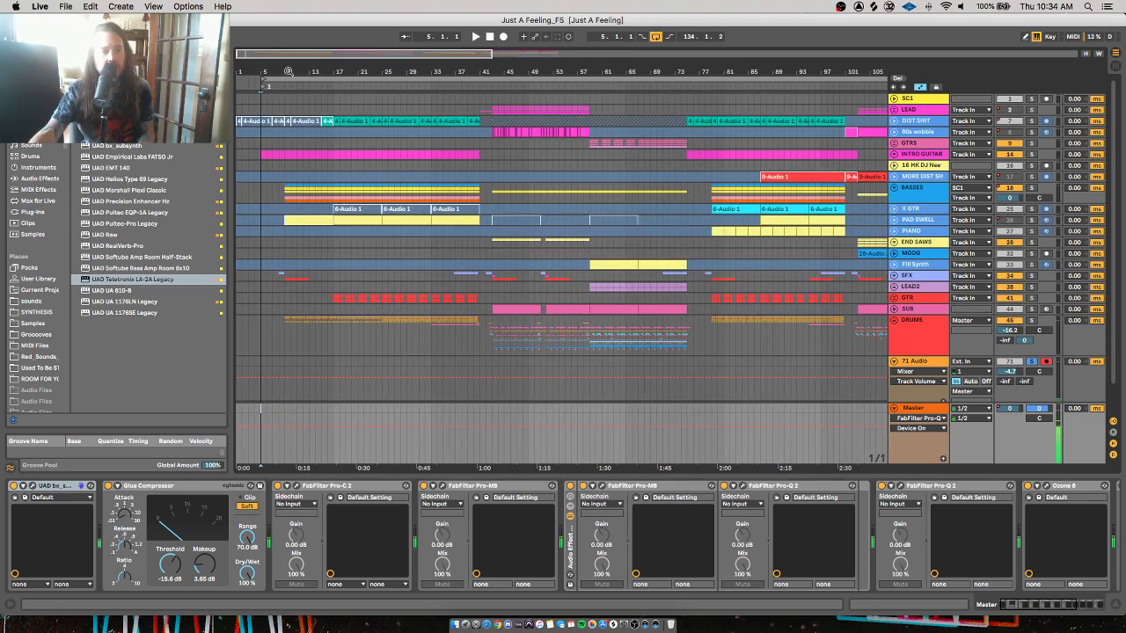
Turn off solo on the 71 Audio track and play the full arrangement from bar 36
left_click_drag(408, 66, 375, 66)
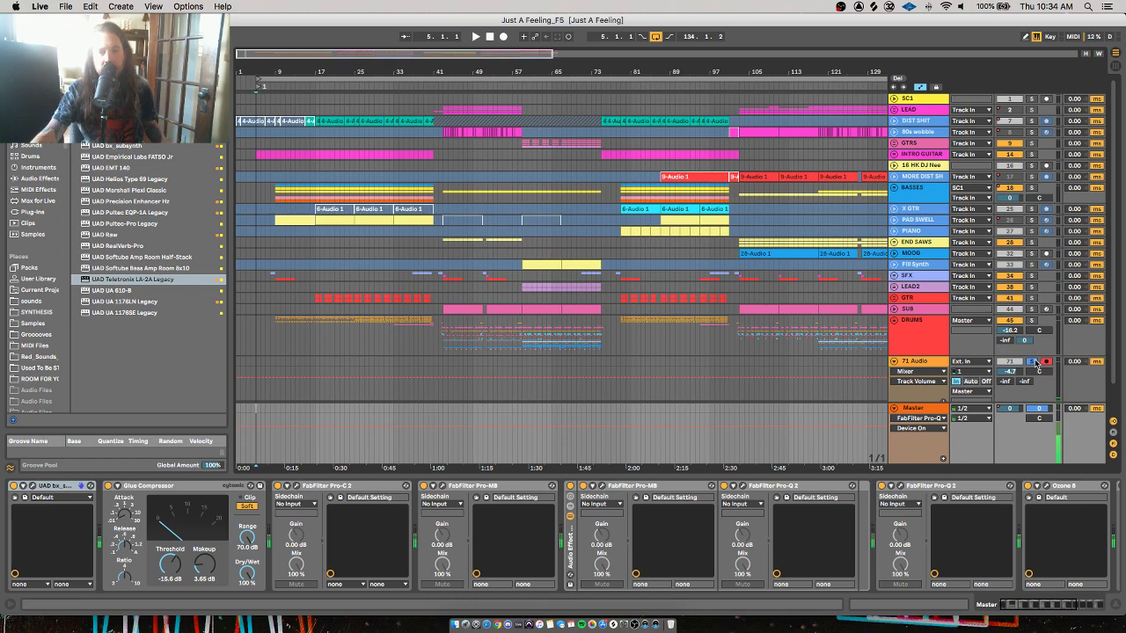
scroll(1036, 361, "down", 2)
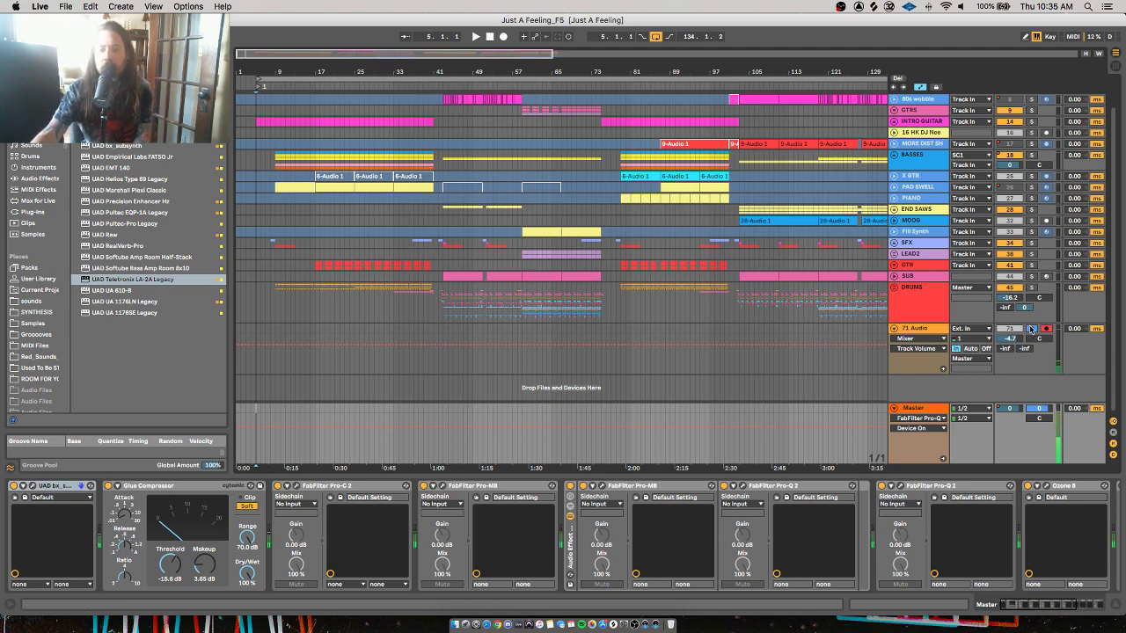
left_click(1031, 328)
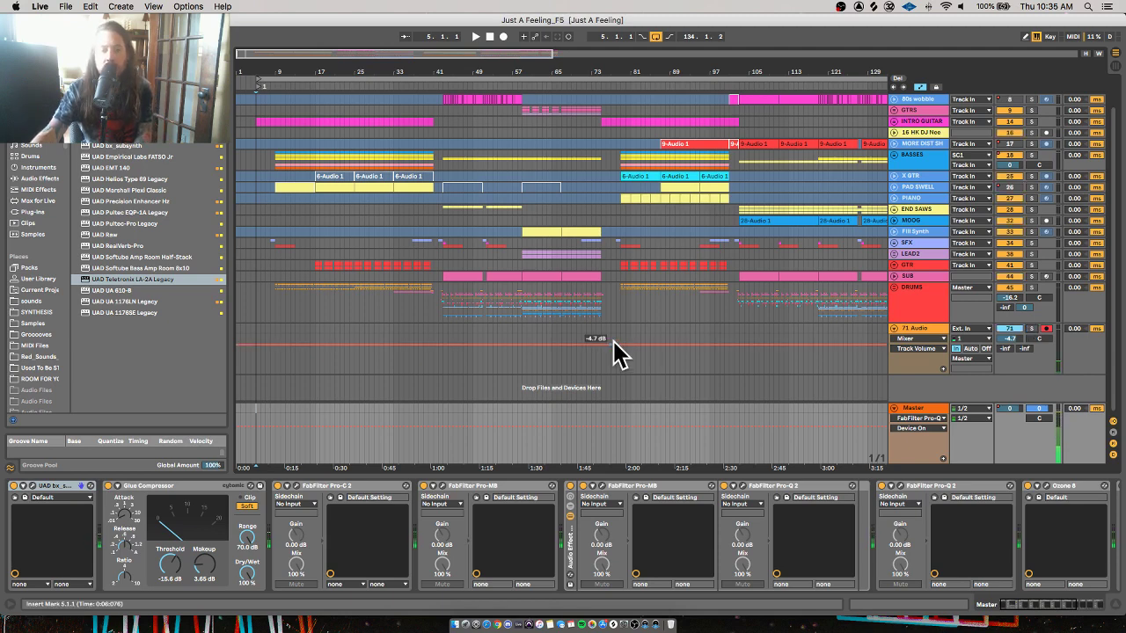
left_click(410, 410)
key("space")
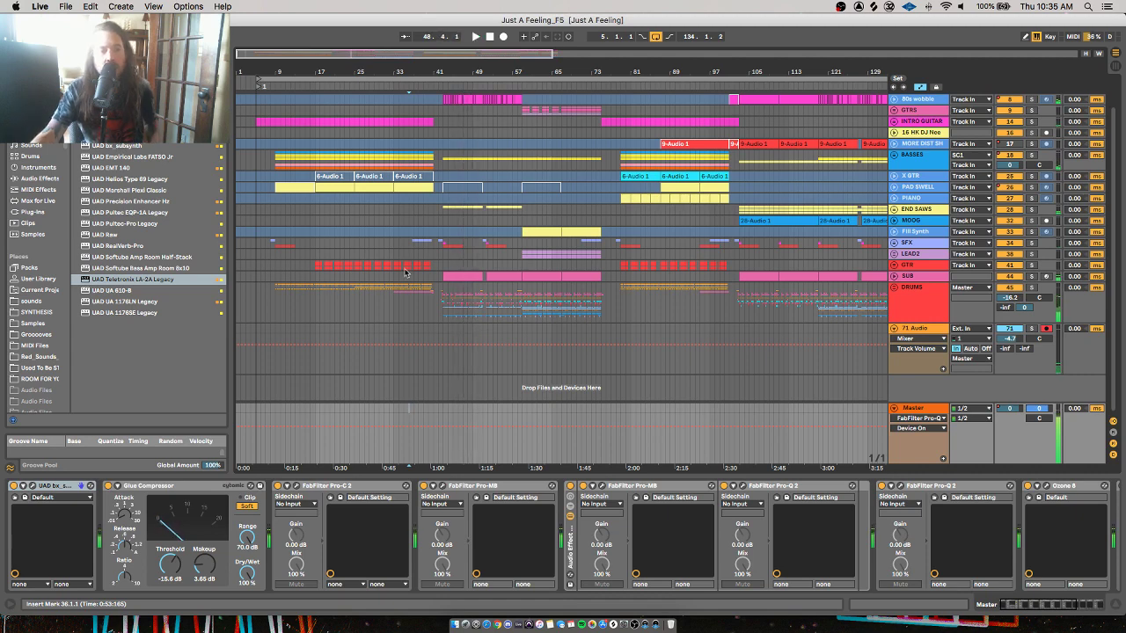
Move the playback start to bar 5 and listen to the first bars of the song's intro
left_click(254, 161)
key("space")
scroll(254, 161, "up", 3)
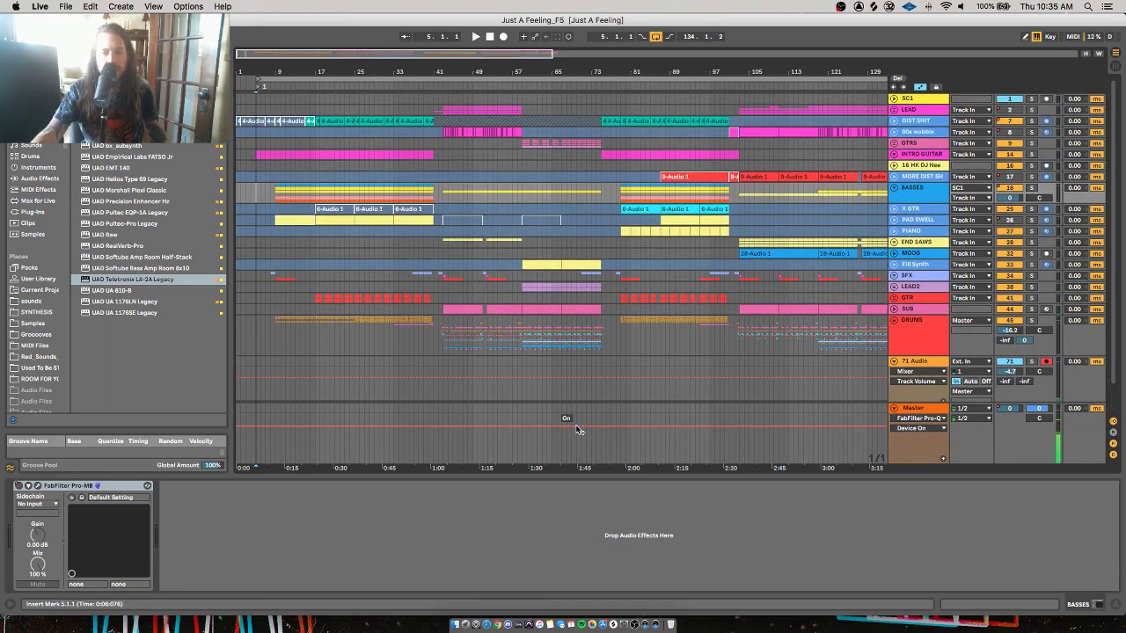
left_click(552, 314)
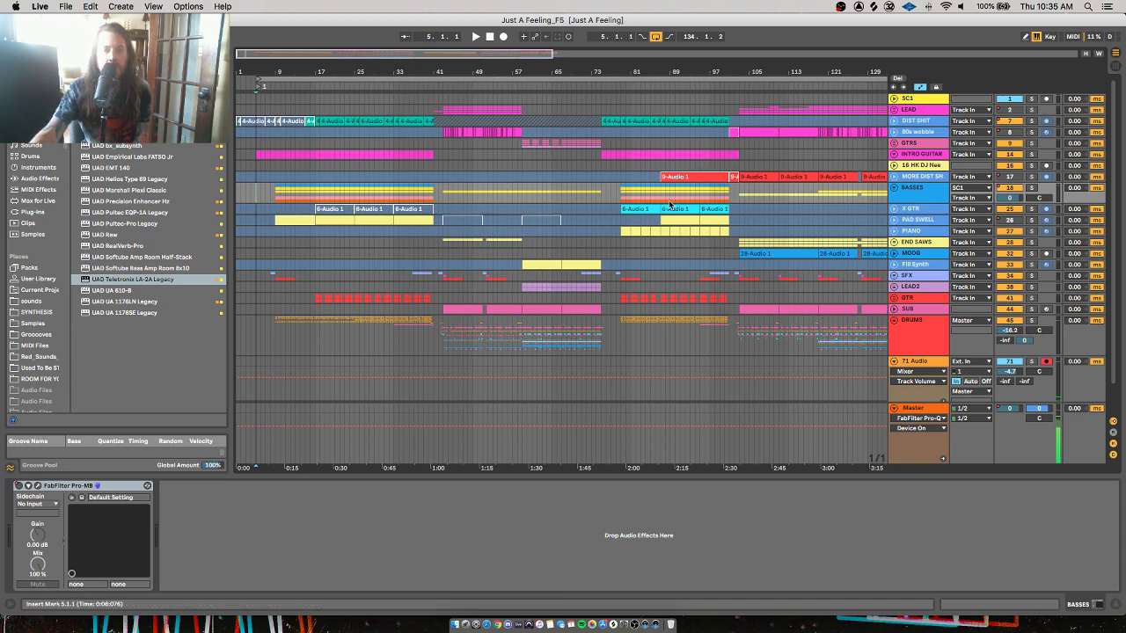
left_click(603, 168)
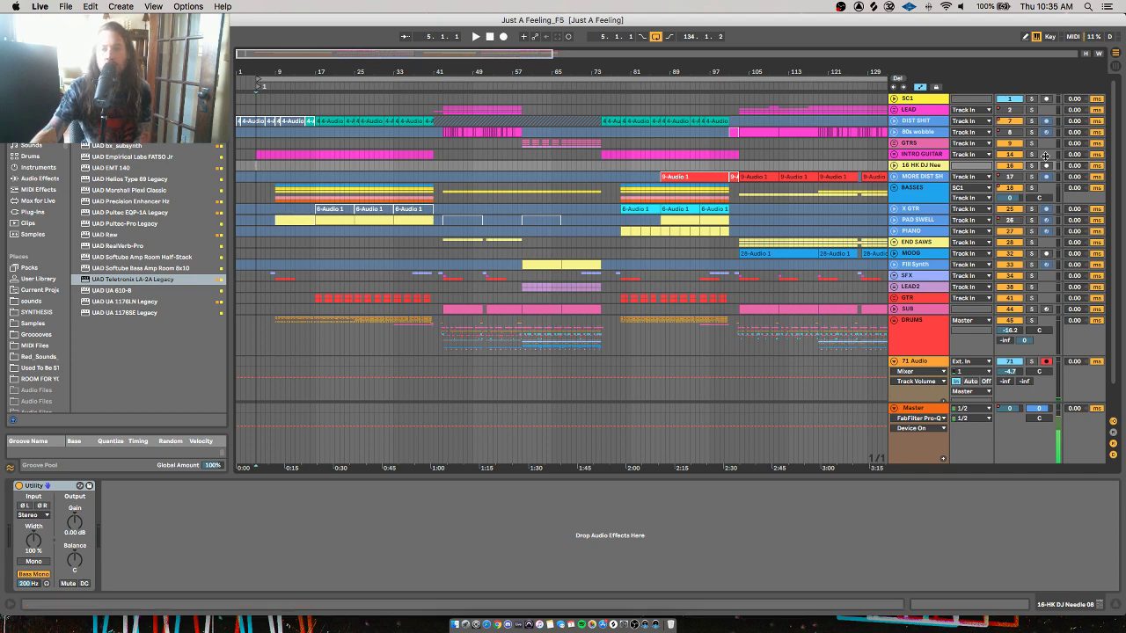
key("space")
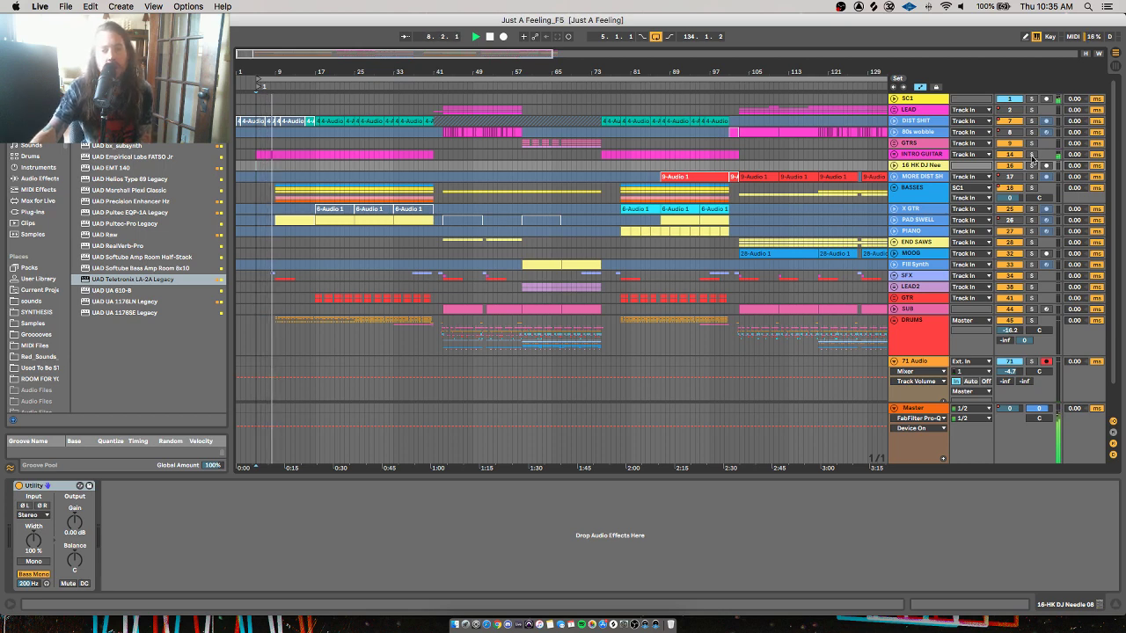
key("space")
Expand the INTRO GUITAR group and unfreeze its Intro GTR track
left_click(895, 154)
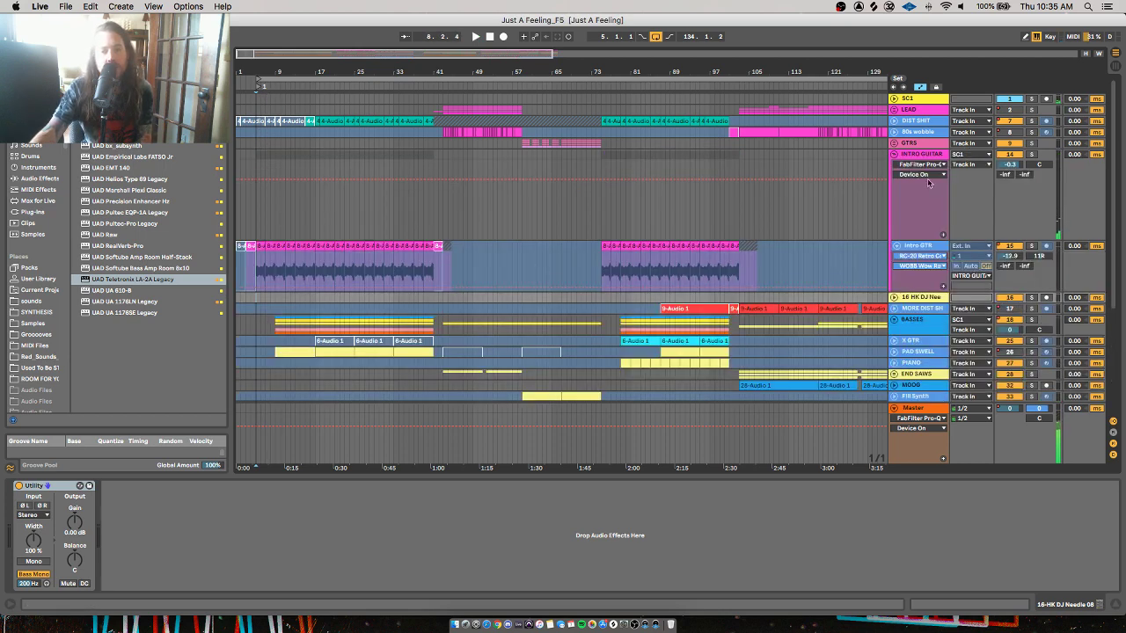
left_click(917, 248)
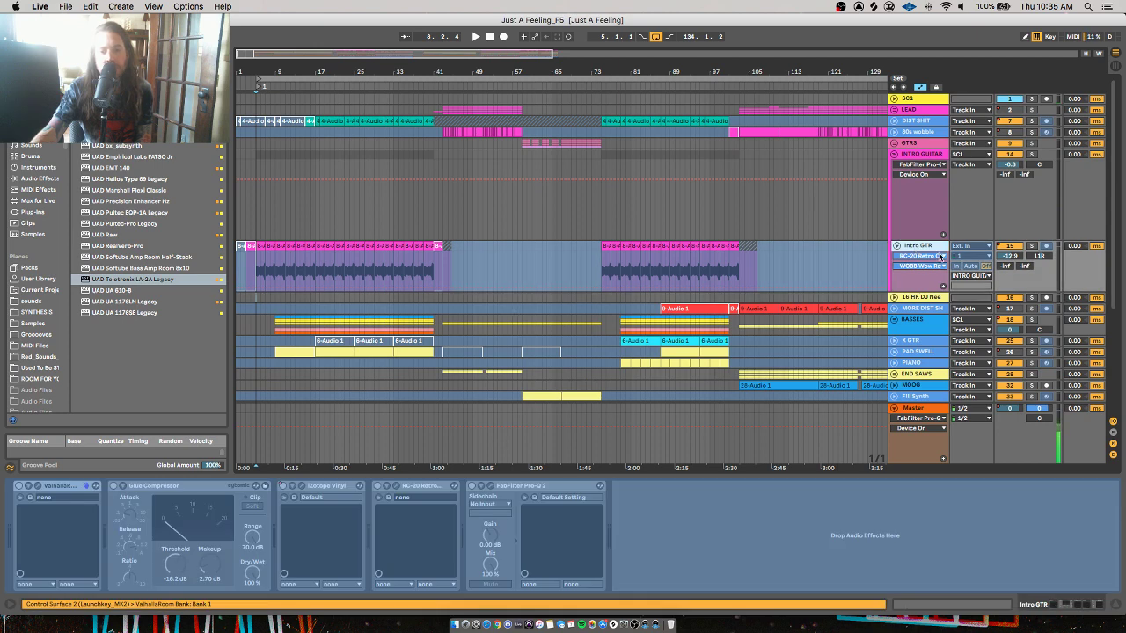
right_click(928, 245)
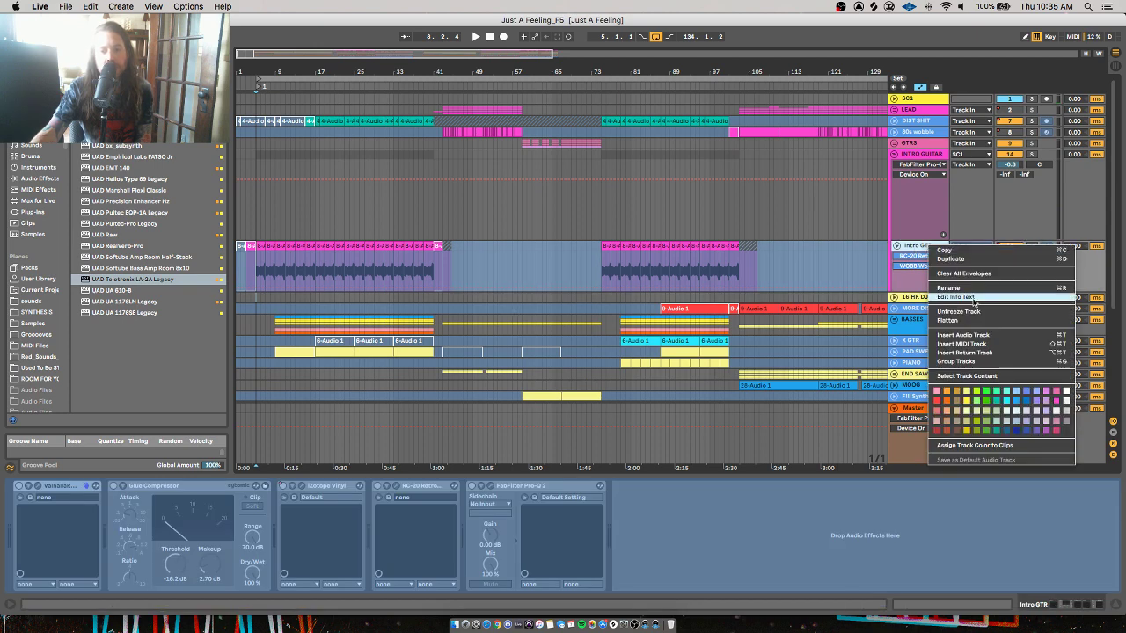
left_click(958, 312)
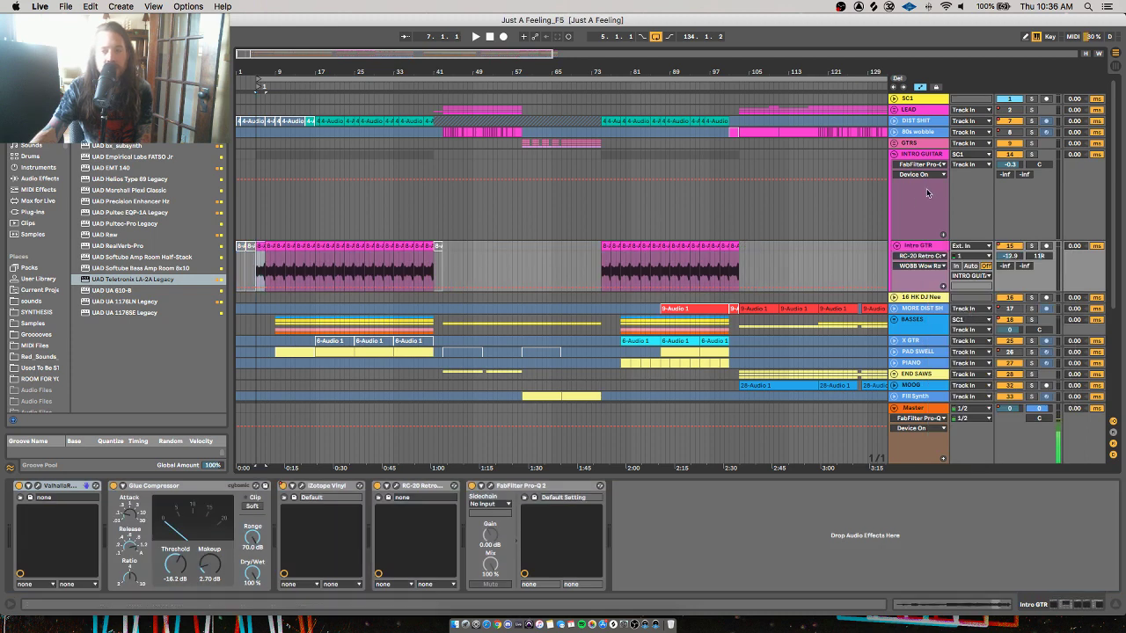
Audition bars 5 to 7 of the Intro GTR track and inspect its RC-20 Retro Color and ValhallaRoom settings
key("space")
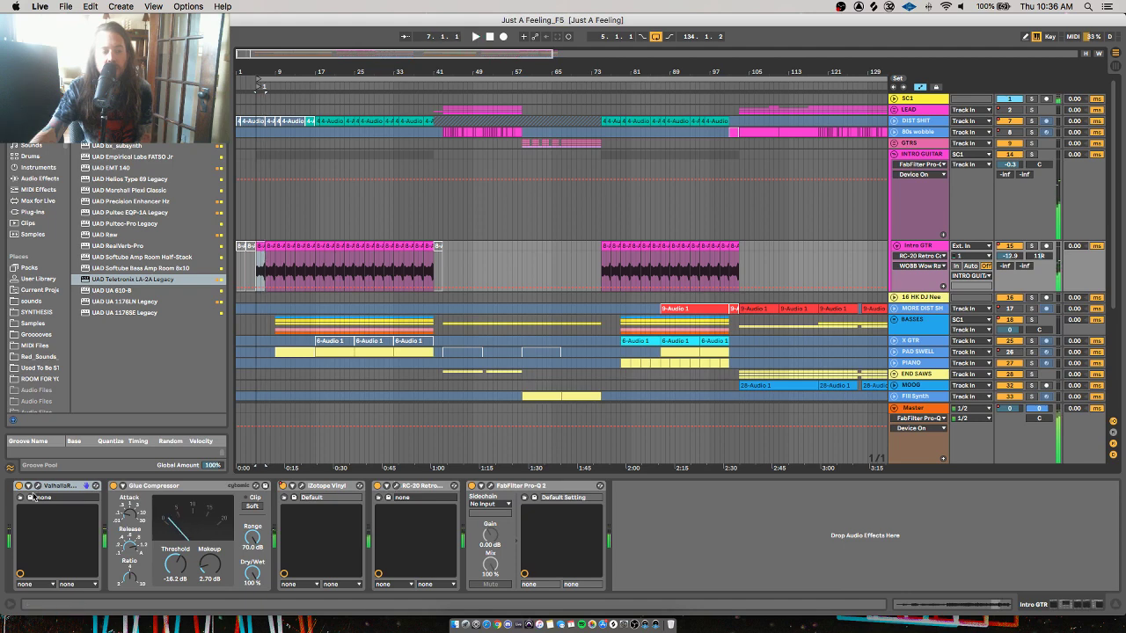
left_click(393, 486)
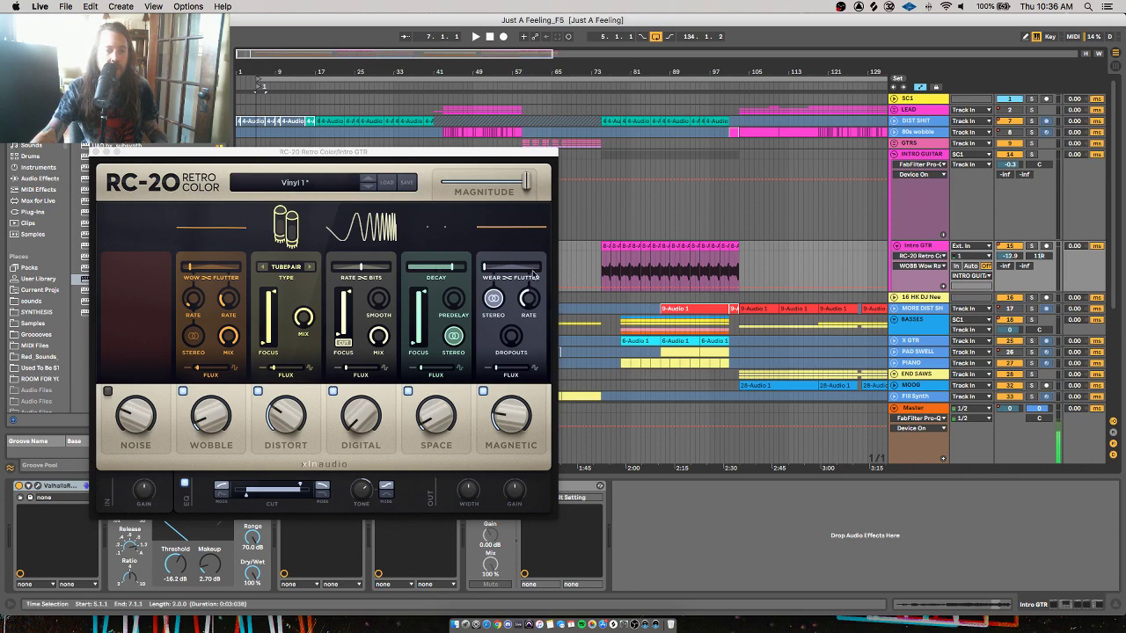
left_click(96, 152)
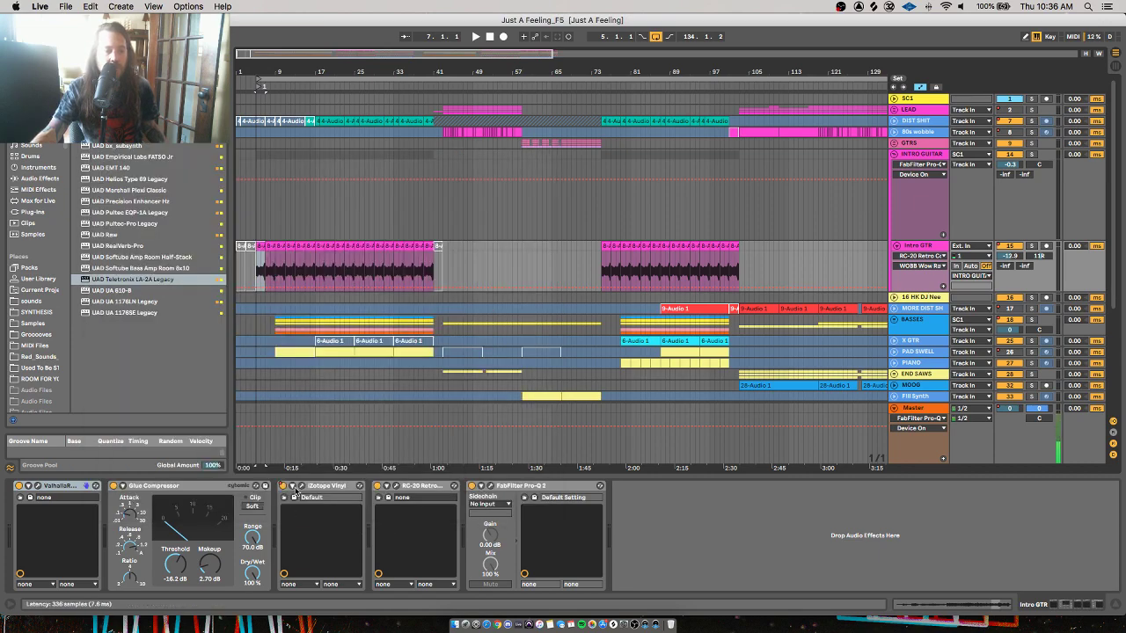
left_click(38, 487)
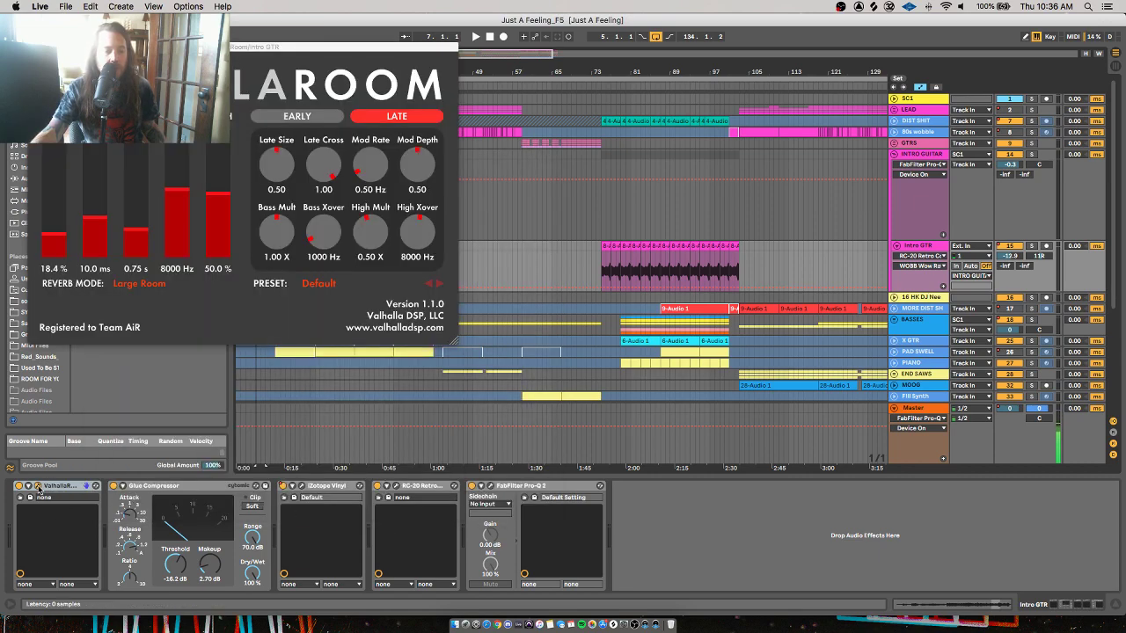
left_click(34, 46)
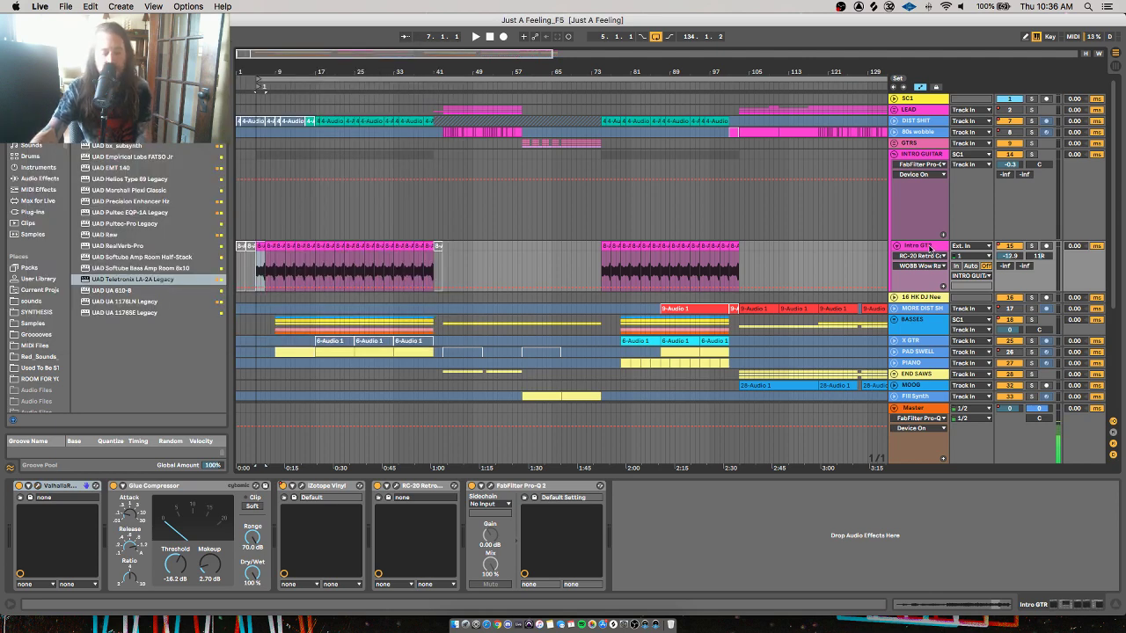
Collapse the INTRO GUITAR group and expand the BASSES group while listening to the song from bar 8
left_click(895, 156)
left_click(895, 155)
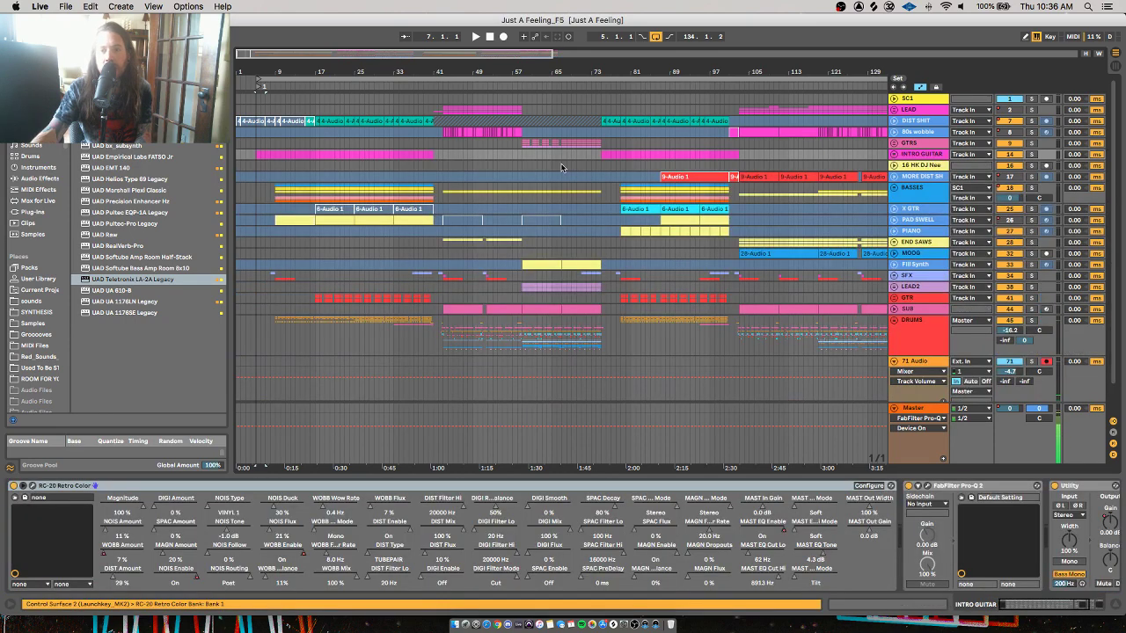
scroll(561, 167, "down", 1)
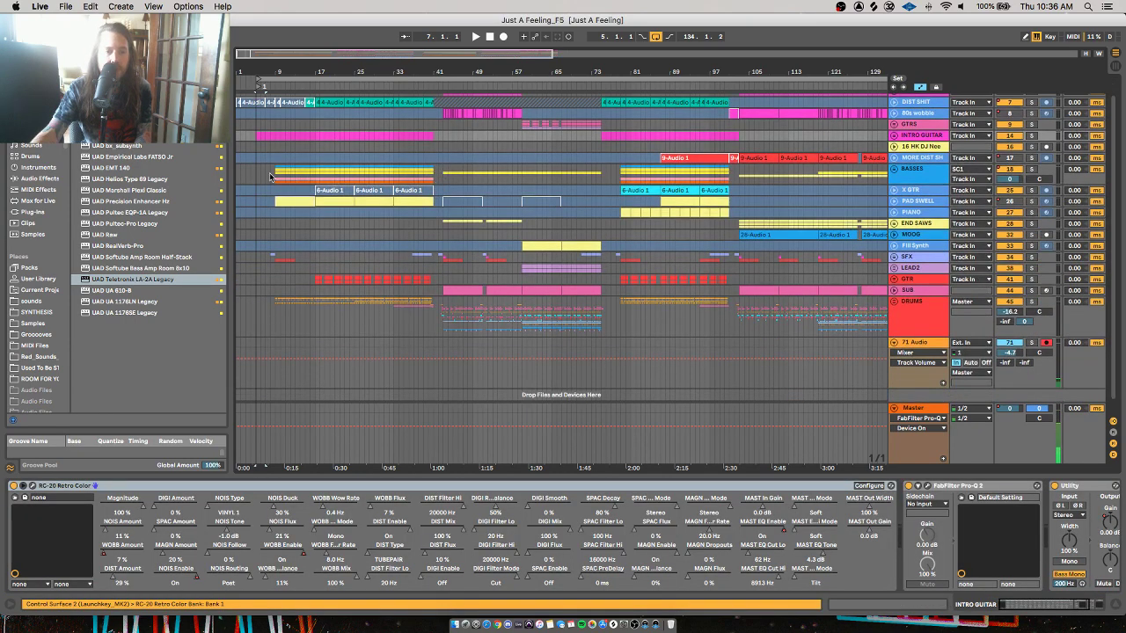
left_click(270, 176)
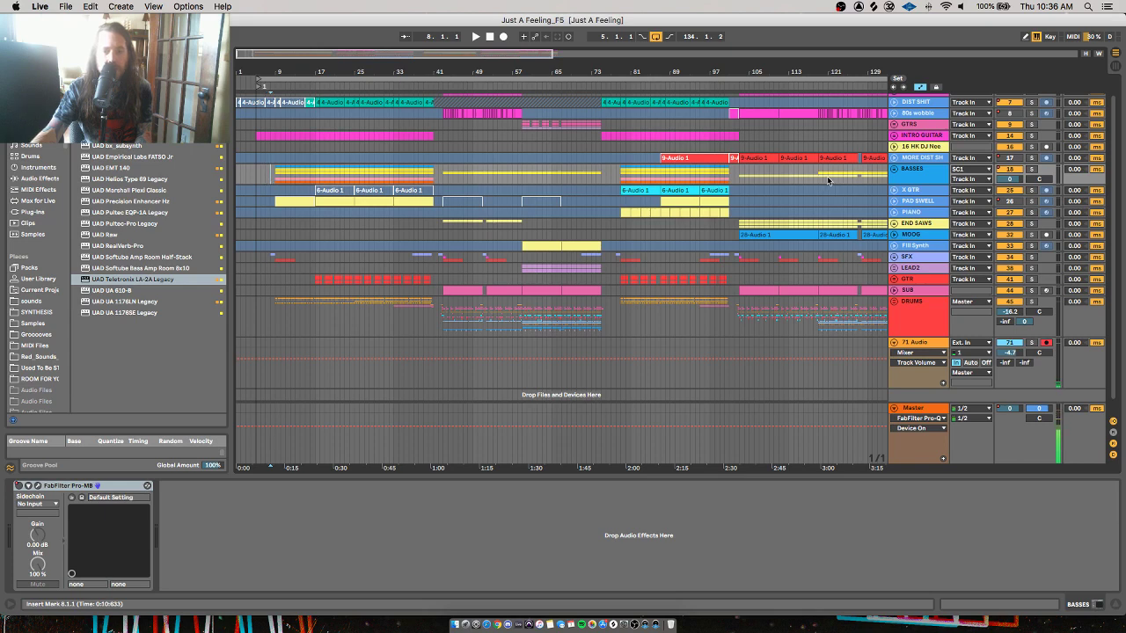
key("space")
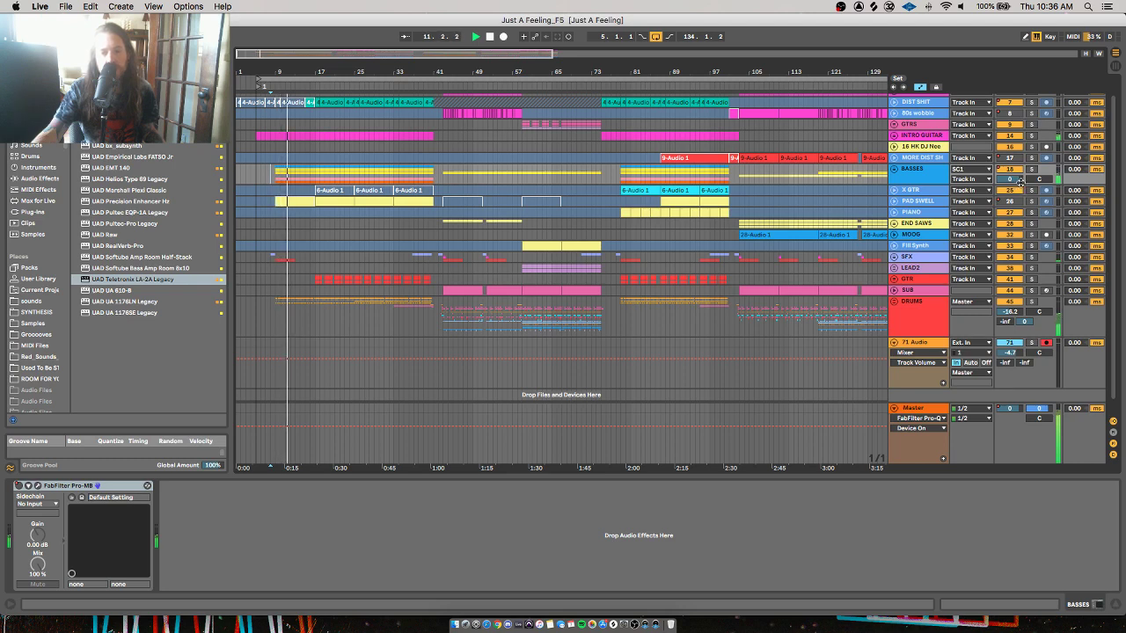
left_click(894, 169)
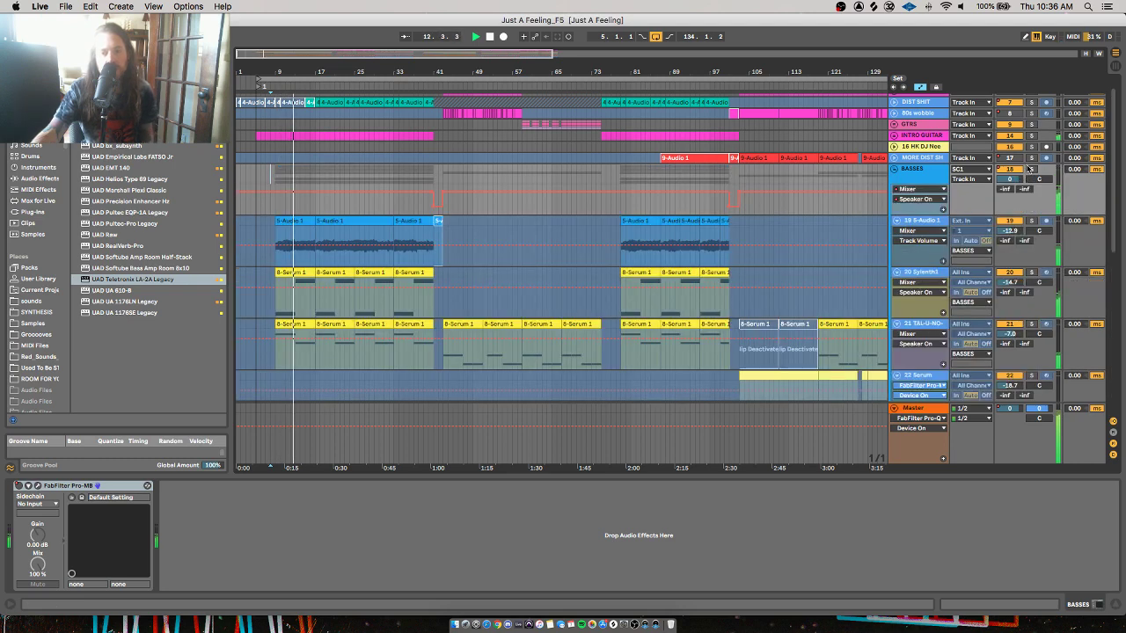
key("space")
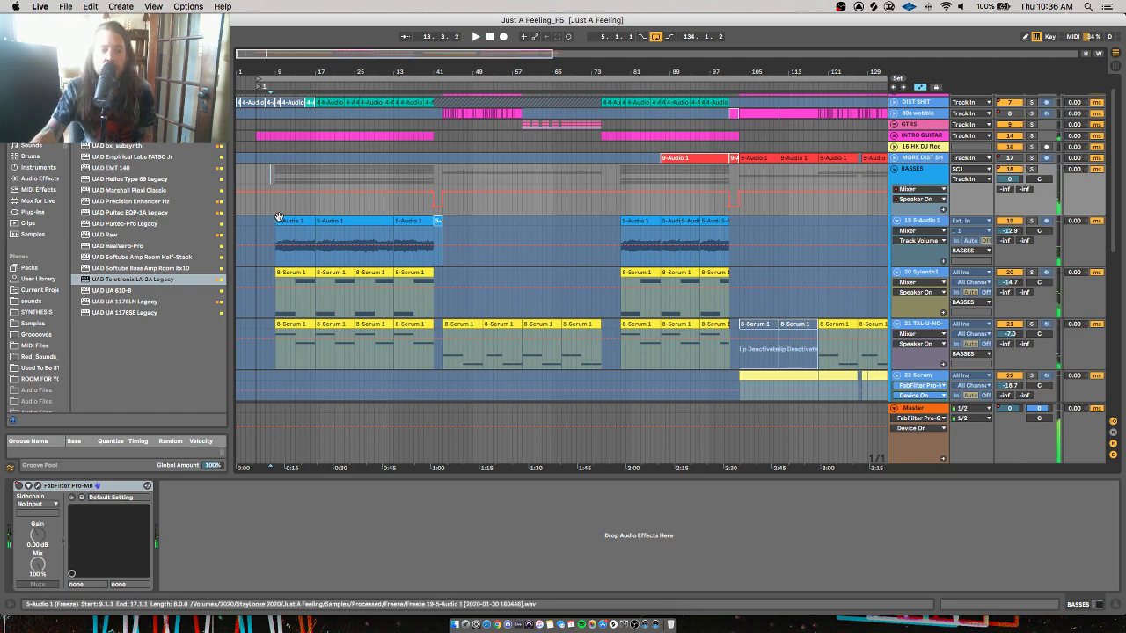
Select the first bass clip, bars 9 to 17, and inspect the device chains of the 5-Audio and Sylenth1 tracks
left_click(279, 220)
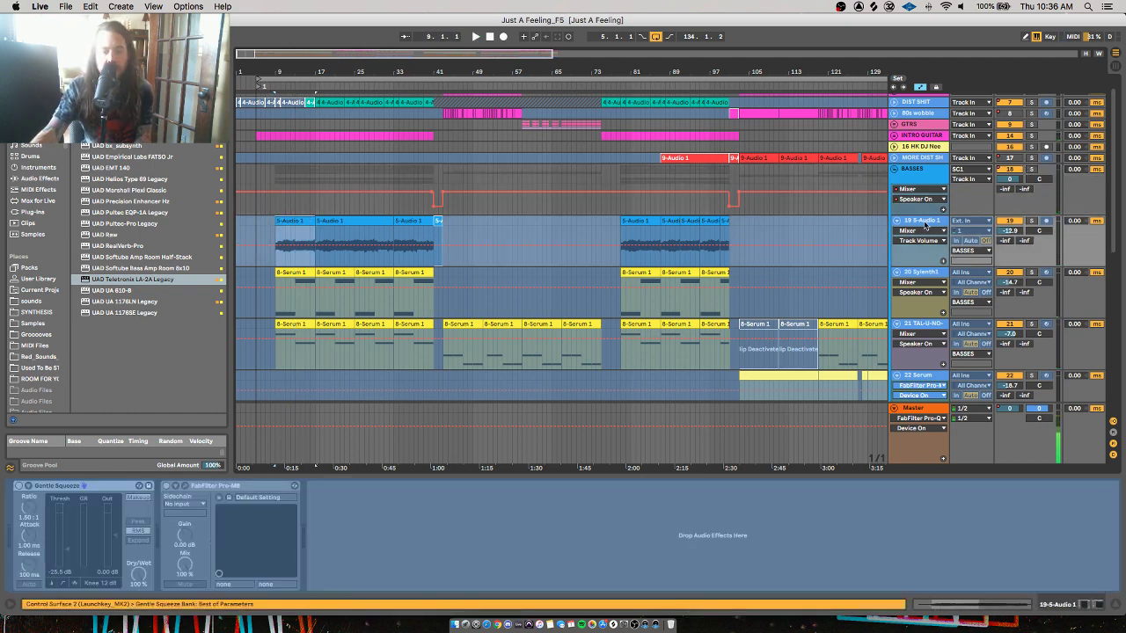
scroll(425, 218, "down", 2)
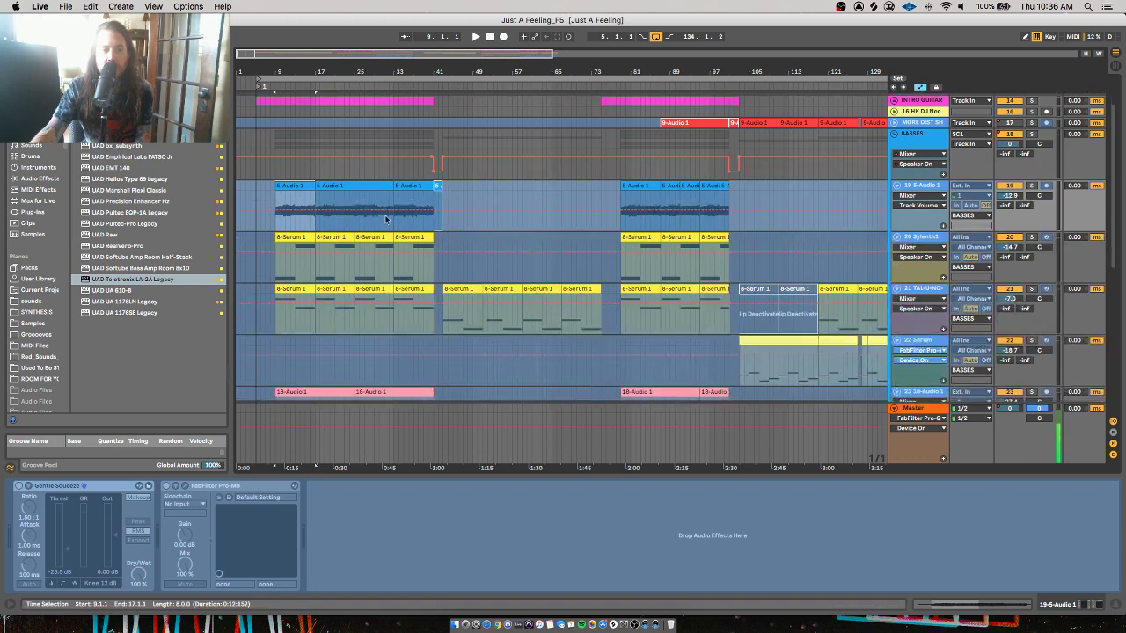
left_click(920, 186)
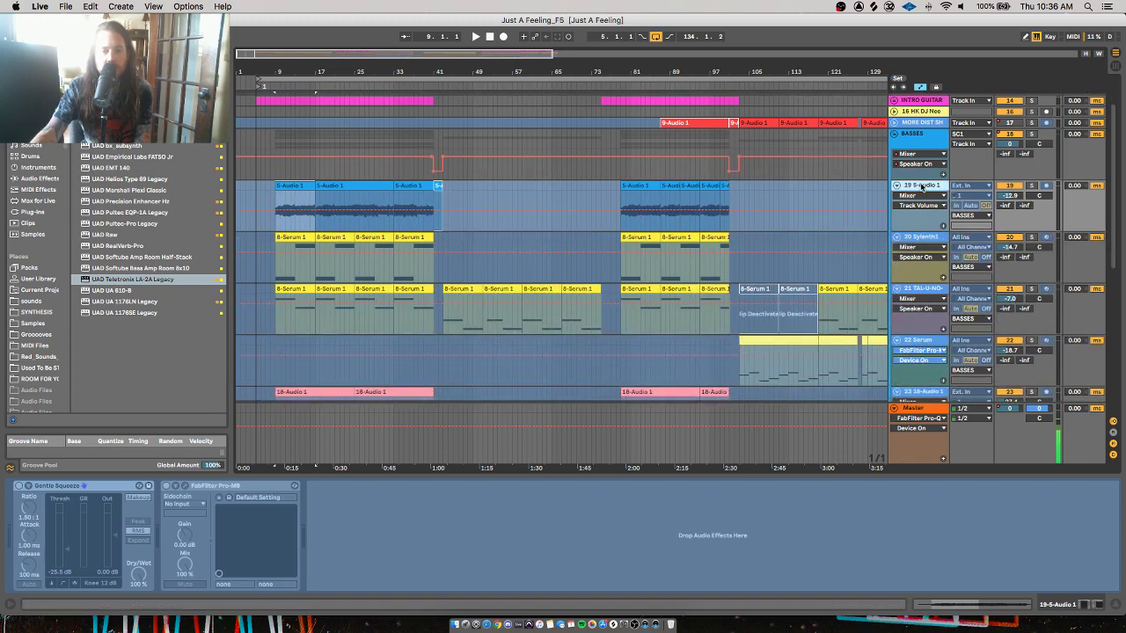
left_click(291, 188)
left_click(925, 266)
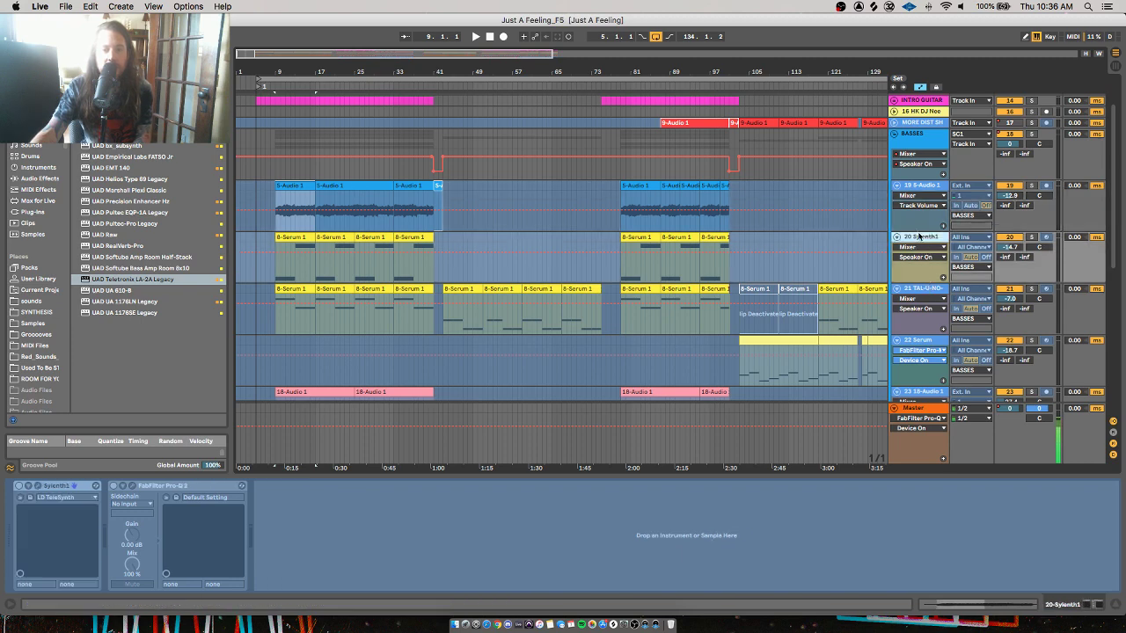
key("Down")
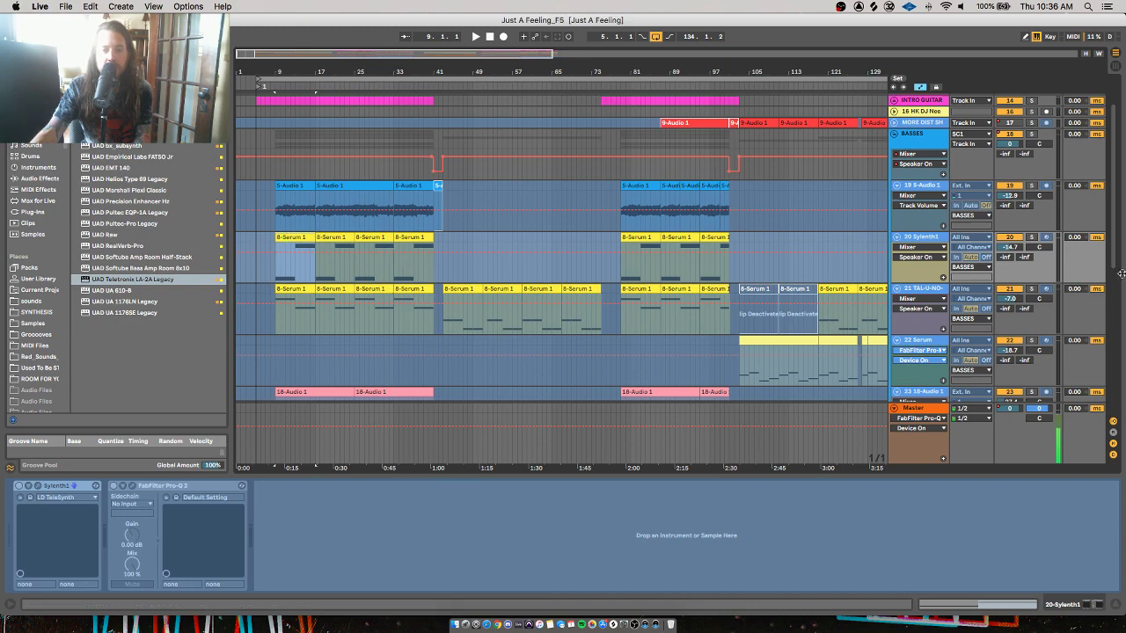
Listen to the TAL-U-NO-LX bass track soloed from bar 9 and show its device chain
scroll(1053, 317, "down", 5)
scroll(1032, 332, "up", 5)
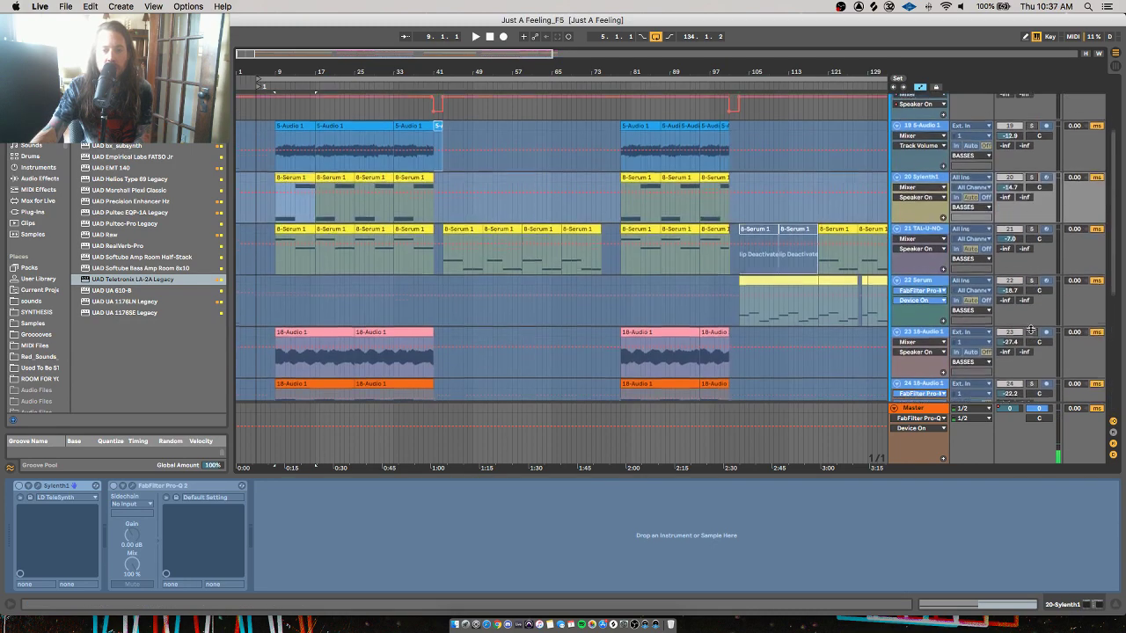
key("space")
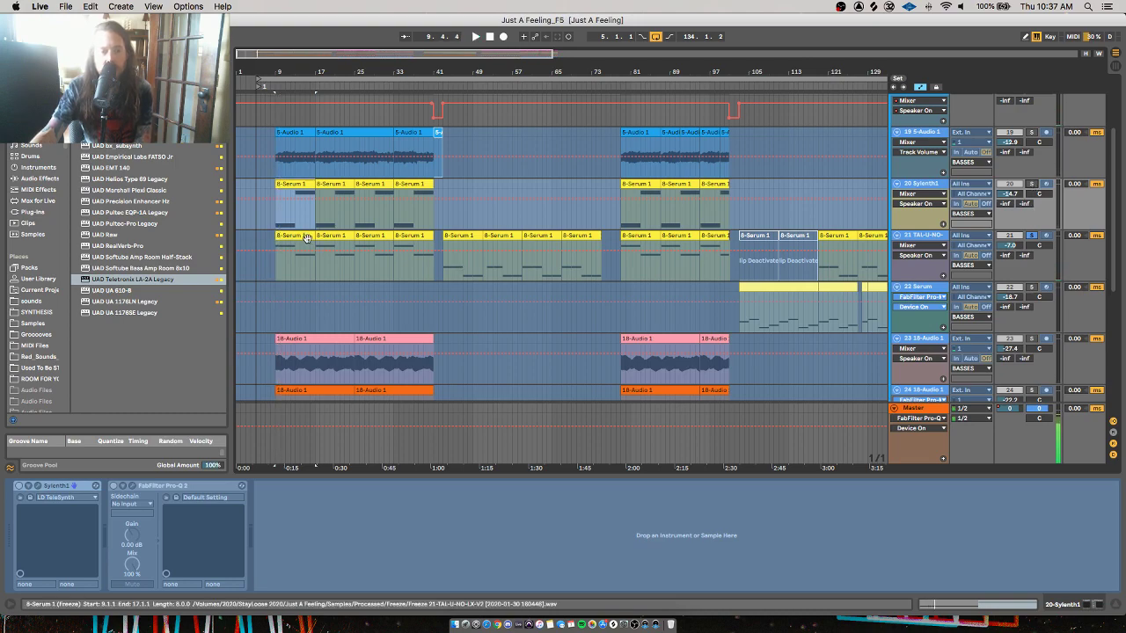
key("Down")
key("ctrl+Up")
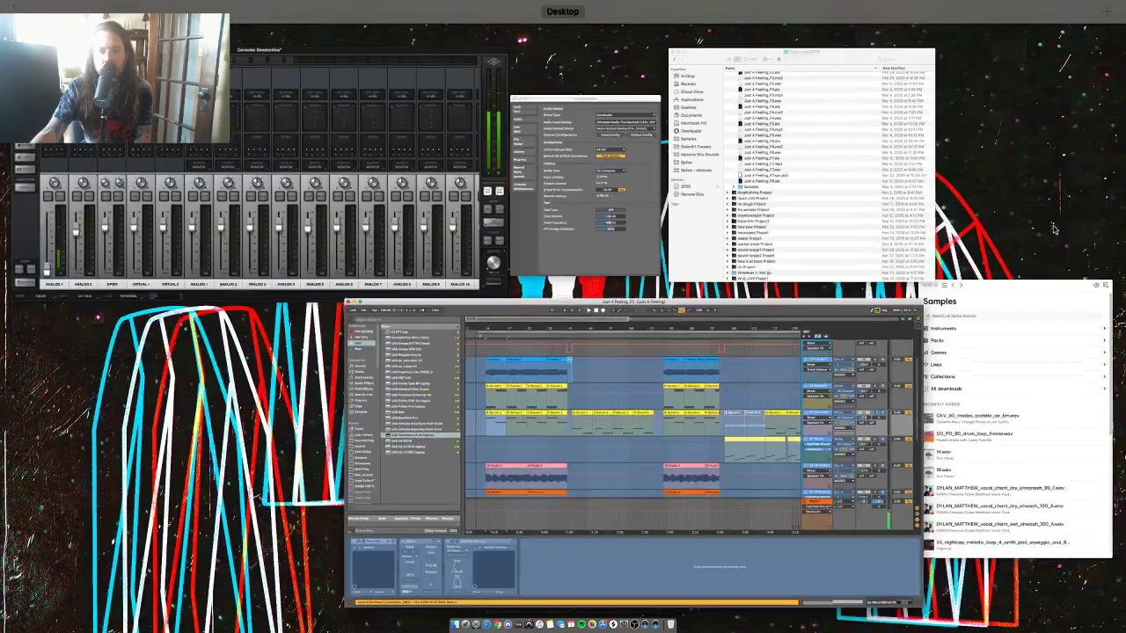
left_click(751, 441)
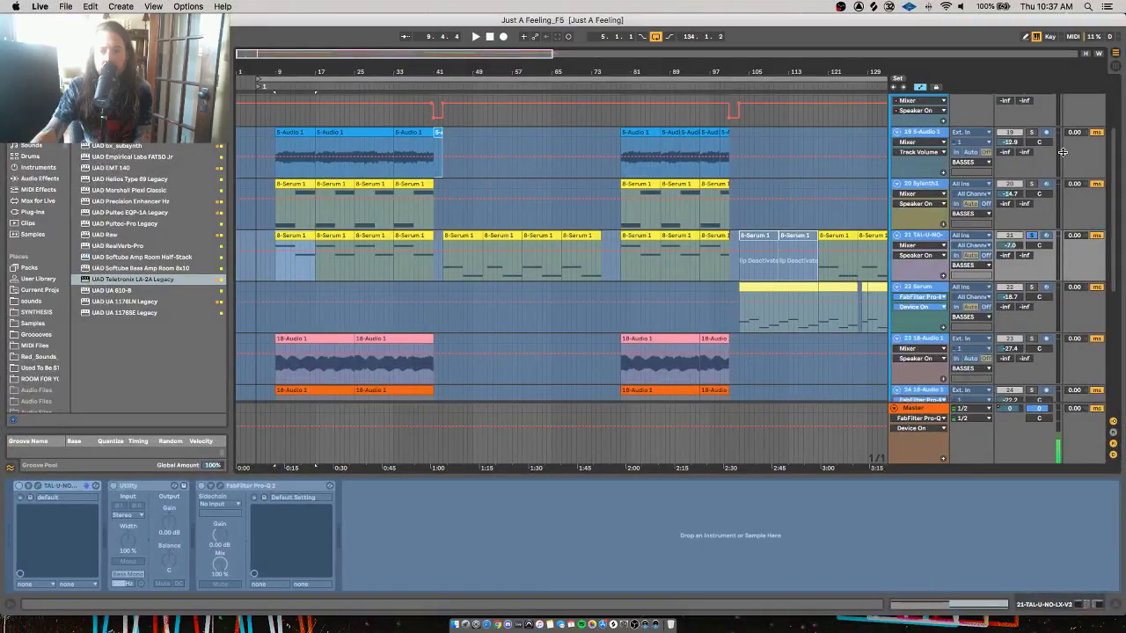
Listen to the pink 18-Audio bass layer on track 23 soloed from bar 9
scroll(1062, 152, "down", 2)
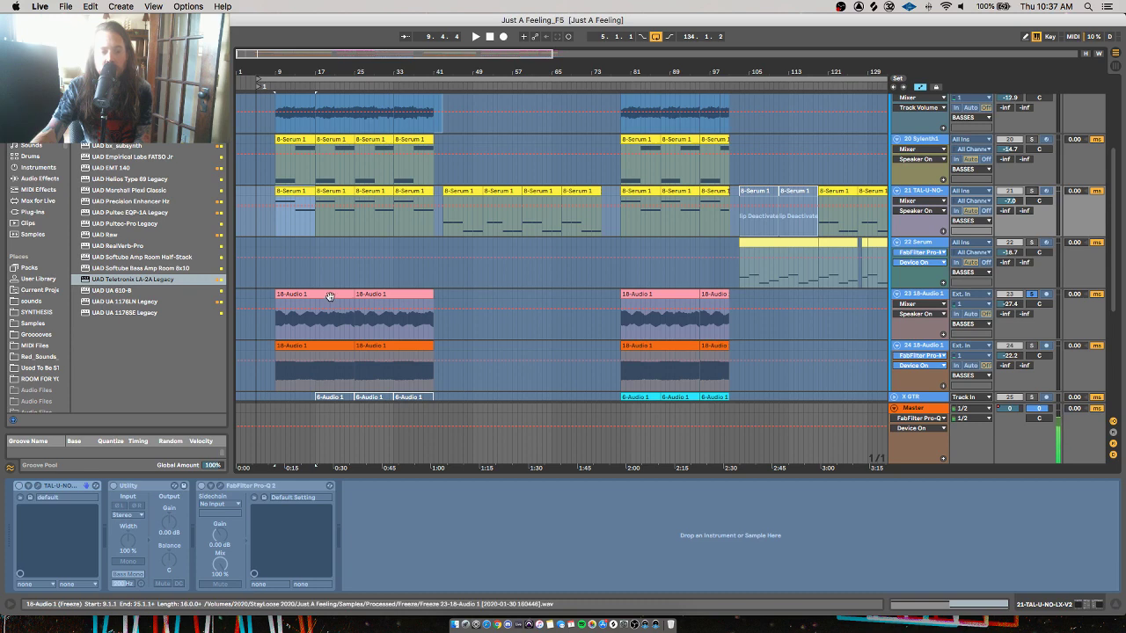
key("space")
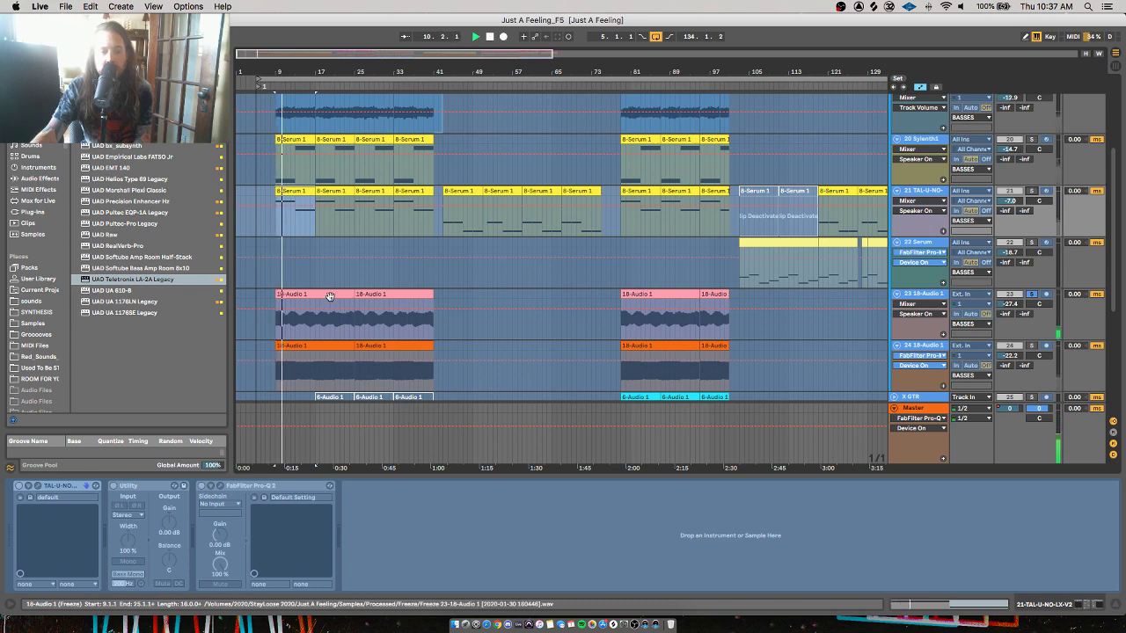
key("space")
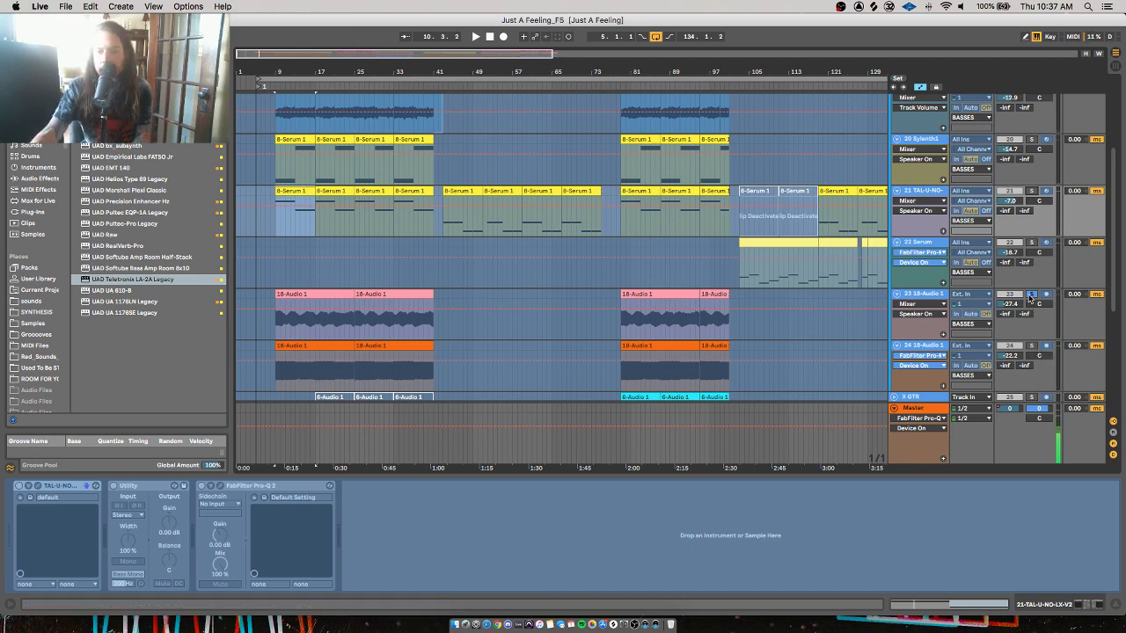
Listen to the orange 18-Audio bass layer on track 24 soloed from bar 9
key("space")
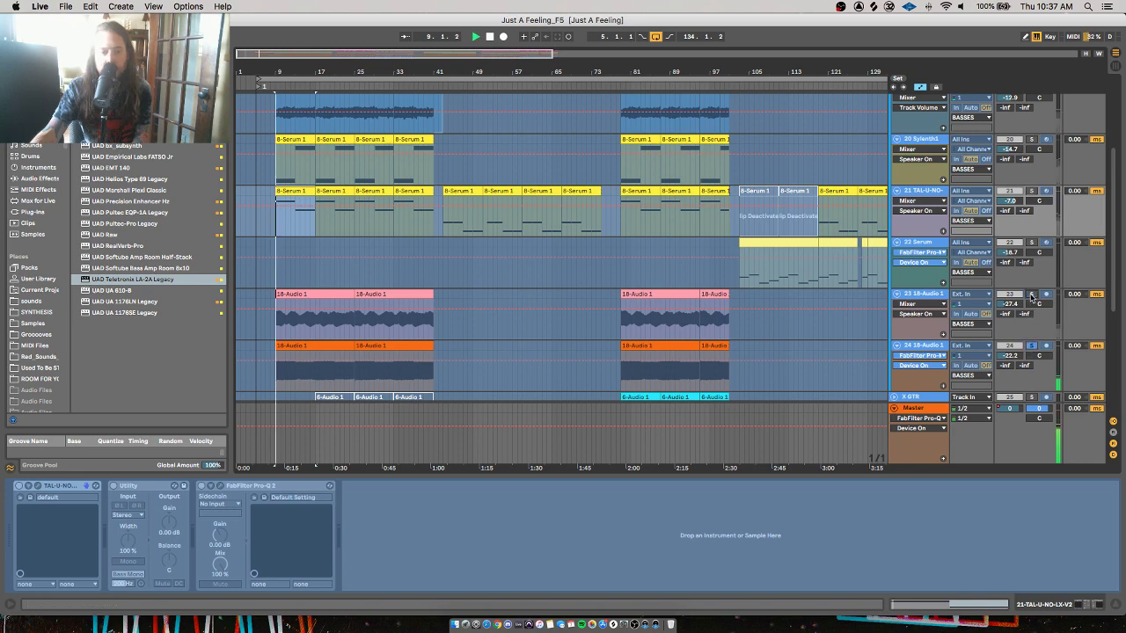
scroll(1032, 297, "down", 3)
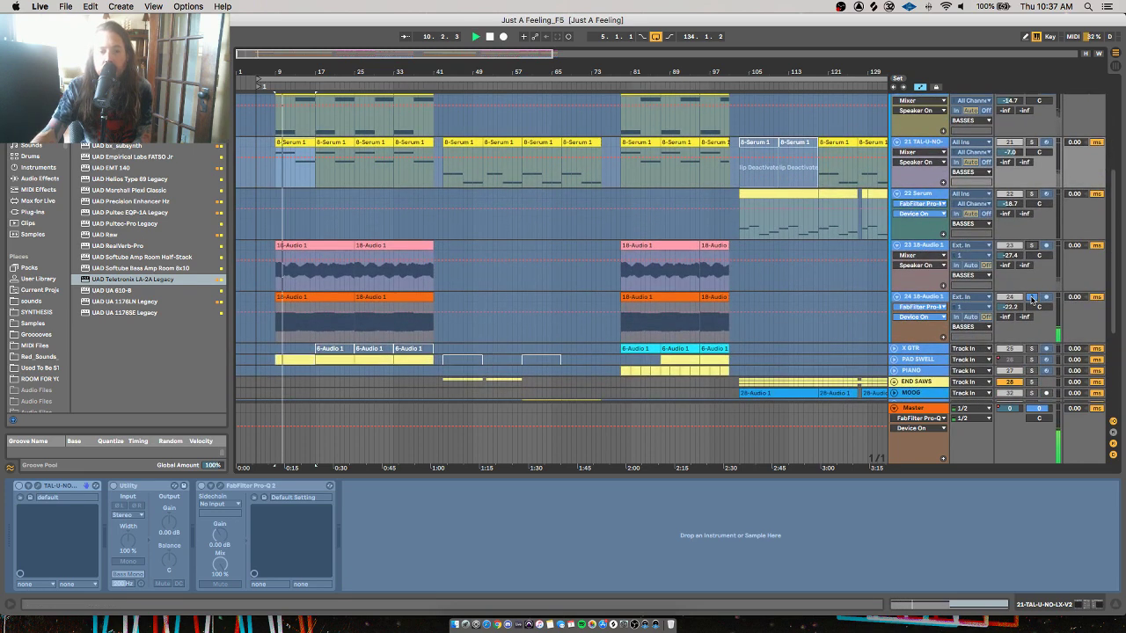
key("space")
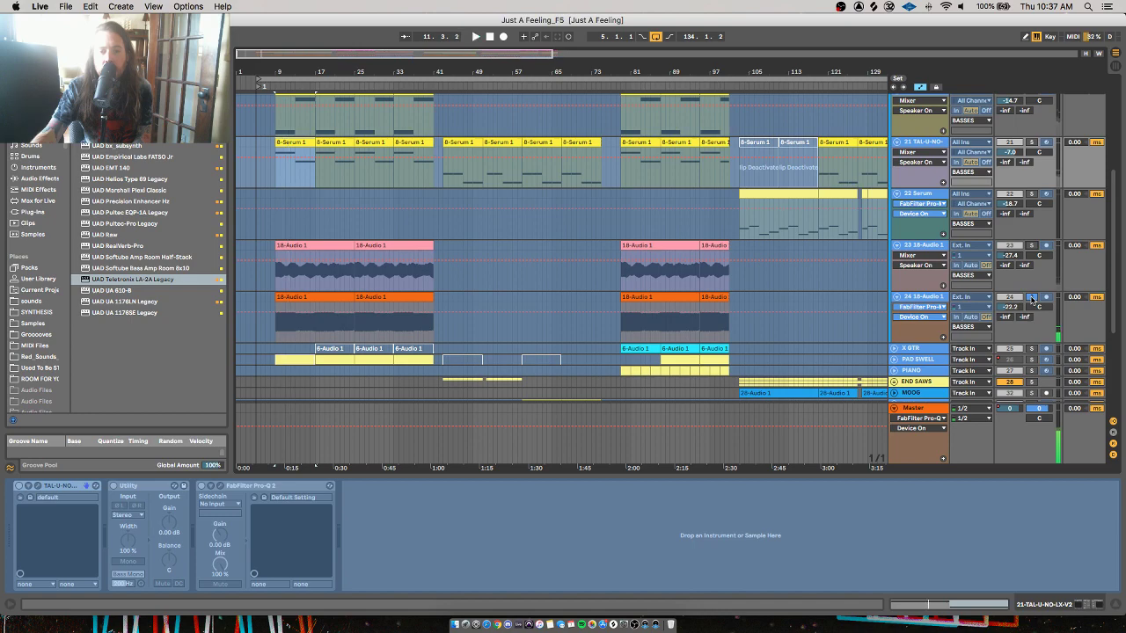
Listen to the whole BASSES group soloed from bar 9, show its device chain, and collapse the group
scroll(1033, 297, "up", 5)
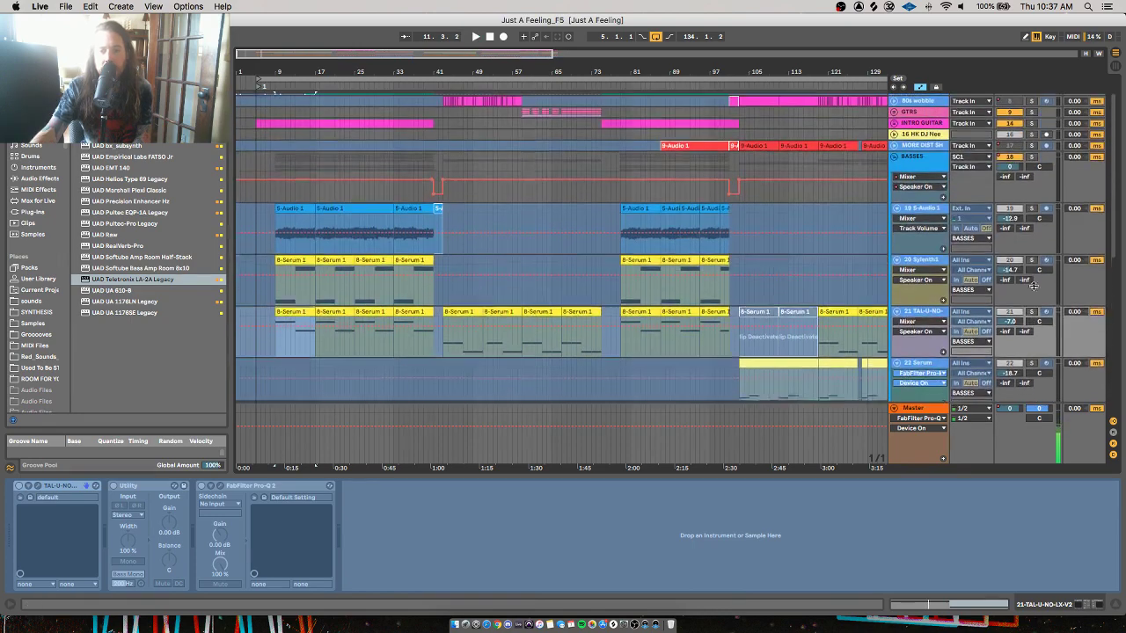
key("space")
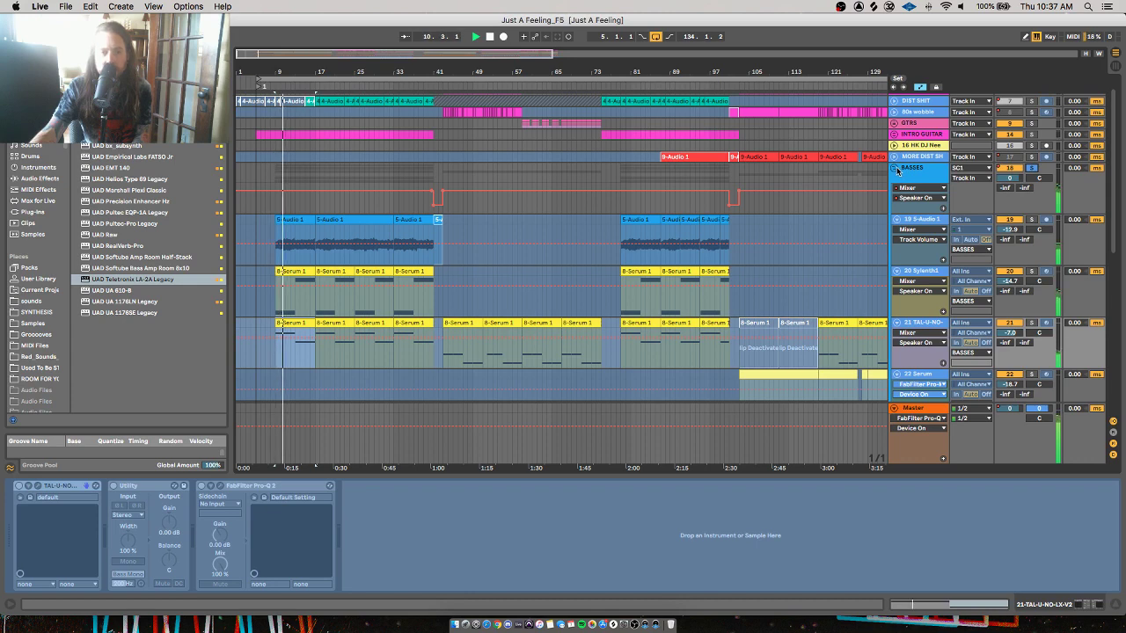
left_click(943, 175)
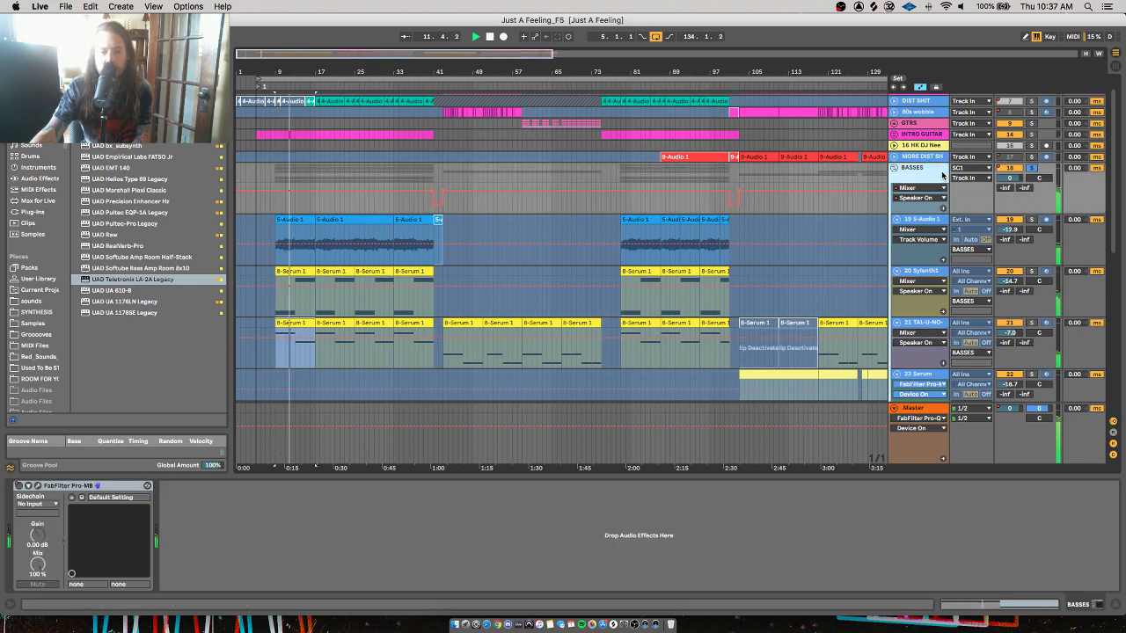
left_click(1034, 168)
left_click(895, 168)
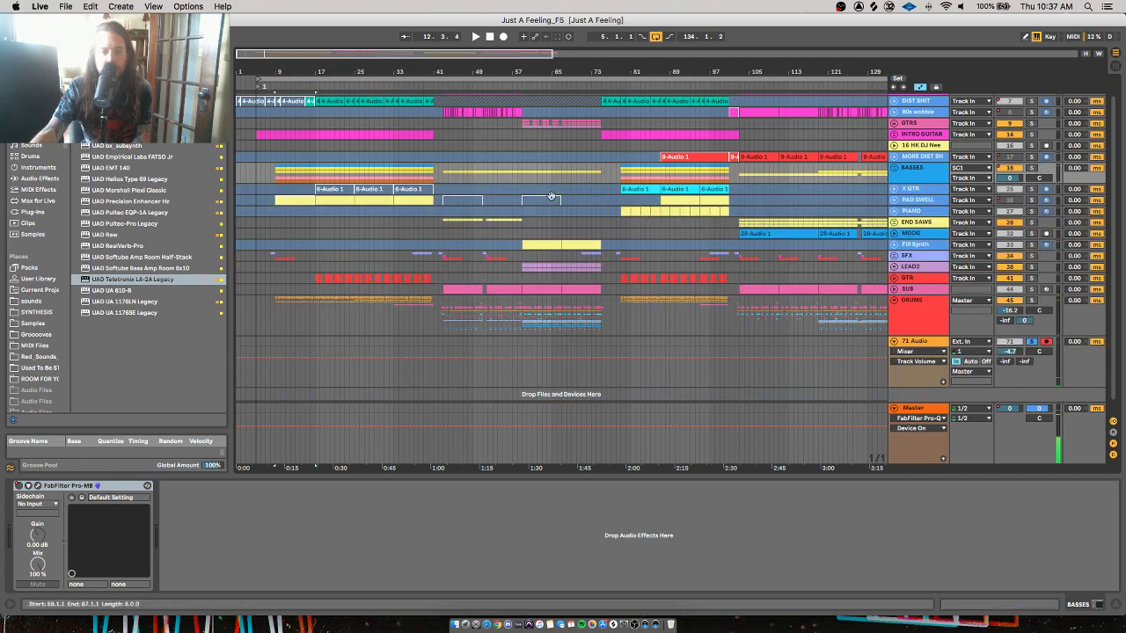
Listen to the GTR group soloed from bar 17, adding the INTRO GUITAR group to the solo partway through
left_click(318, 282)
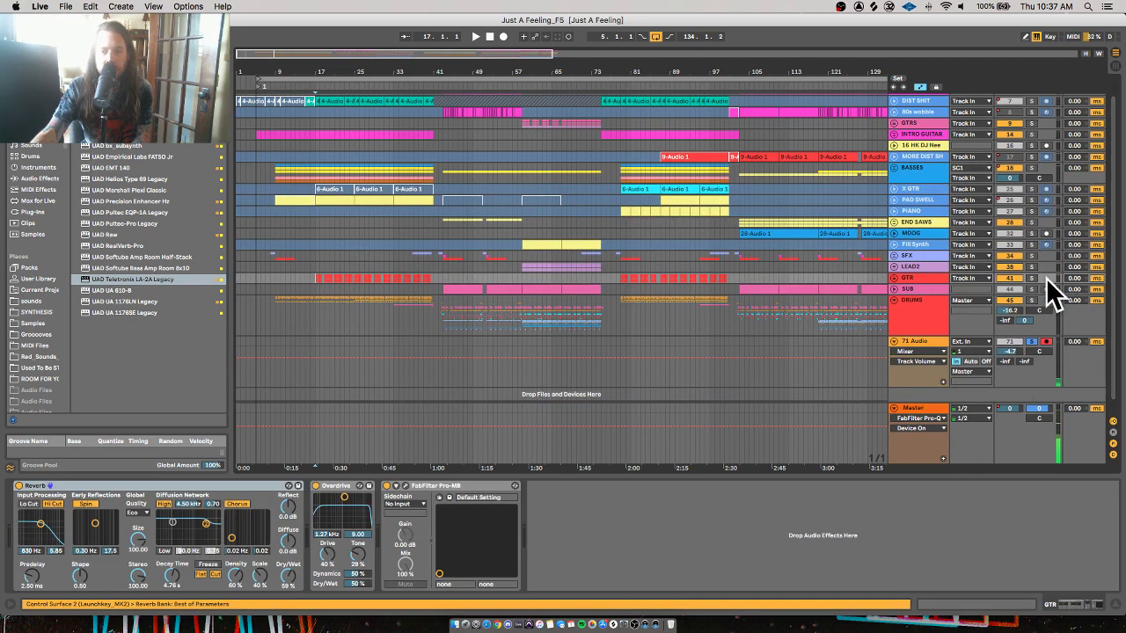
scroll(1032, 280, "up", 2)
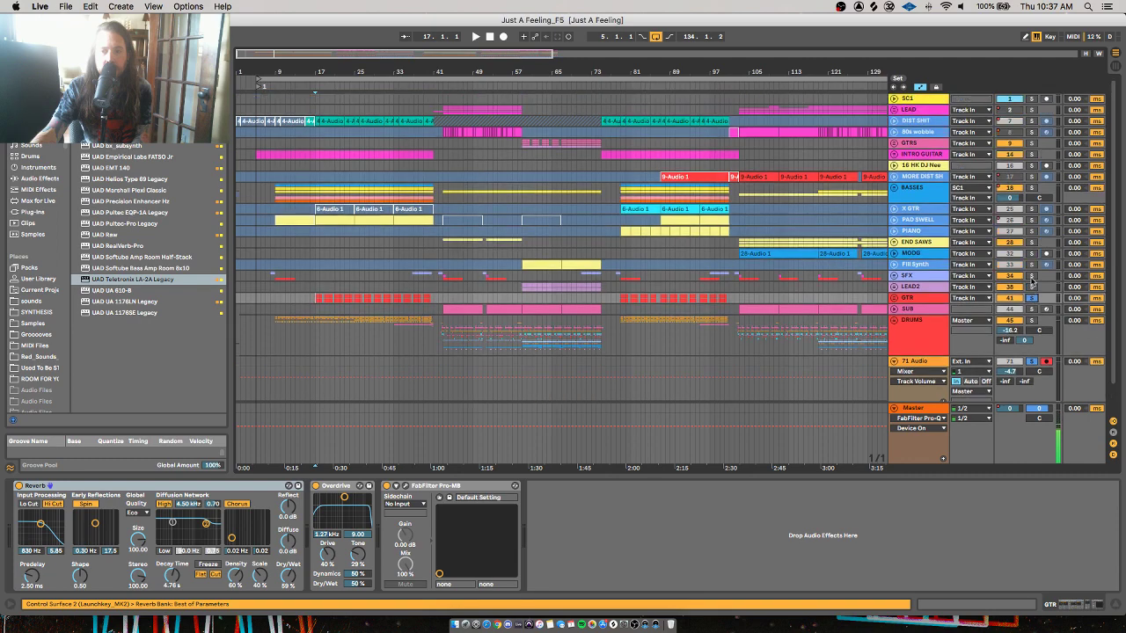
key("space")
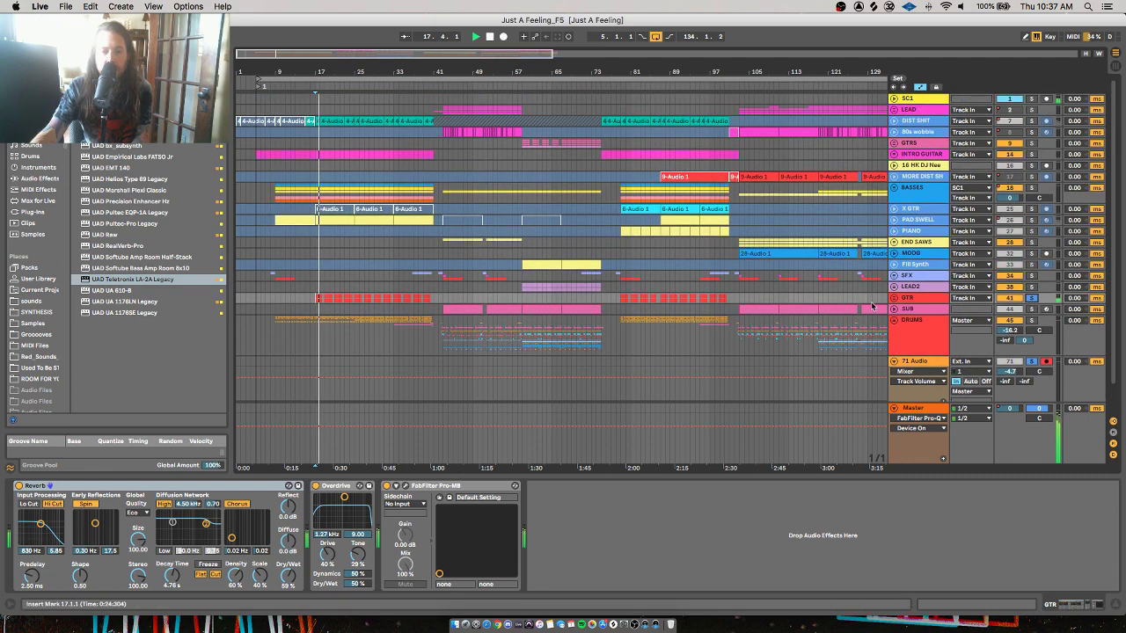
left_click(1031, 155)
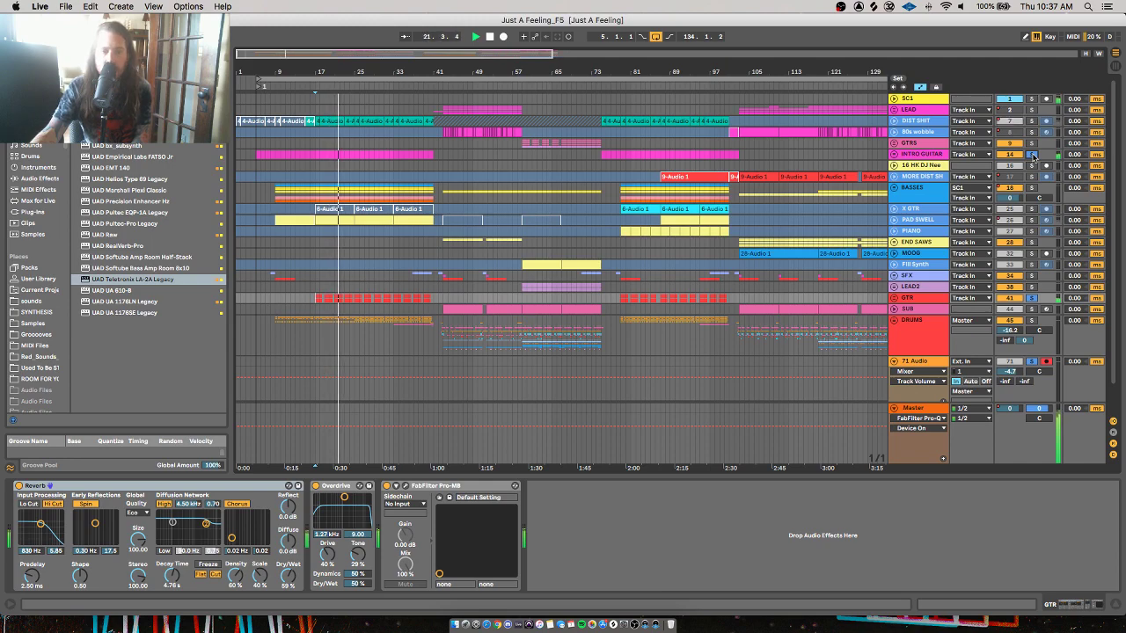
Expand the GTR group, zoom in around bar 17, and listen to its two 4-Audio guitar tracks from there
left_click(895, 299)
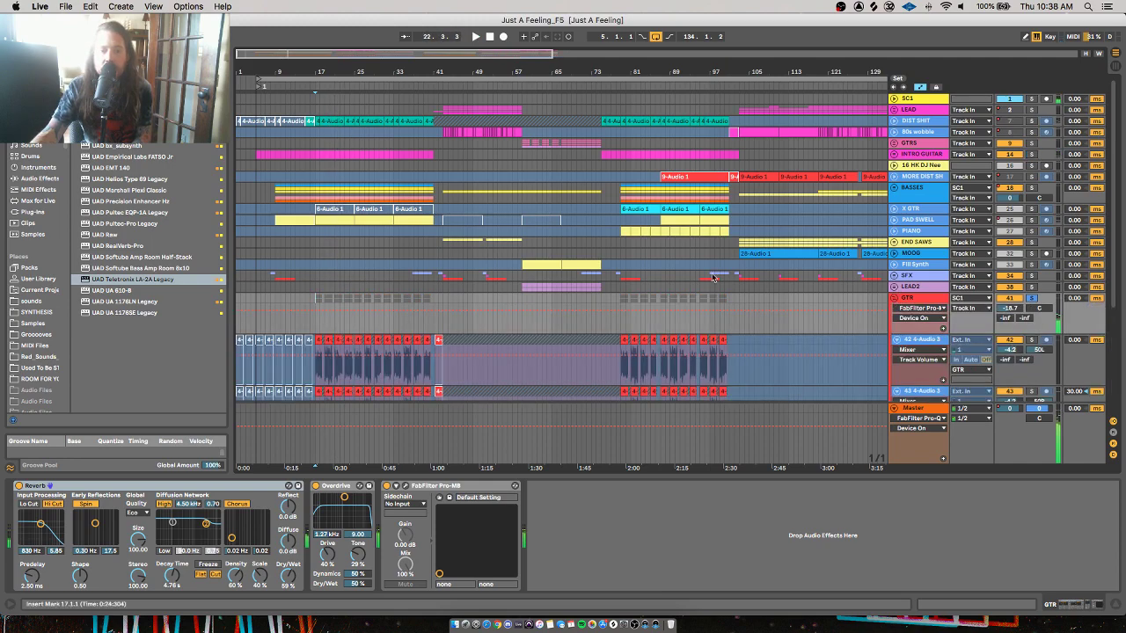
scroll(510, 264, "down", 4)
left_click_drag(311, 72, 336, 209)
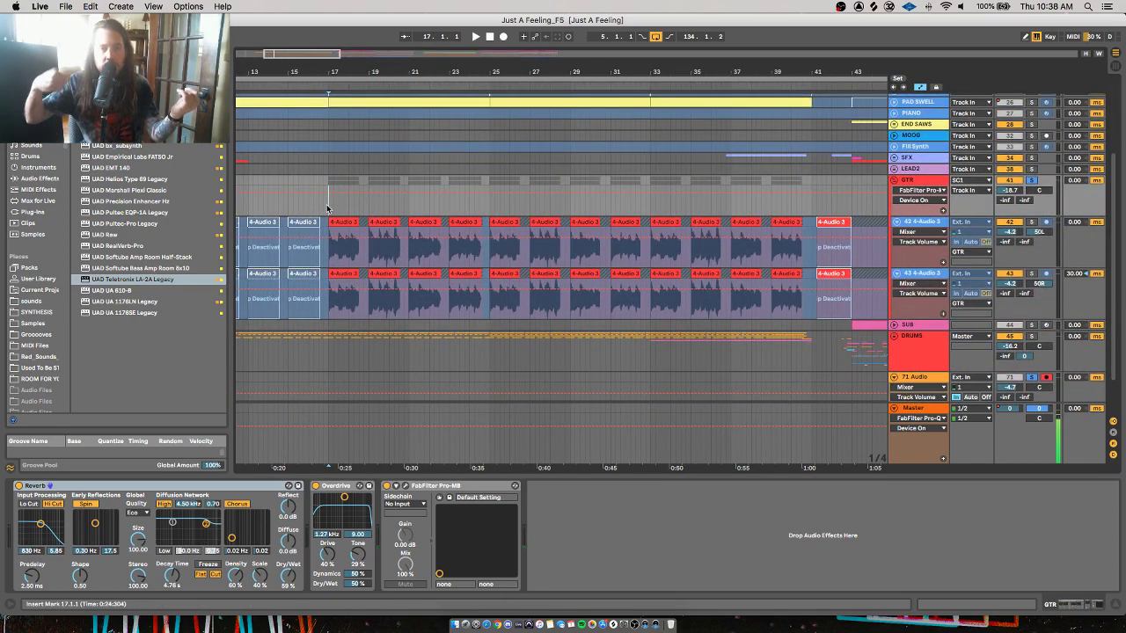
key("space")
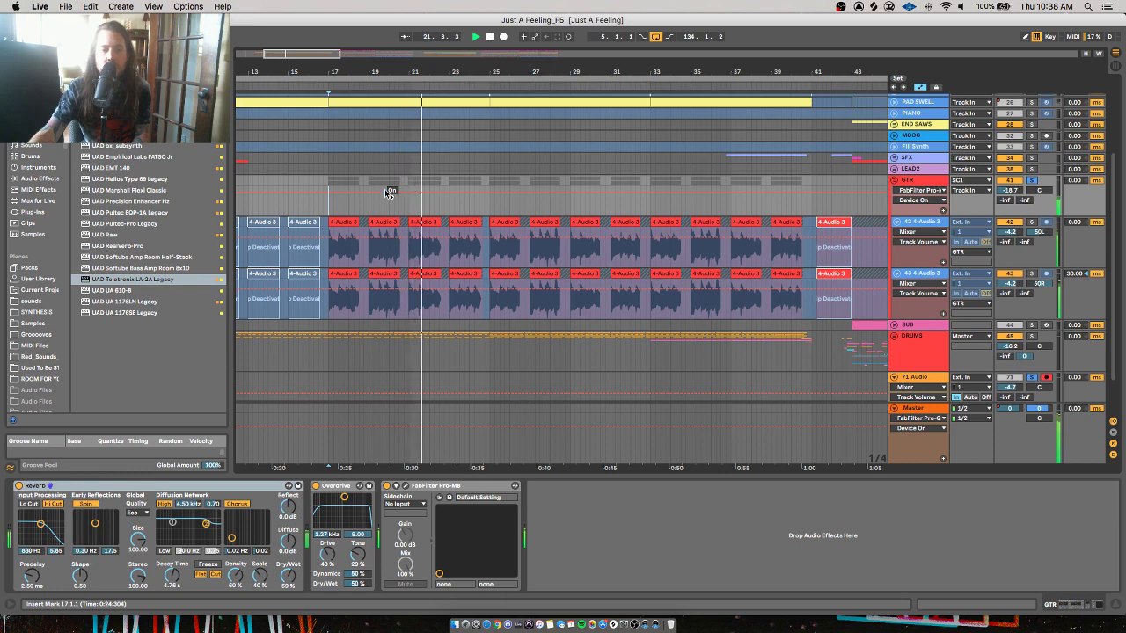
key("space")
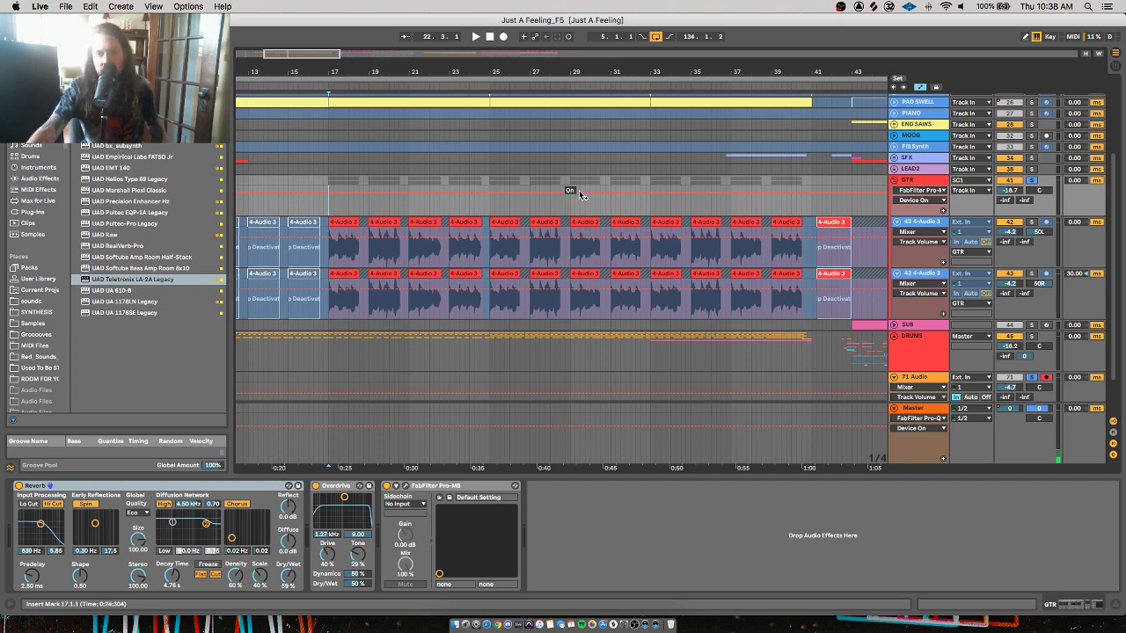
Collapse the GTR group and expand the DRUMS group while playing both soloed from bar 17
left_click(894, 180)
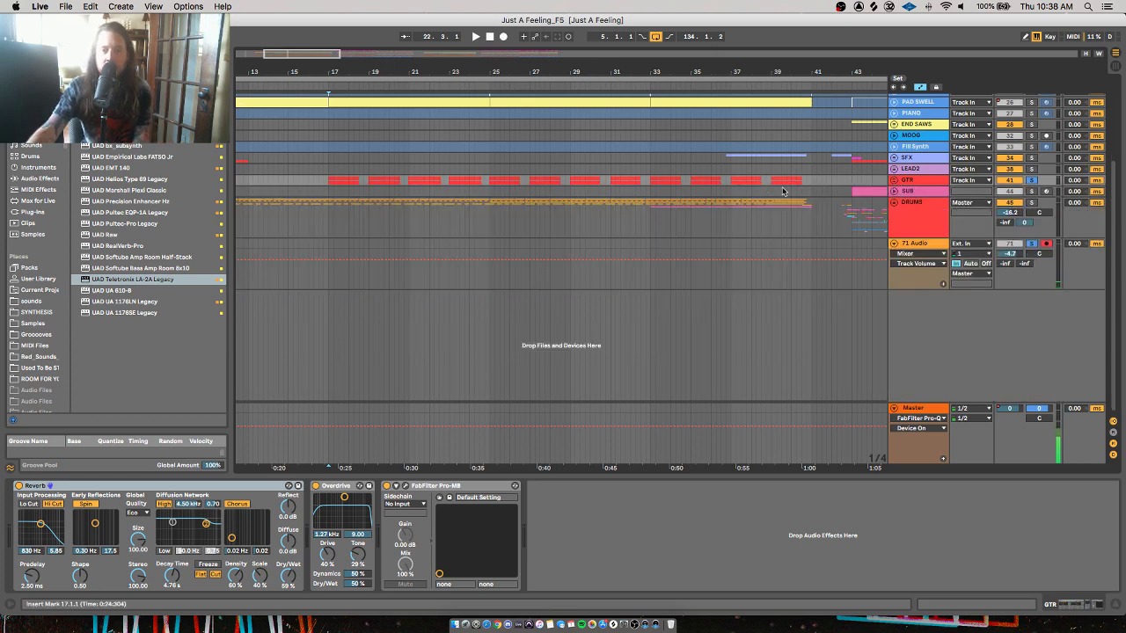
key("space")
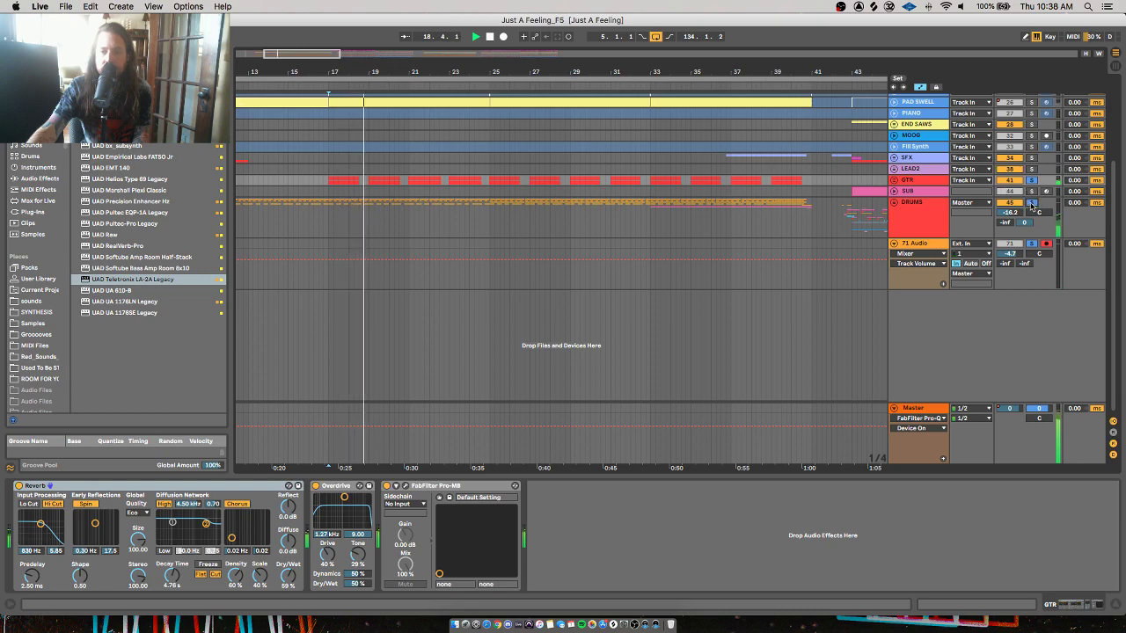
left_click(894, 202)
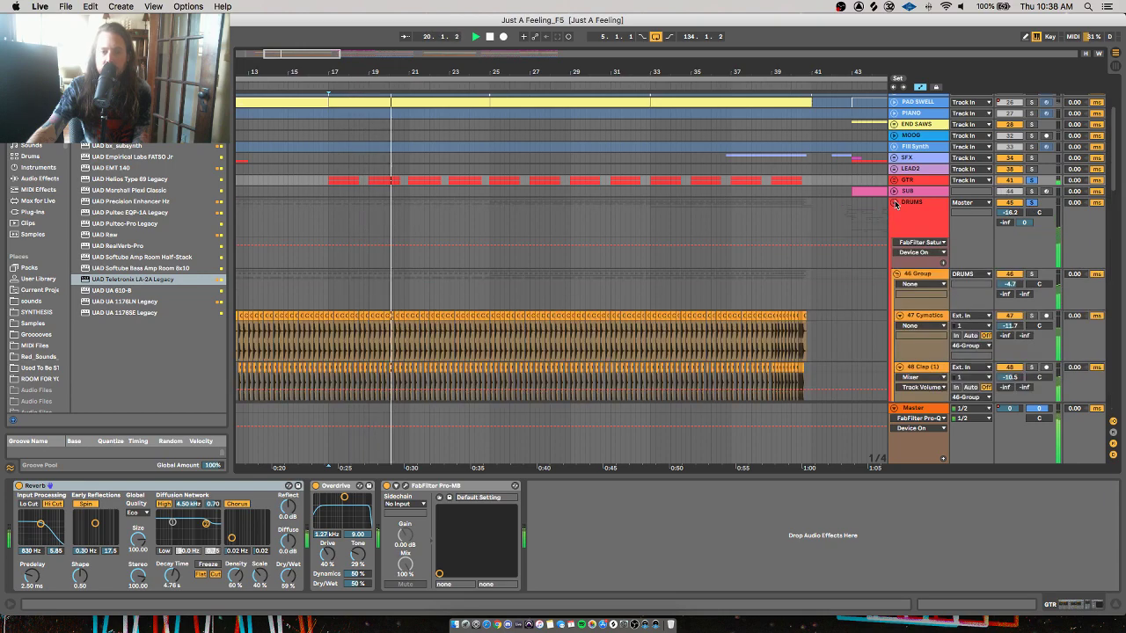
scroll(864, 208, "down", 3)
key("space")
Examine the layered clap and percussion clips around bar 24 up close and select the Clap (1) clip at bar 25
scroll(548, 244, "down", 2)
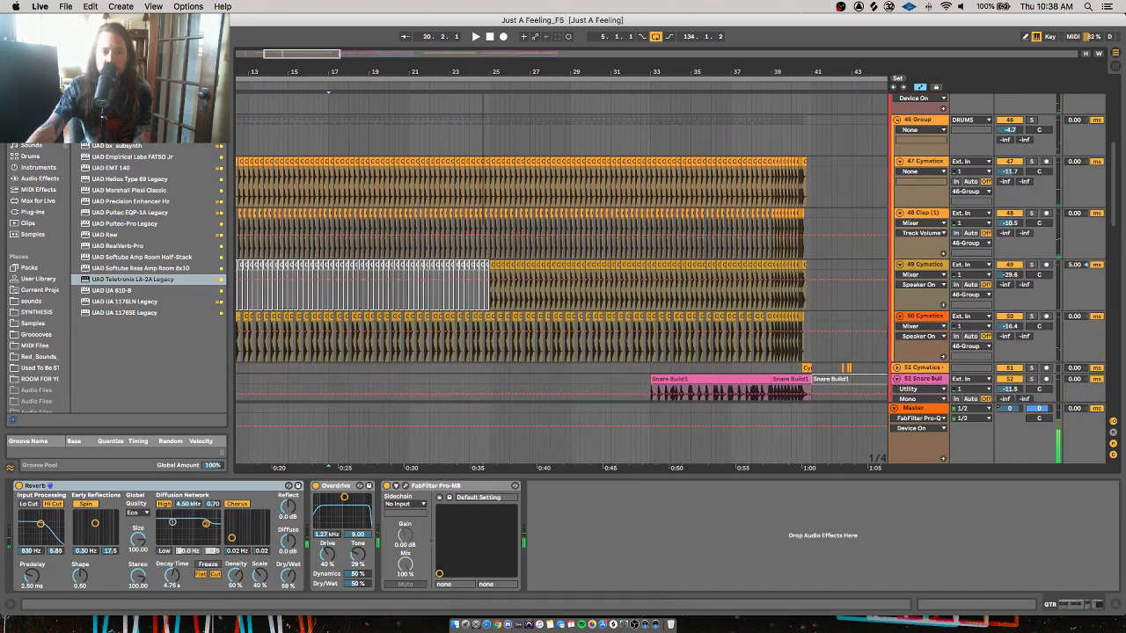
key("plus")
key("plus")
key("plus")
key("plus")
key("plus")
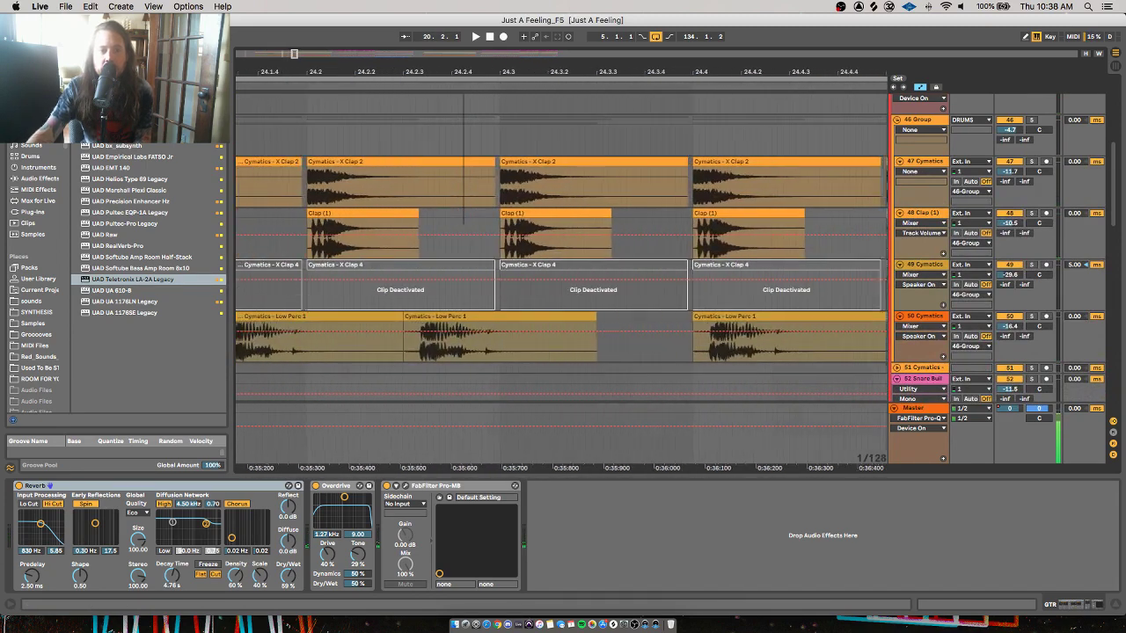
key("minus")
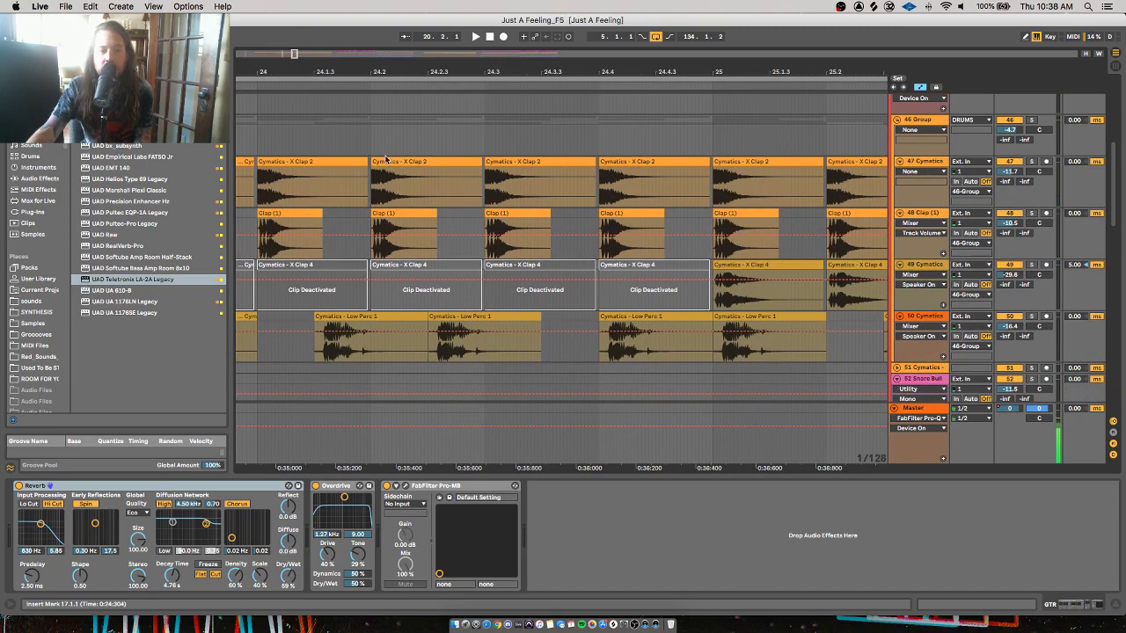
left_click(391, 220)
key("minus")
key("minus")
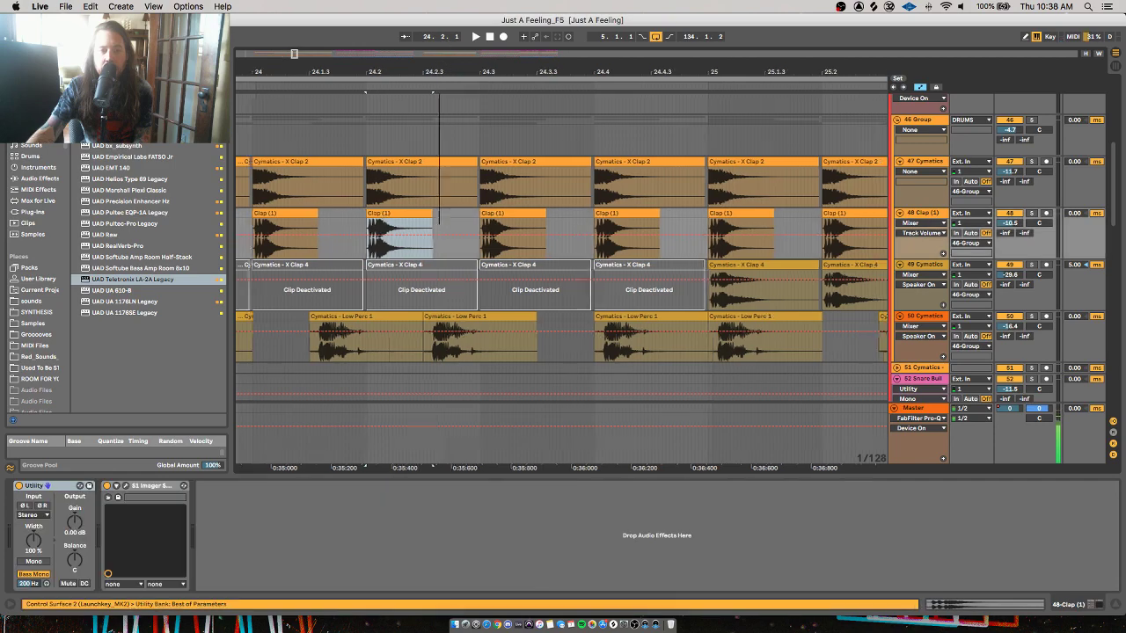
left_click(517, 213)
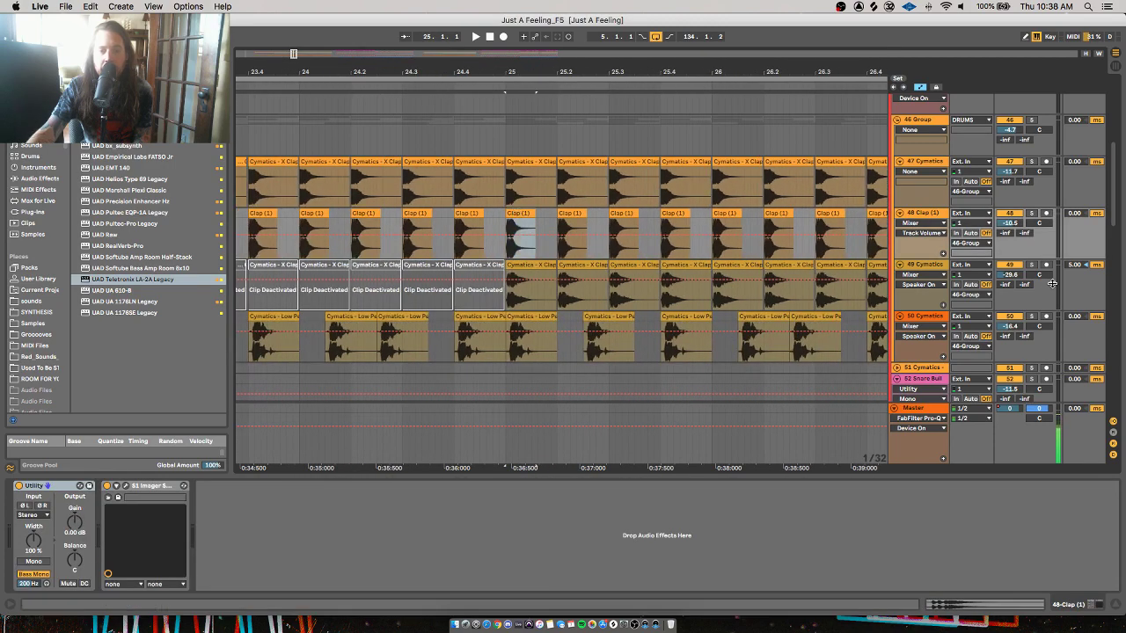
Listen to the layered claps and percussion from bar 25 while viewing the tracks up to the snare build
scroll(1002, 151, "up", 1)
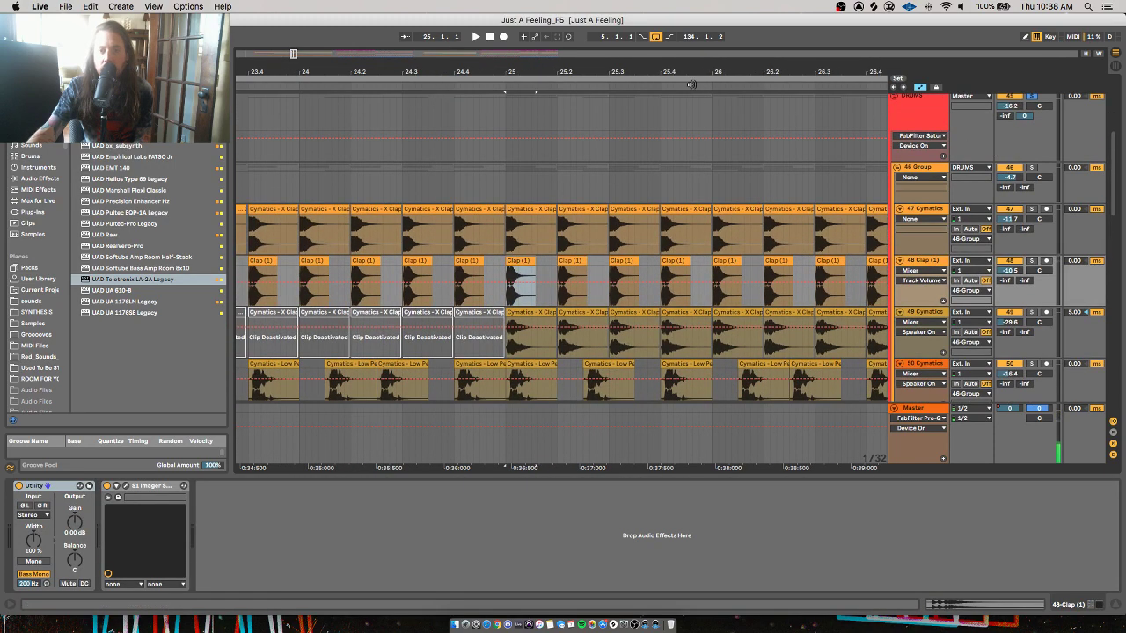
key("space")
key("minus")
key("minus")
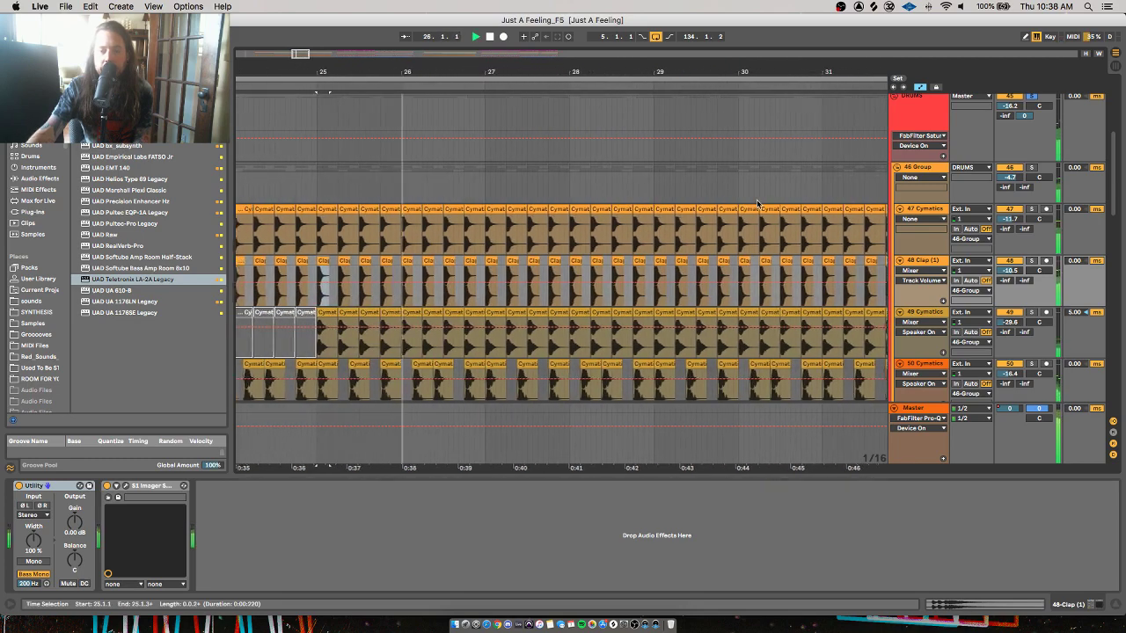
scroll(756, 204, "down", 2)
scroll(756, 204, "right", 3)
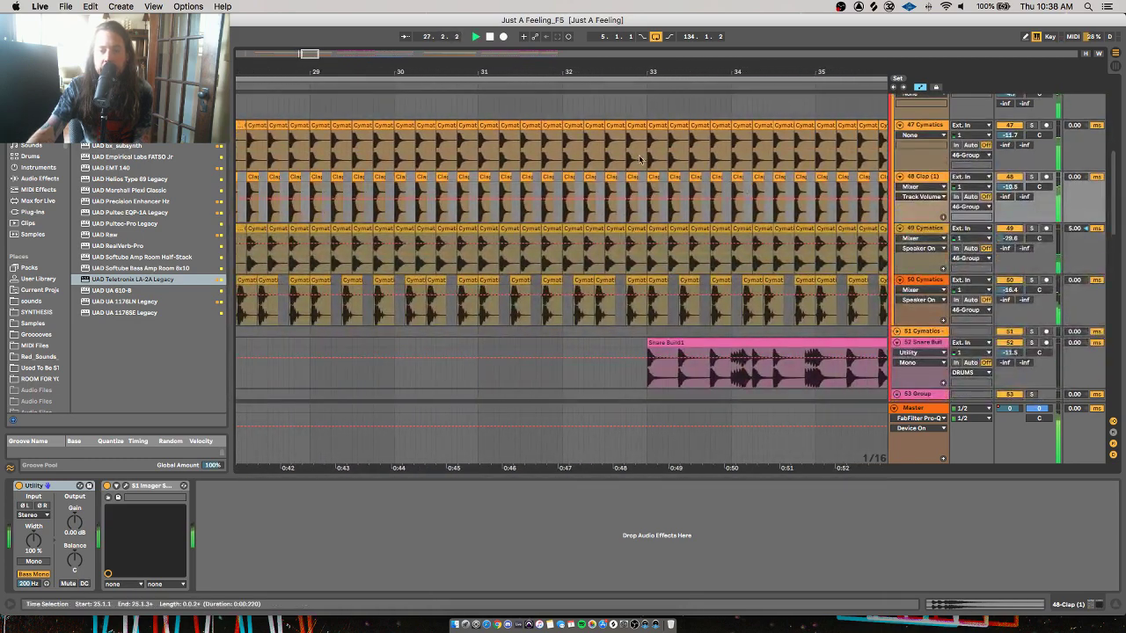
Select the first Snare Build1 clip at bar 33 and play the arrangement from there
left_click(656, 106)
key("space")
left_click(702, 340)
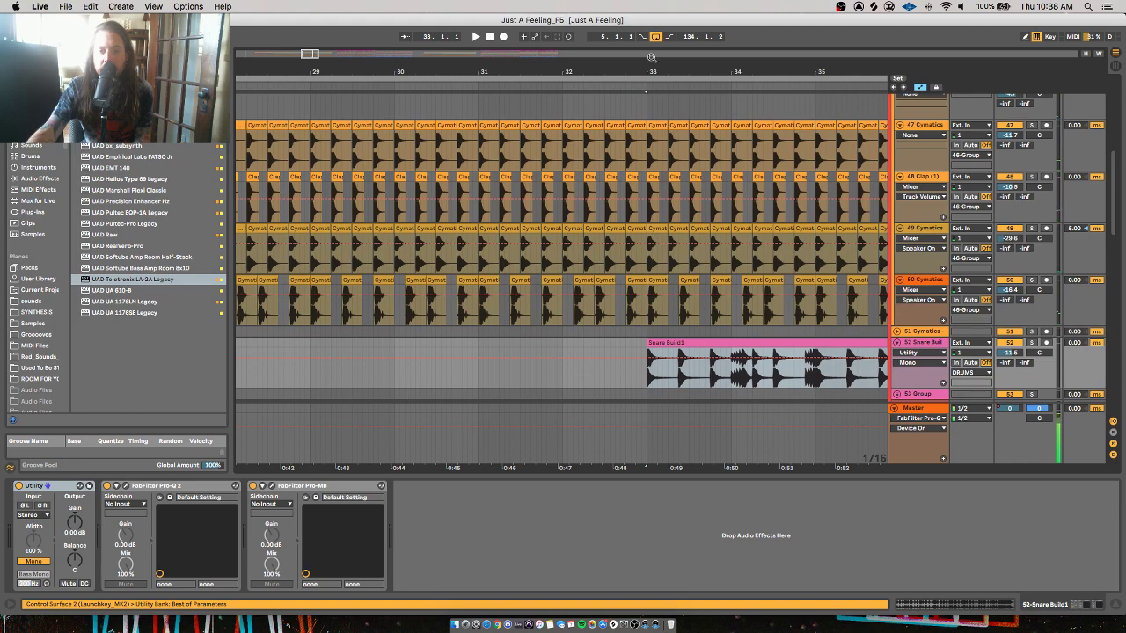
key("minus")
key("space")
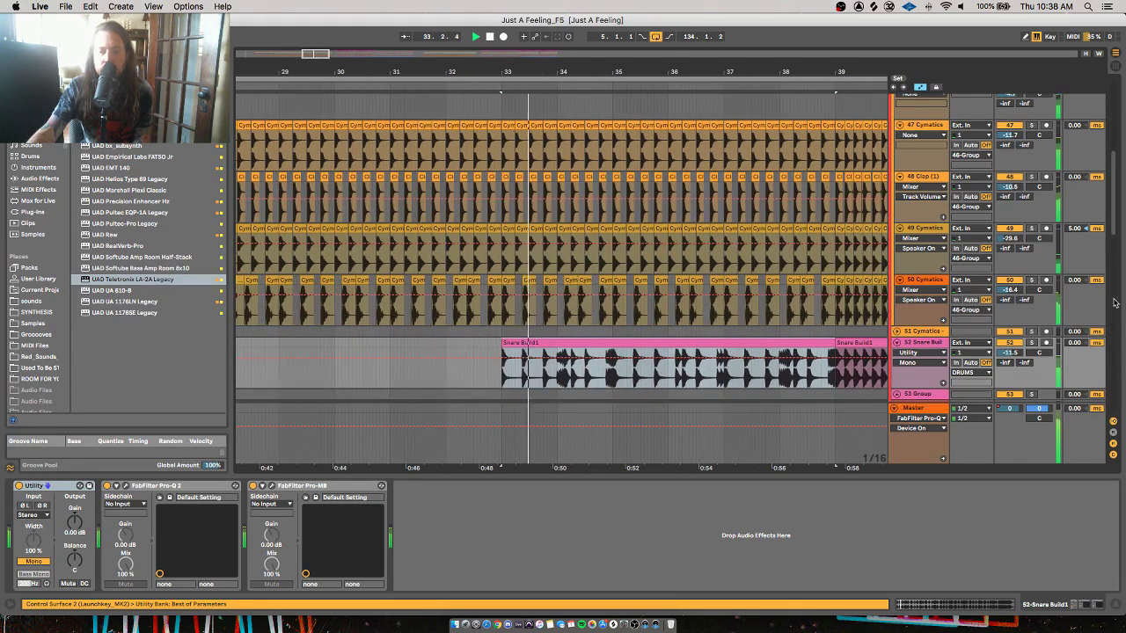
Listen to the Snare Build track on its own through the build up to bar 40
scroll(1027, 146, "up", 5)
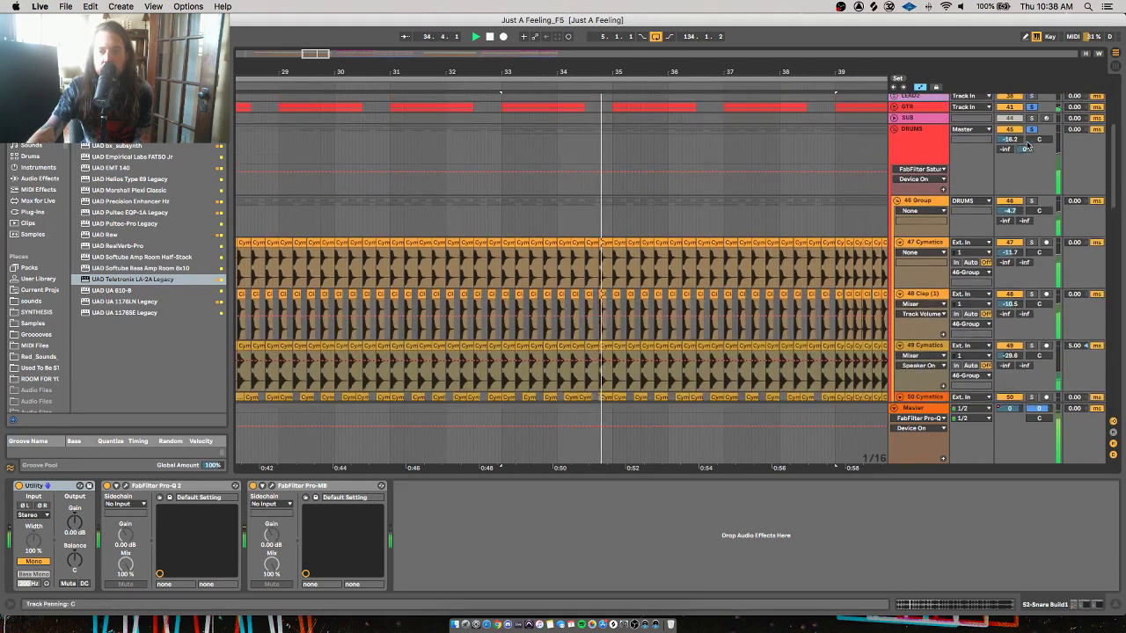
scroll(1026, 146, "down", 1)
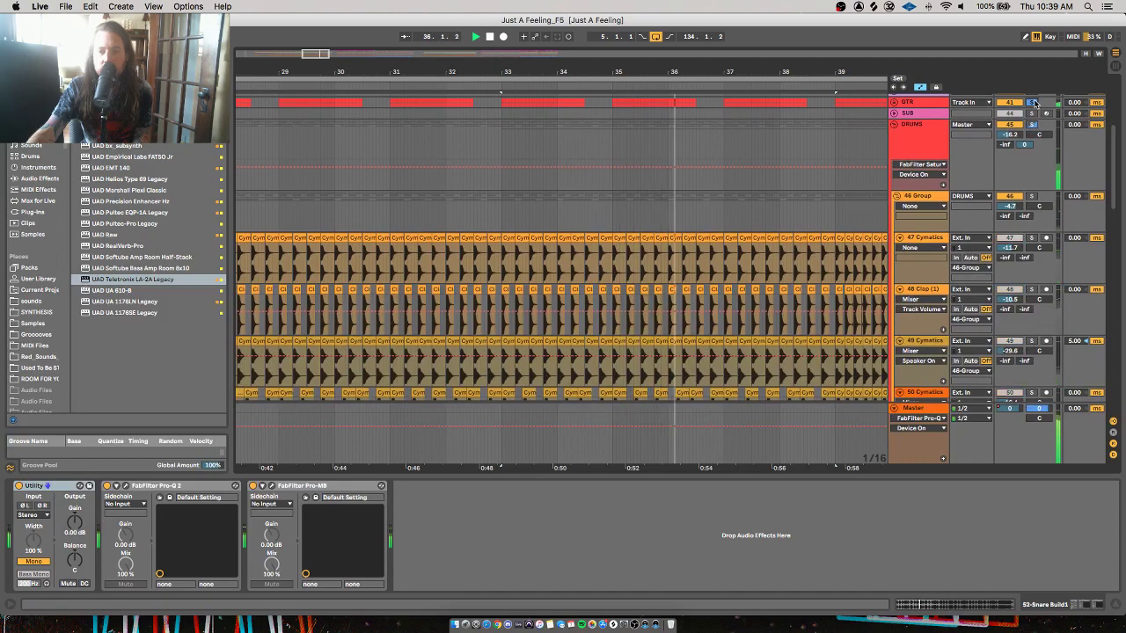
scroll(1034, 114, "down", 5)
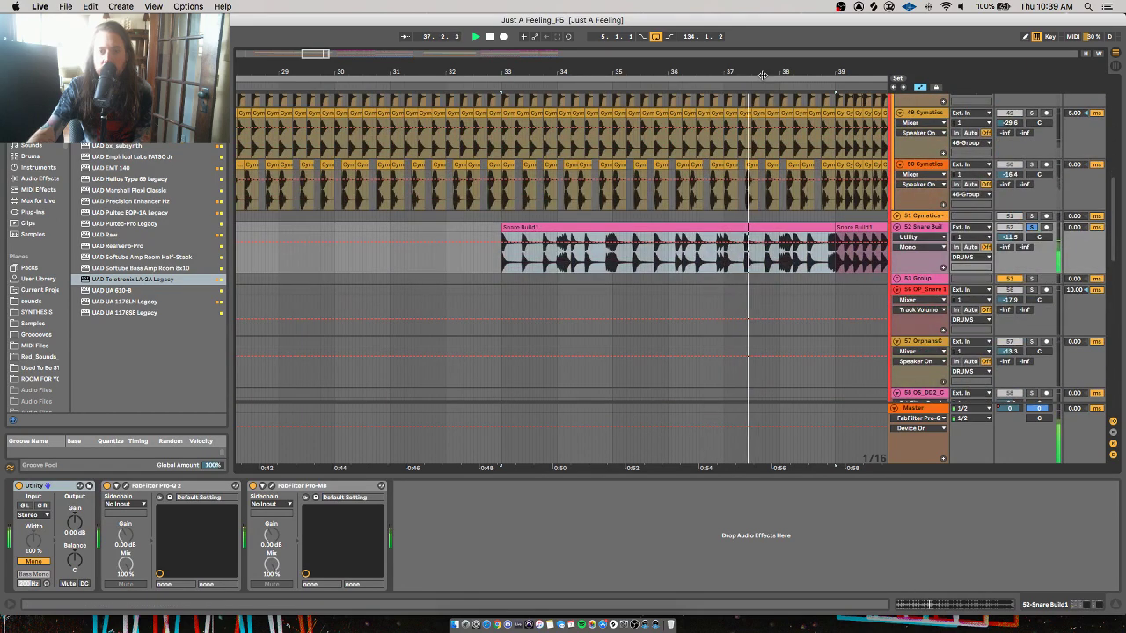
left_click_drag(763, 76, 612, 54)
scroll(657, 159, "down", 1)
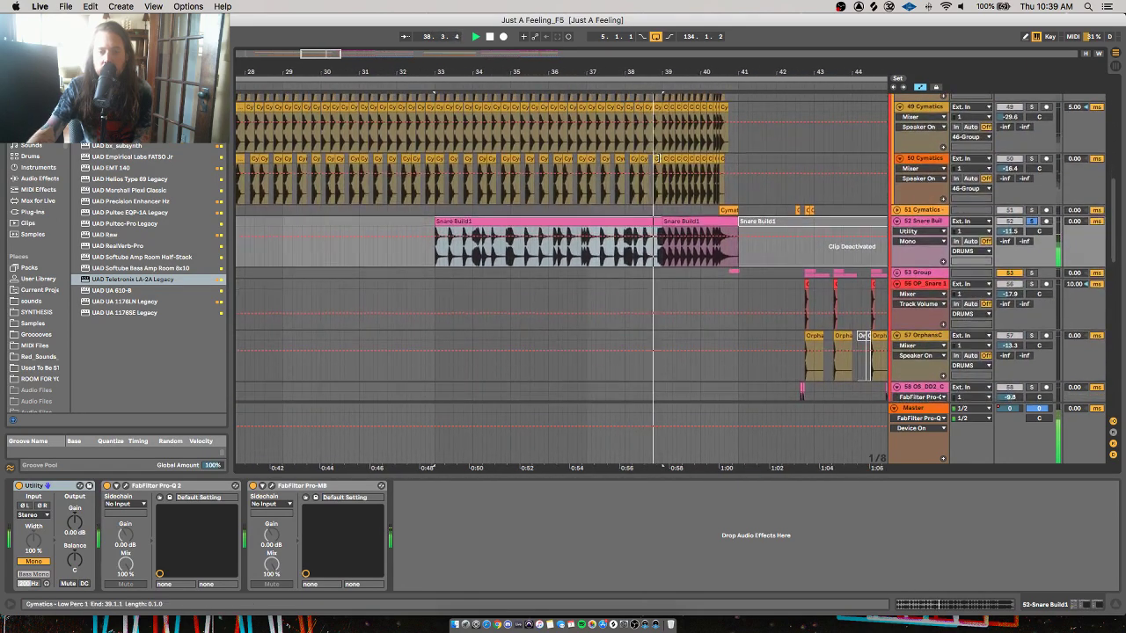
scroll(657, 159, "down", 1)
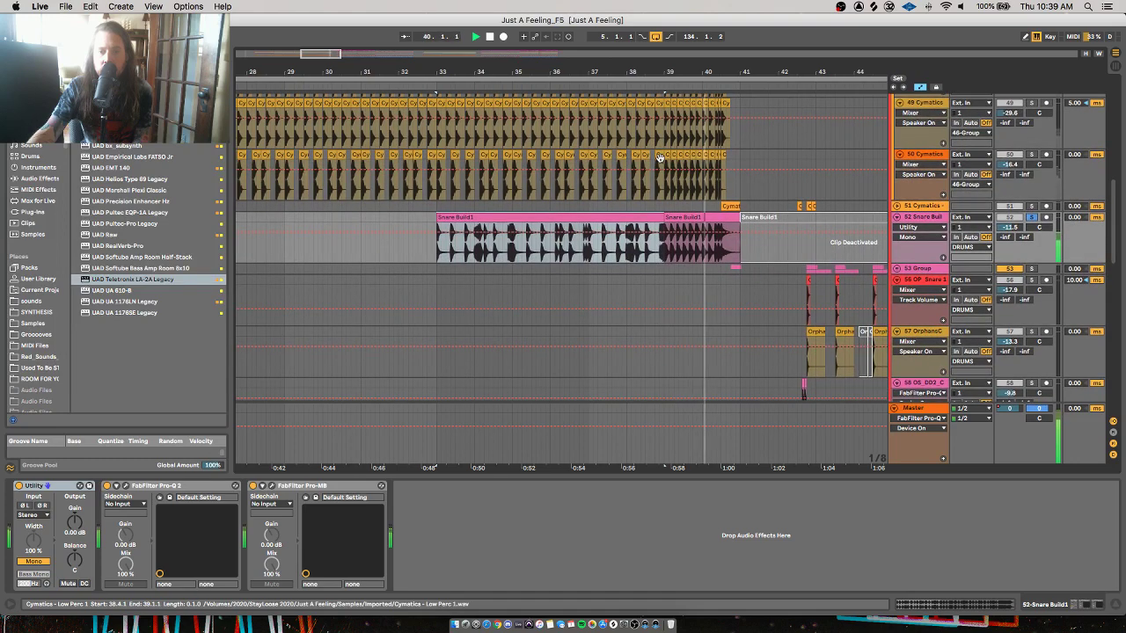
key("space")
Unfold track 51 Cymatics, solo it together with the snare build, and listen from bar 40
scroll(567, 237, "down", 1)
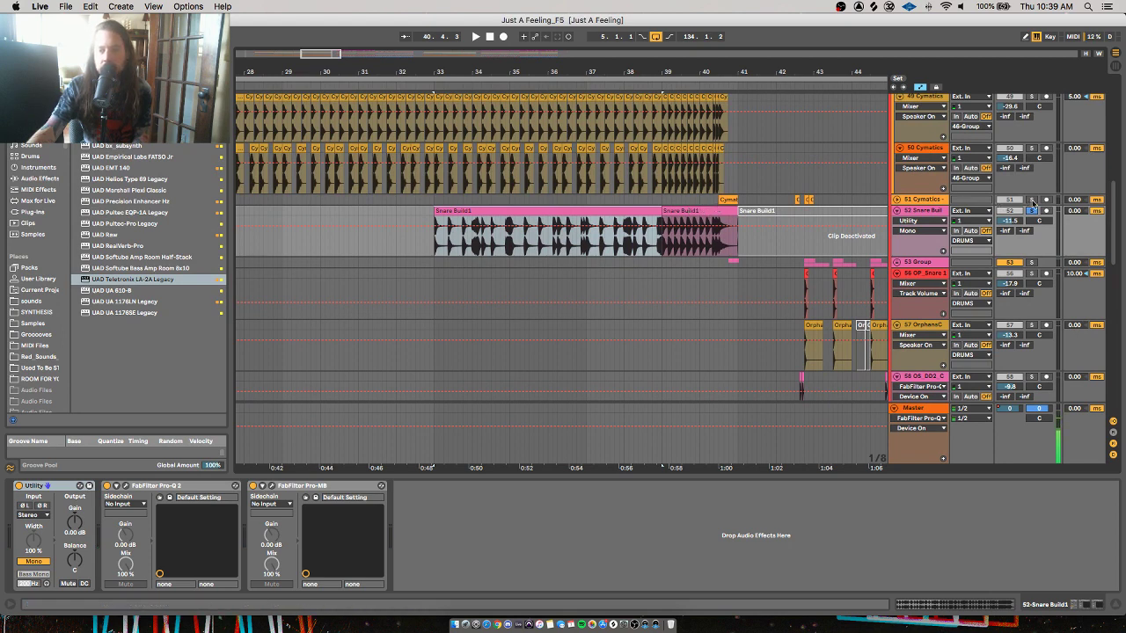
left_click(897, 199)
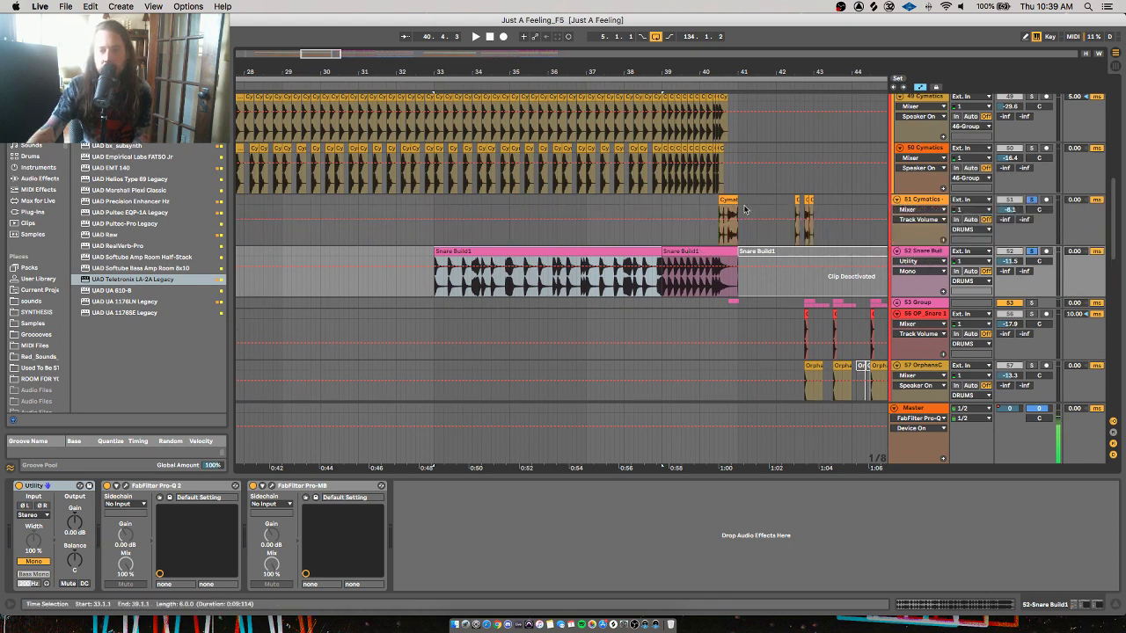
left_click(702, 206)
key("space")
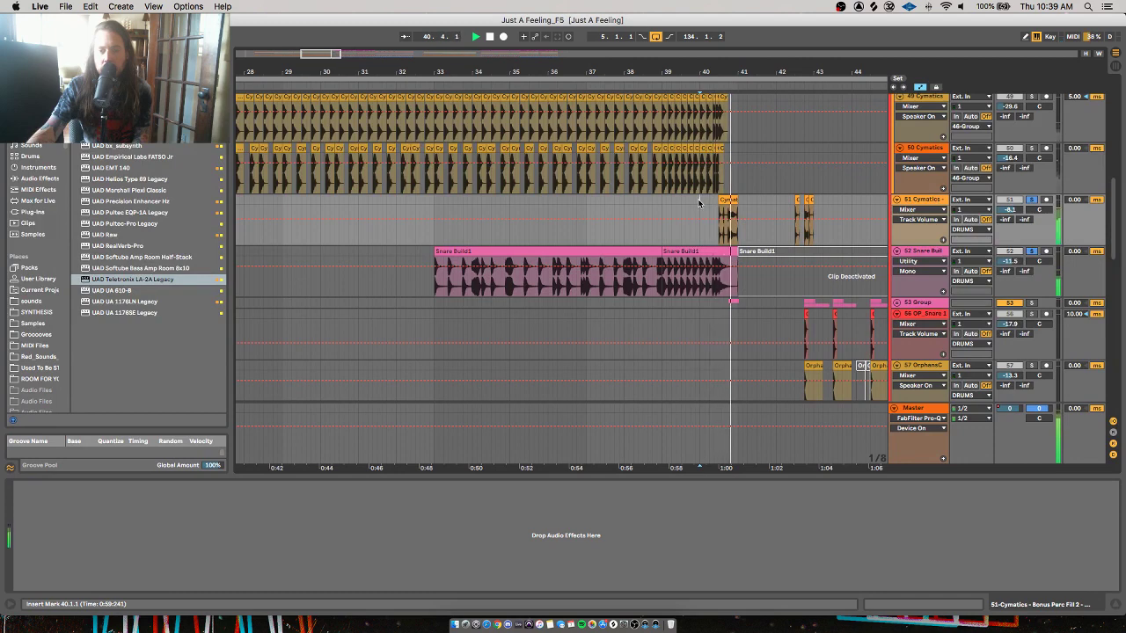
Open the Cymatics Bonus Perc Fill 2 clip at bar 40.3 and set its warp mode to Complex Pro
left_click_drag(751, 70, 750, 141)
left_click(680, 198)
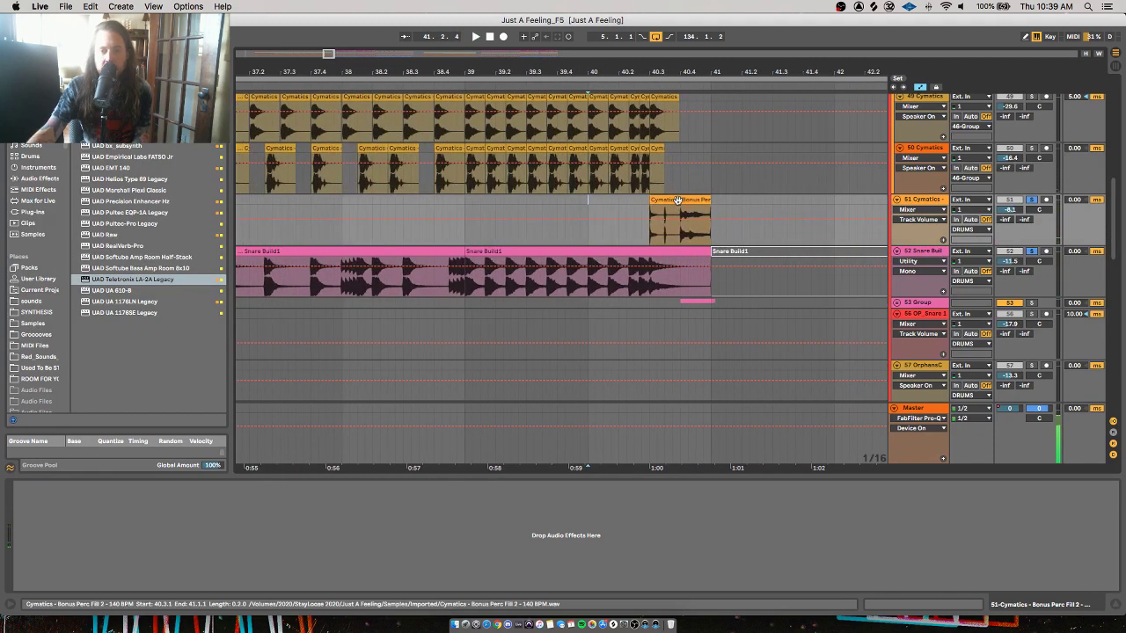
double_click(677, 201)
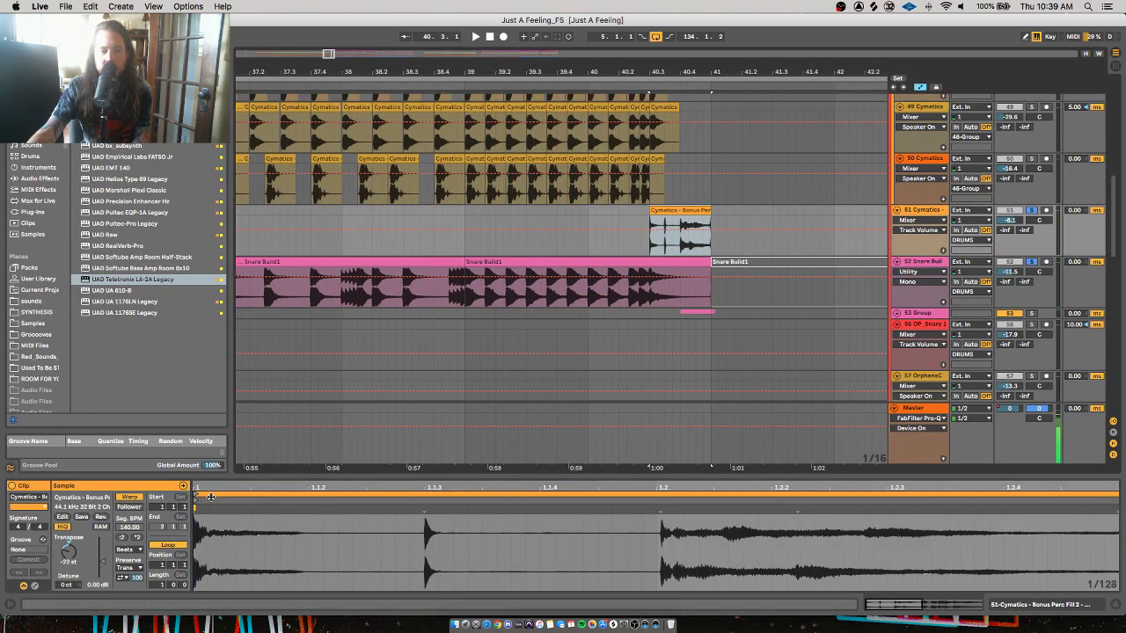
left_click_drag(210, 489, 208, 436)
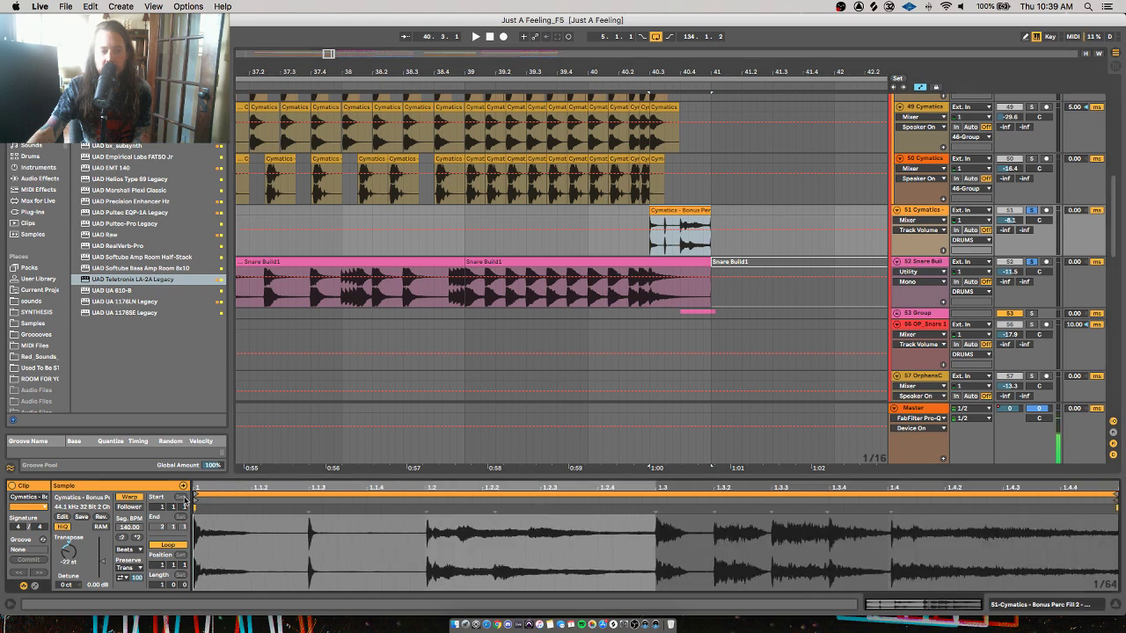
left_click(139, 550)
left_click(136, 604)
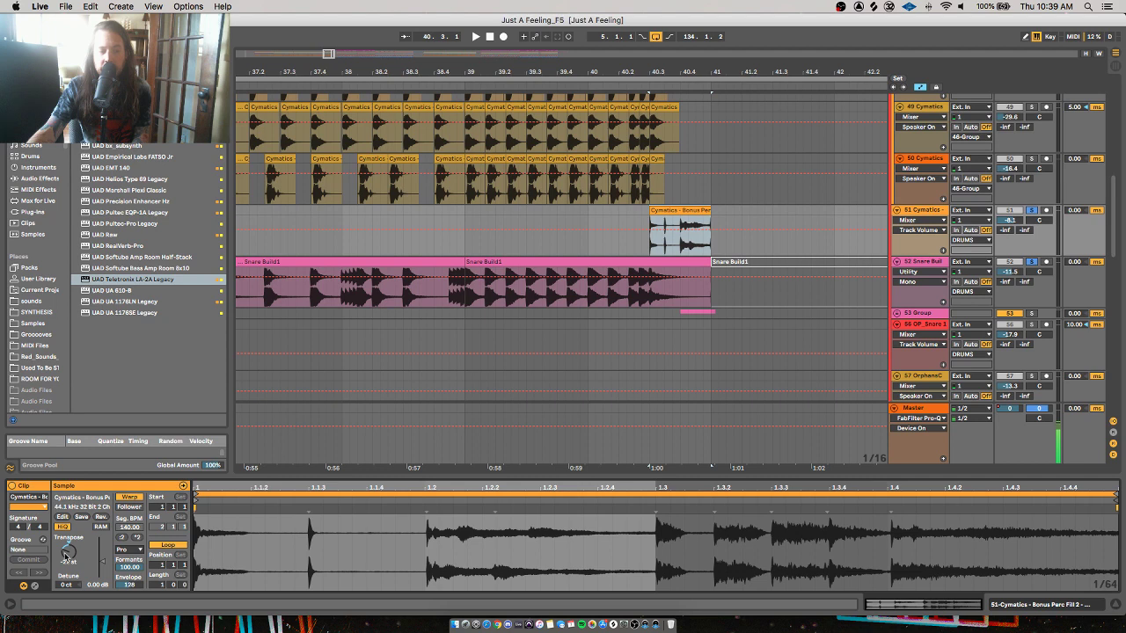
Listen to the percussion fill with the changed warp mode, first from the clip's start and again from just after bar 40
left_click(649, 209)
key("space")
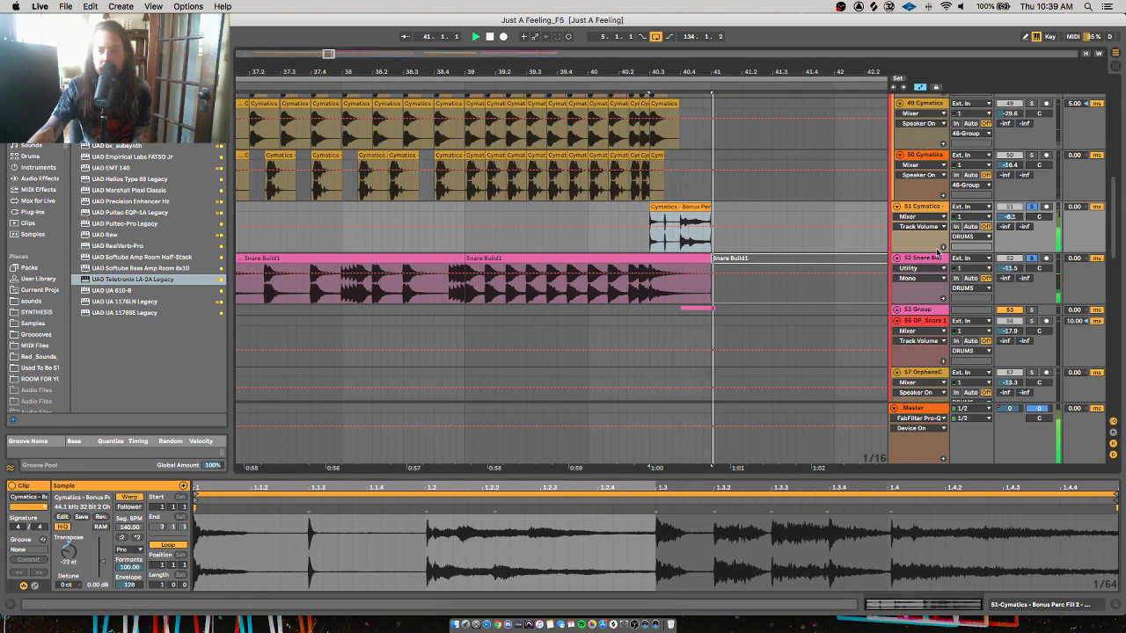
left_click(612, 211)
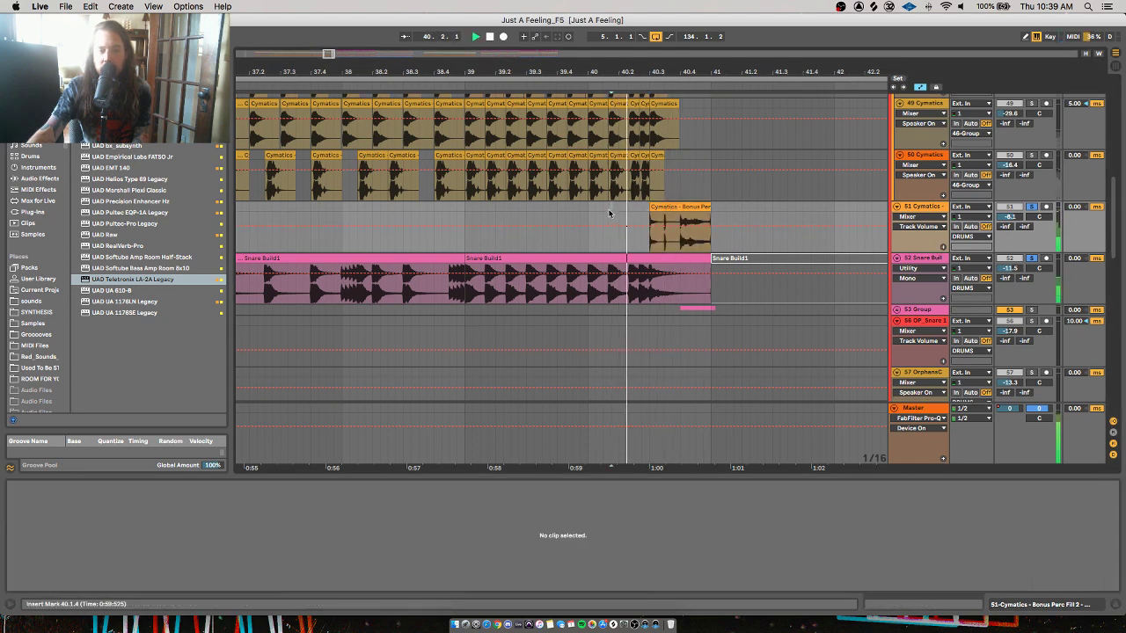
Select all clips on the Cymatics fill track and undo the warp mode change
key("super+a")
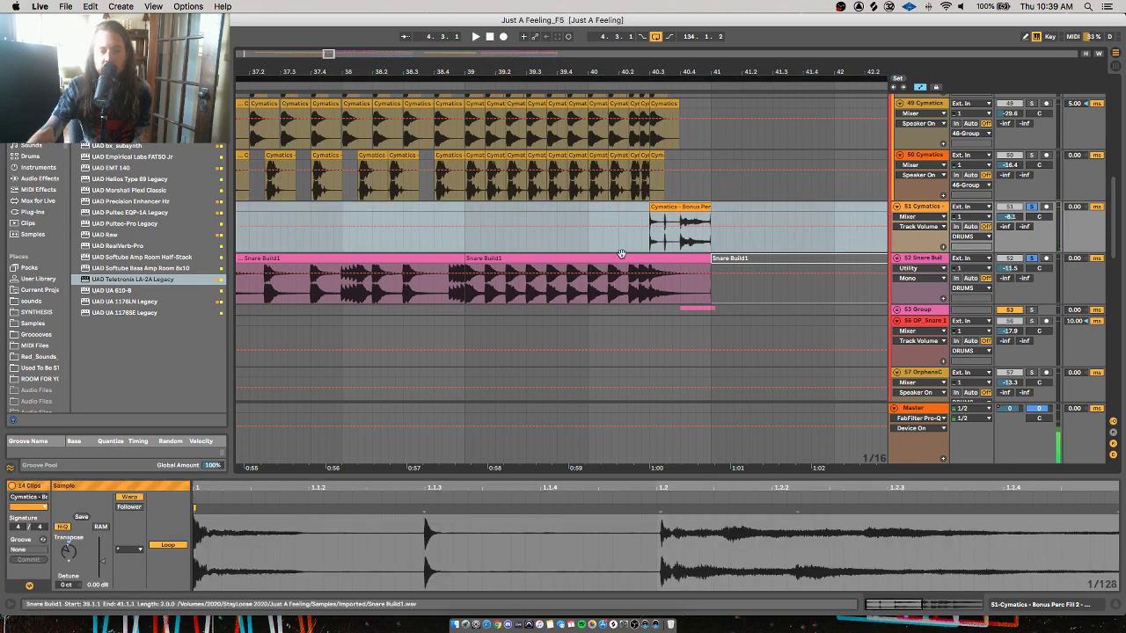
left_click(670, 208)
left_click(91, 6)
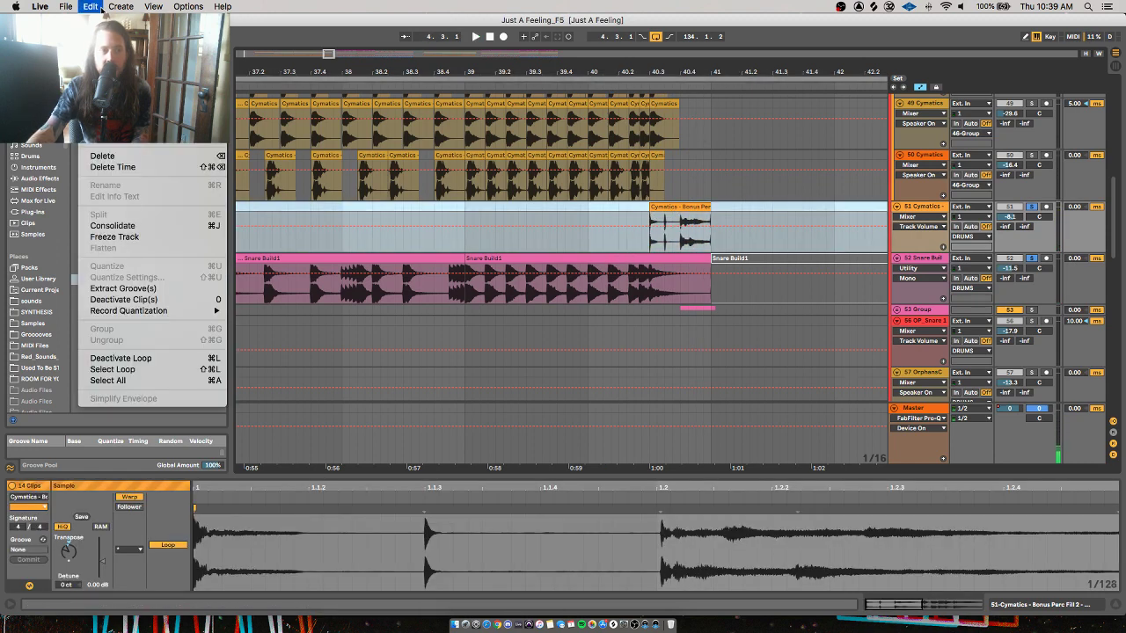
left_click(624, 226)
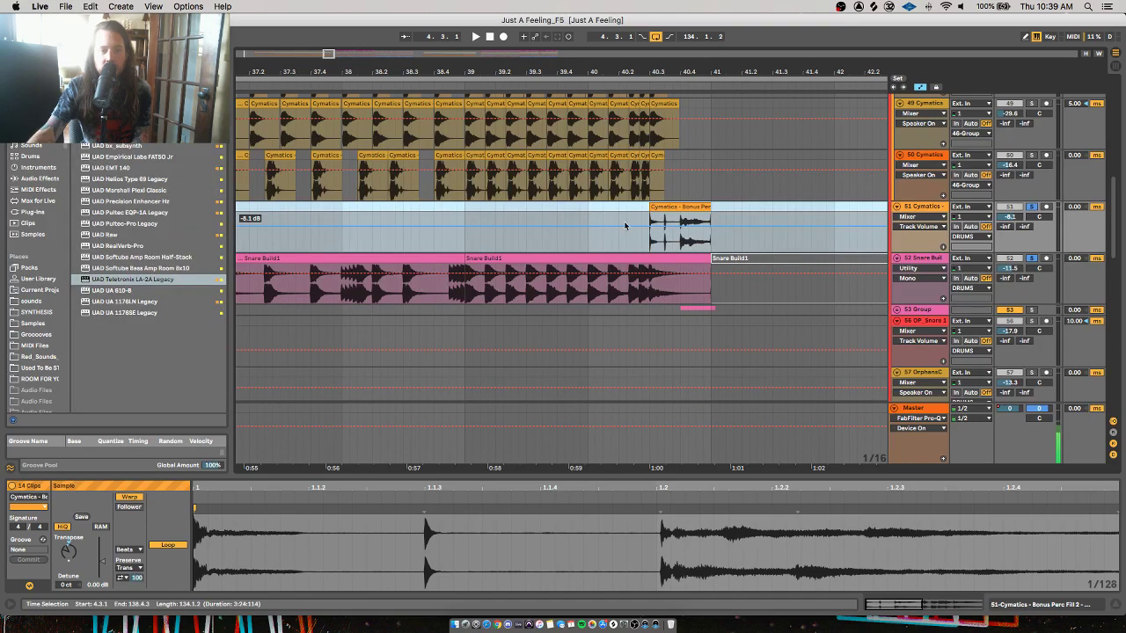
Select the Bonus Perc Fill 2 clip and play it with the snare build from bar 40.3 past bar 41
key("space")
left_click(682, 208)
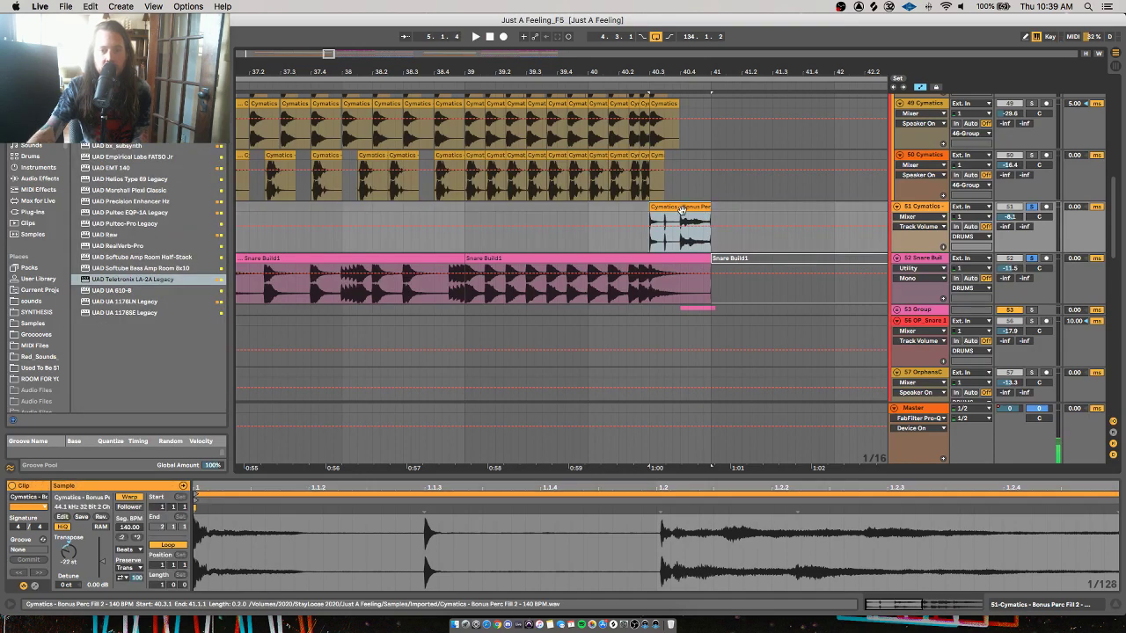
key("space")
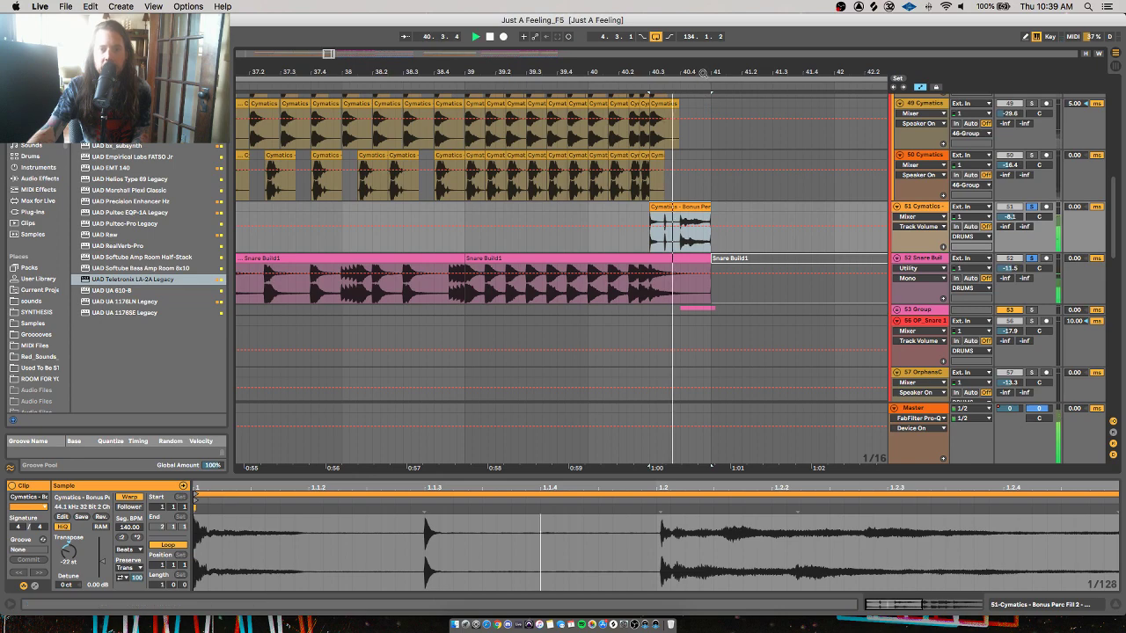
left_click_drag(703, 74, 540, 35)
key("space")
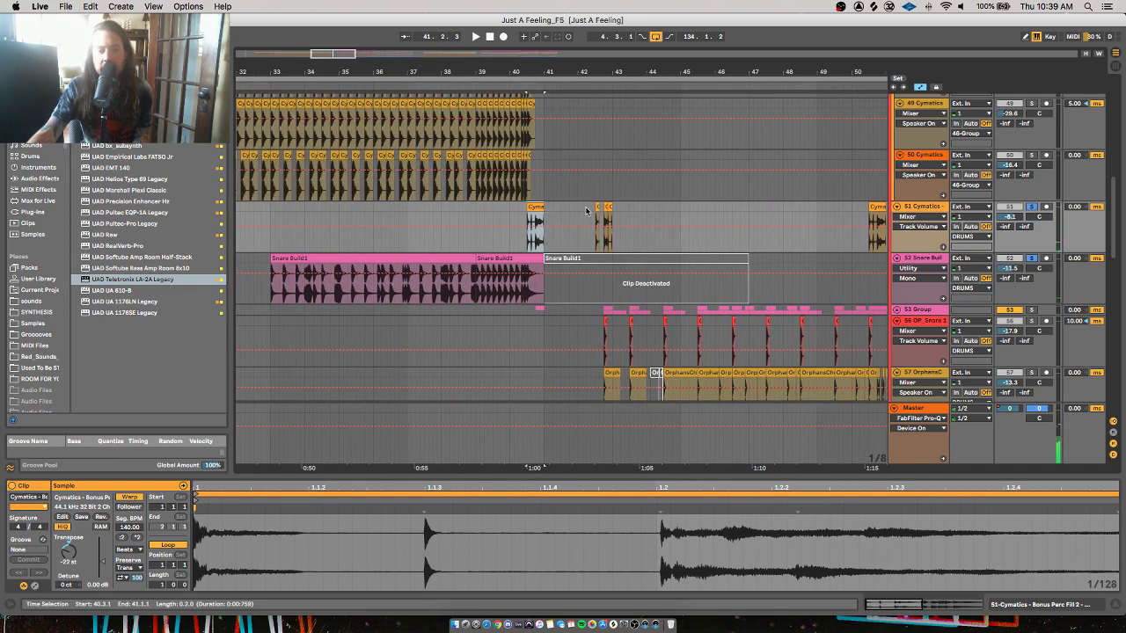
Turn off the track solos and listen to the full mix from the fill at bar 40.3 through bar 43
key("shift+Tab")
key("shift+Tab")
key("space")
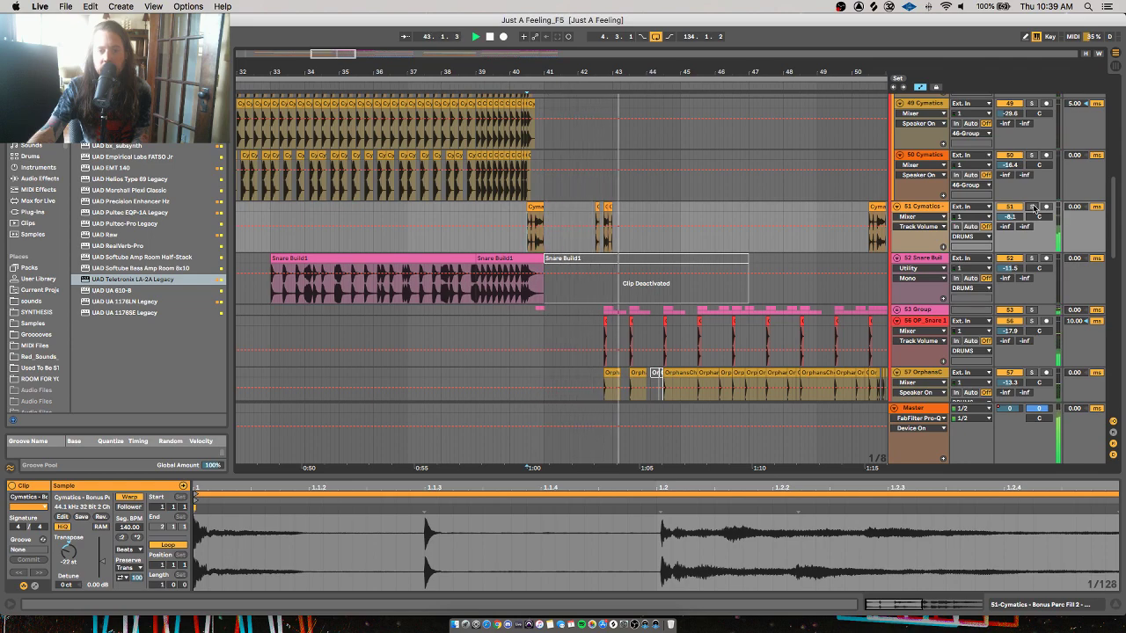
key("space")
Unfold the LEAD group to show its Massive and Just A Lead tracks around bar 43, and solo the group
scroll(908, 211, "up", 10)
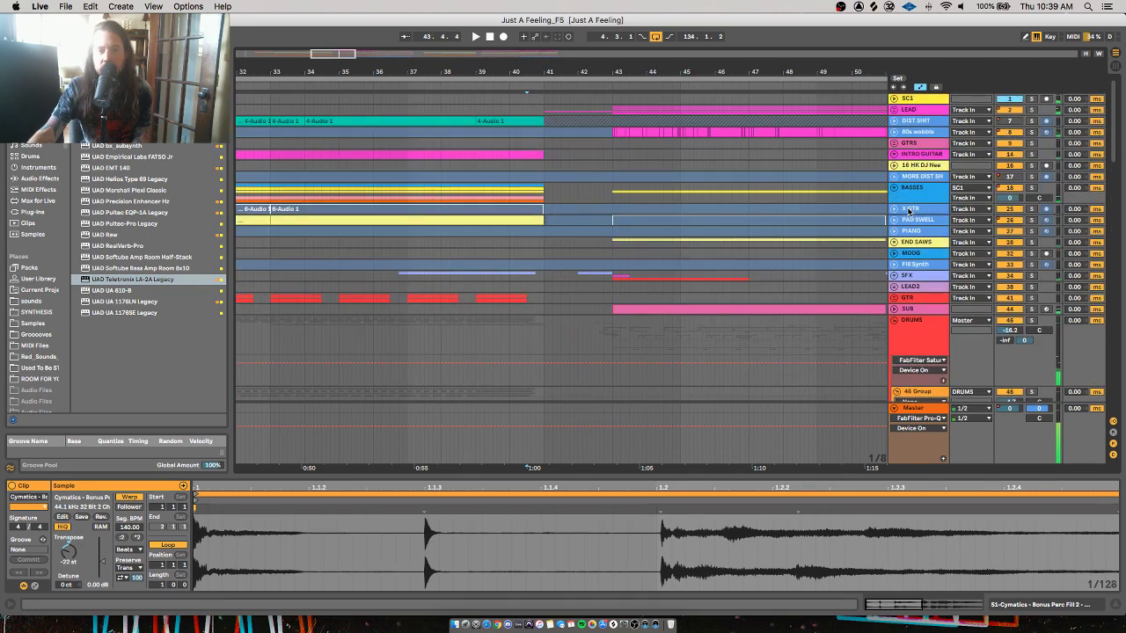
left_click(894, 110)
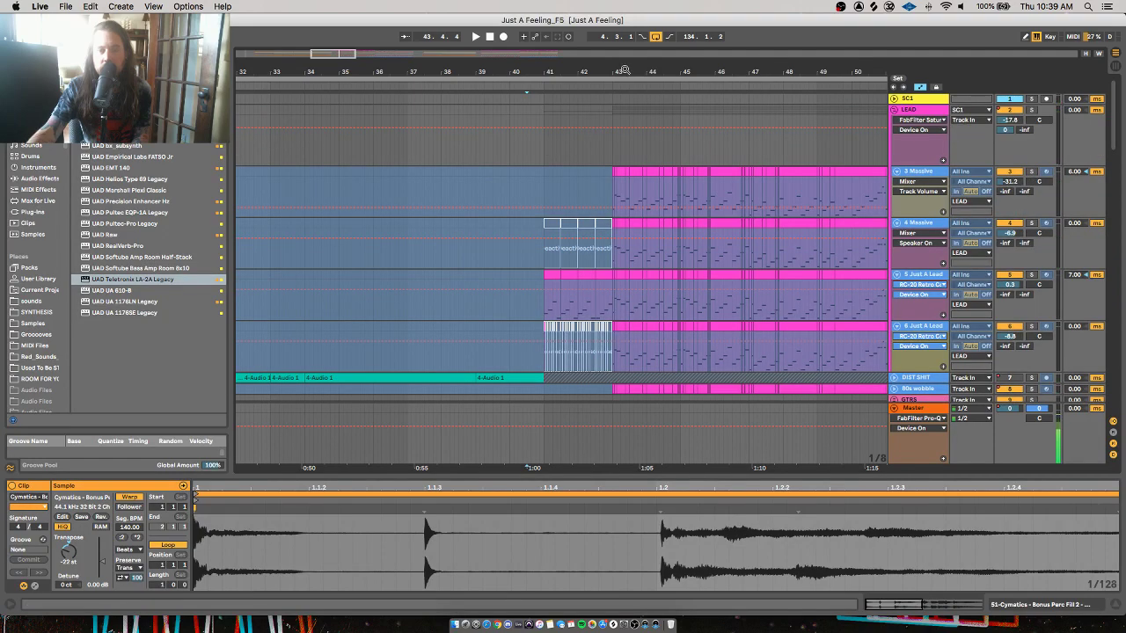
left_click_drag(622, 70, 619, 44)
scroll(968, 220, "down", 3)
scroll(1014, 141, "up", 3)
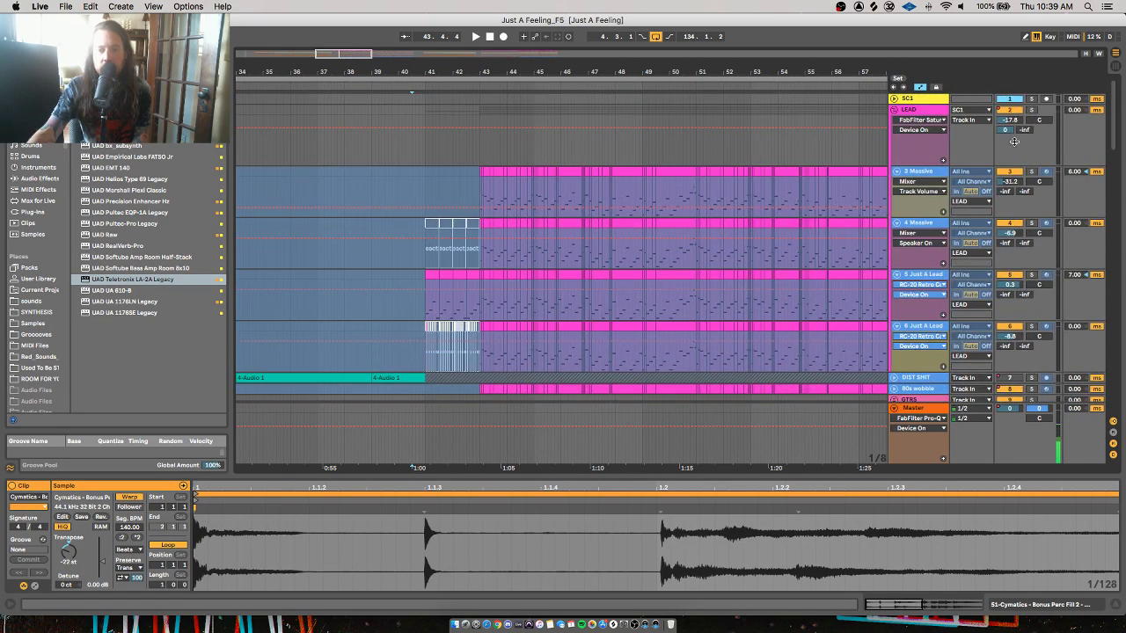
scroll(1033, 109, "down", 15)
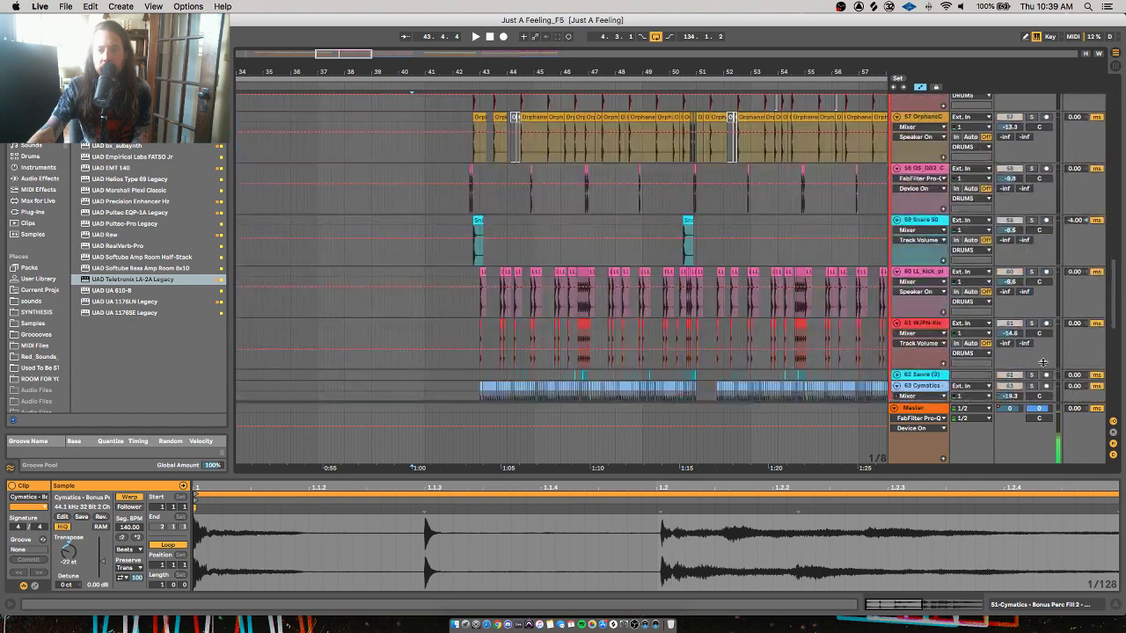
scroll(1037, 337, "up", 15)
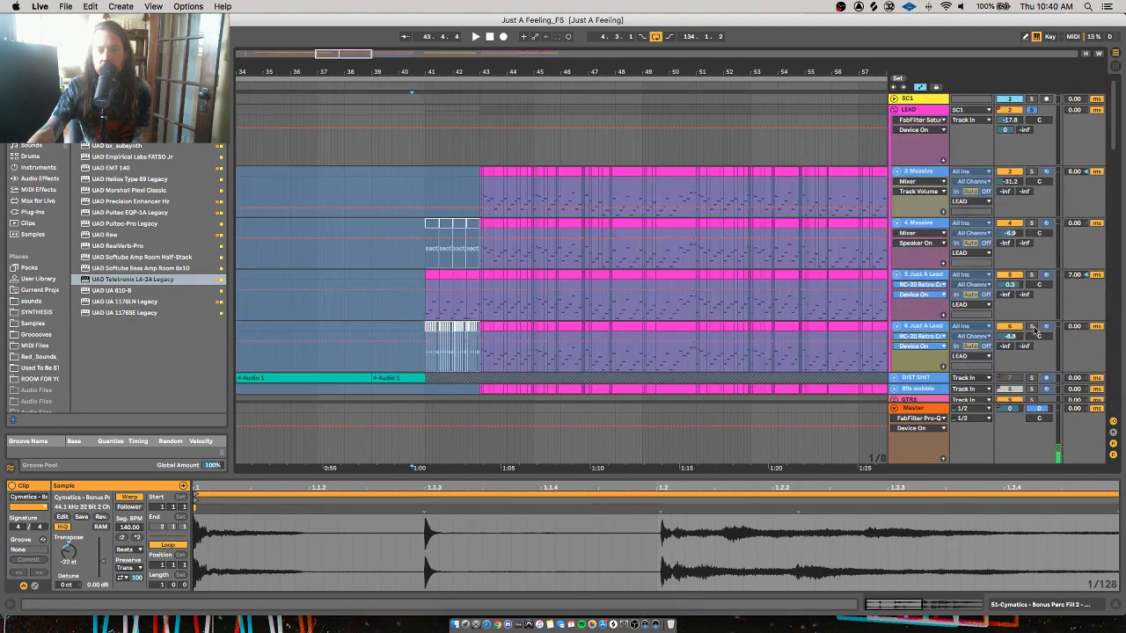
Listen to the soloed LEAD group from bar 41, continuing from bar 43 into bar 45
left_click(415, 149)
key("space")
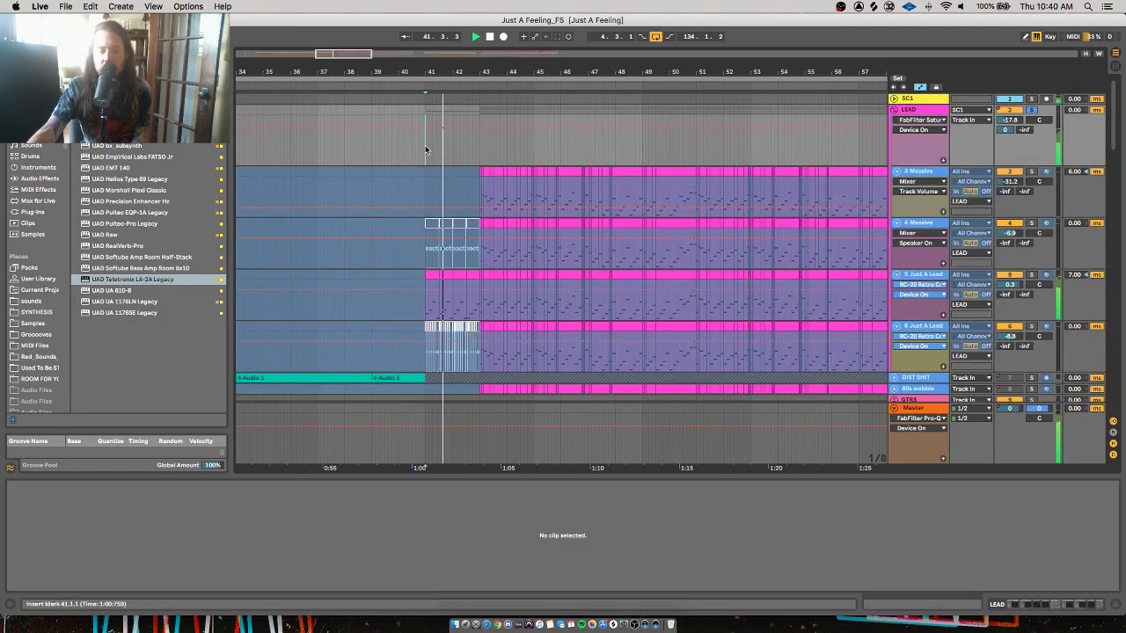
left_click(479, 150)
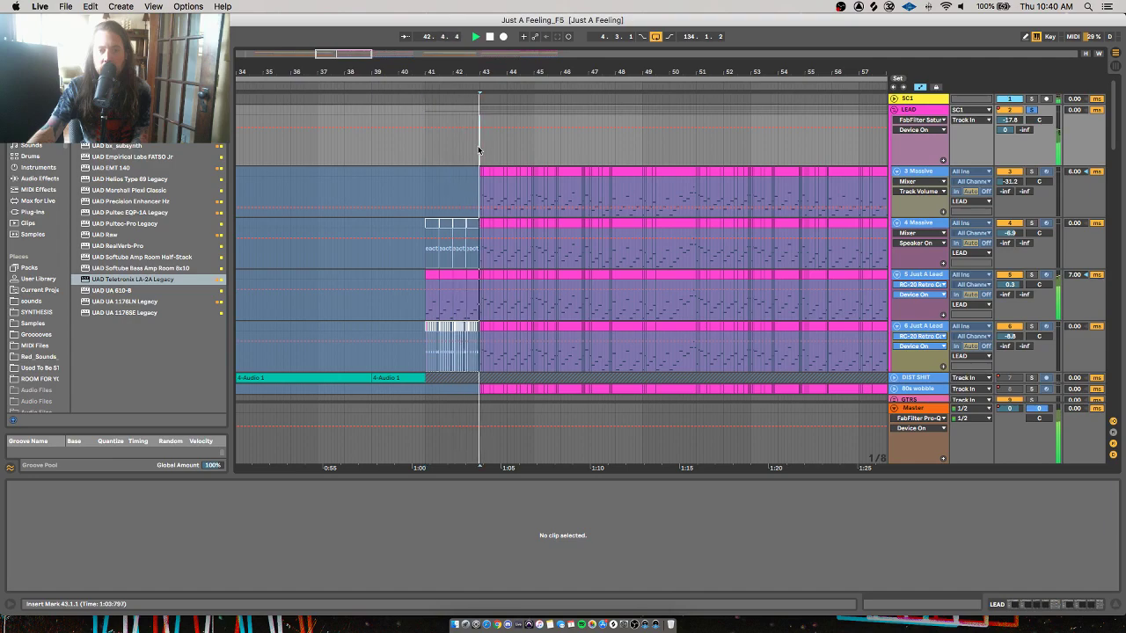
key("plus")
mouse_move(480, 70)
left_mouse_down()
mouse_move(480, 110)
mouse_move(481, 70)
left_mouse_up()
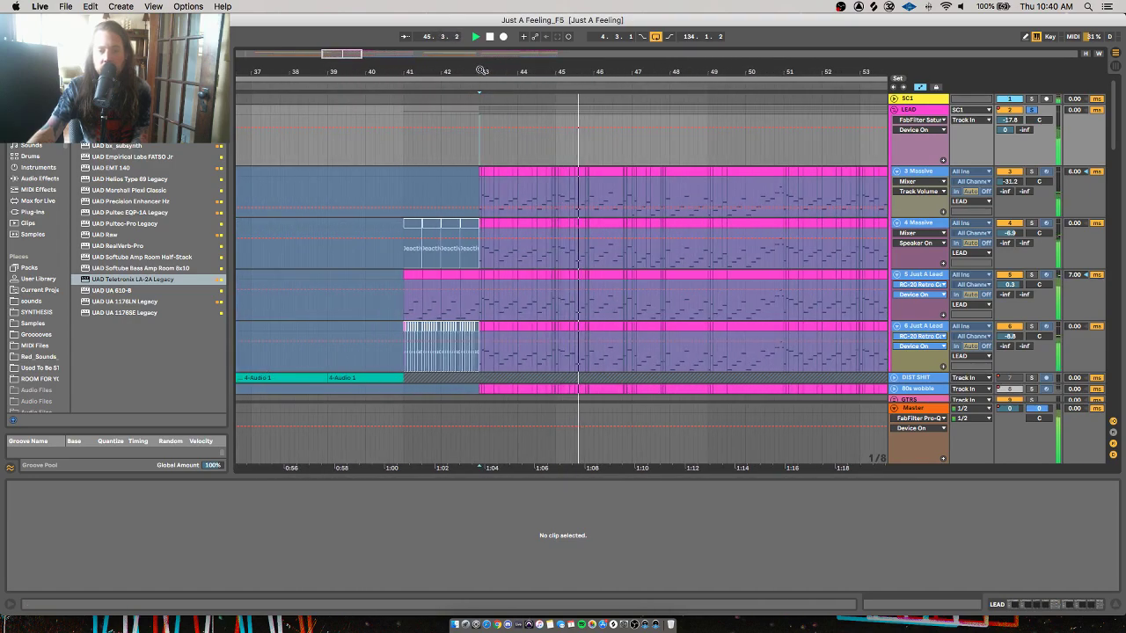
key("space")
Solo the Just A Lead 2 track and listen to it from bar 43, then from its first clip at bar 41
scroll(1013, 134, "down", 5)
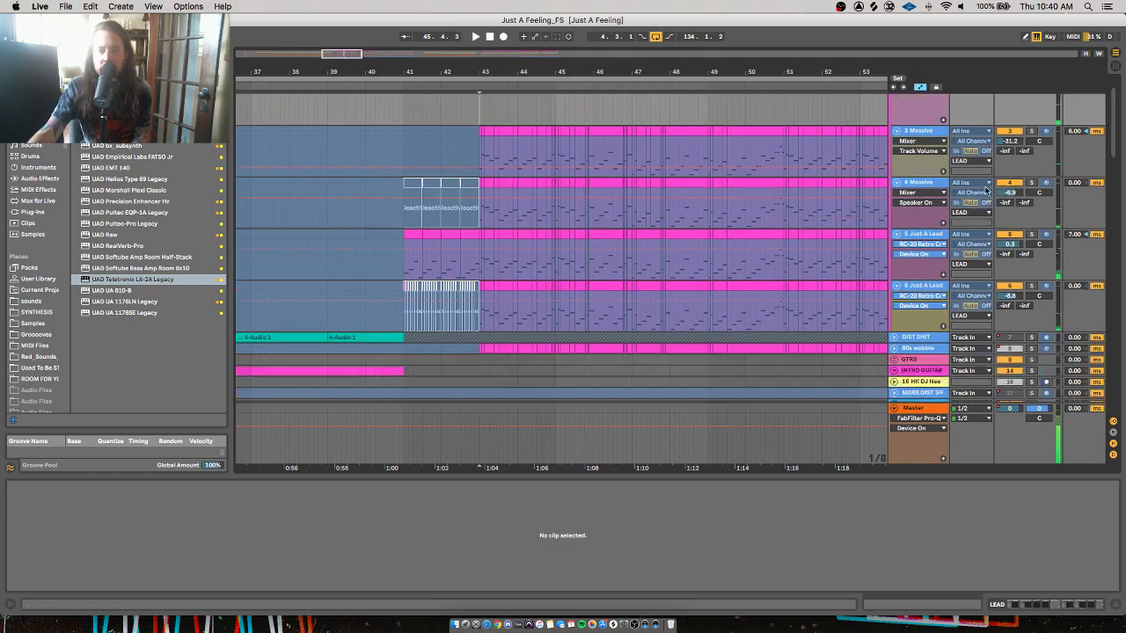
scroll(1026, 124, "up", 4)
scroll(1036, 113, "down", 3)
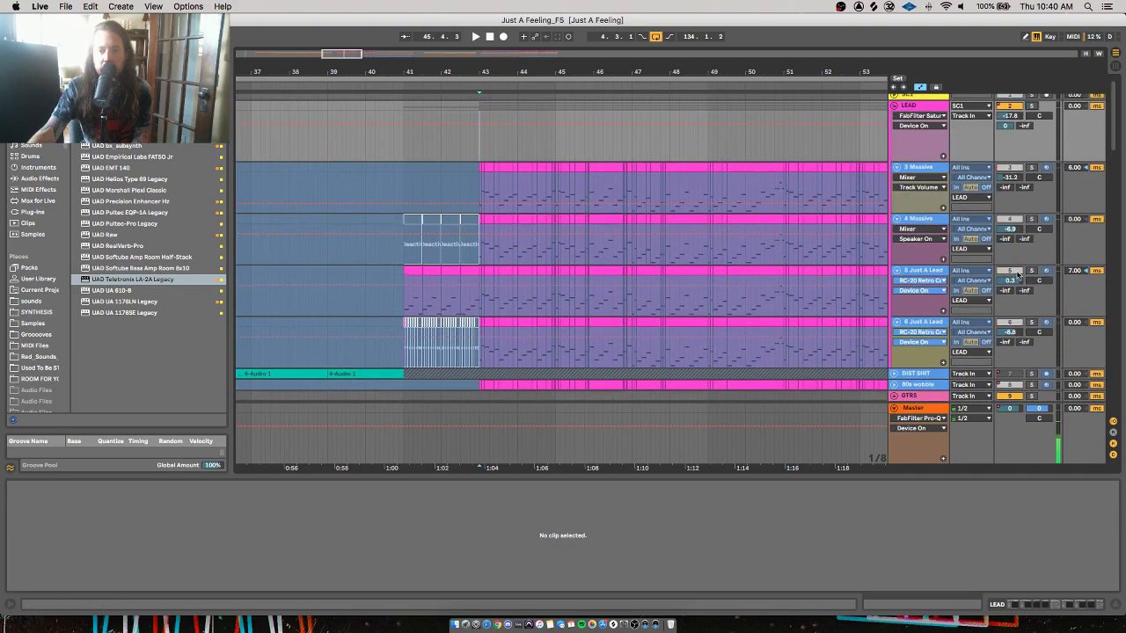
key("space")
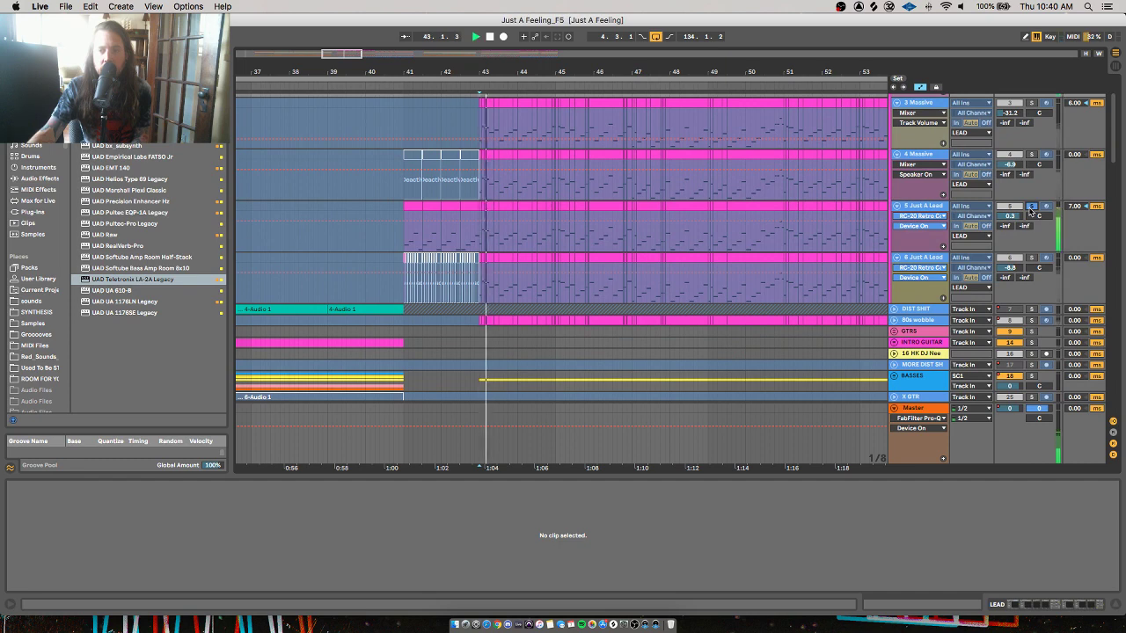
key("space")
left_click(412, 210)
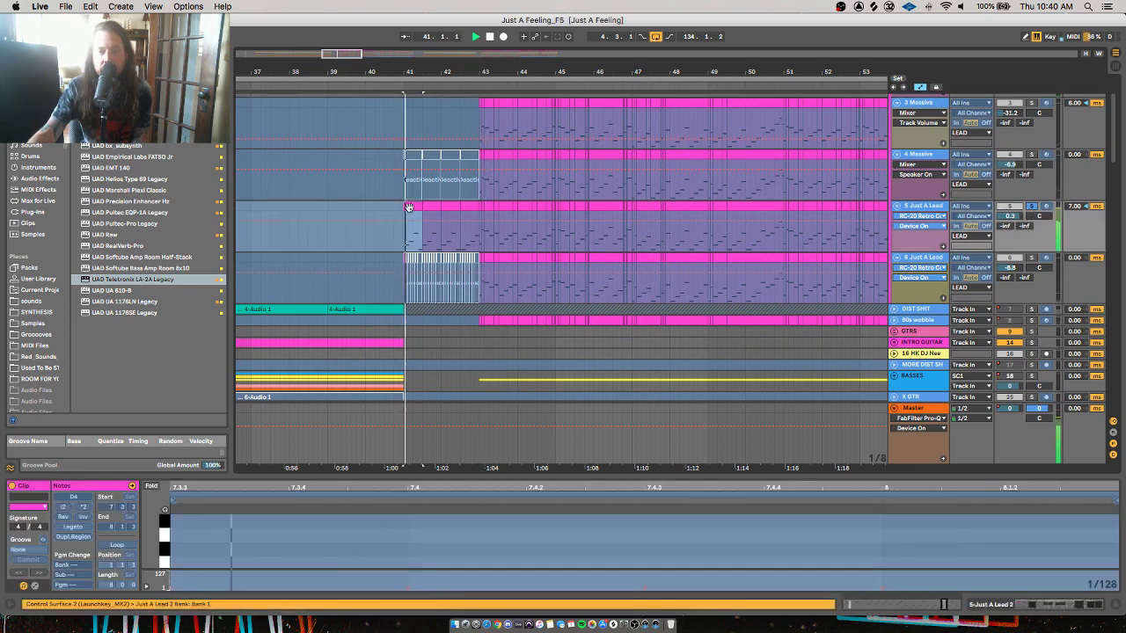
key("space")
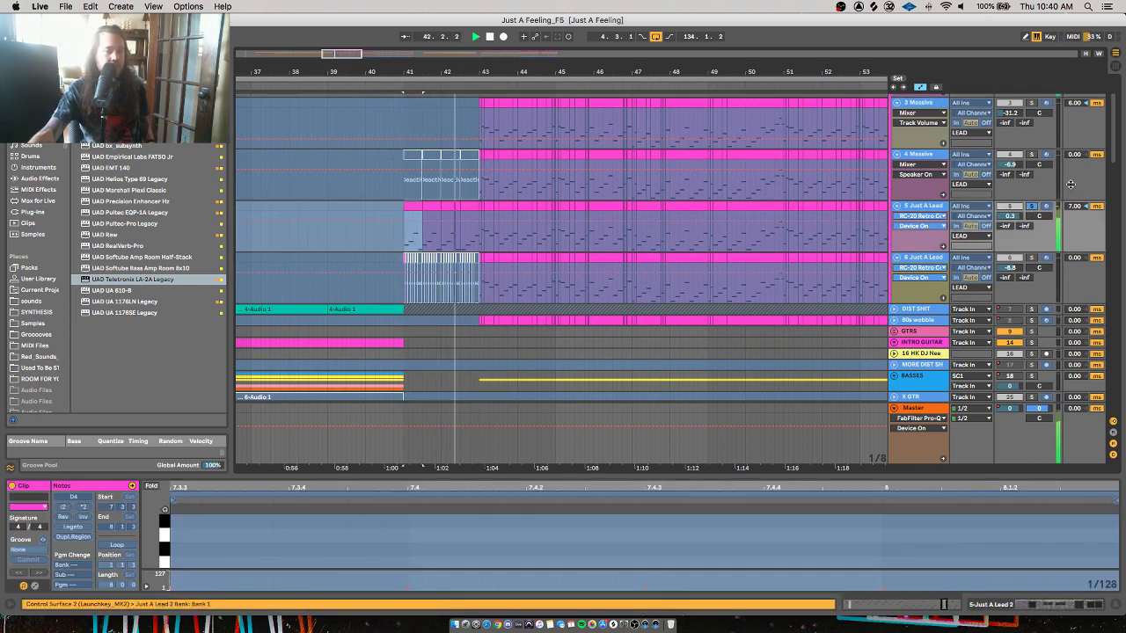
key("space")
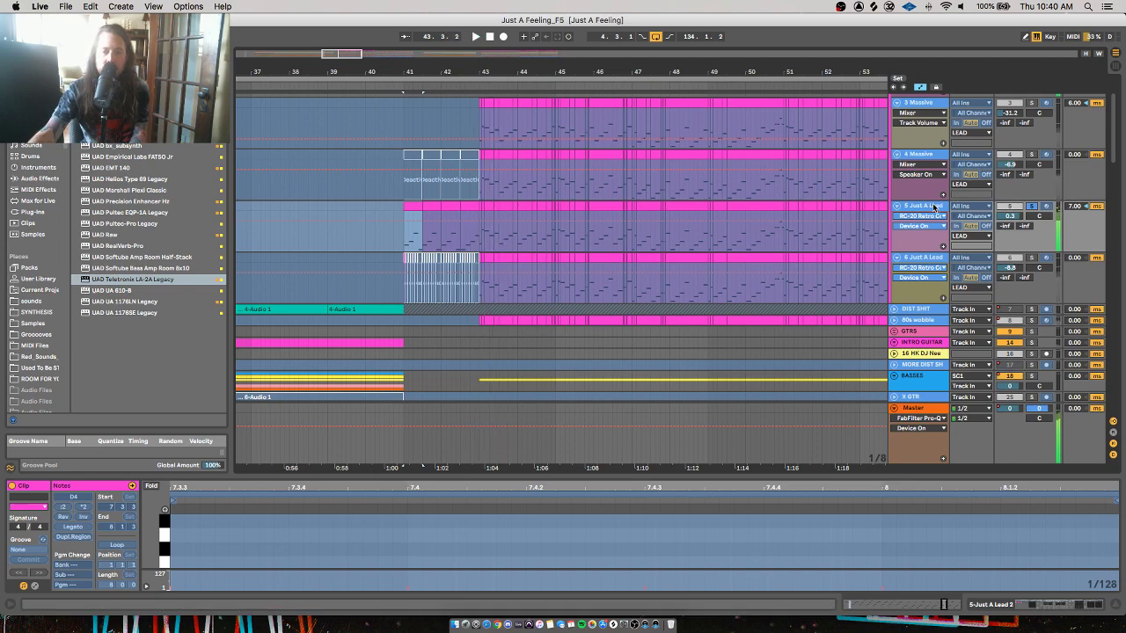
Unfreeze the Just A Lead 2 track and display its device chain
right_click(937, 209)
left_click(991, 275)
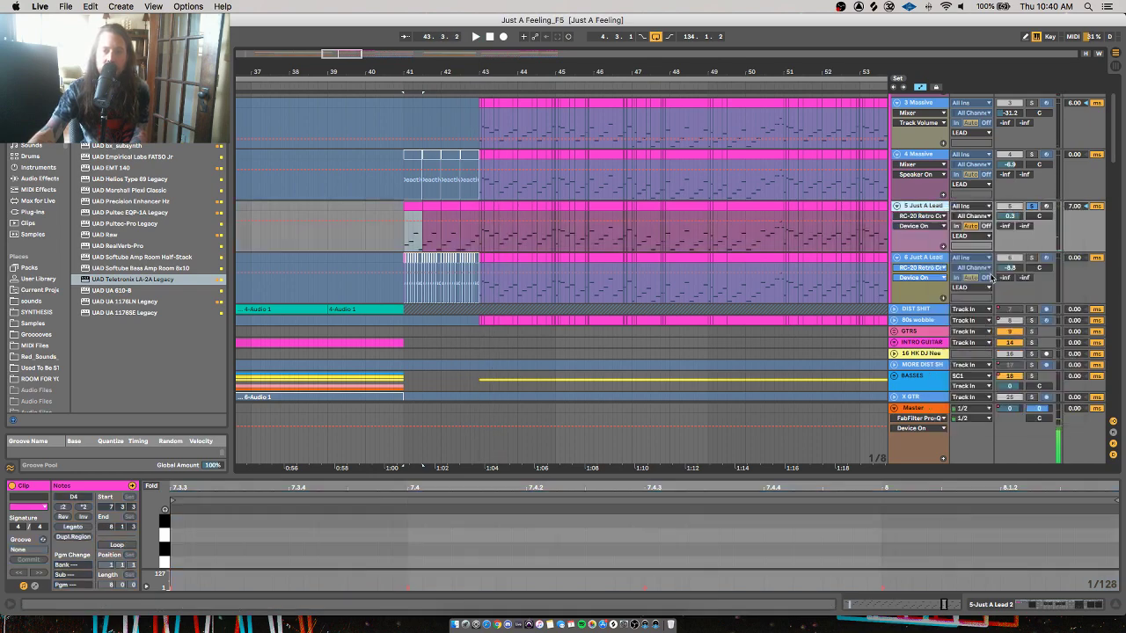
left_click(992, 605)
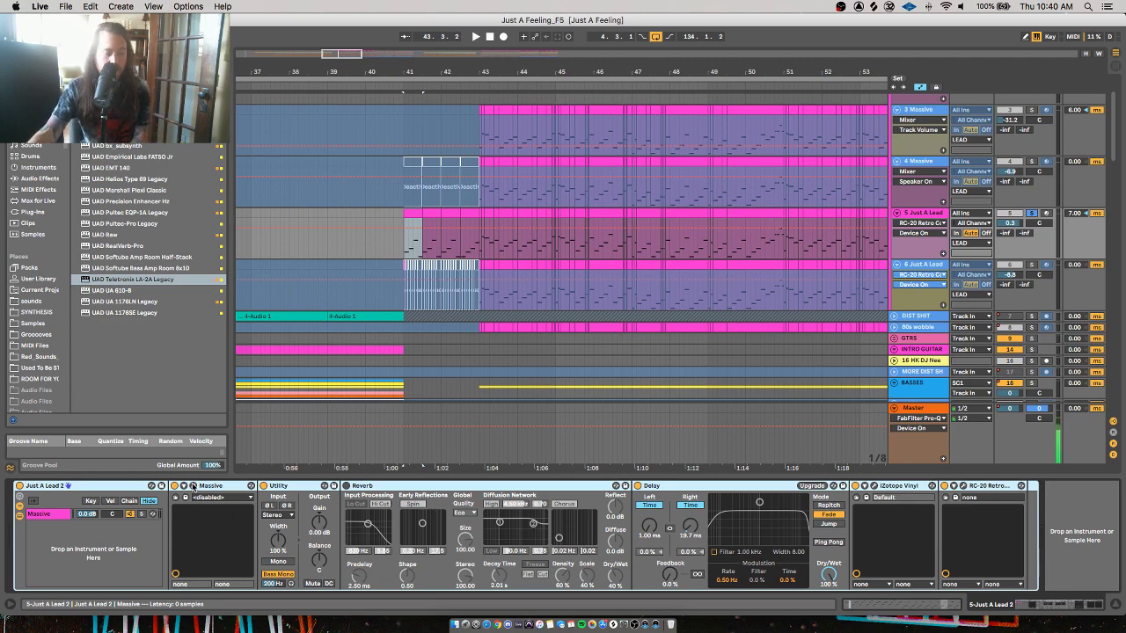
Open the Massive synth on the Just A Lead 2 track and inspect its FX1 reverb choices and FX2 delay settings
left_click(192, 486)
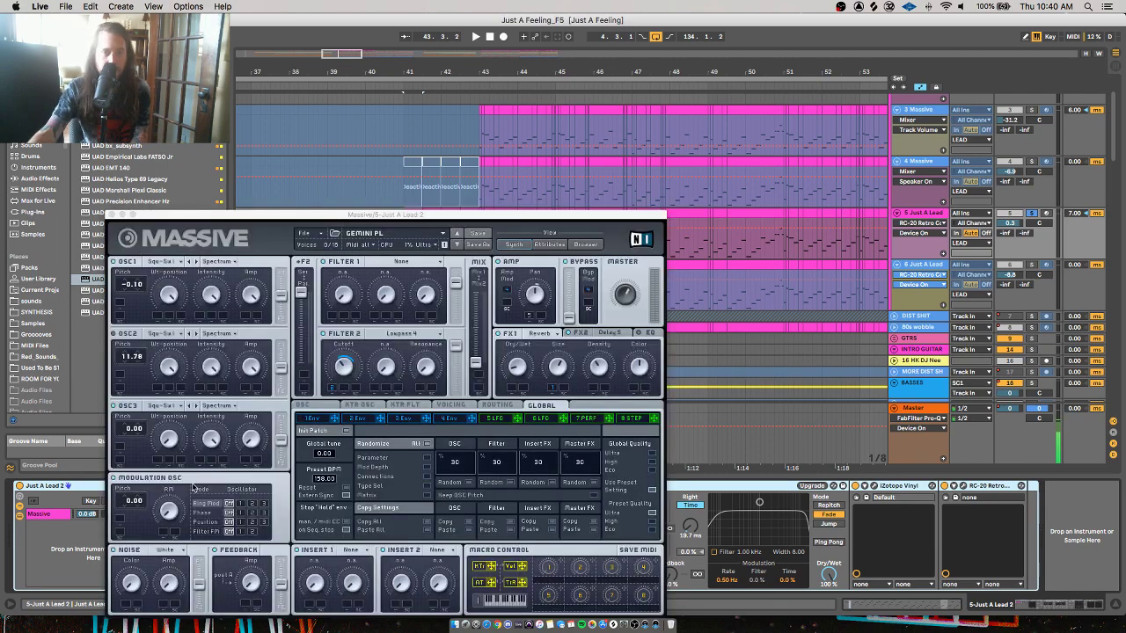
left_click_drag(294, 216, 283, 124)
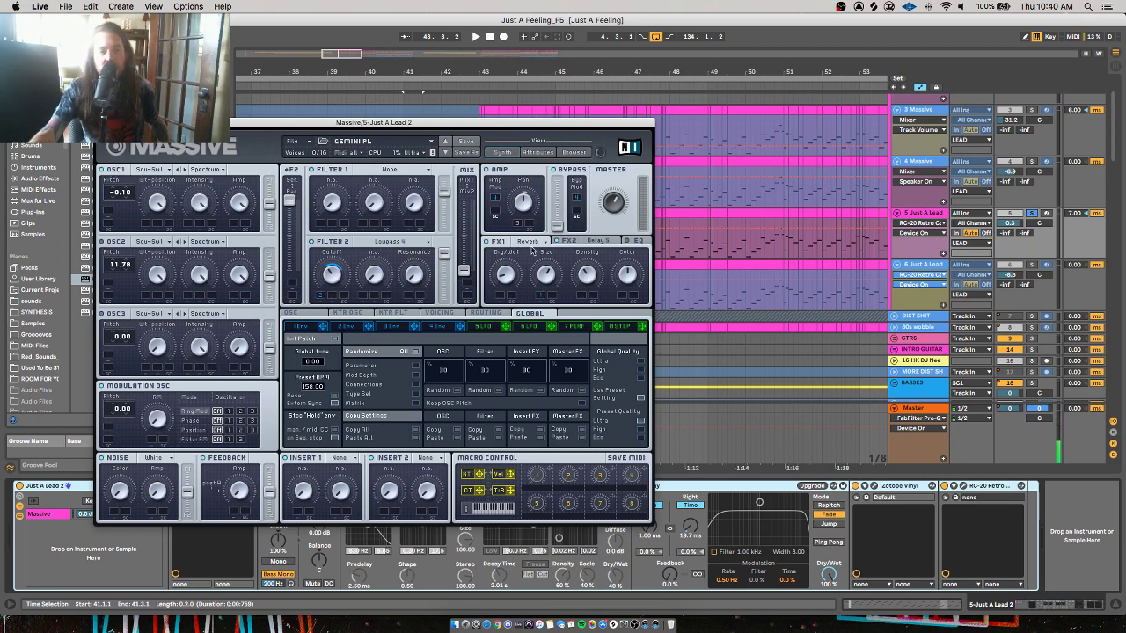
left_click(526, 241)
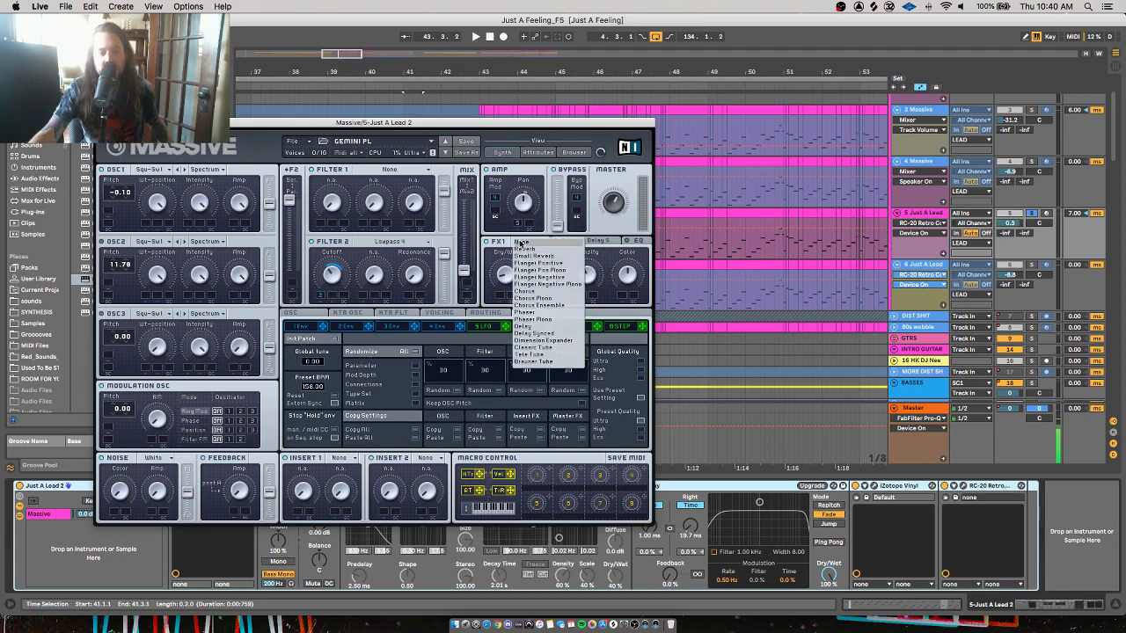
left_click(596, 243)
left_click(589, 243)
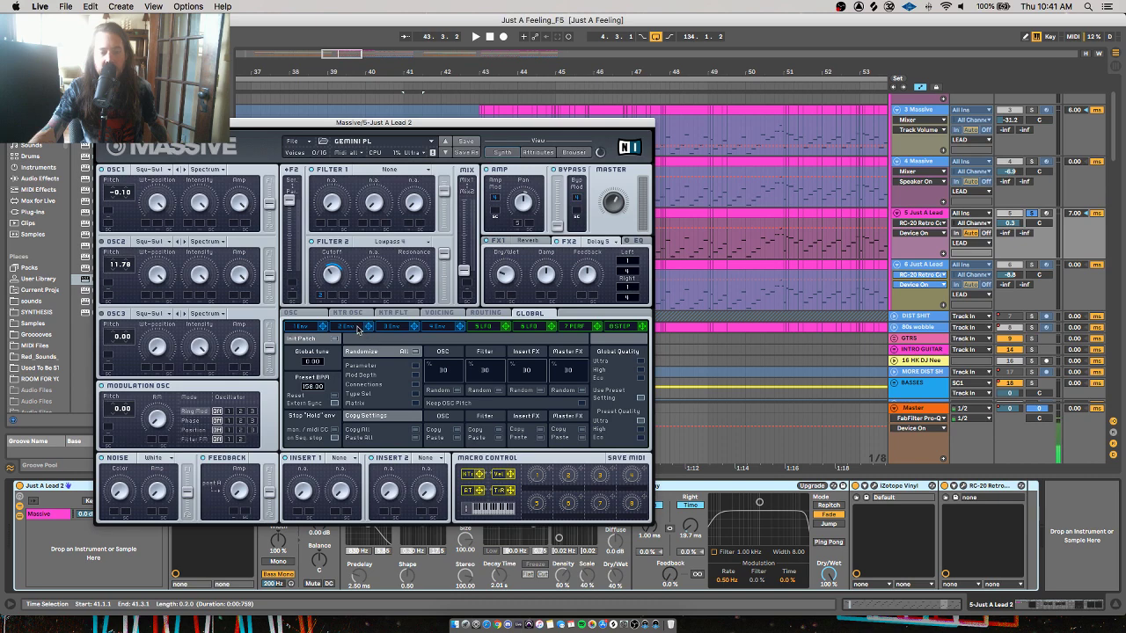
Display Massive's second envelope and listen to the Just A Lead 2 track while examining how it shapes the filter cutoff
left_click(348, 327)
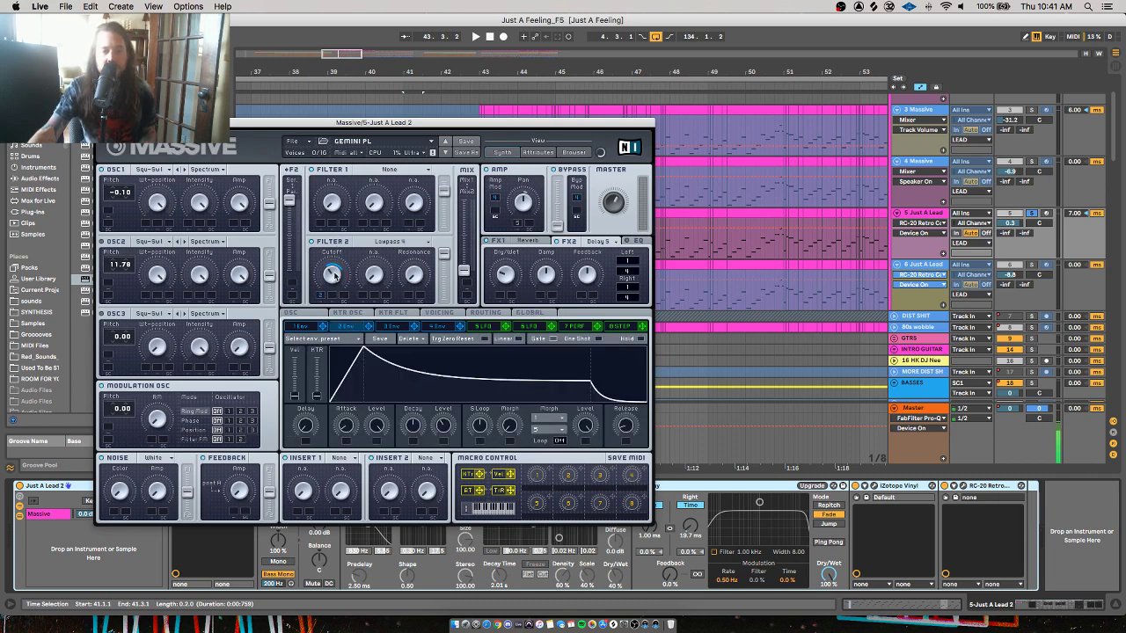
key("space")
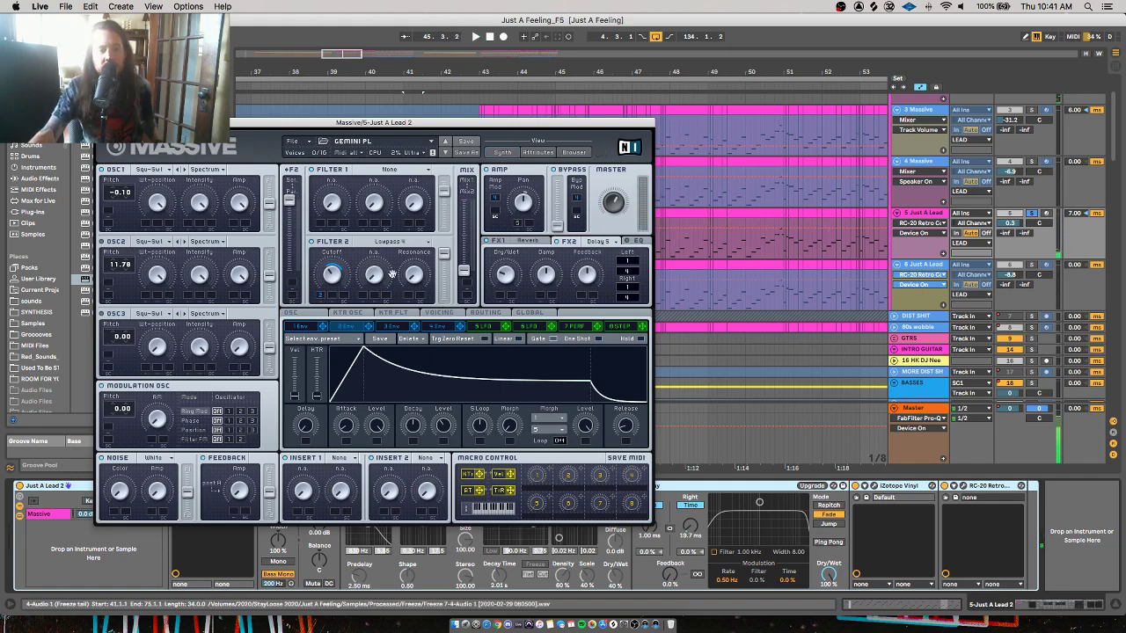
left_click_drag(466, 123, 436, 64)
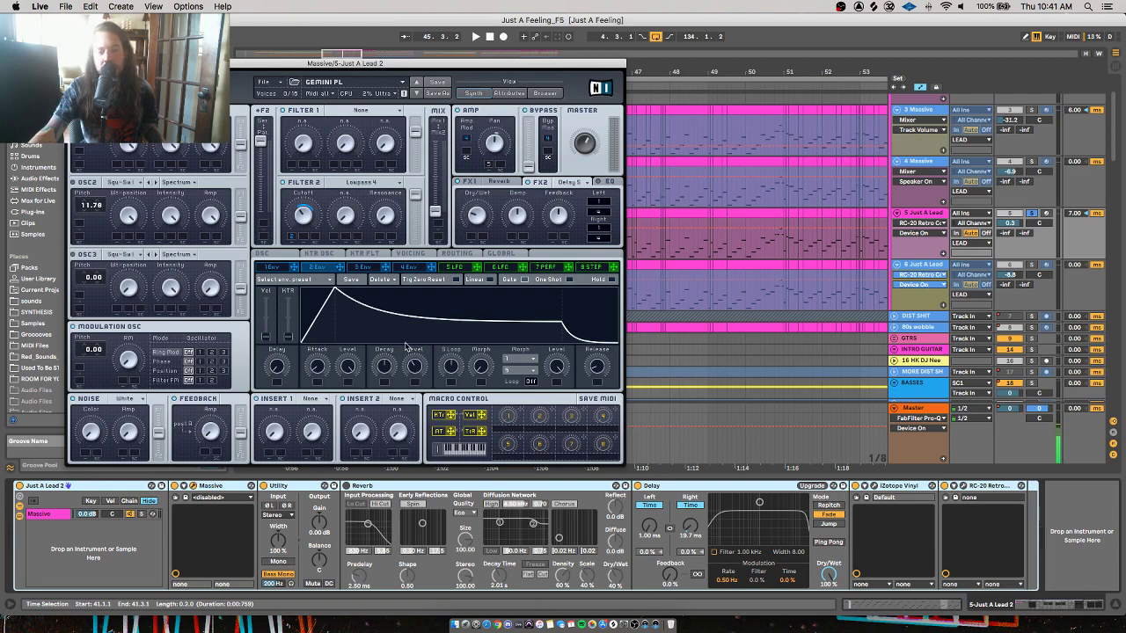
Open RC-20 Retro Color and iZotope Vinyl on Just A Lead 2 and compare the sound with Vinyl bypassed and active
left_click(965, 486)
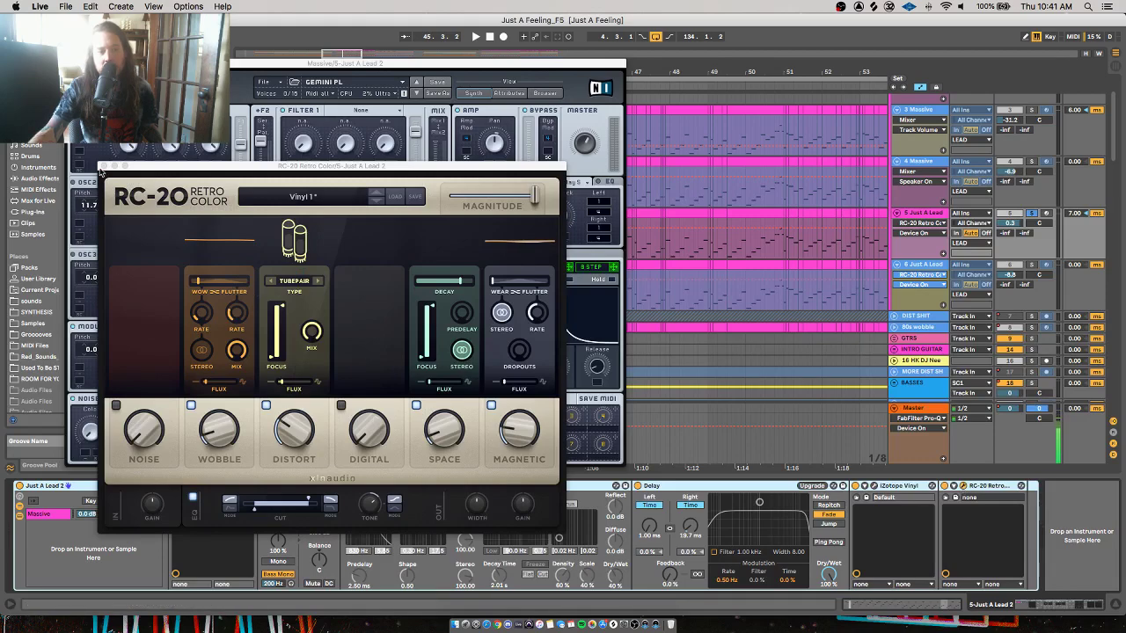
left_click(867, 487)
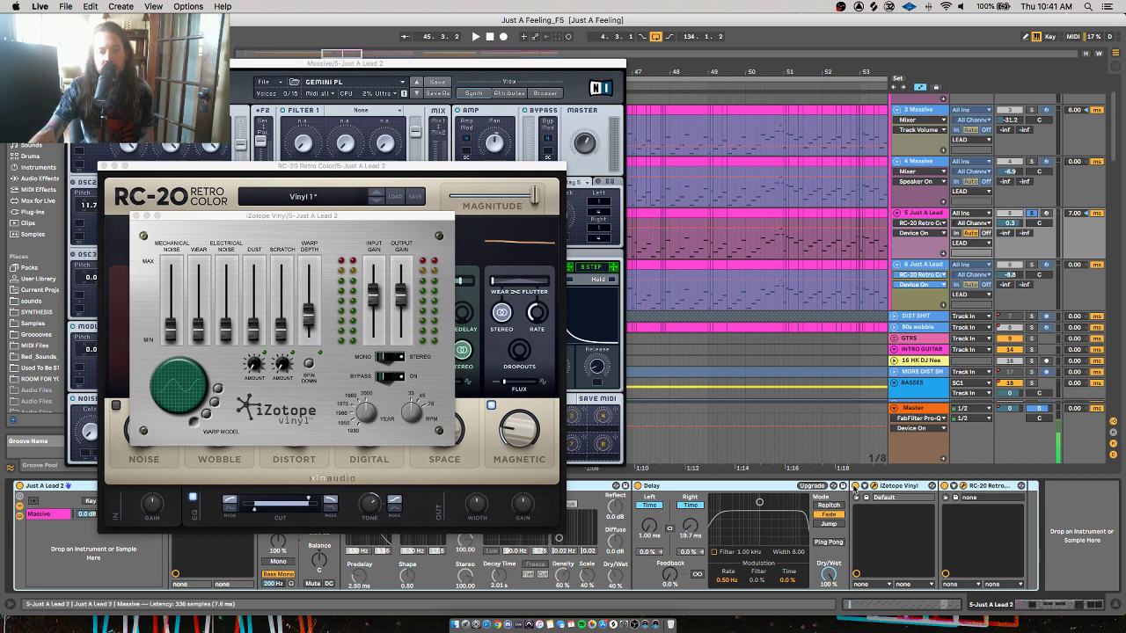
left_click(946, 489)
key("space")
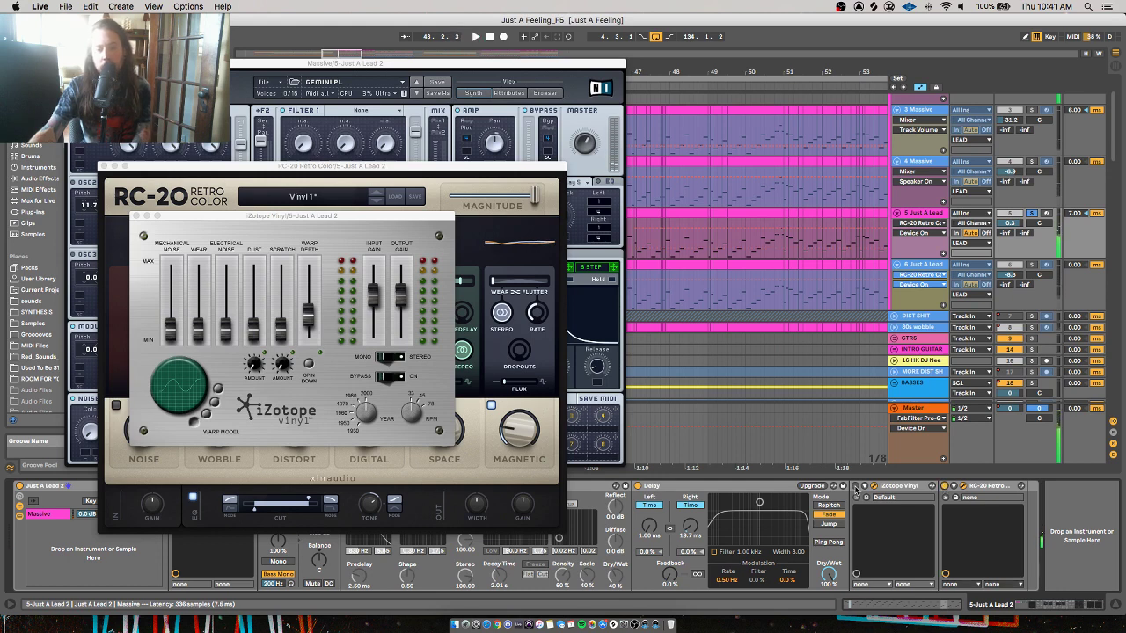
left_click(855, 487)
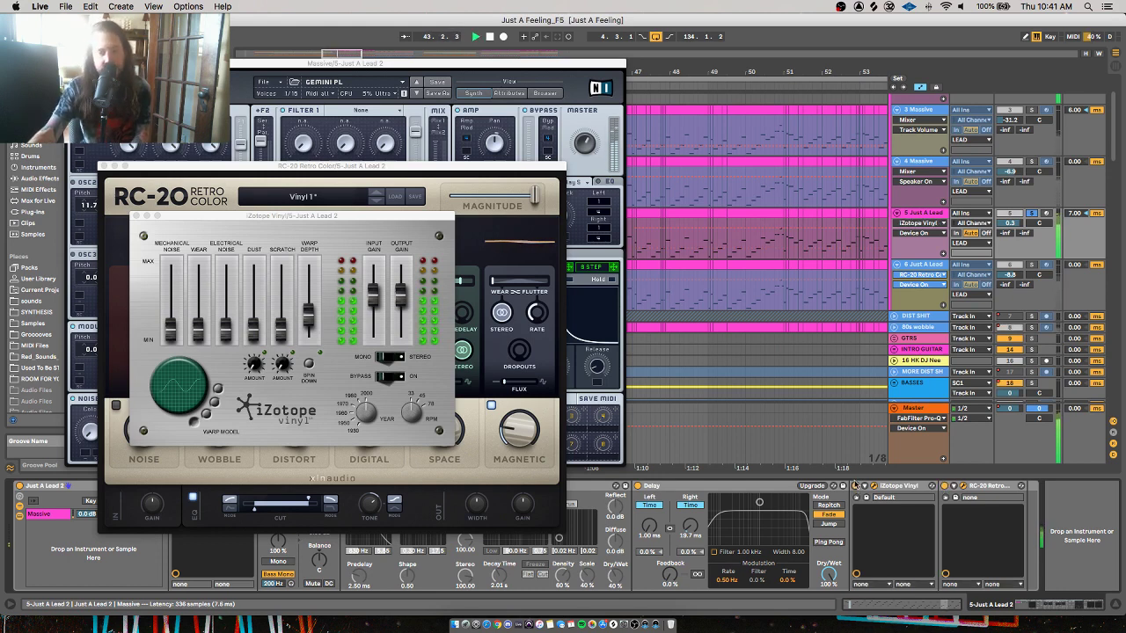
Close the iZotope Vinyl, RC-20 Retro Color and Massive windows
left_click(136, 215)
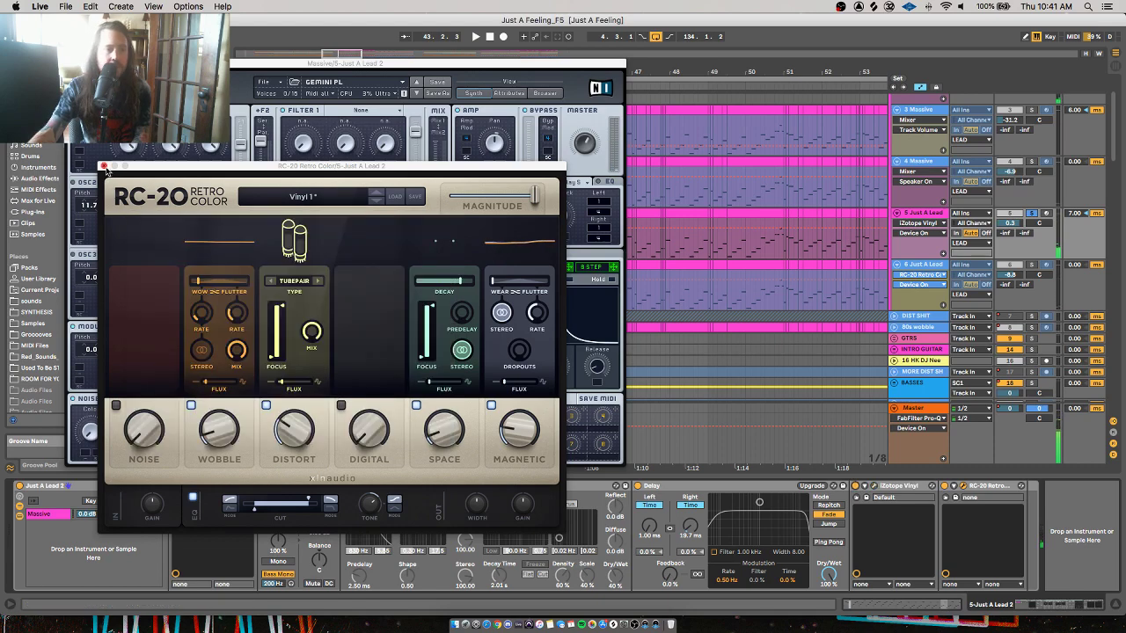
left_click(102, 165)
left_click(68, 63)
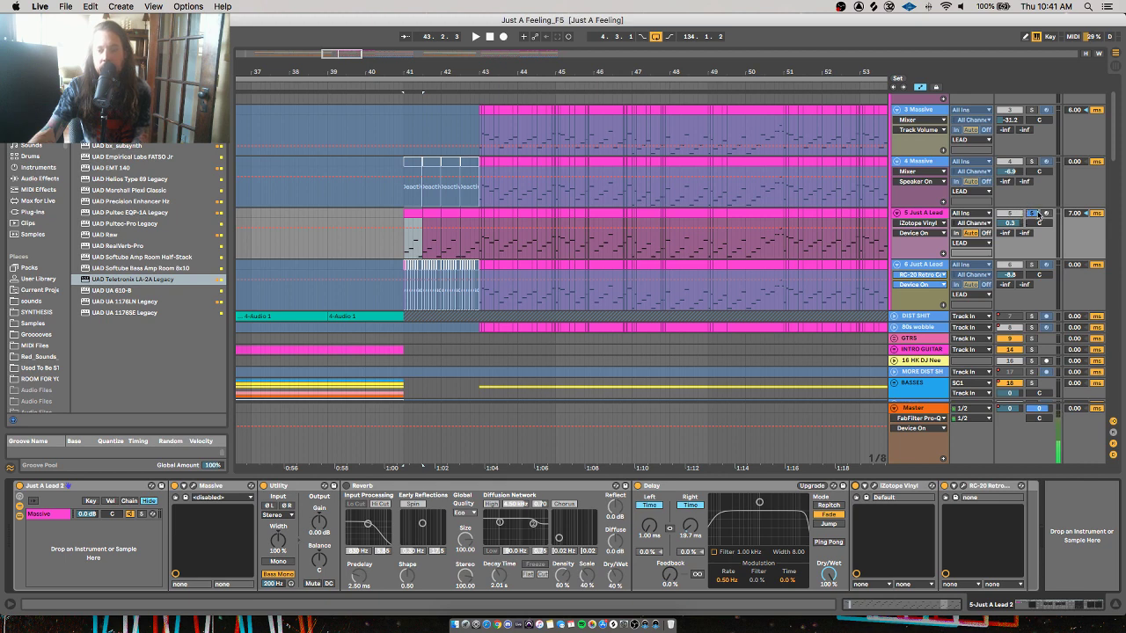
Solo the Just A Lead track, listen to it from bar 43 and display its device chain
left_click(1032, 264)
key("space")
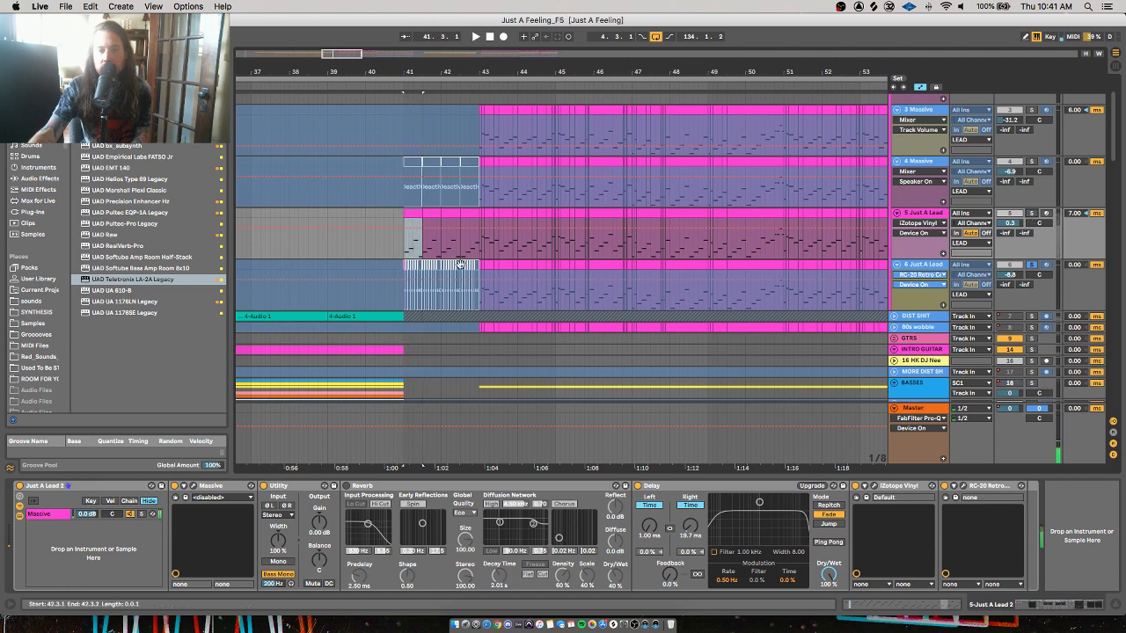
left_click(500, 264)
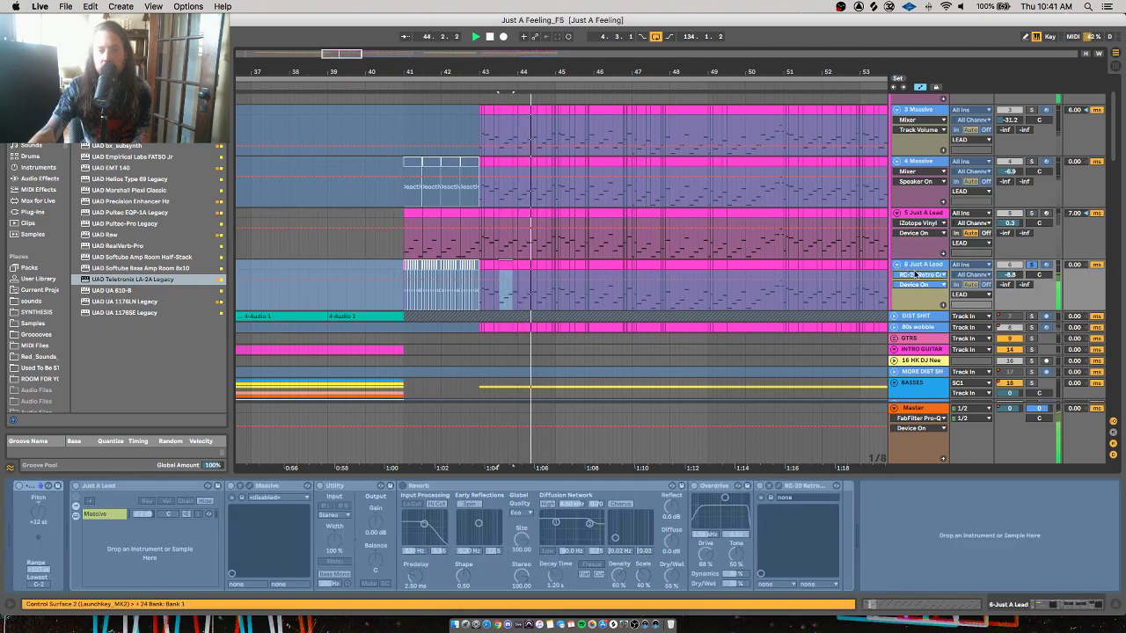
key("space")
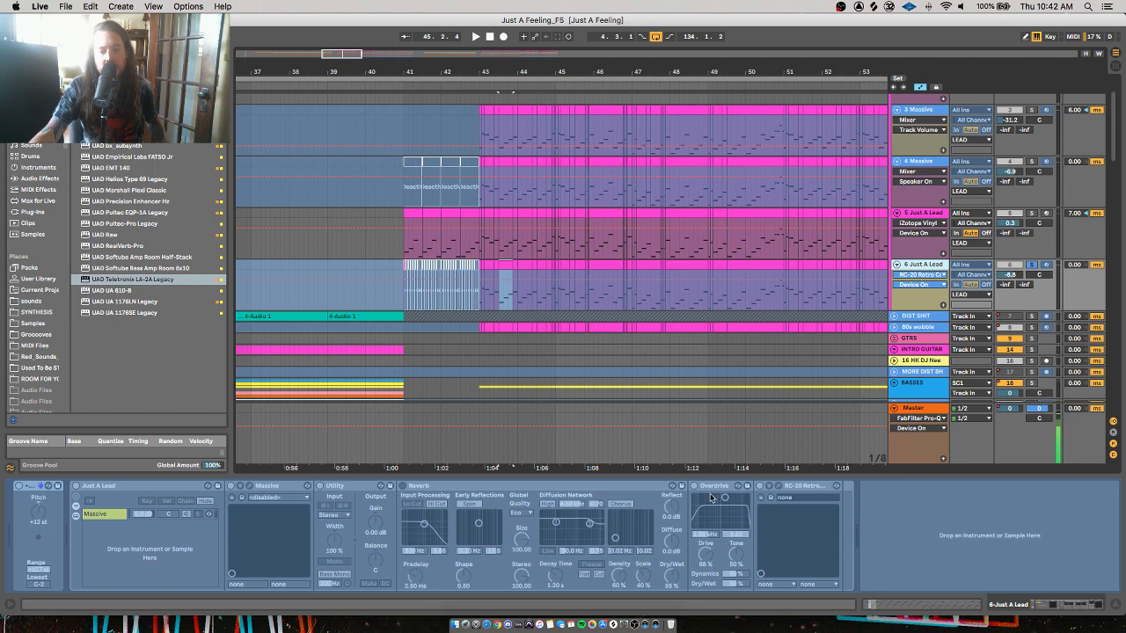
Compare the device chains of Just A Lead 2 and Just A Lead, and replay the soloed Just A Lead track
left_click(921, 214)
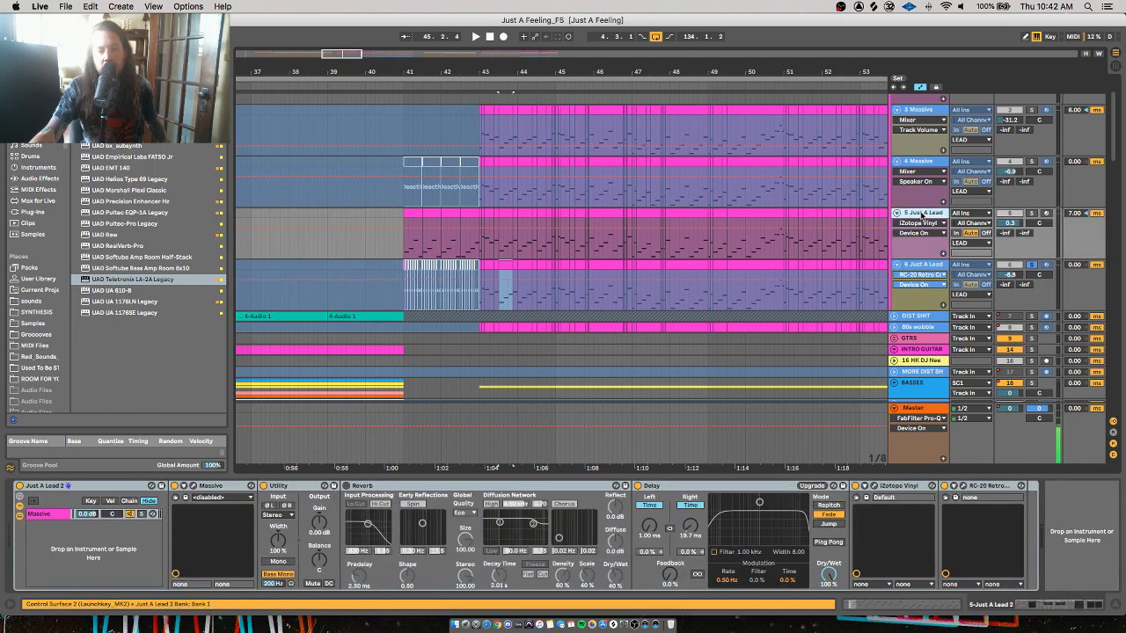
left_click(934, 265)
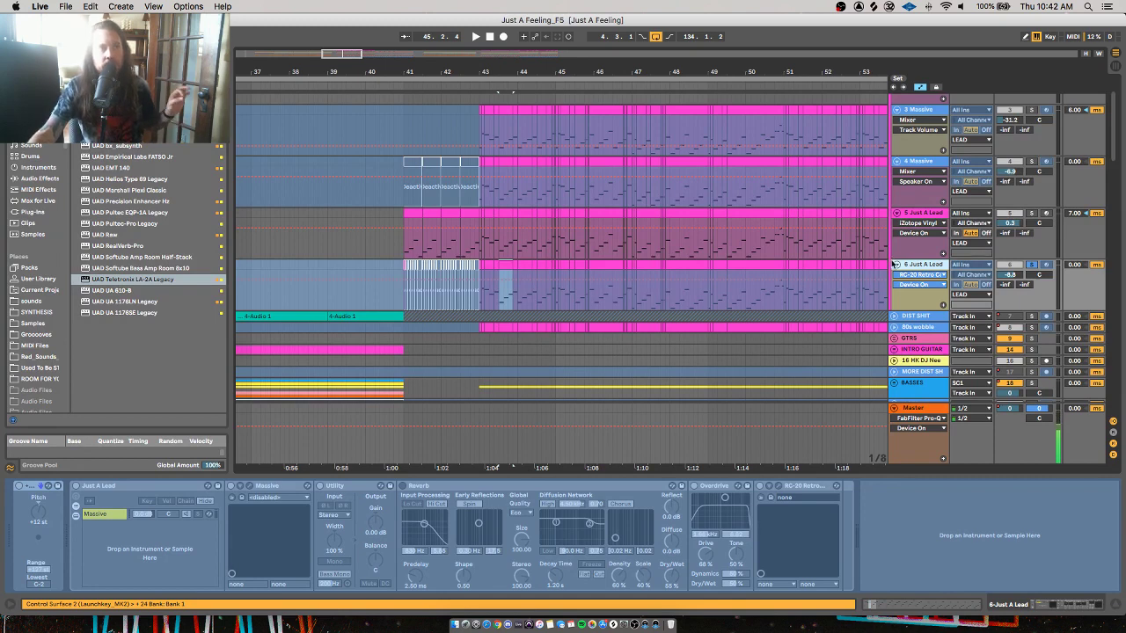
key("space")
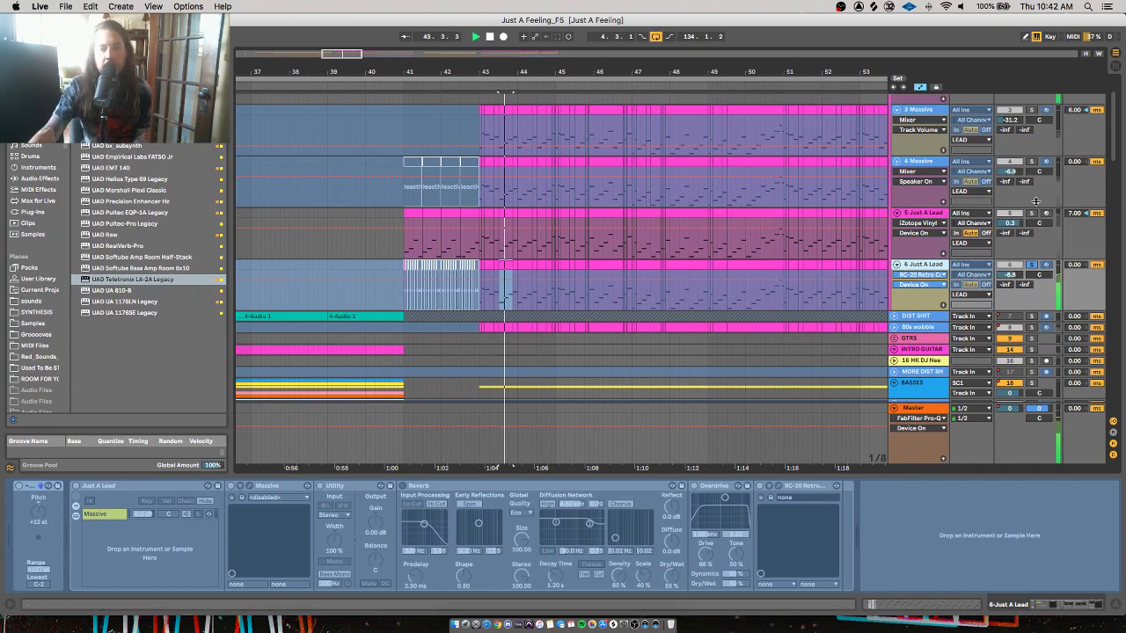
key("space")
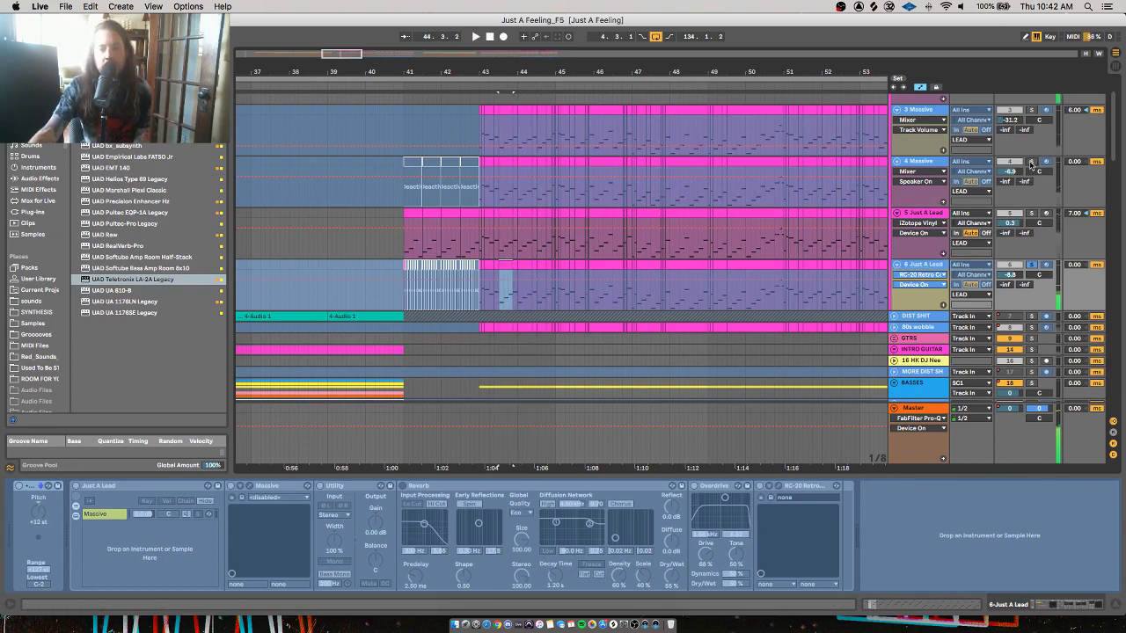
Solo the 4 Massive track, listen to it from bar 43 and display its device chain
key("space")
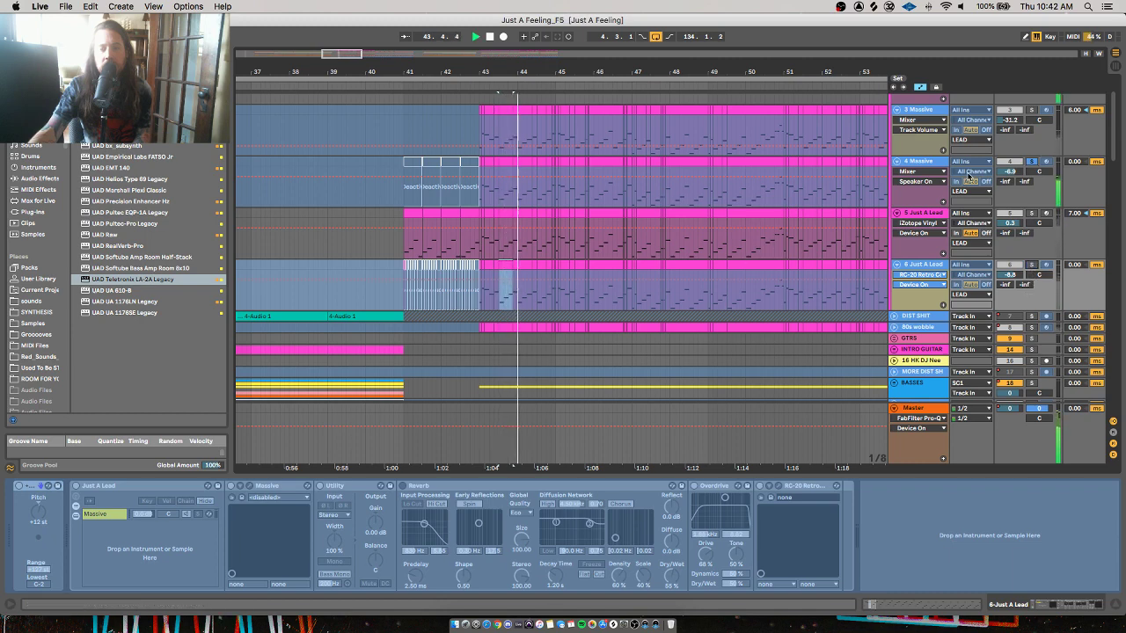
key("space")
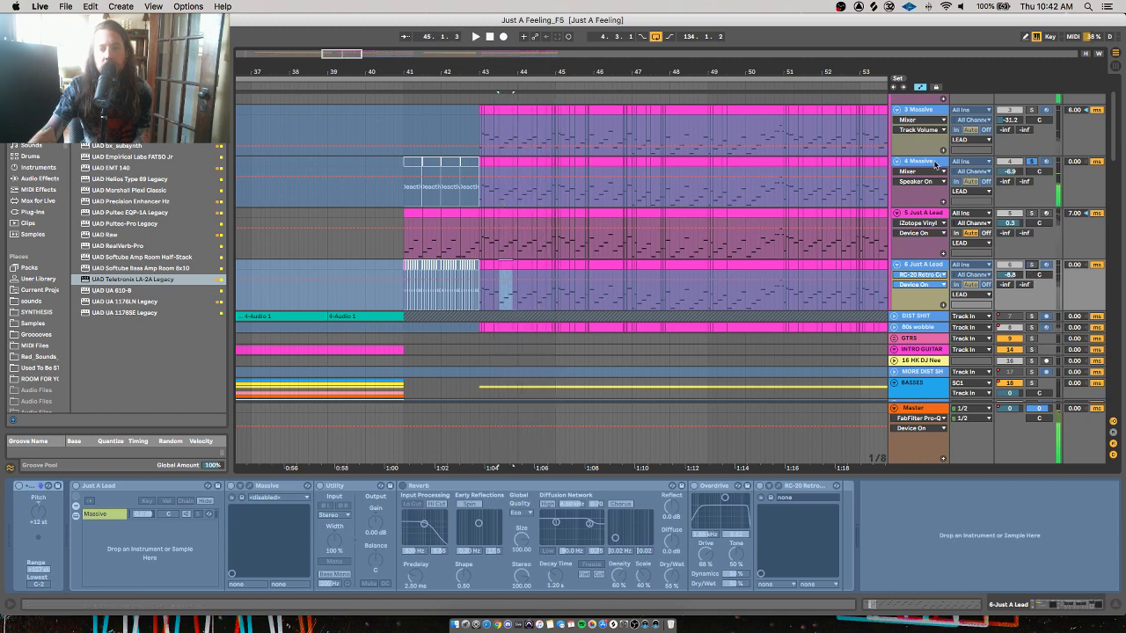
left_click(935, 163)
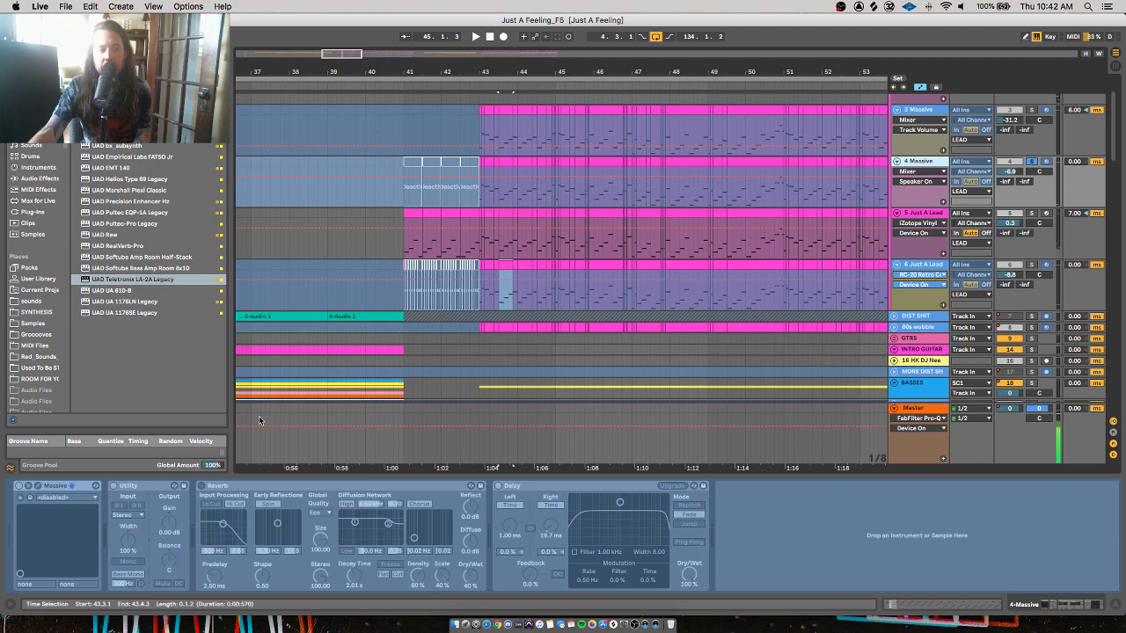
scroll(616, 205, "up", 2)
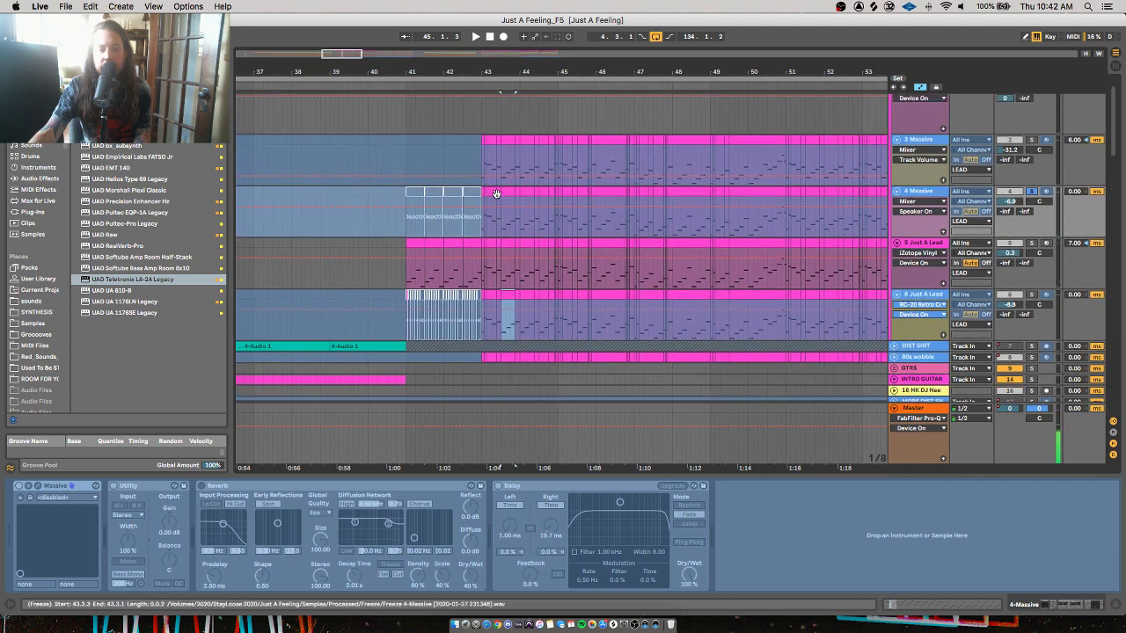
Play the 4 Massive track from the start of bar 43, switching the solo to Just A Lead 2 for comparison
left_click(483, 191)
key("space")
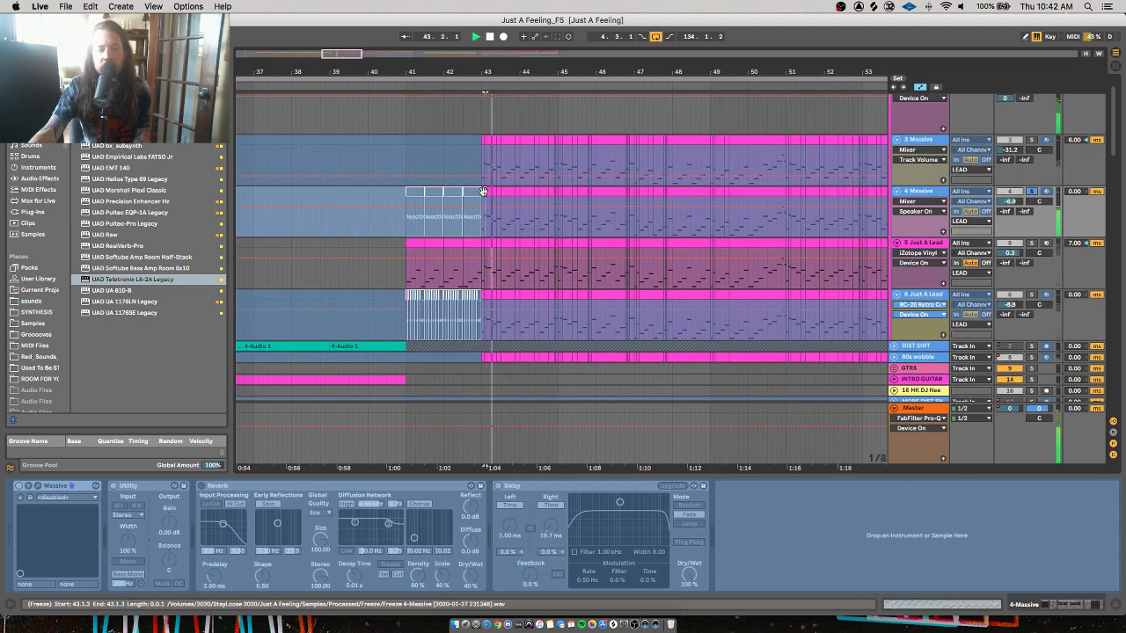
left_click(1031, 244)
key("space")
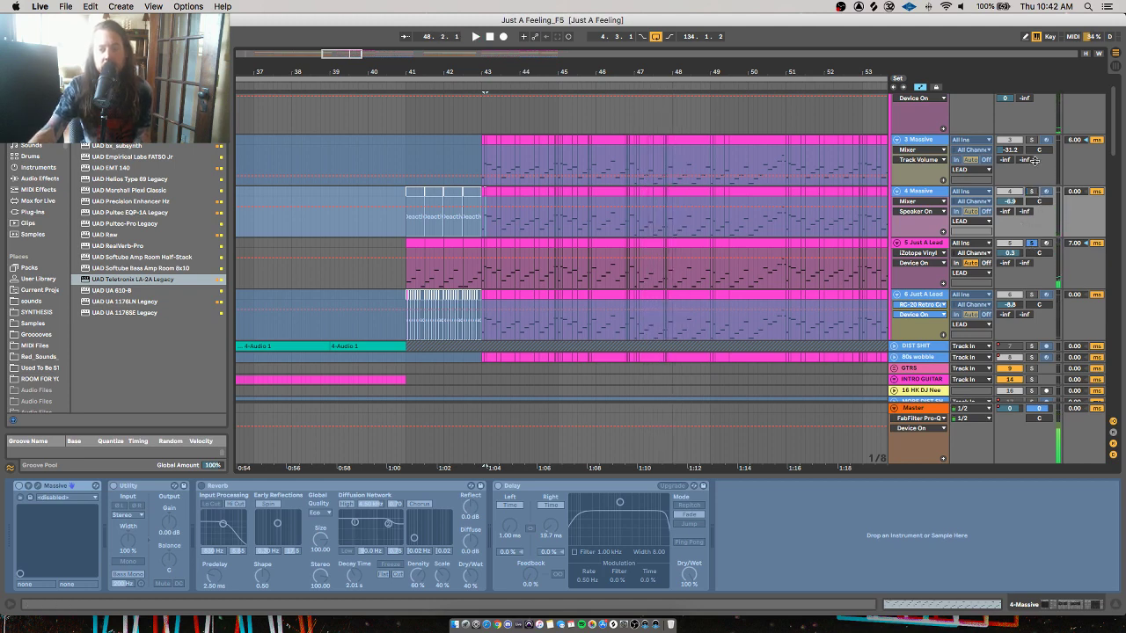
Solo the 3 Massive track, display its device chain and listen to it from bar 43
key("space")
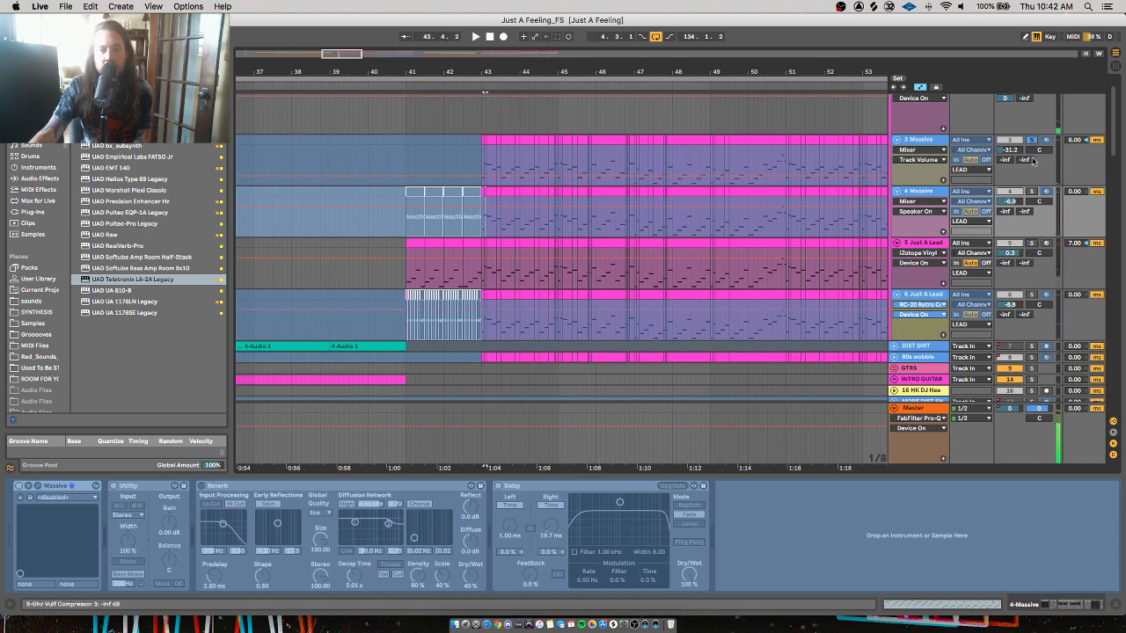
left_click(1031, 140)
left_click(479, 162)
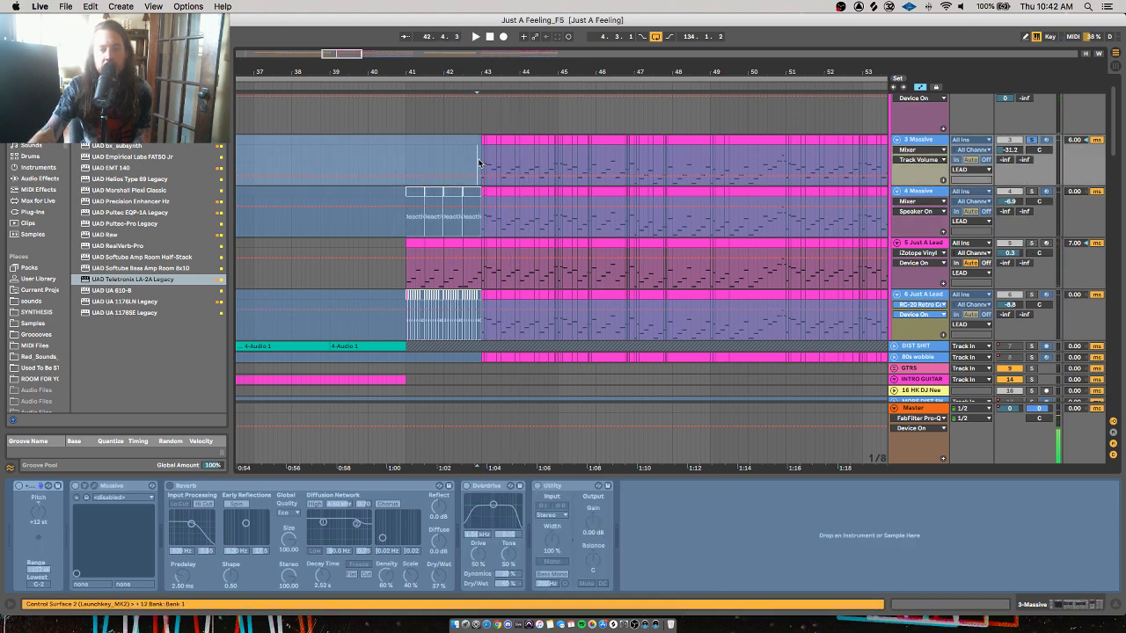
key("space")
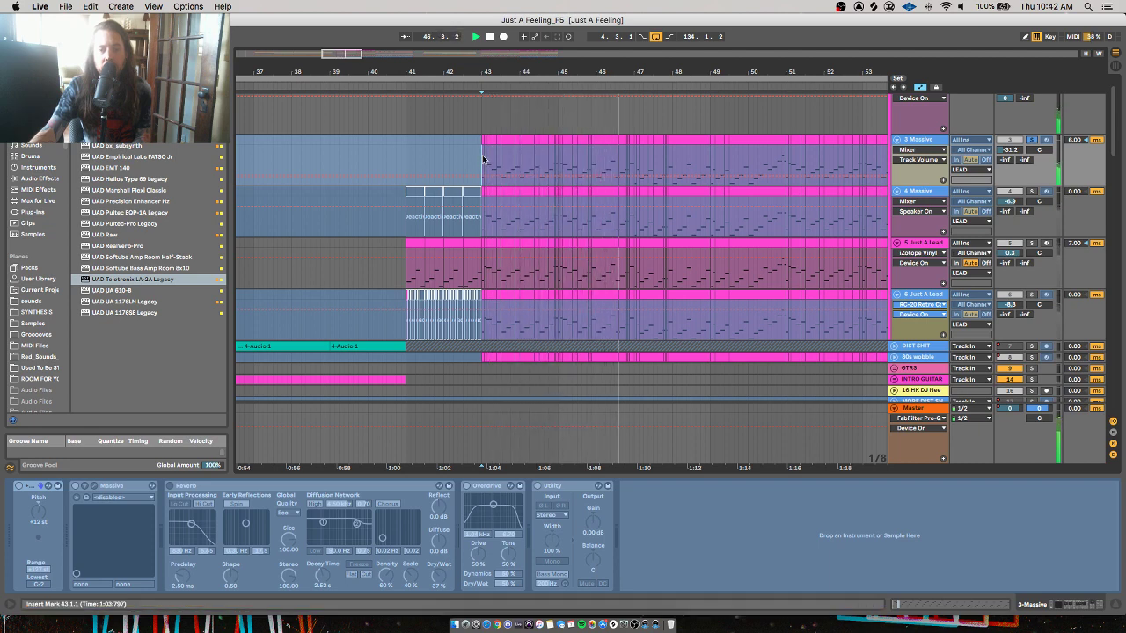
Solo the whole LEAD group, listen to it from bar 43 and display its device chain
key("space")
scroll(1048, 178, "up", 2)
left_click(1035, 115)
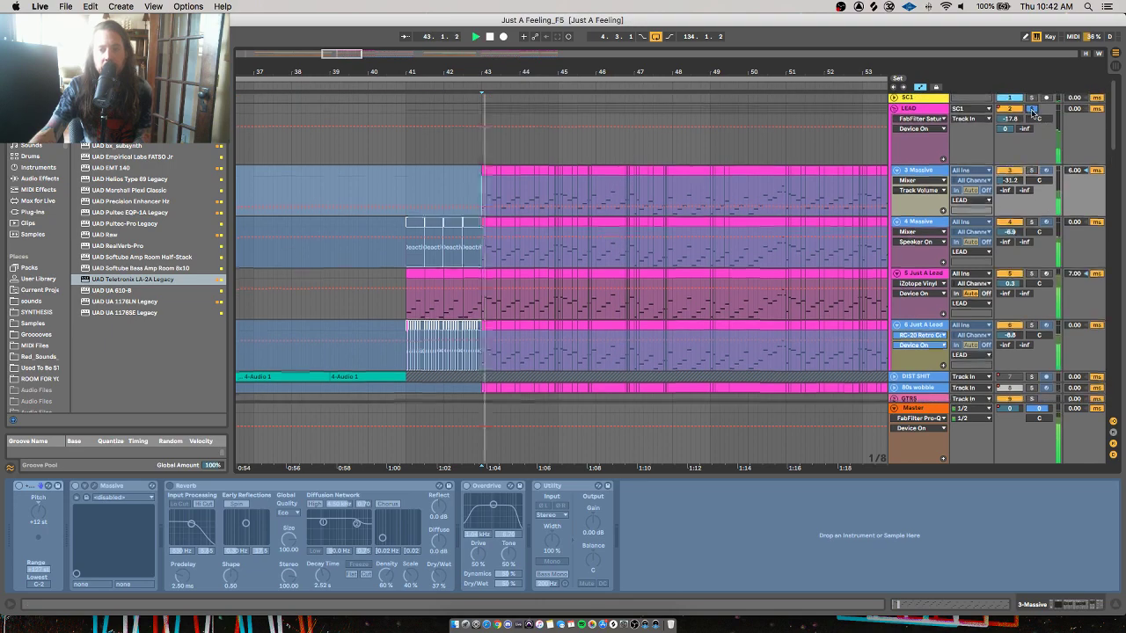
key("space")
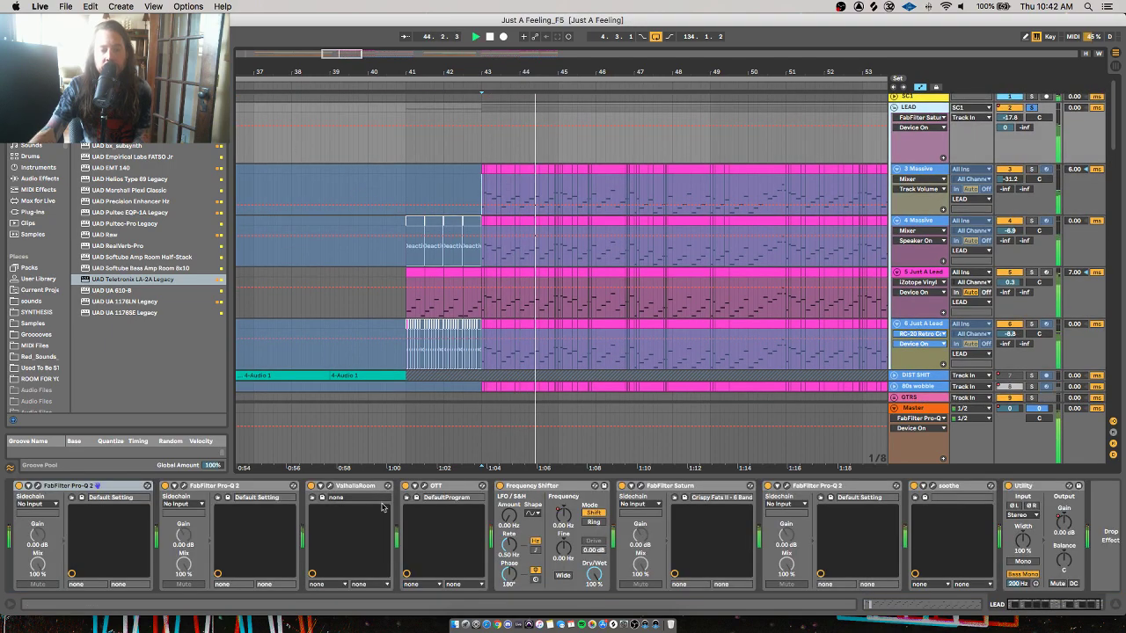
key("space")
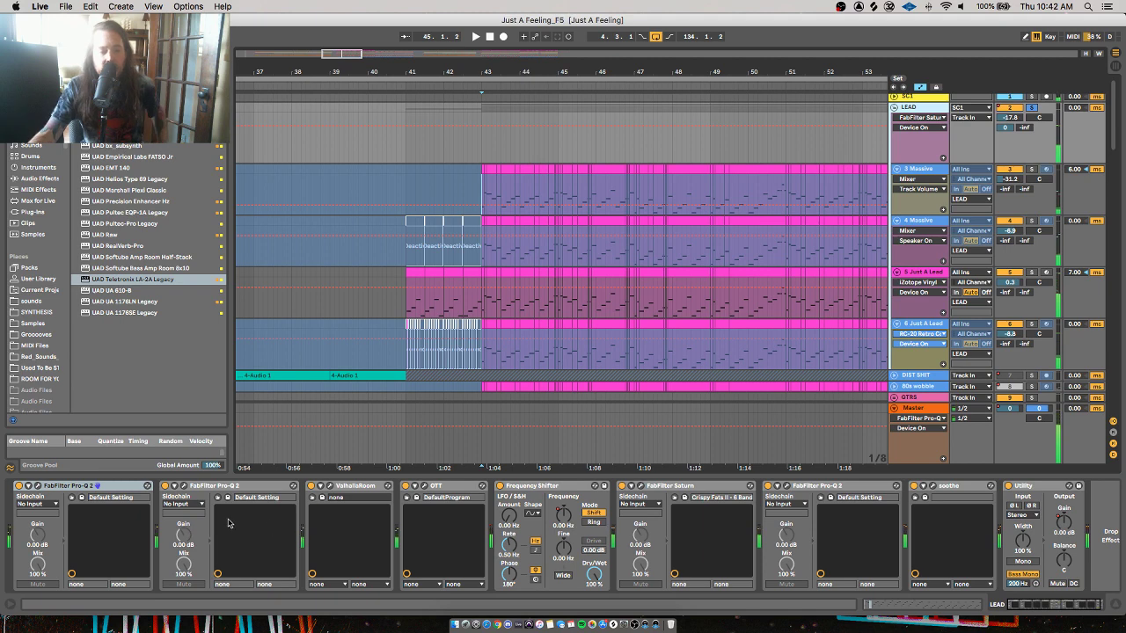
Inspect the ValhallaRoom and OTT settings on the LEAD group, closing each plug-in window after viewing it
left_click(329, 487)
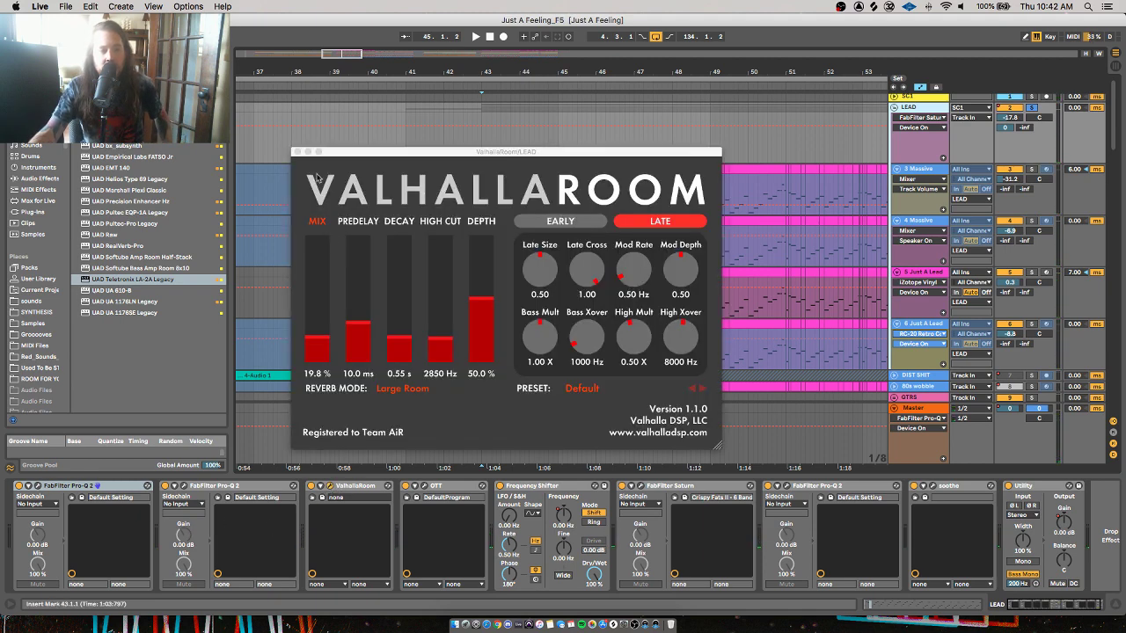
left_click(297, 152)
left_click(425, 486)
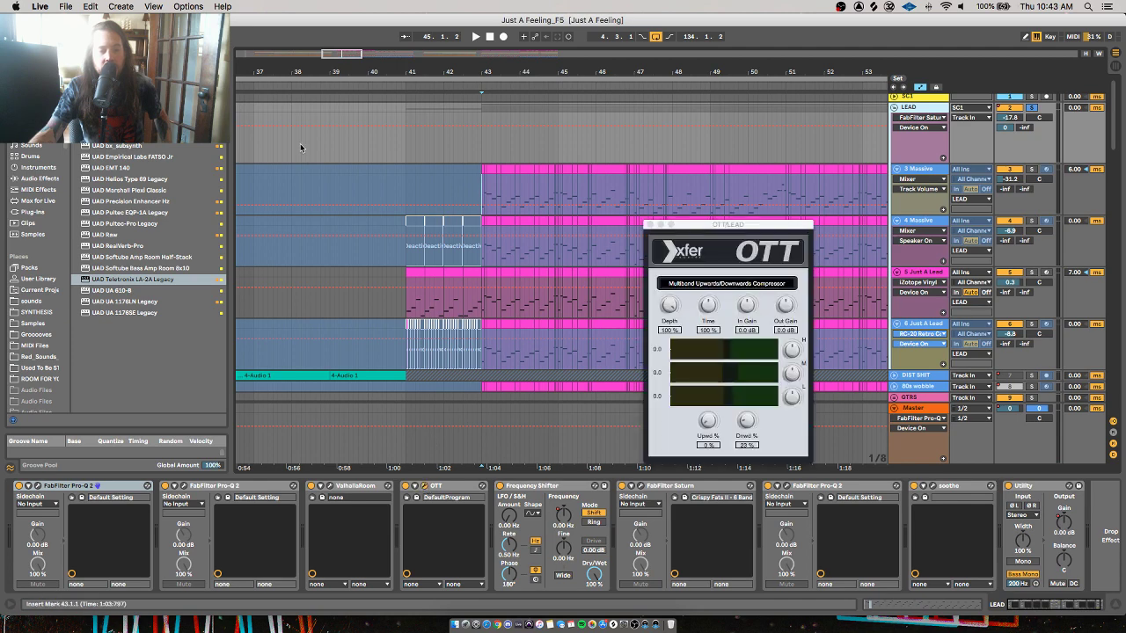
left_click(649, 226)
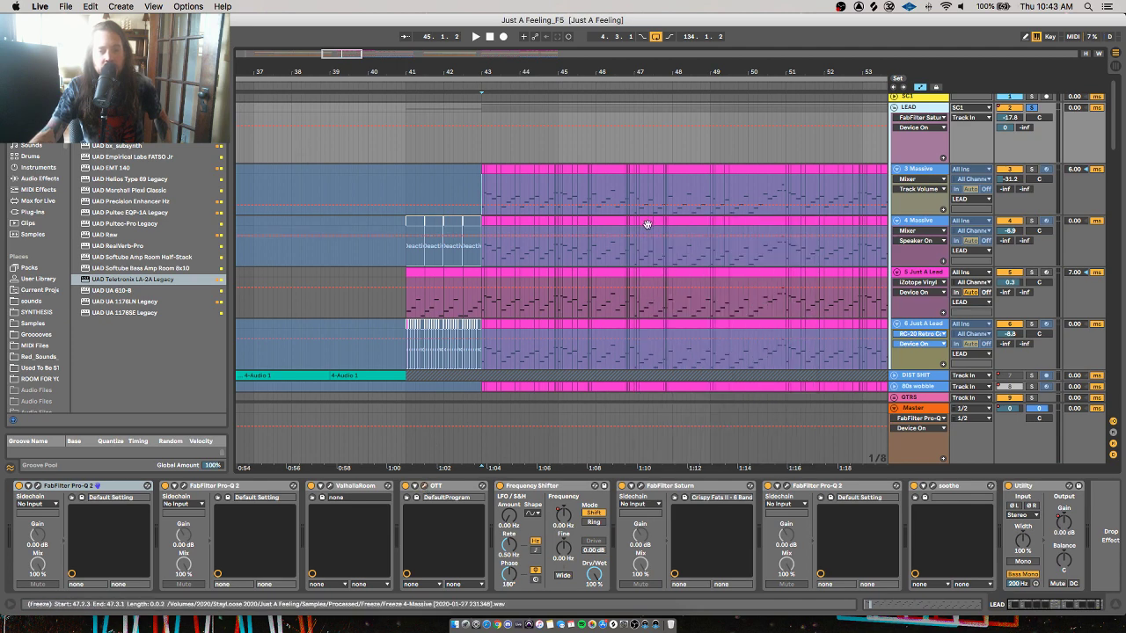
Inspect the FabFilter Saturn settings on the LEAD group while playing from bar 43, closing the plug-in window after viewing it
left_click(641, 486)
key("space")
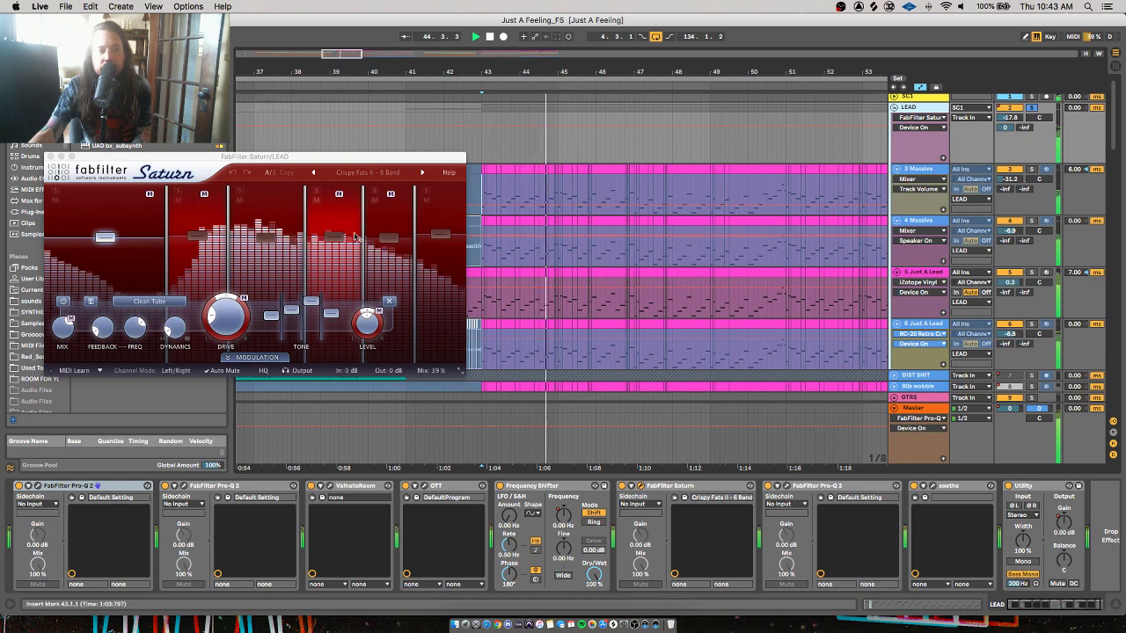
left_click(50, 156)
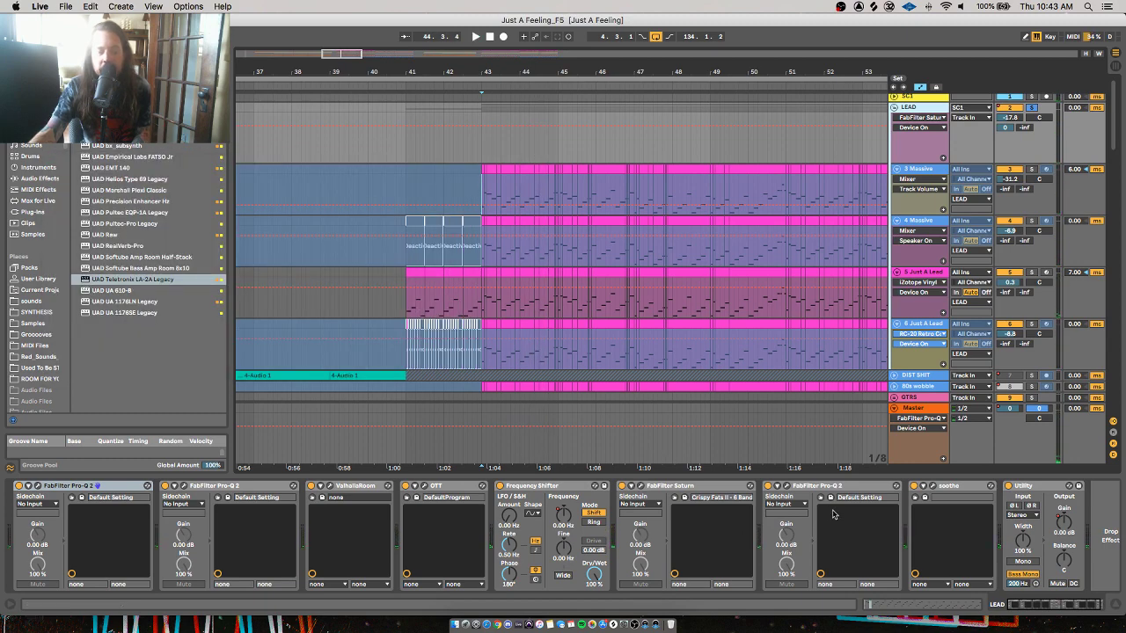
Inspect the soothe plug-in on the LEAD group during playback, then close its window and collapse the group
left_click(930, 488)
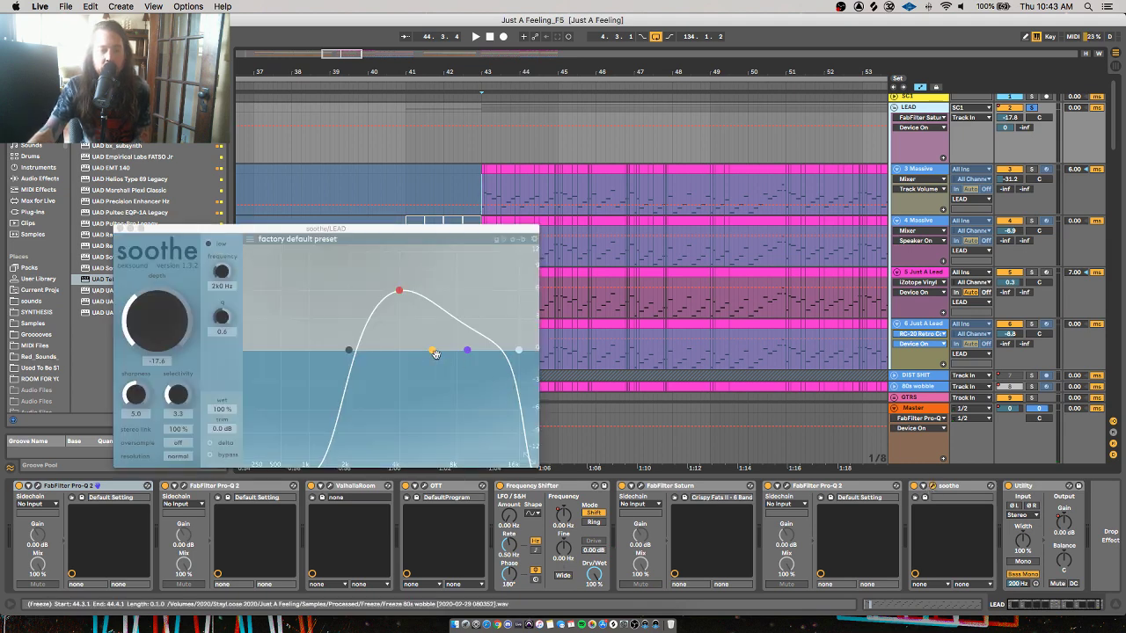
key("space")
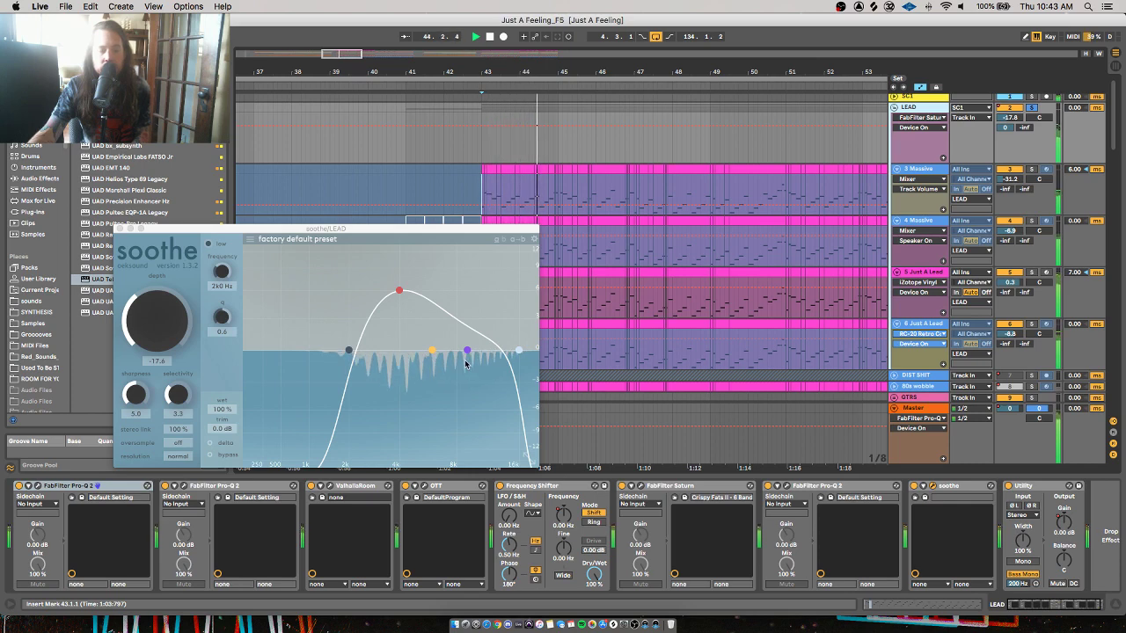
key("space")
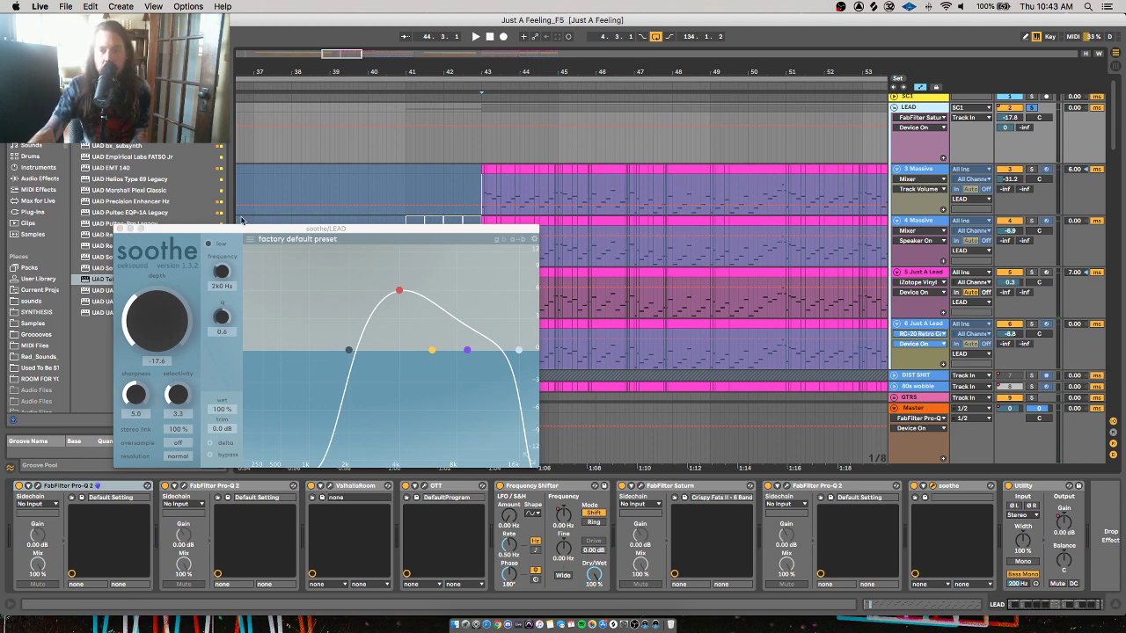
left_click(894, 108)
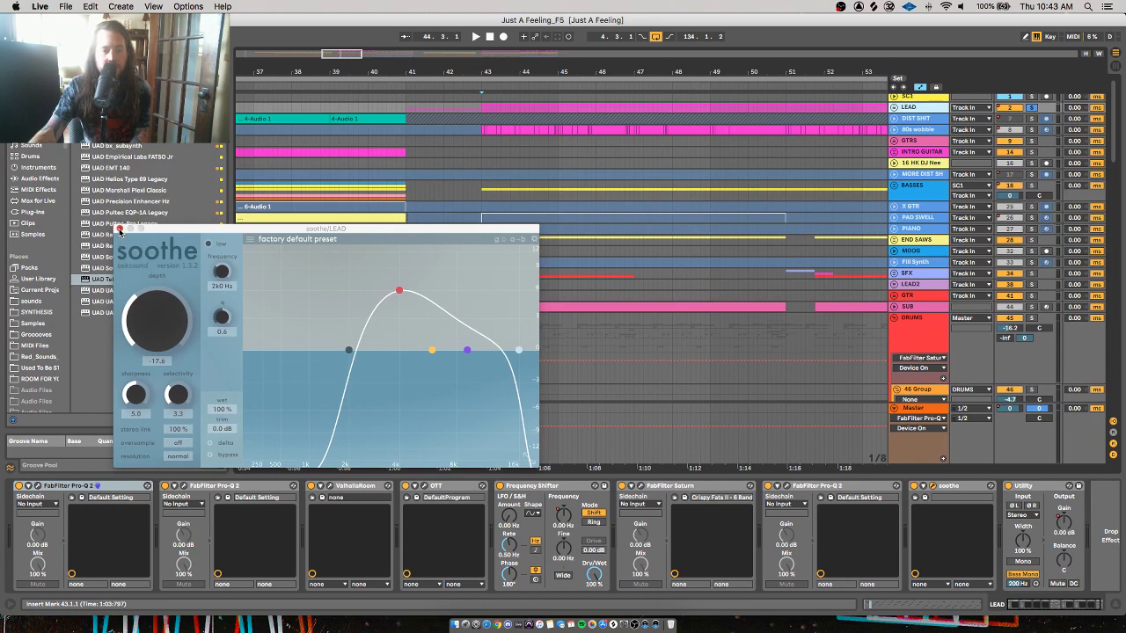
left_click(119, 229)
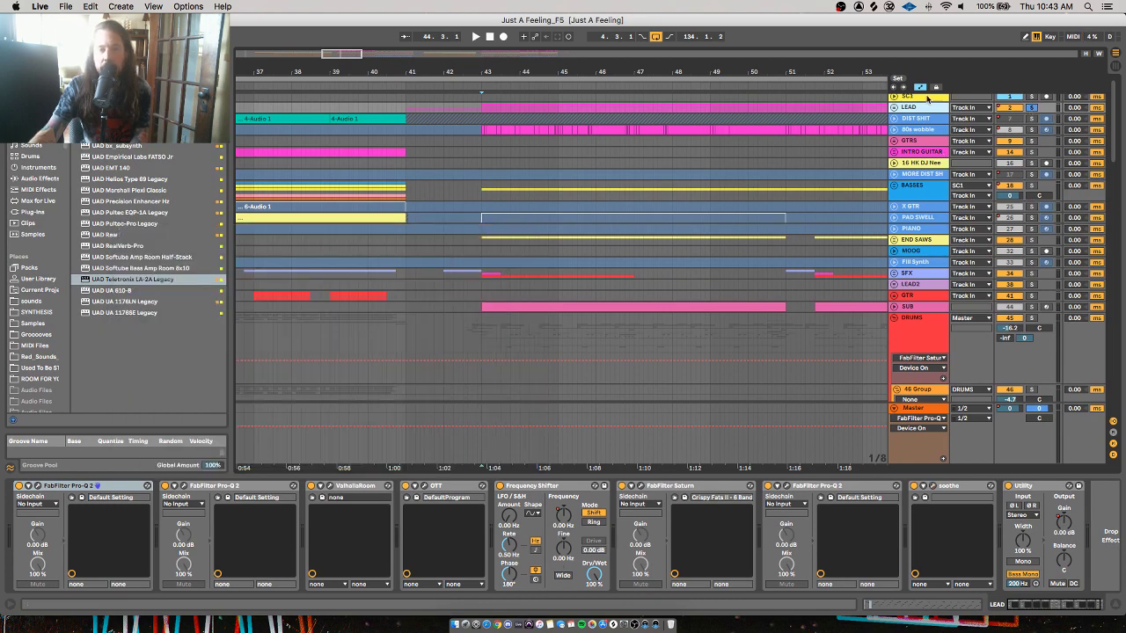
Play the full mix with the LEAD solo off, then solo the 80s wobble track and listen from bar 43
key("space")
key("minus")
key("minus")
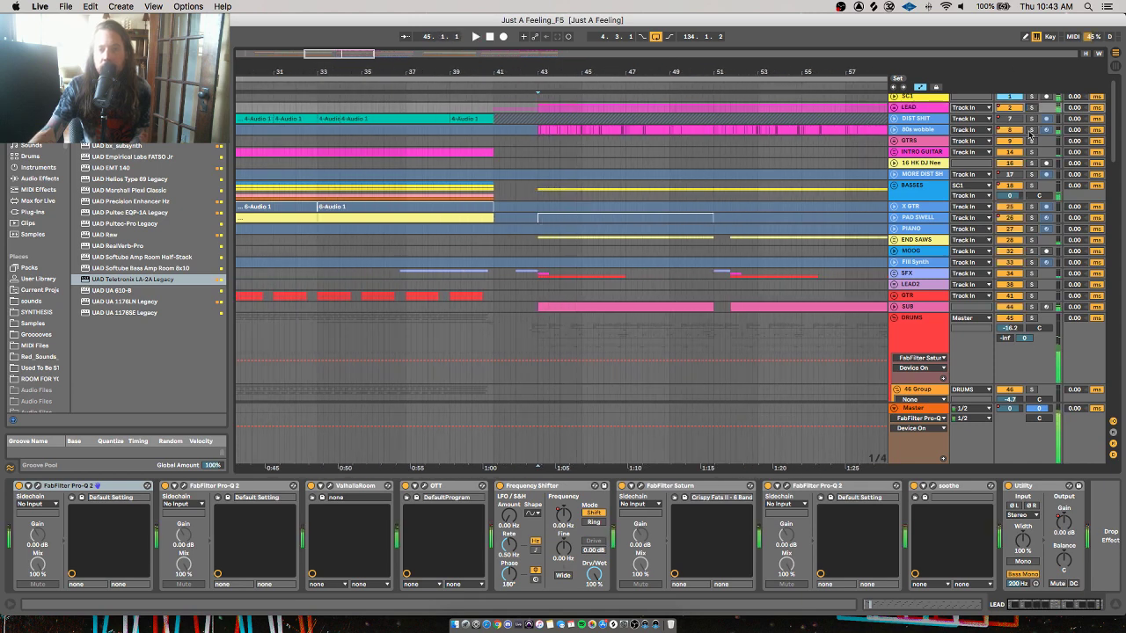
scroll(1009, 341, "down", 5)
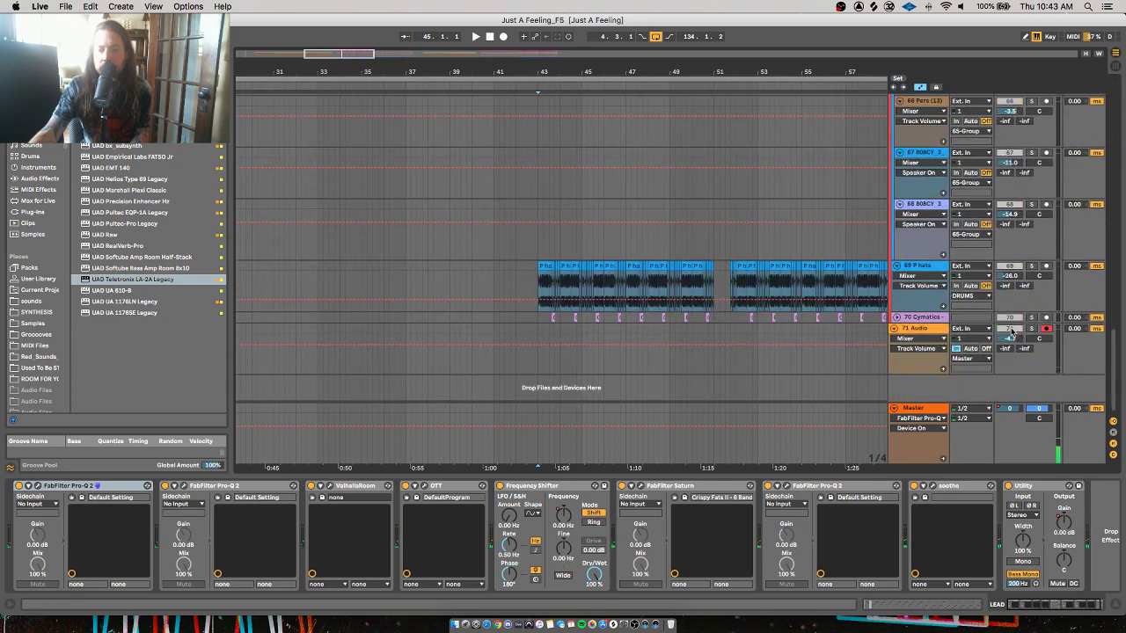
scroll(1025, 299, "up", 10)
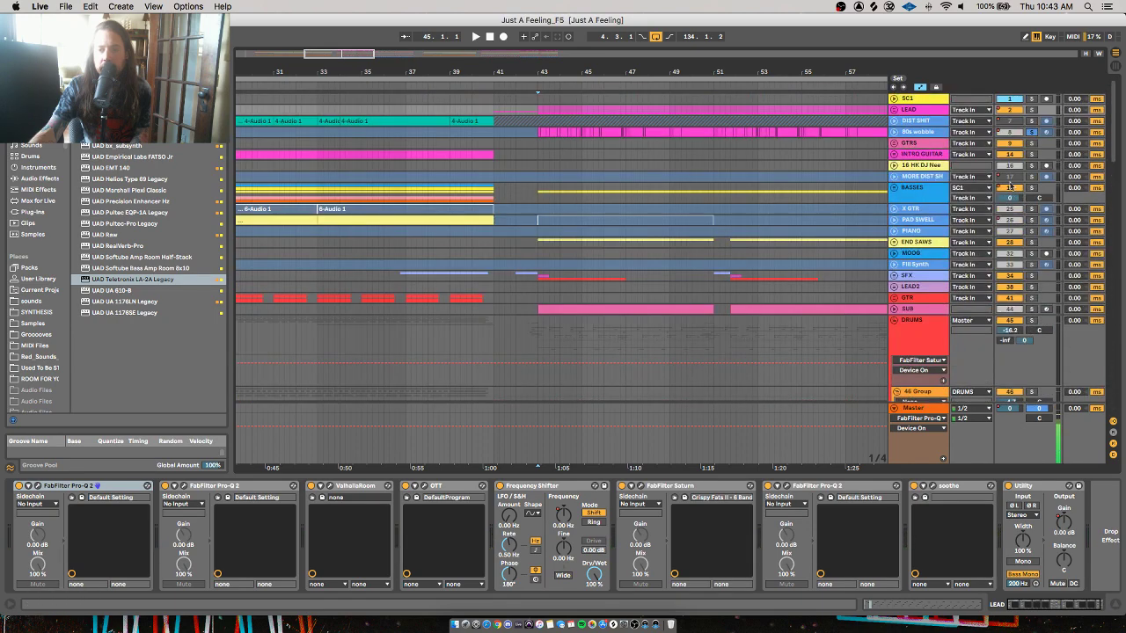
key("space")
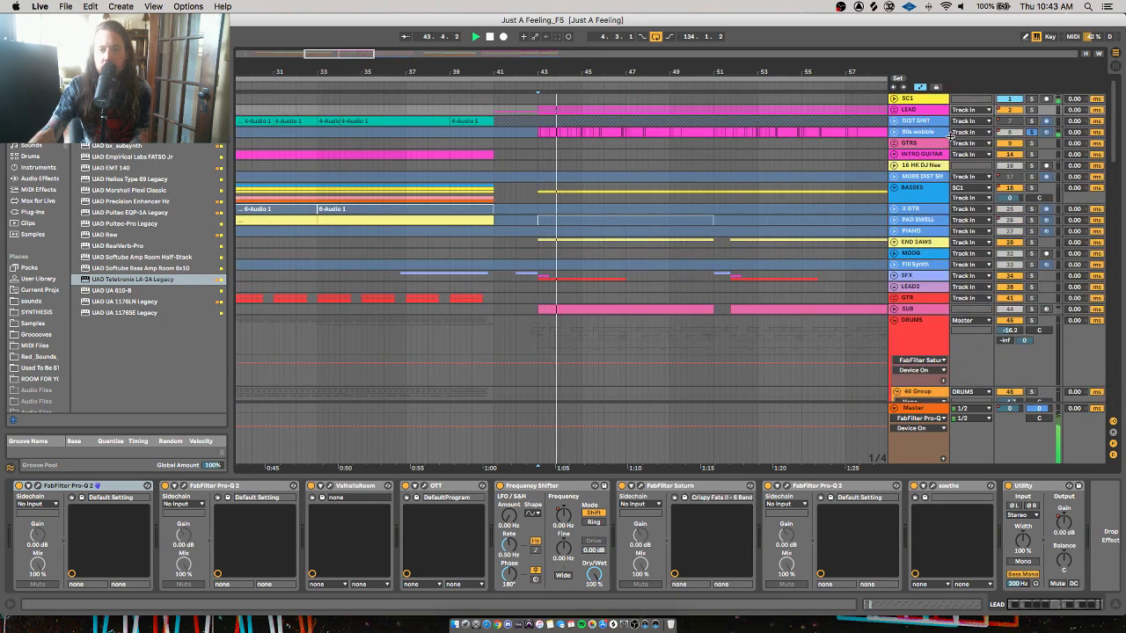
Expand the 80s wobble track, display its device chain and unfreeze the track
left_click(895, 132)
key("space")
left_click(534, 138)
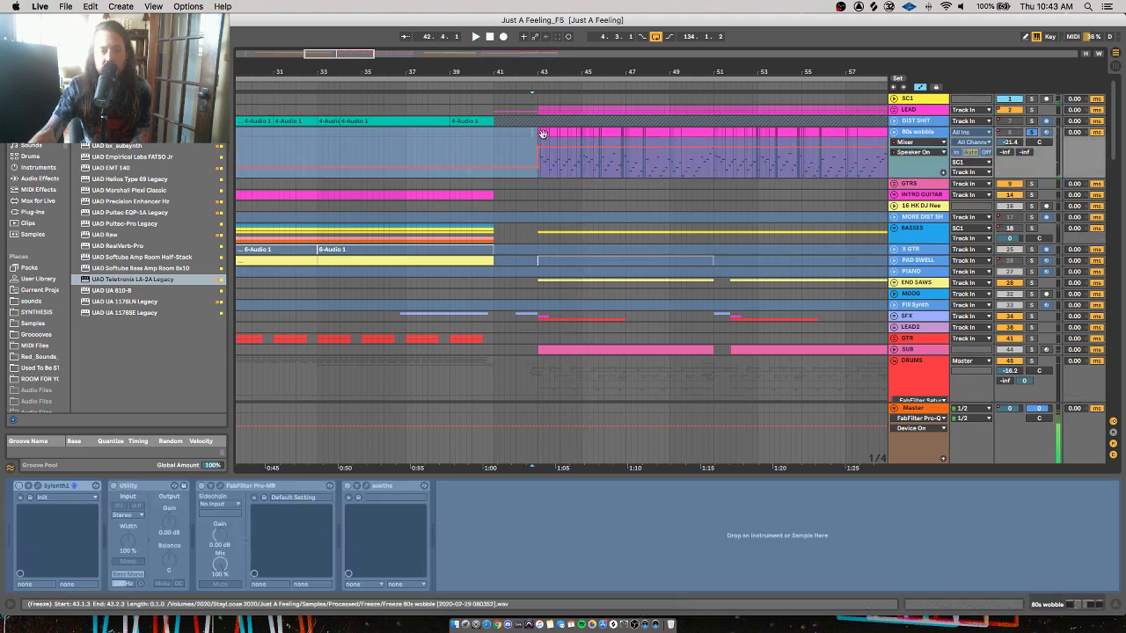
right_click(916, 134)
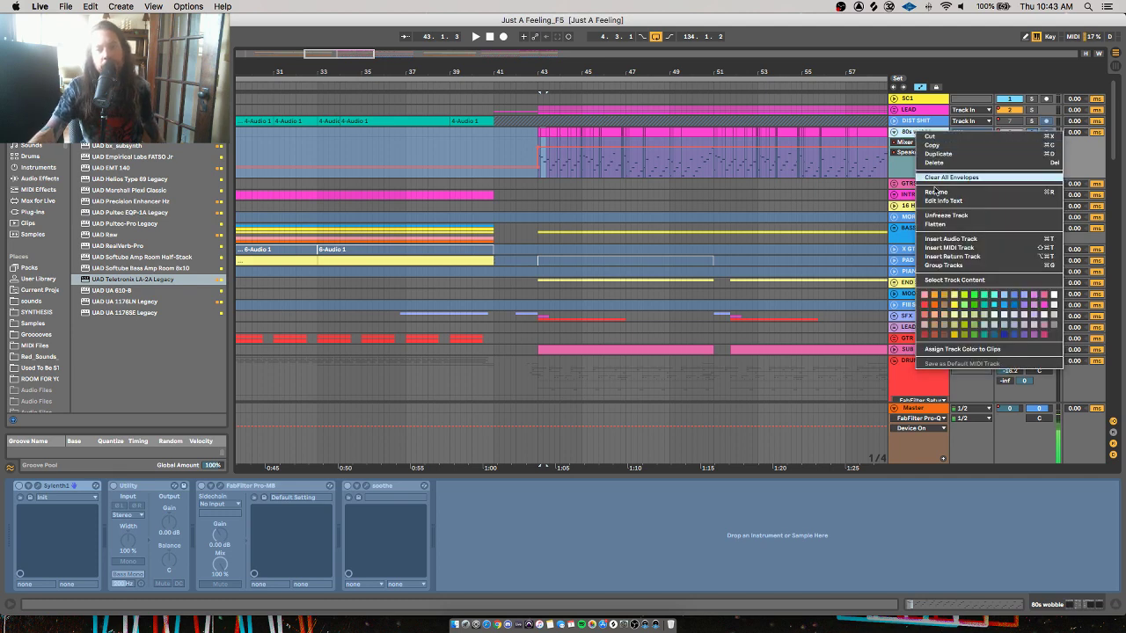
left_click(937, 214)
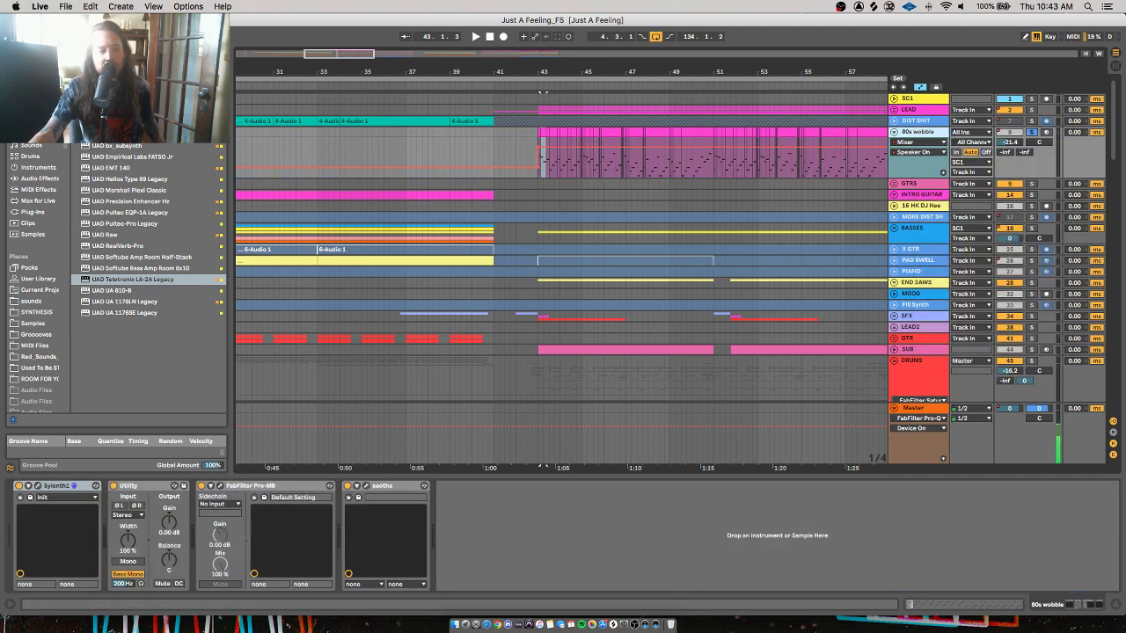
Examine the Sylenth1 settings on the 80s wobble track during playback, toggle its chorus for comparison and hide the plug-in window
left_click(38, 486)
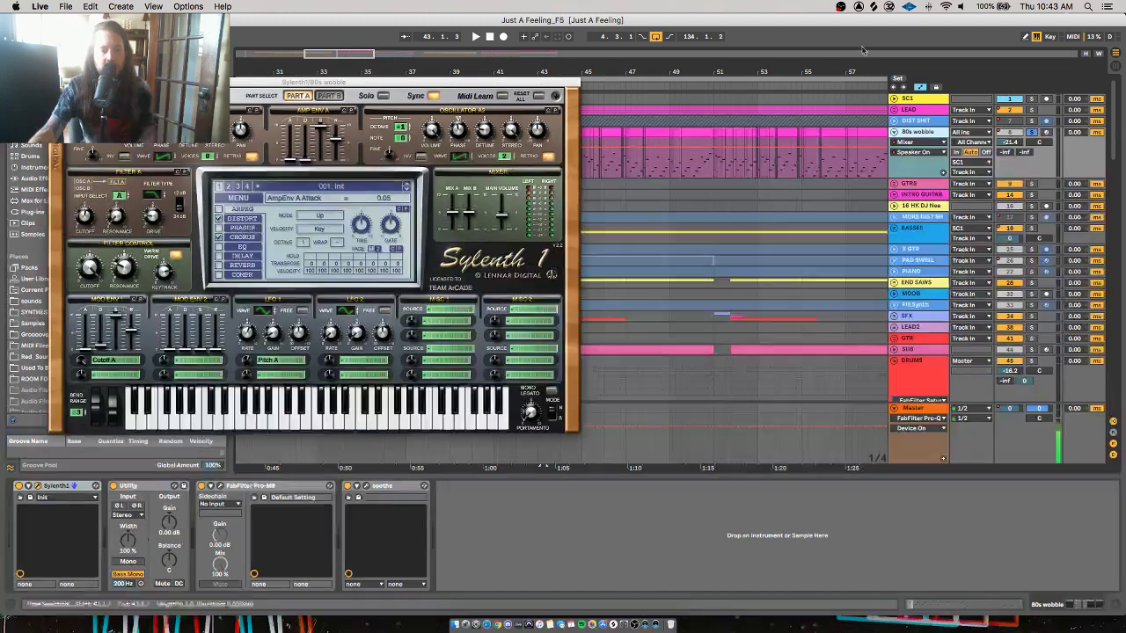
key("space")
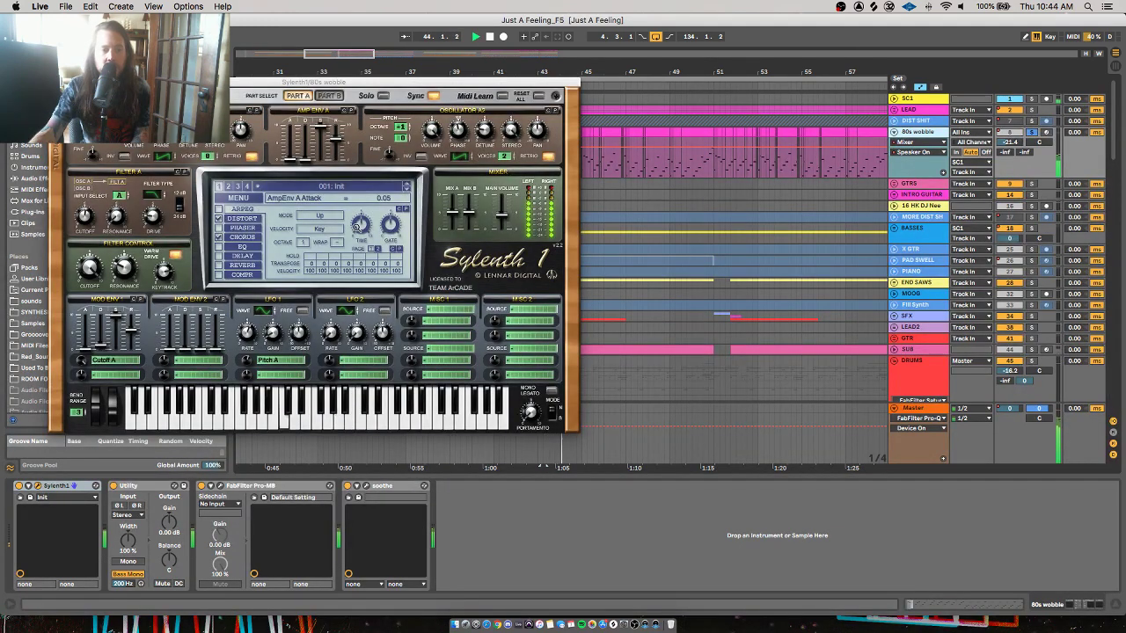
key("space")
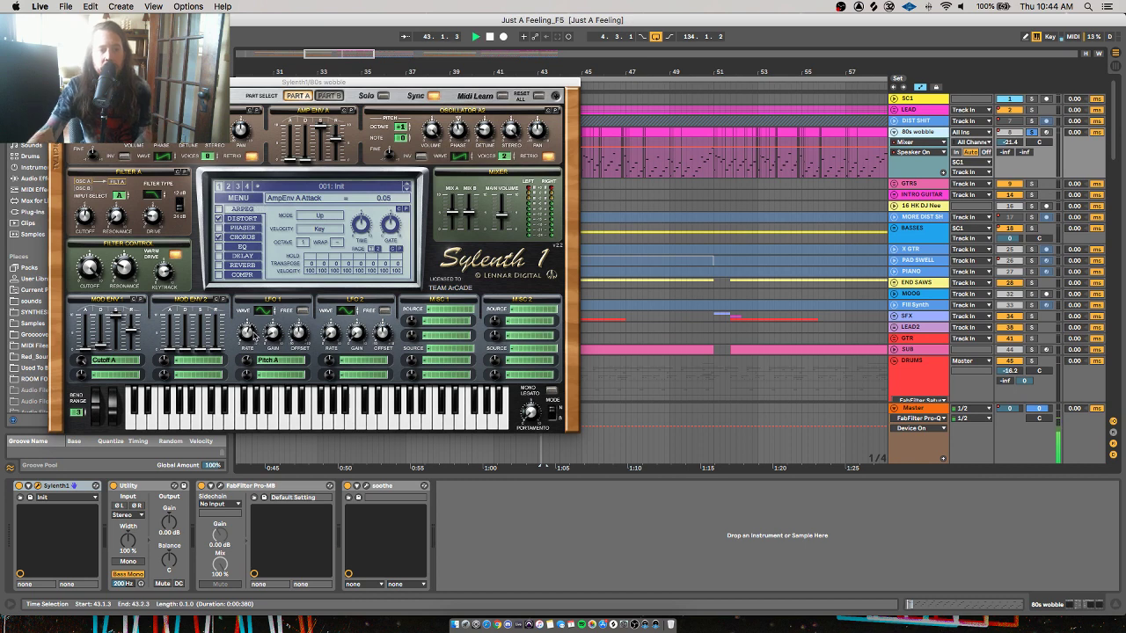
key("space")
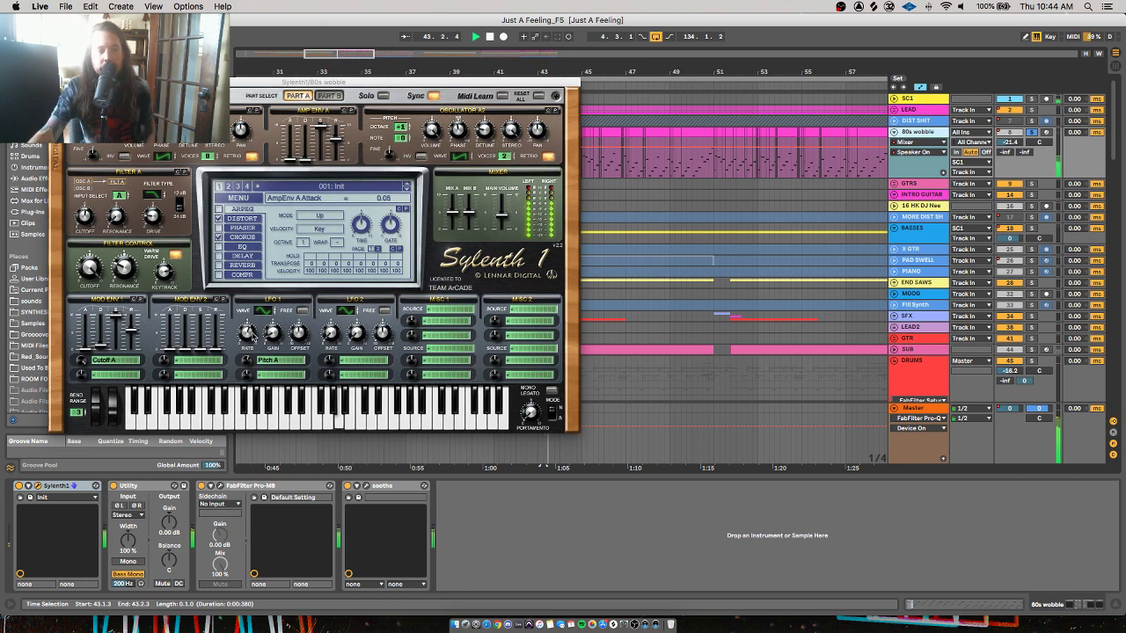
left_click(219, 238)
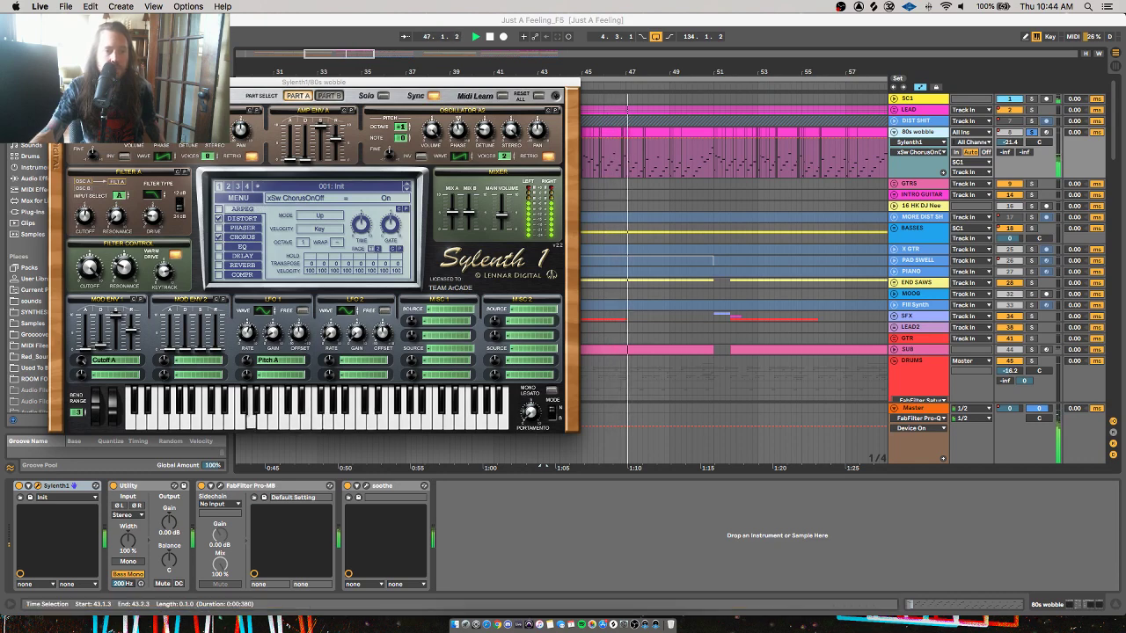
key("super+alt+p")
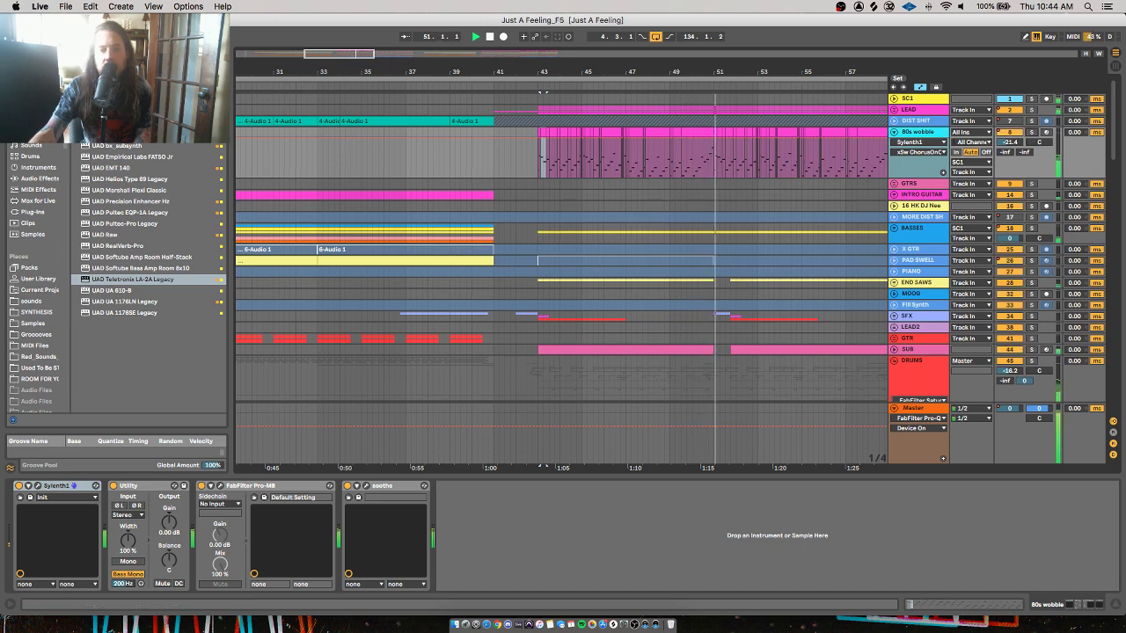
Expand the BASSES group and audition the TAL-U-NO-LX track's 8-Serum 1 clip from bar 43
left_click_drag(692, 72, 686, 46)
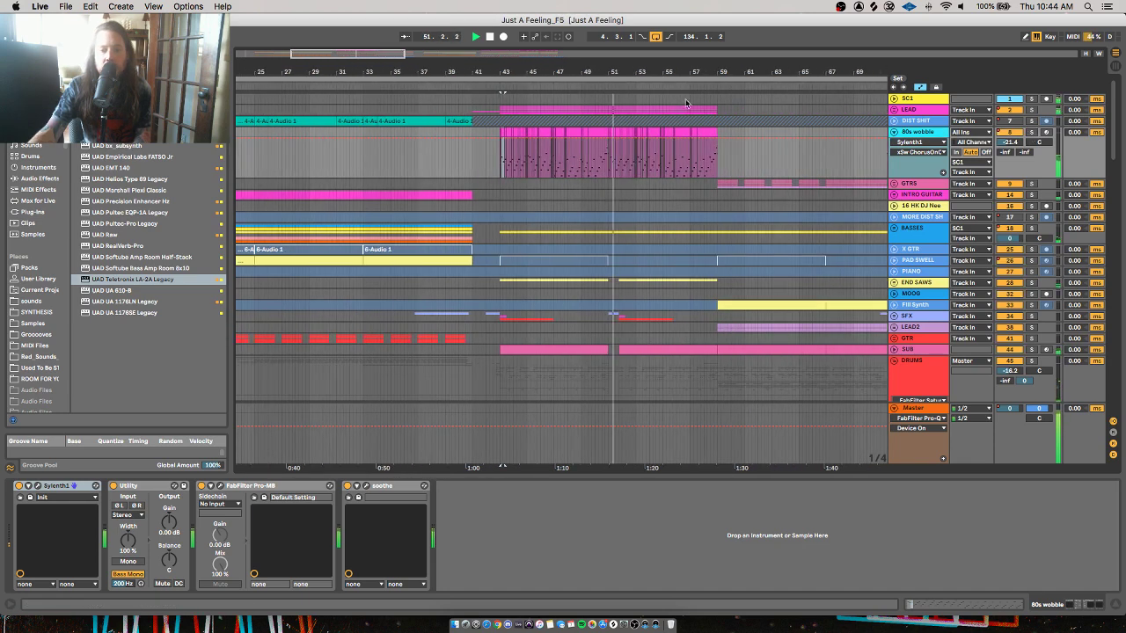
key("space")
left_click(503, 286)
left_click(894, 229)
scroll(525, 214, "down", 5)
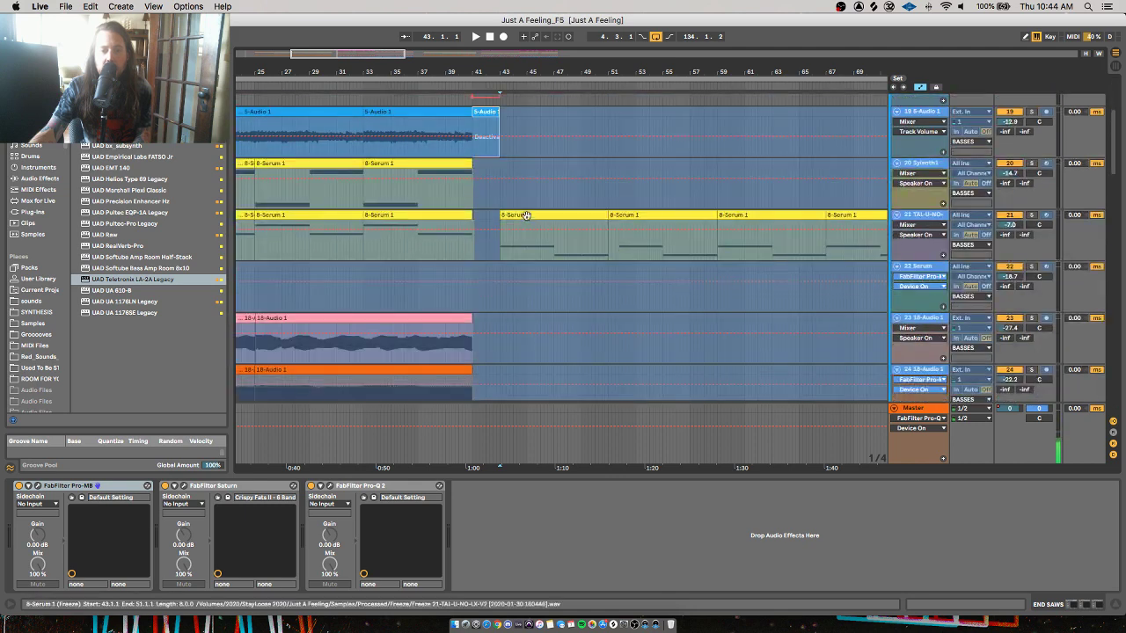
left_click(538, 214)
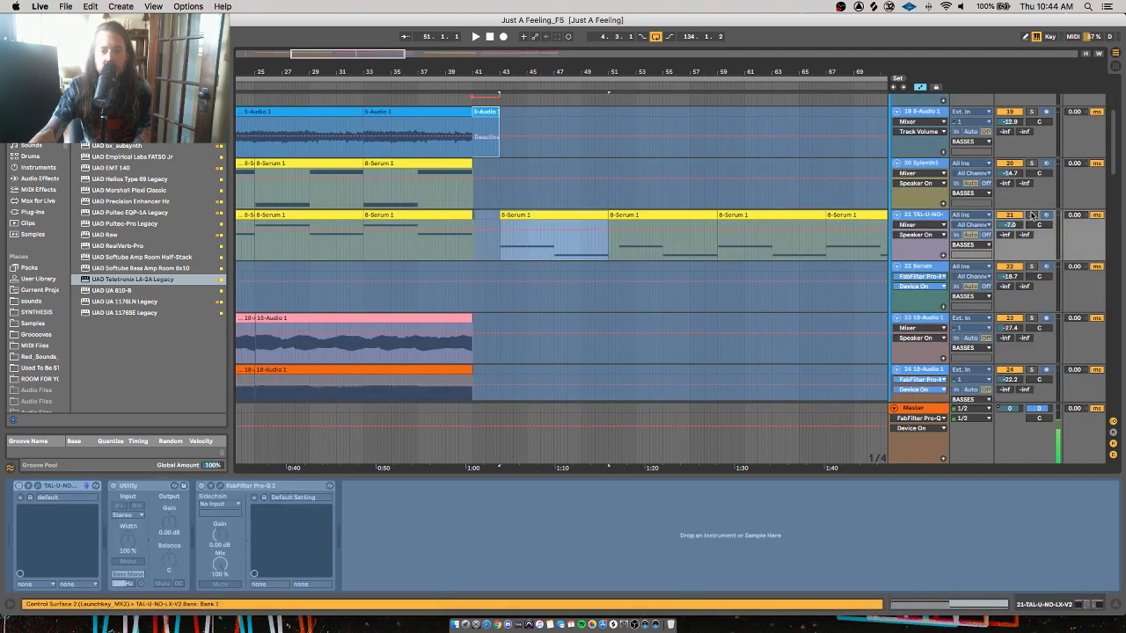
key("space")
Collapse the DRUMS group, expand the SUB track and listen to its clip from bar 43 in solo
scroll(603, 216, "down", 3)
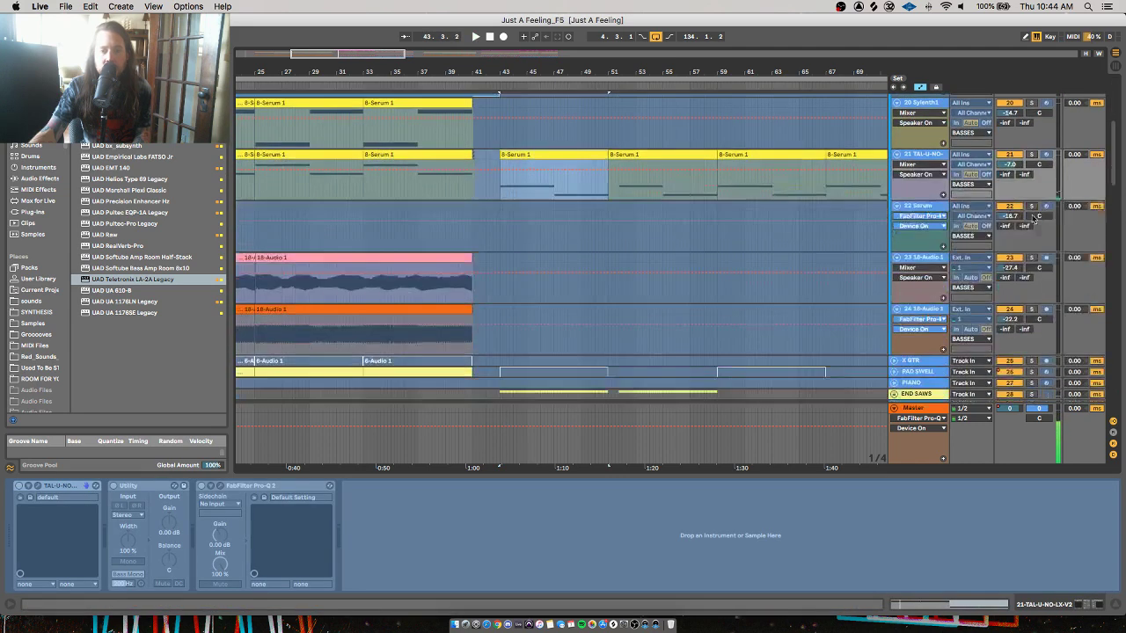
scroll(667, 235, "down", 5)
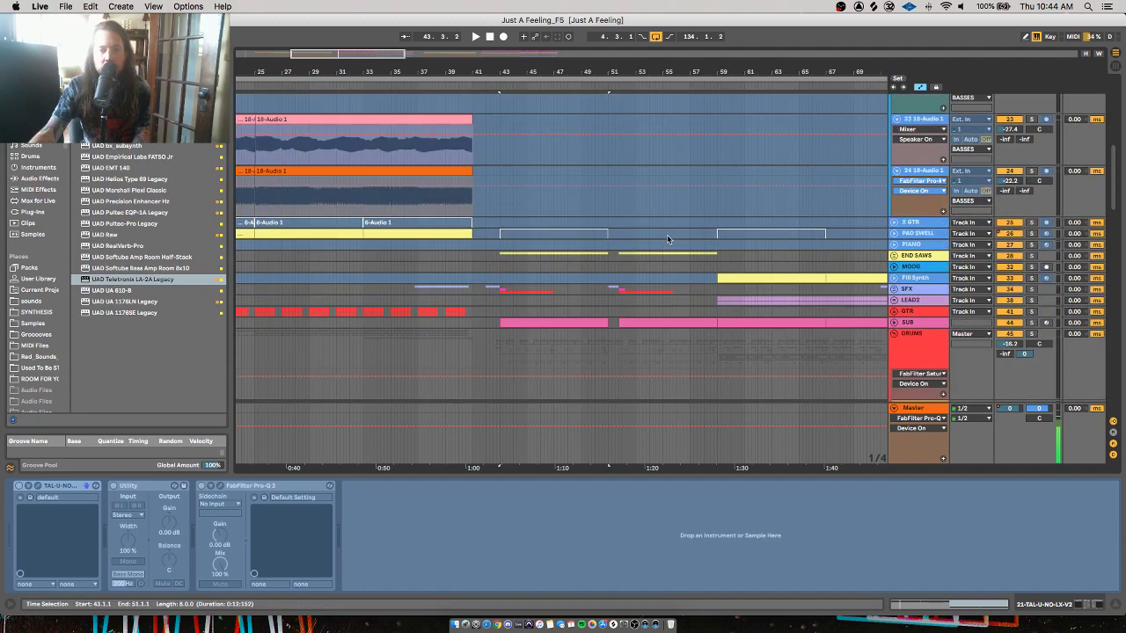
scroll(879, 264, "down", 6)
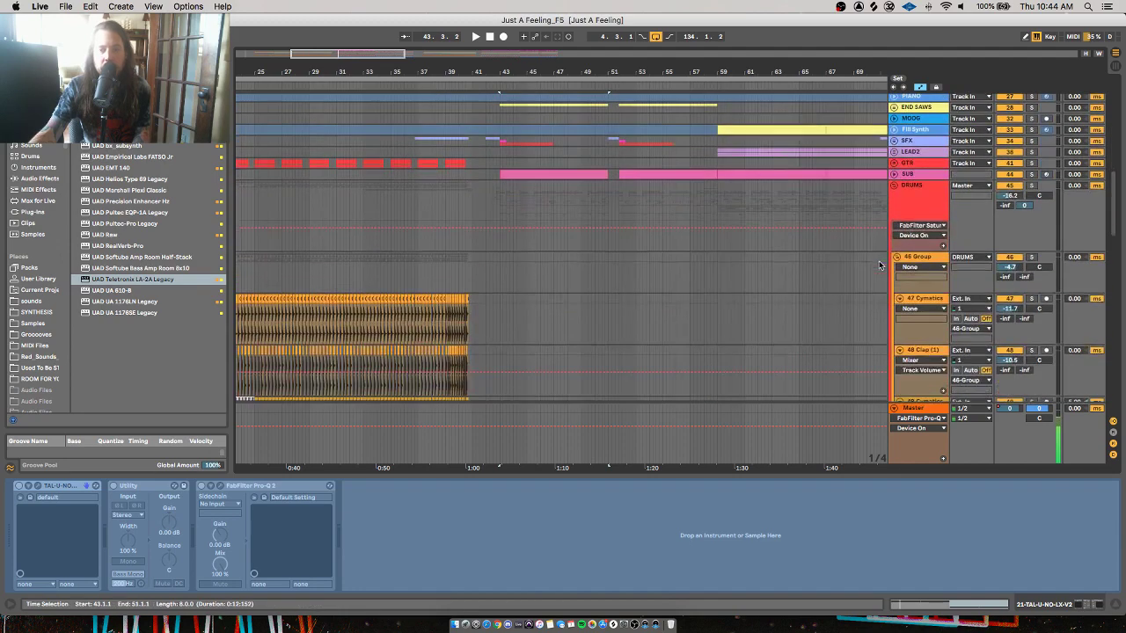
left_click(893, 185)
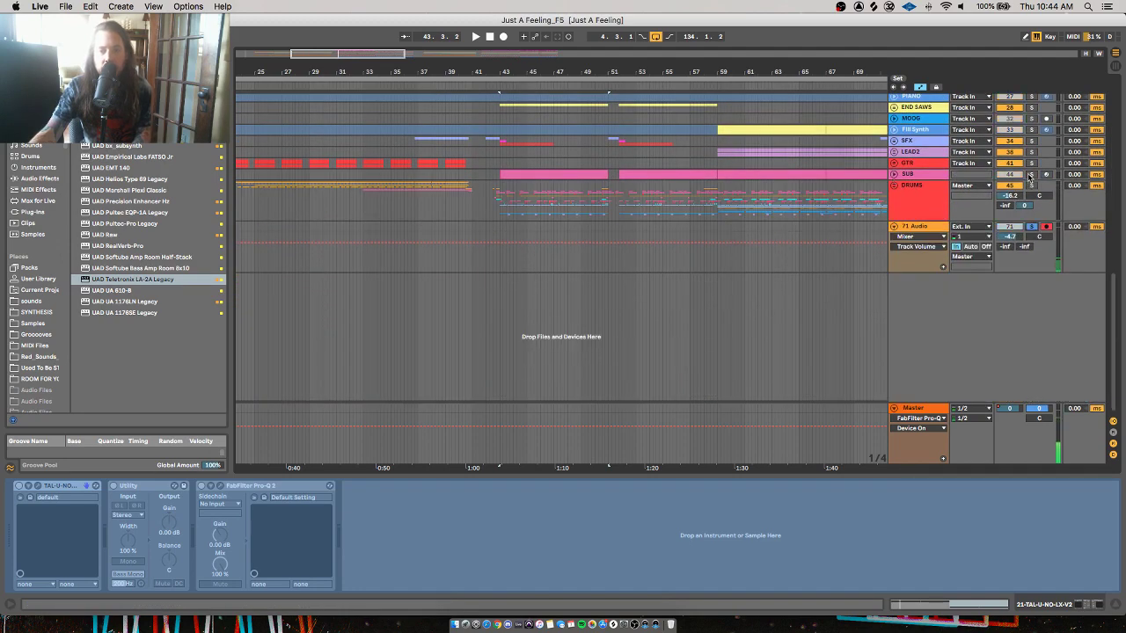
left_click(893, 174)
left_click(579, 175)
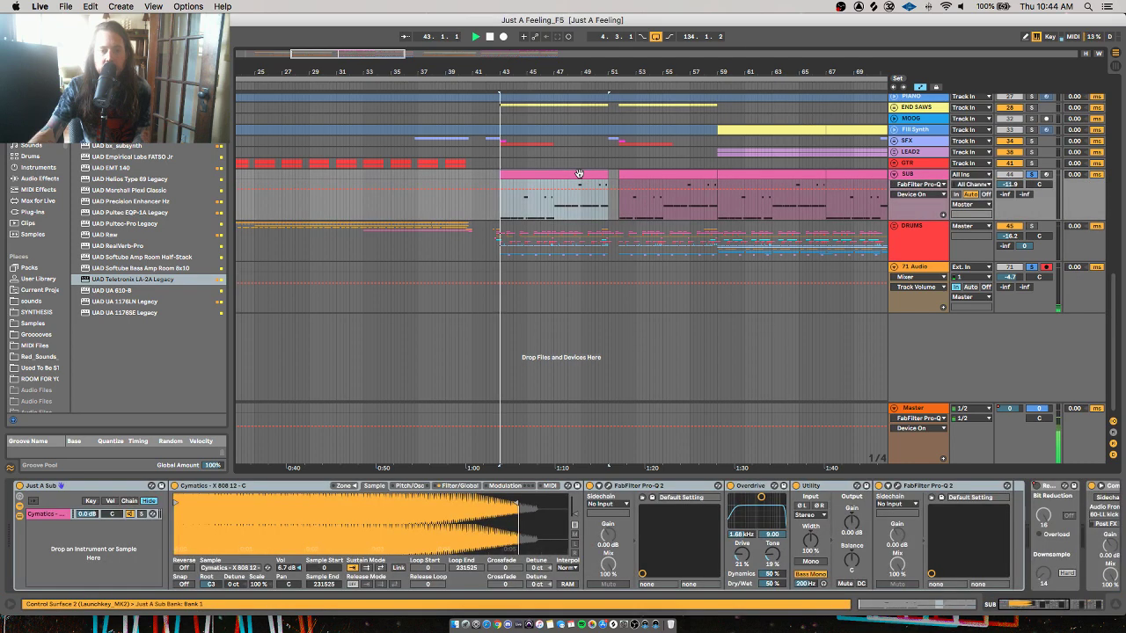
key("space")
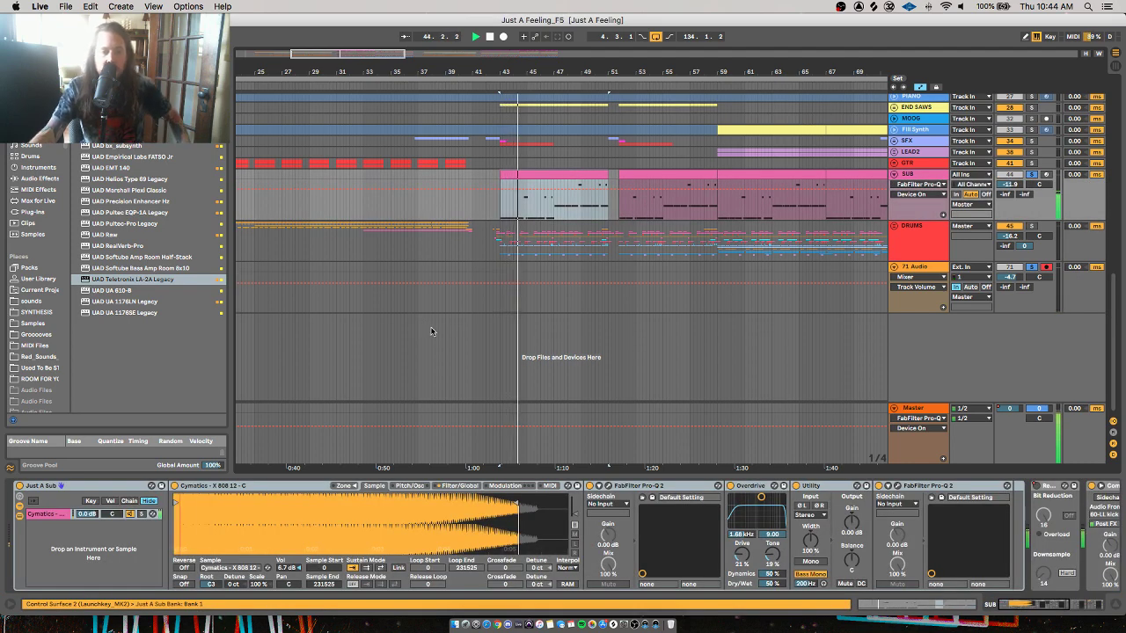
key("space")
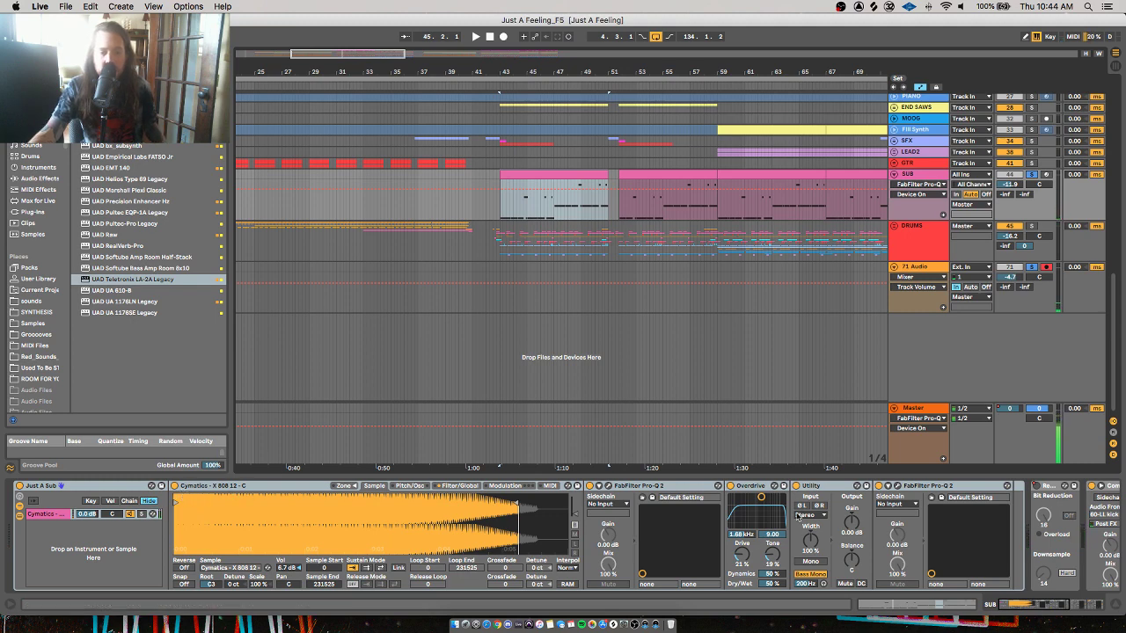
Examine the SUB track's device chain from the Cymatics sample to the sidechained compressors, playing the clip from bar 43
scroll(745, 506, "right", 5)
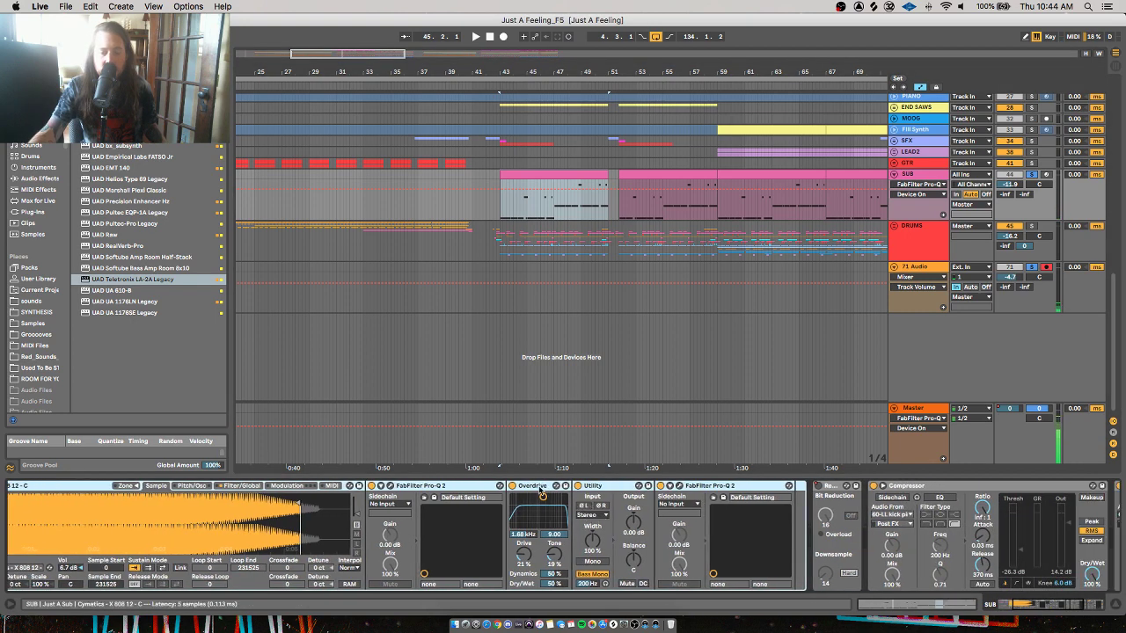
scroll(626, 504, "right", 7)
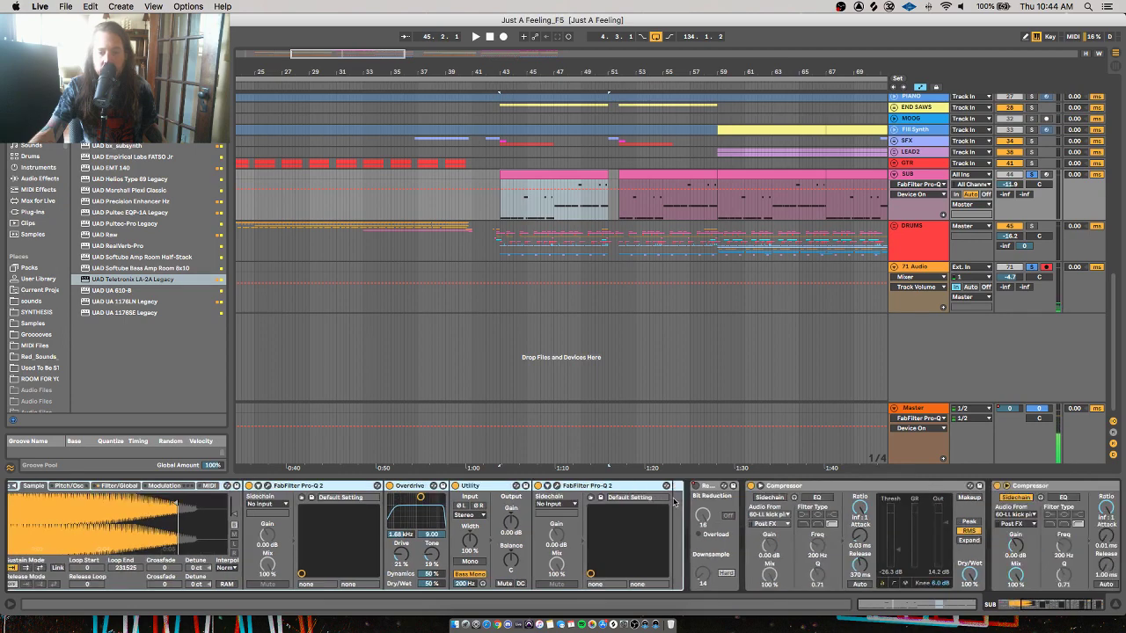
key("space")
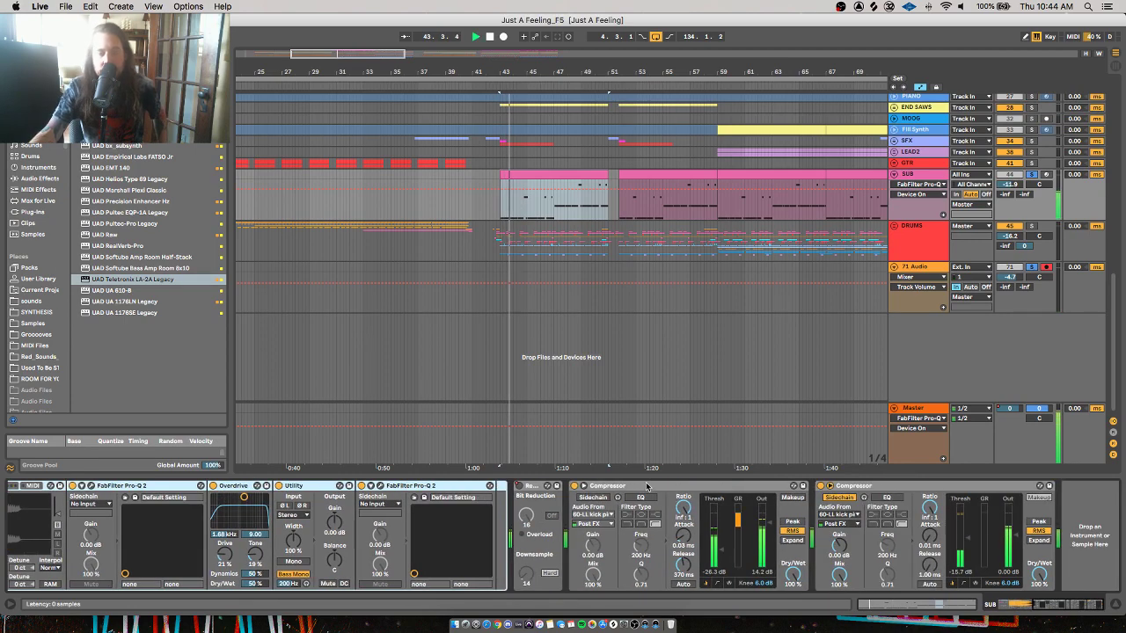
scroll(495, 512, "left", 12)
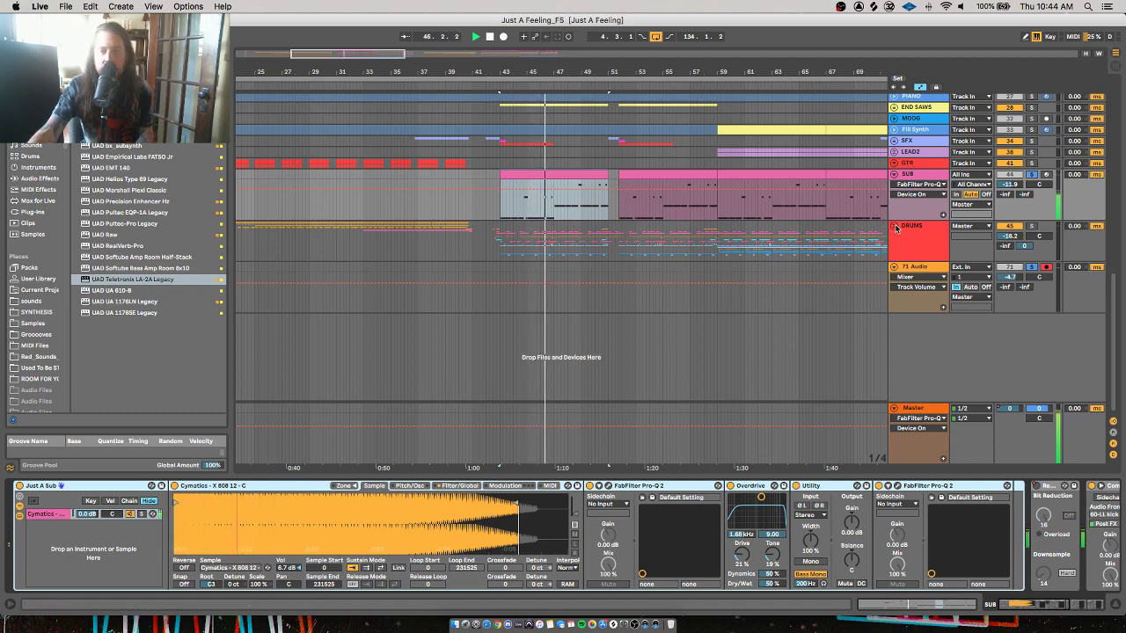
key("space")
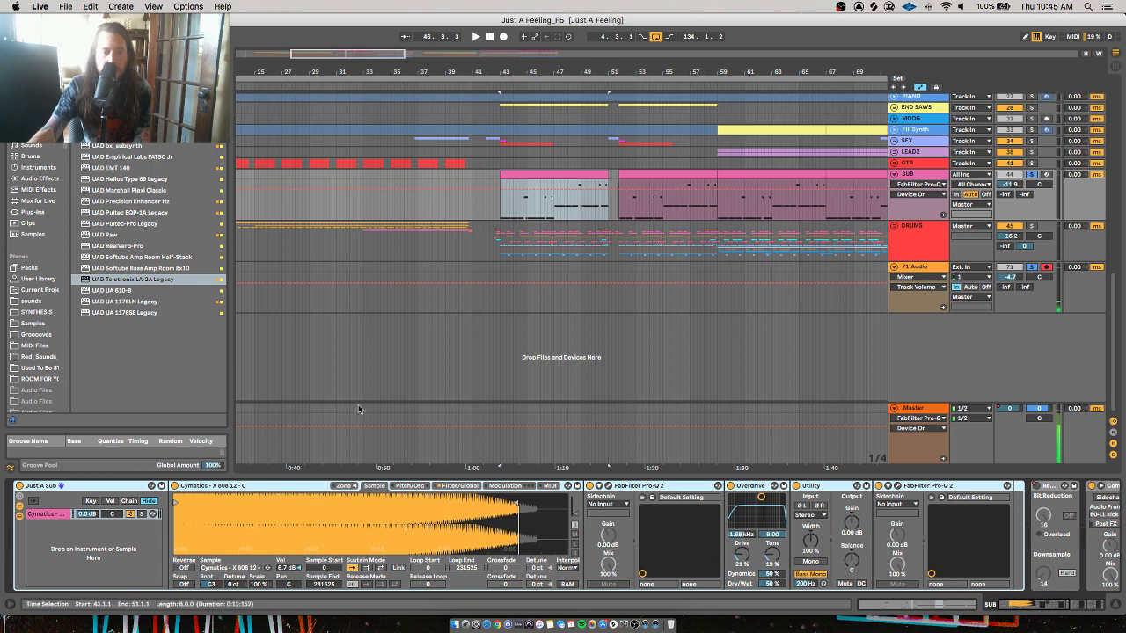
Examine the SUB sampler's filter, volume envelope and pitch glide settings, and play its MIDI clip from bar 43 for a close look
left_click(459, 487)
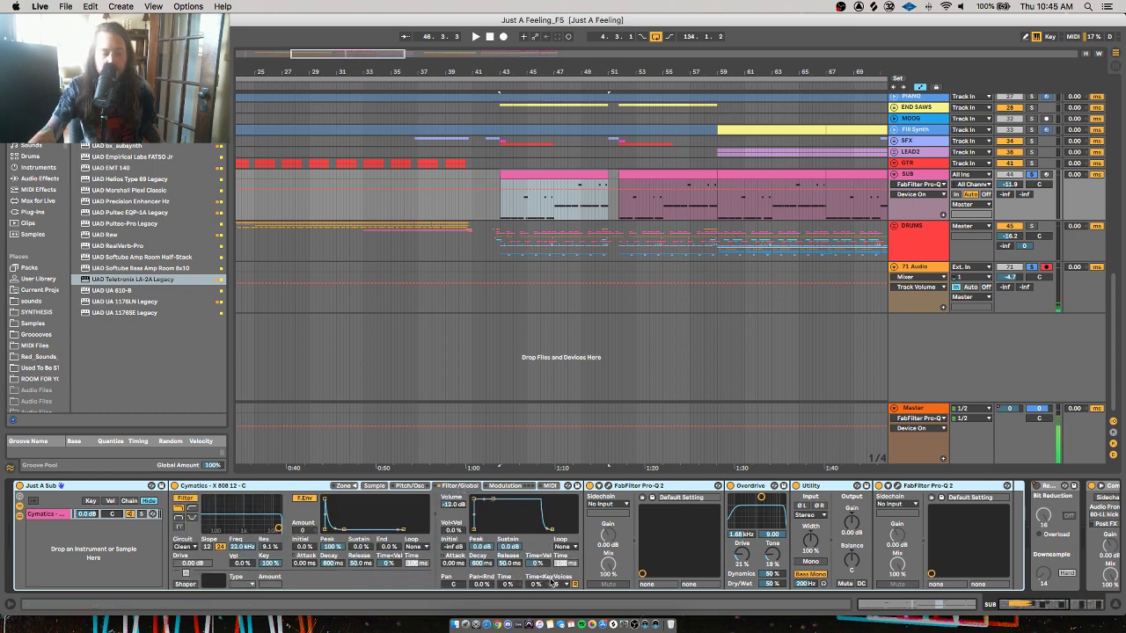
left_click(409, 486)
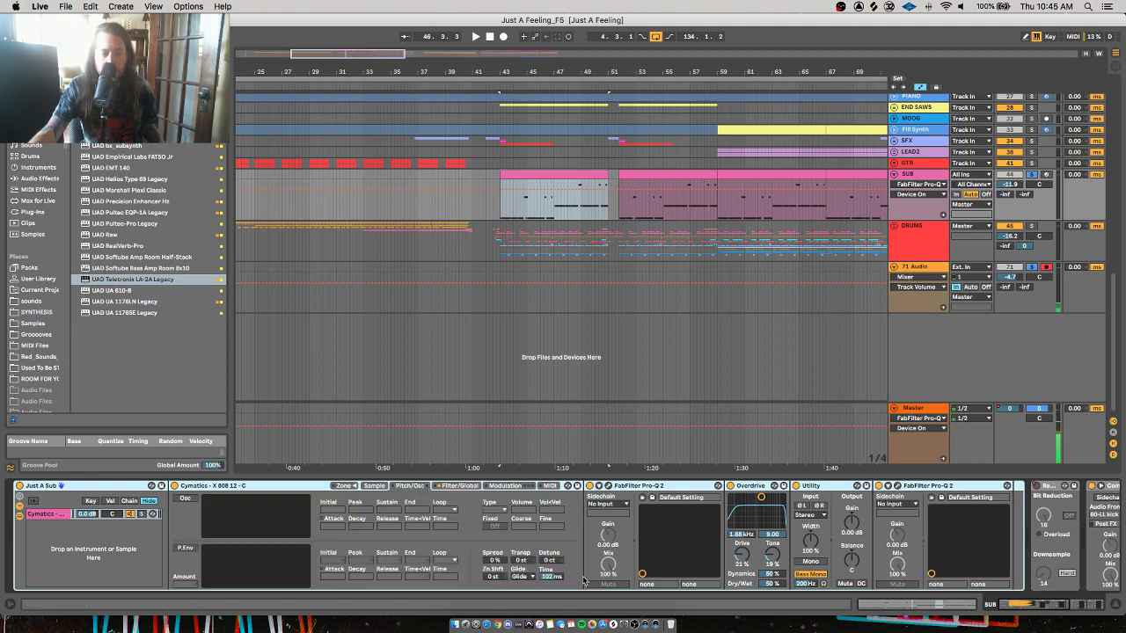
key("space")
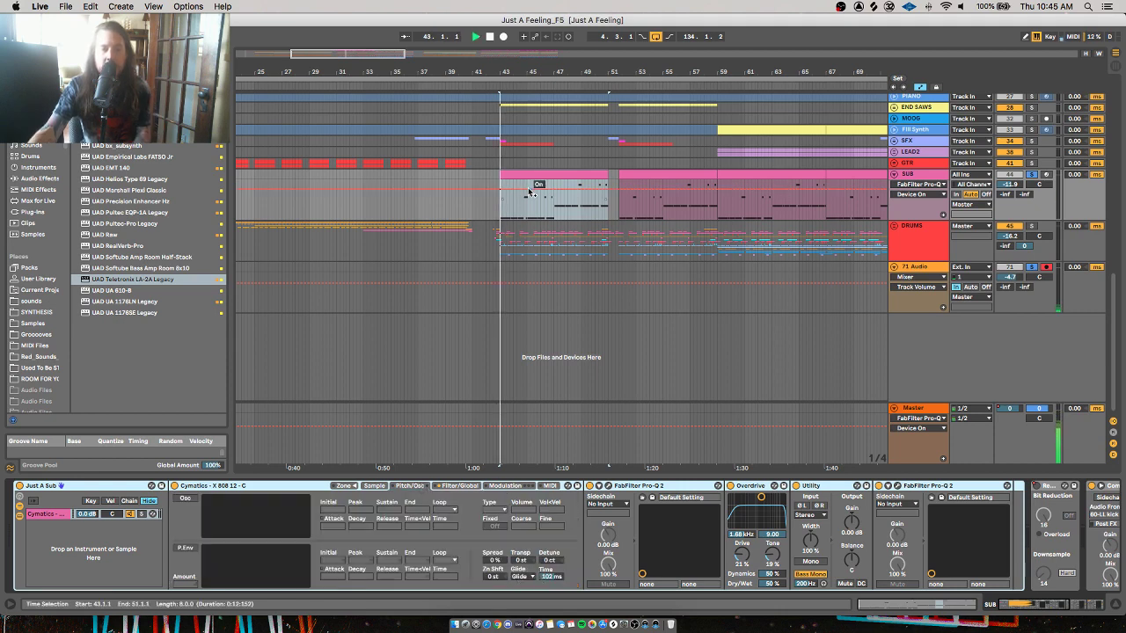
scroll(542, 209, "up", 5)
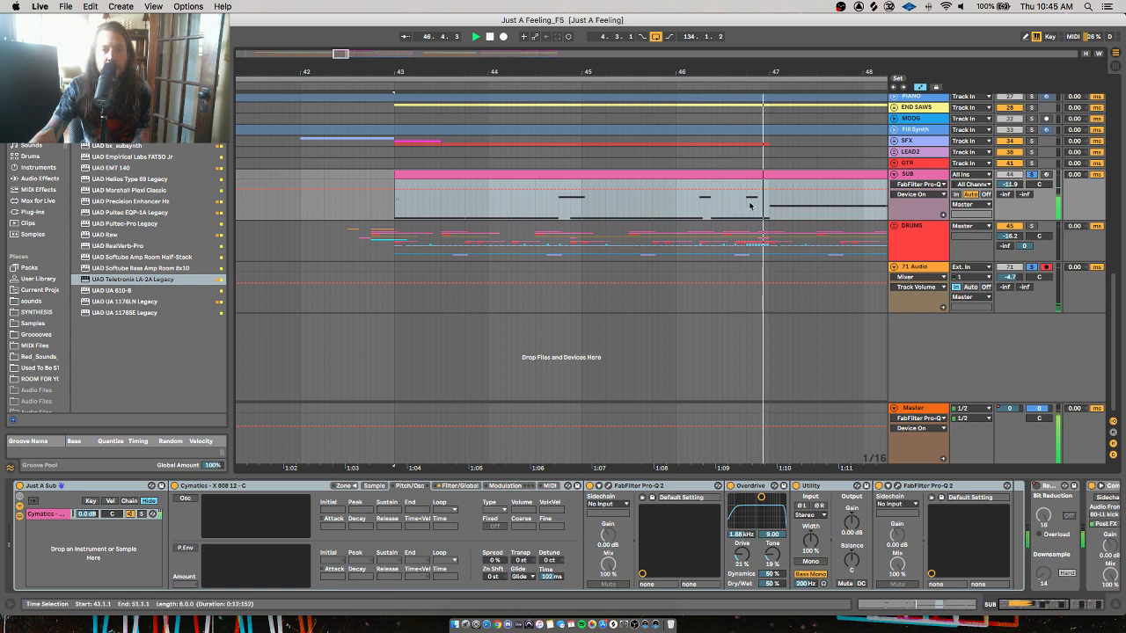
key("minus")
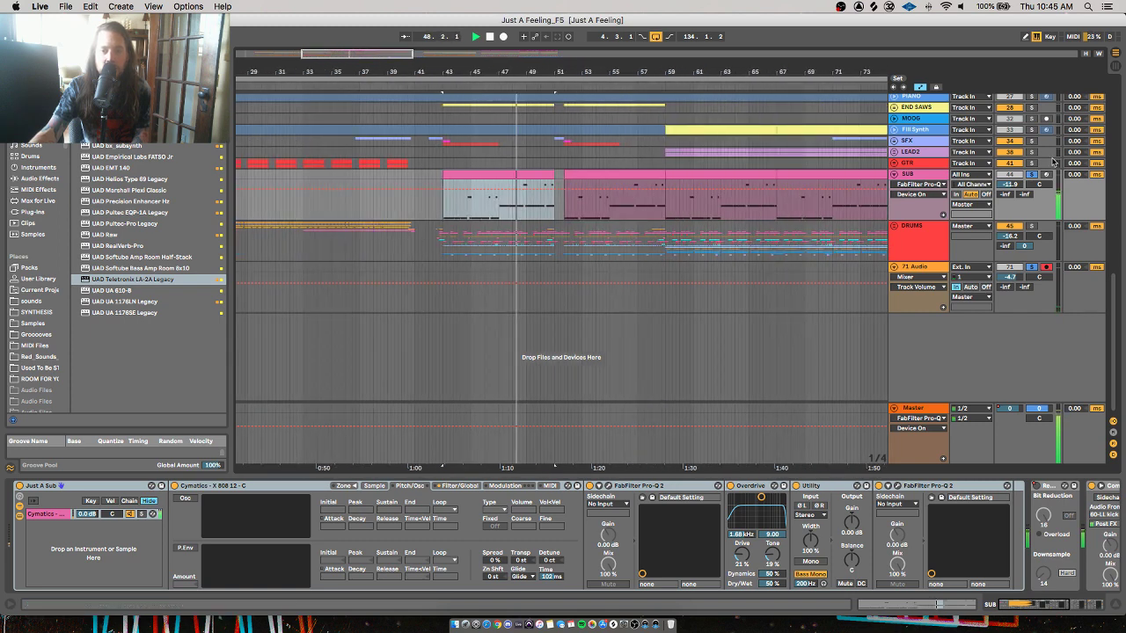
Expand the DRUMS group and bring its snare and kick clips around bar 43 into close view
left_click(895, 226)
scroll(632, 252, "down", 5)
scroll(632, 252, "down", 5)
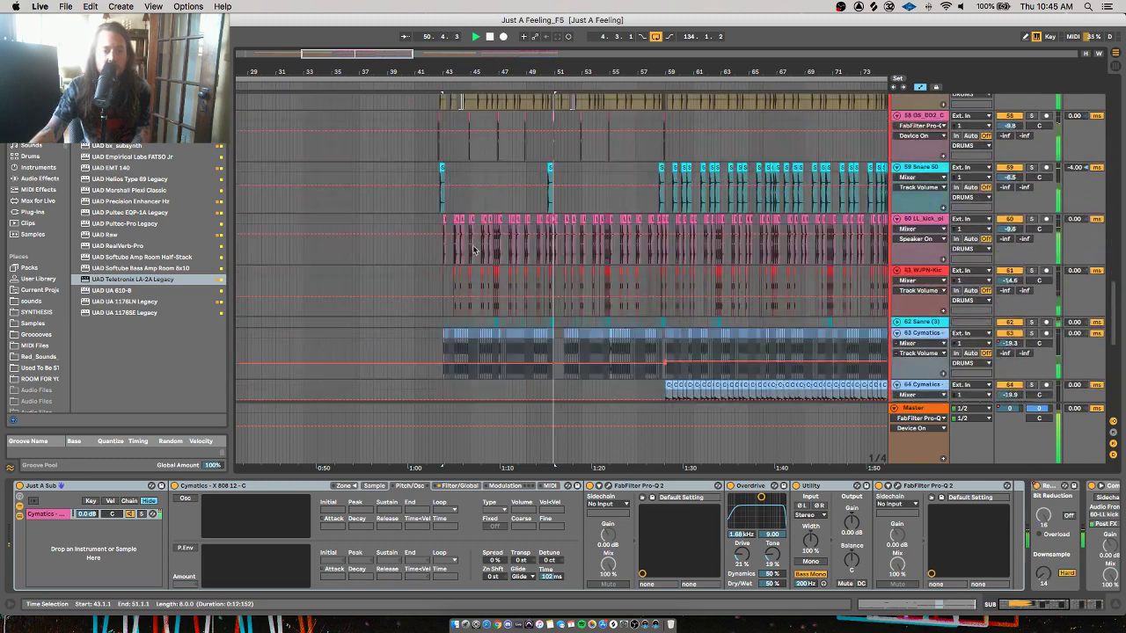
left_click_drag(463, 64, 376, 182)
scroll(372, 187, "up", 2)
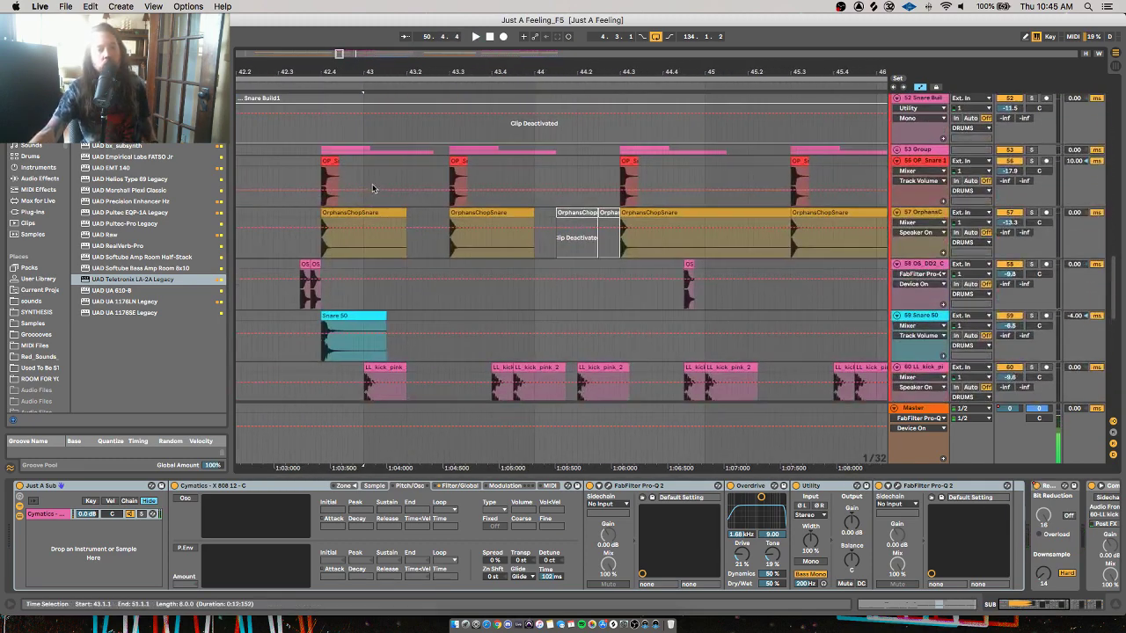
Play the arrangement from just before bar 43 and look over the snare, kick and hi-hat tracks in the DRUMS group
left_click(301, 160)
scroll(308, 148, "down", 1)
left_click(310, 141)
key("space")
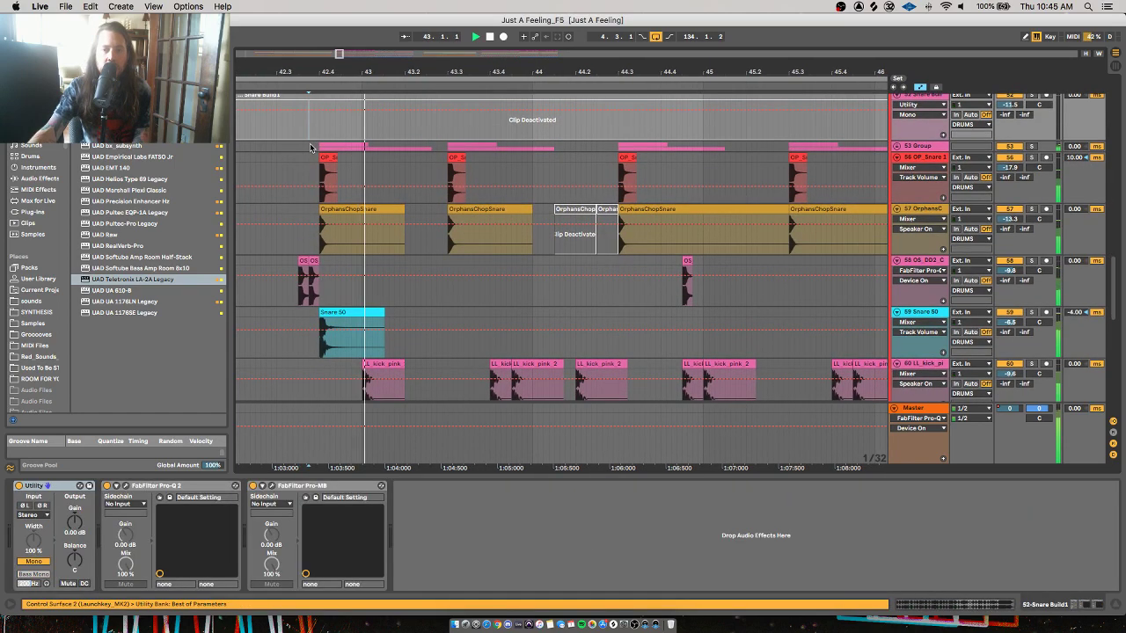
scroll(313, 148, "down", 5)
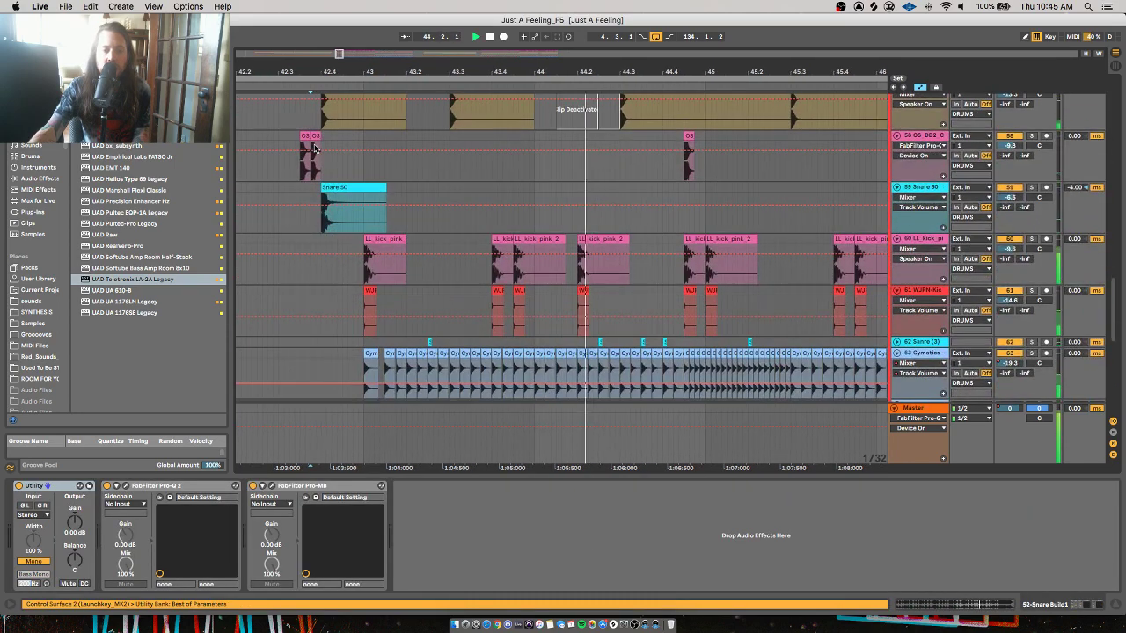
key("space")
Select the first LL_kick_pink_2 and WJPN-Kick-Click clips at bar 43 and compare their layered waveforms up close
left_click(367, 235)
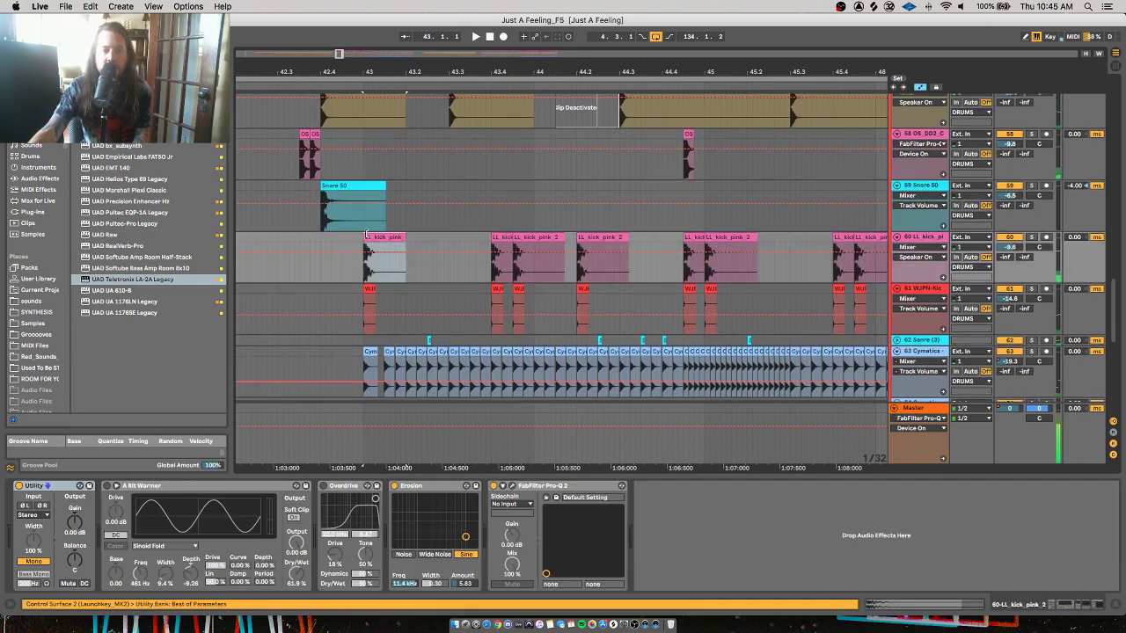
scroll(391, 295, "up", 1)
left_click_drag(435, 297, 362, 242)
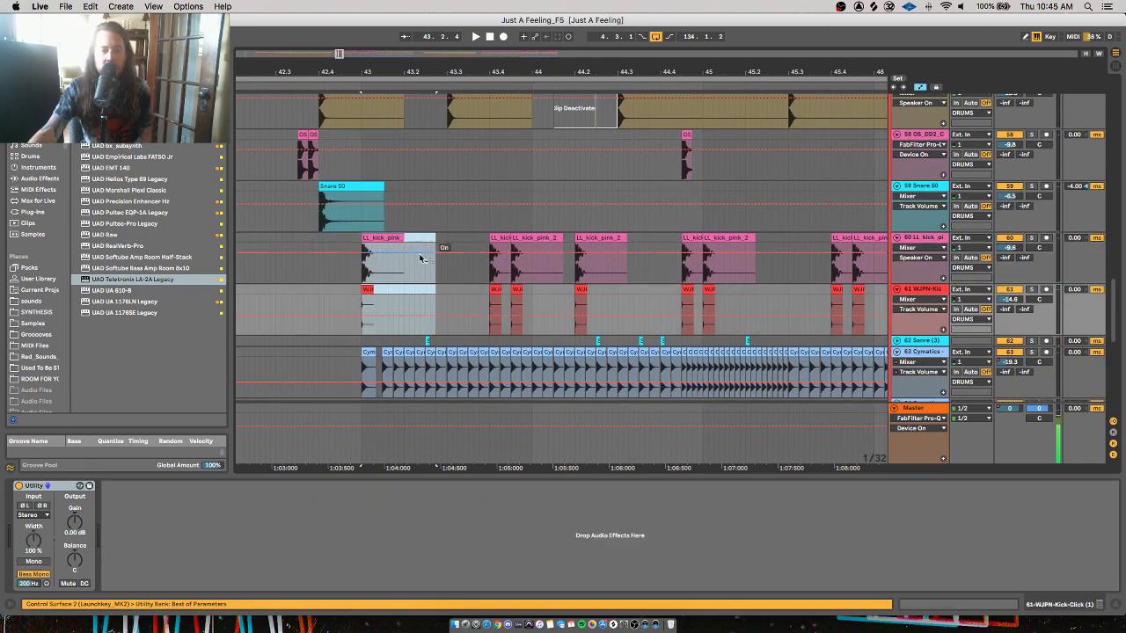
scroll(535, 309, "down", 1)
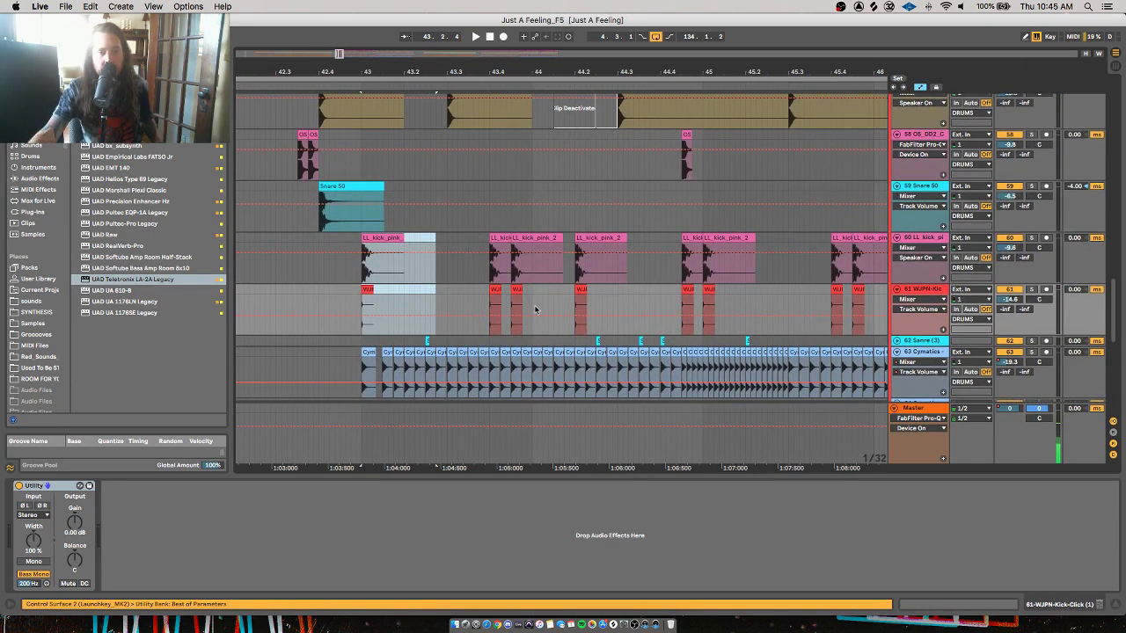
left_click_drag(398, 50, 459, 276)
left_click(522, 288)
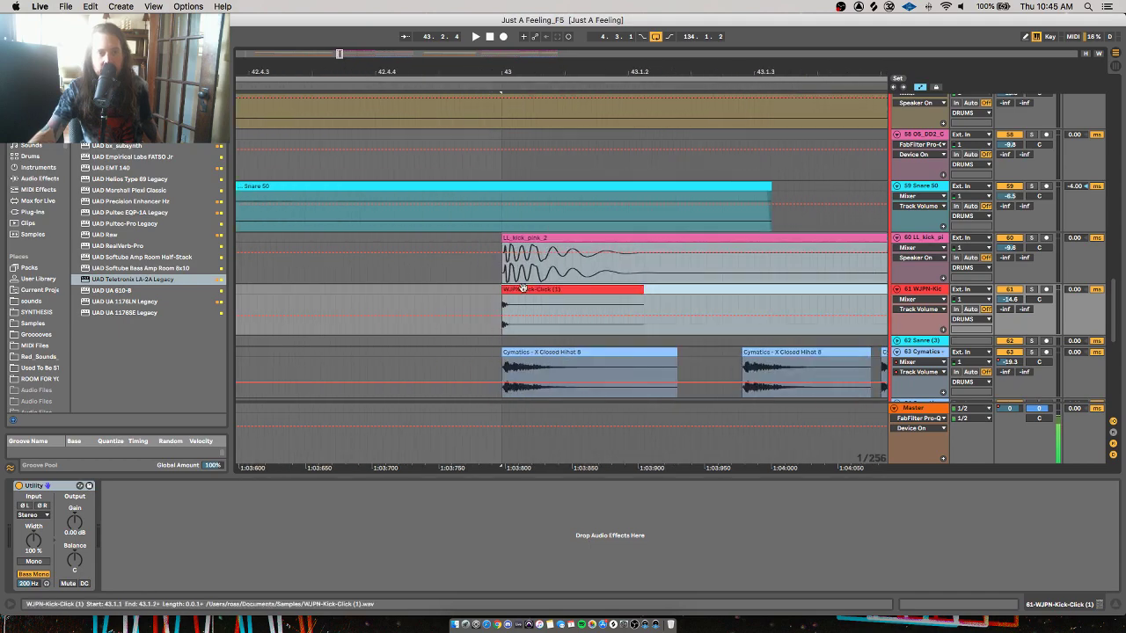
left_click_drag(473, 67, 473, 8)
Play the drums from bar 43 and follow the snare, kick and hi-hat tracks through the following bars
key("space")
scroll(513, 169, "up", 2)
scroll(513, 170, "right", 2)
scroll(512, 170, "up", 2)
scroll(513, 170, "right", 1)
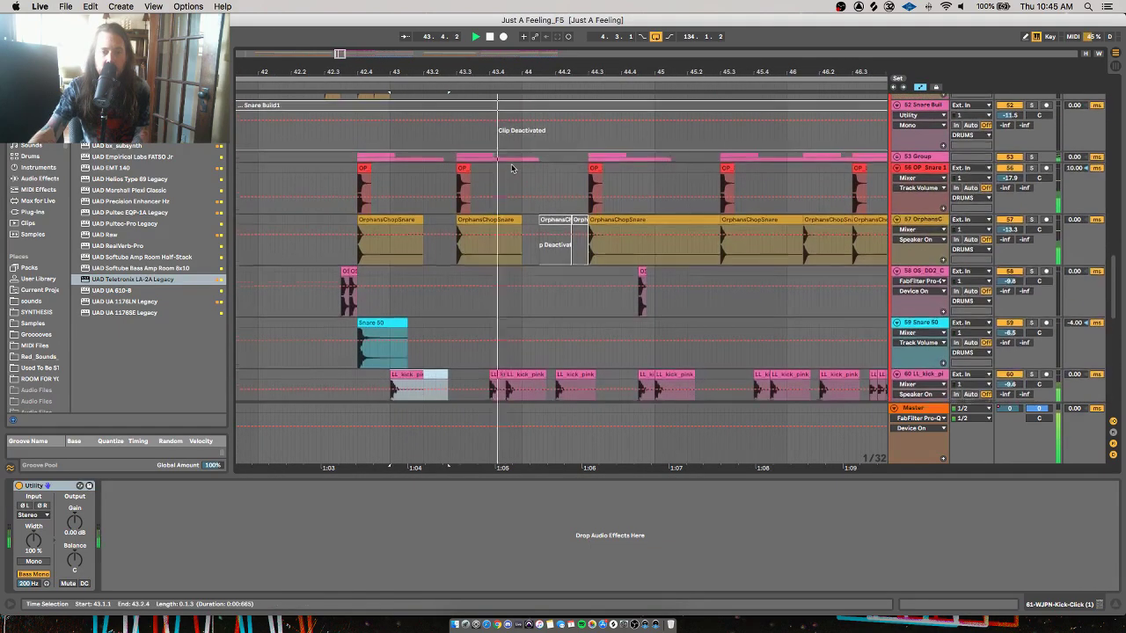
scroll(513, 170, "down", 5)
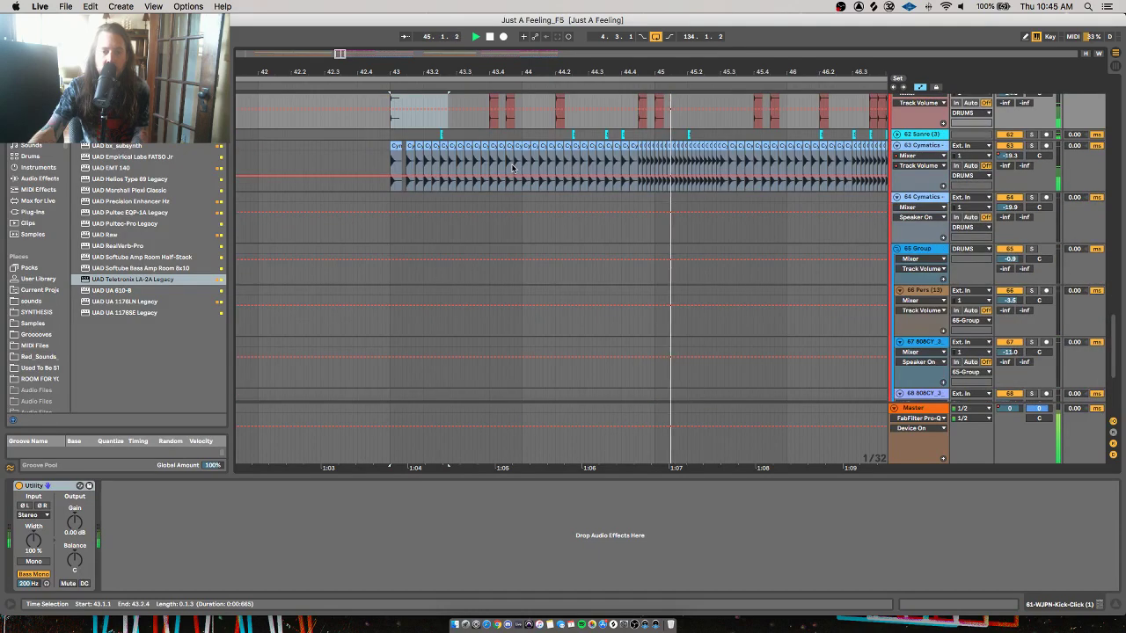
scroll(524, 114, "up", 2)
scroll(523, 115, "right", 2)
left_click_drag(528, 59, 528, 40)
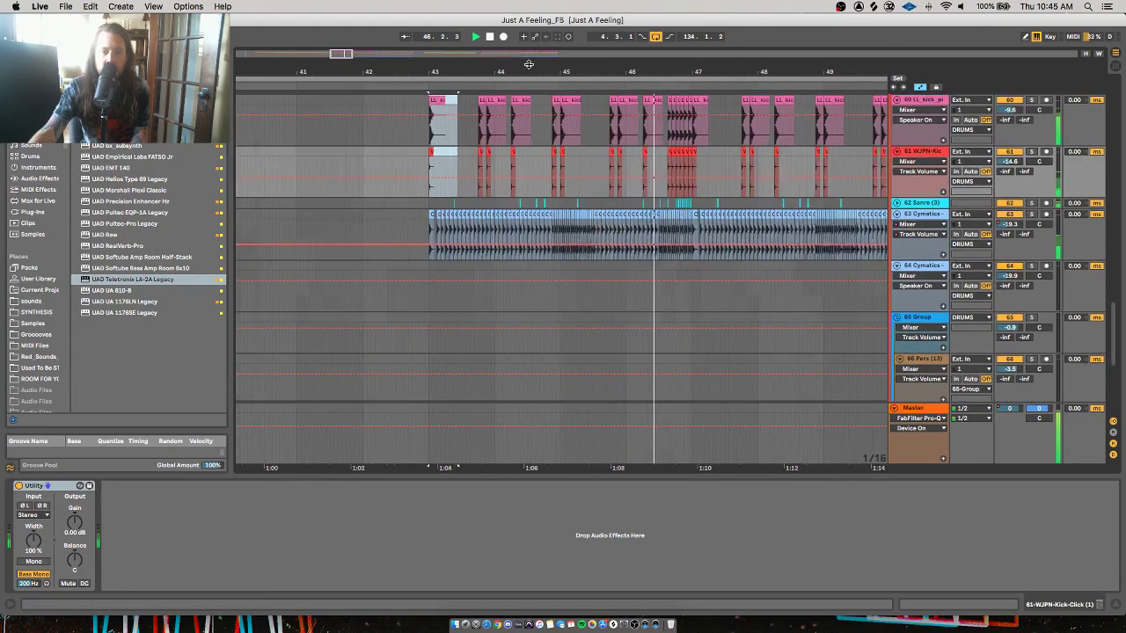
Select the Cymatics closed hi-hat track at bar 43 and listen to its pattern with its effects chain shown
left_click(433, 214)
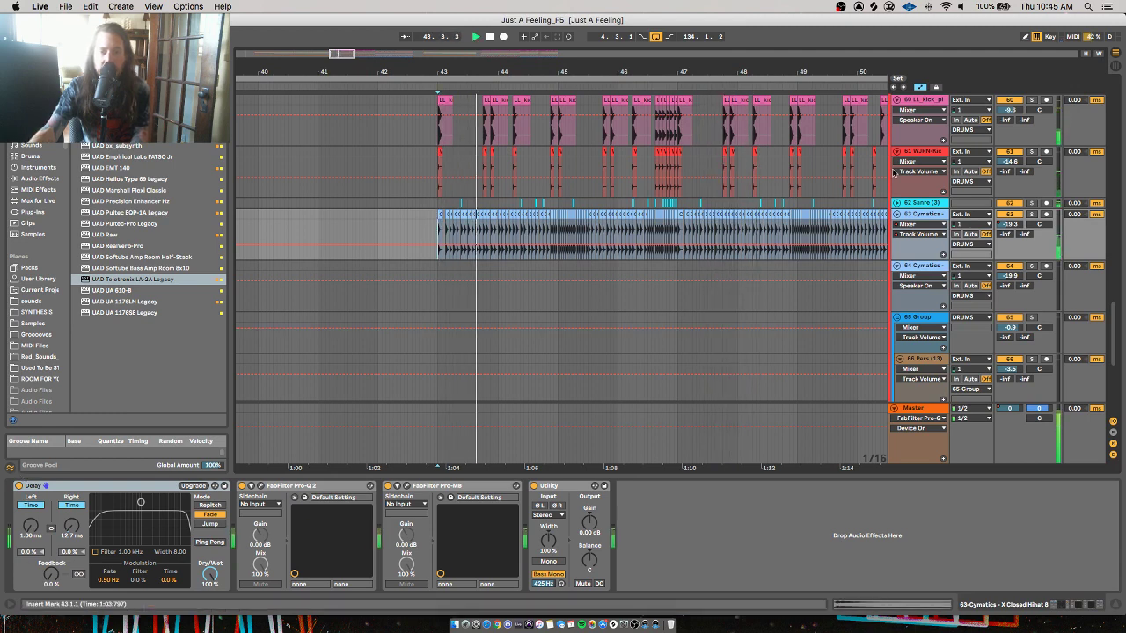
scroll(851, 179, "up", 3)
scroll(852, 178, "up", 1)
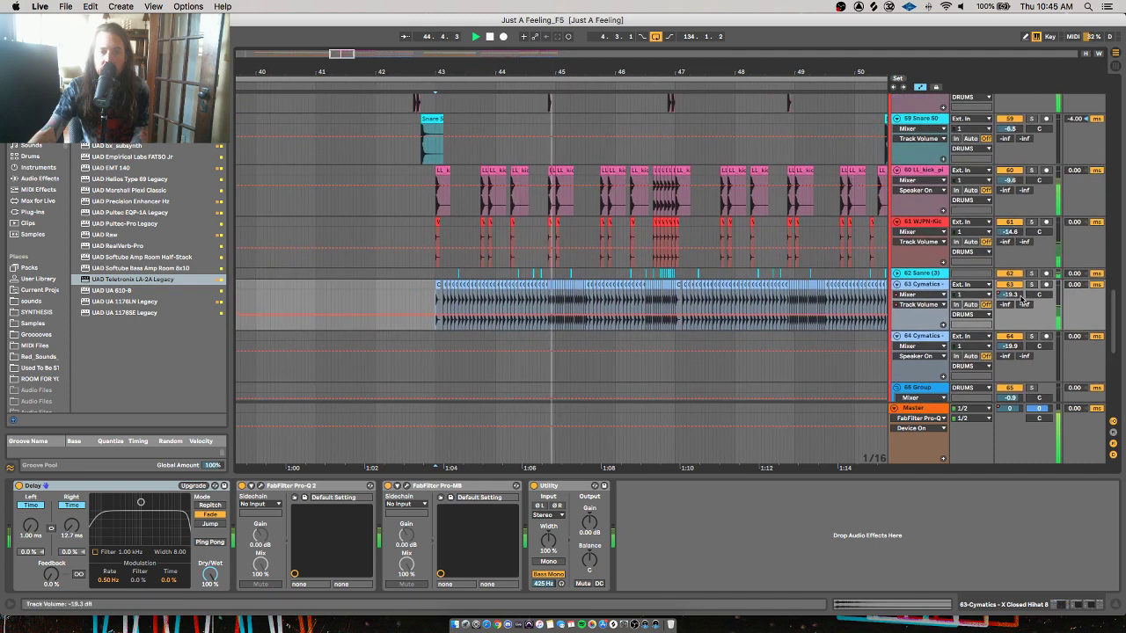
Unfold the 62 Sanre (3) track and audition its hits in solo during playback from bar 46
left_click(640, 275)
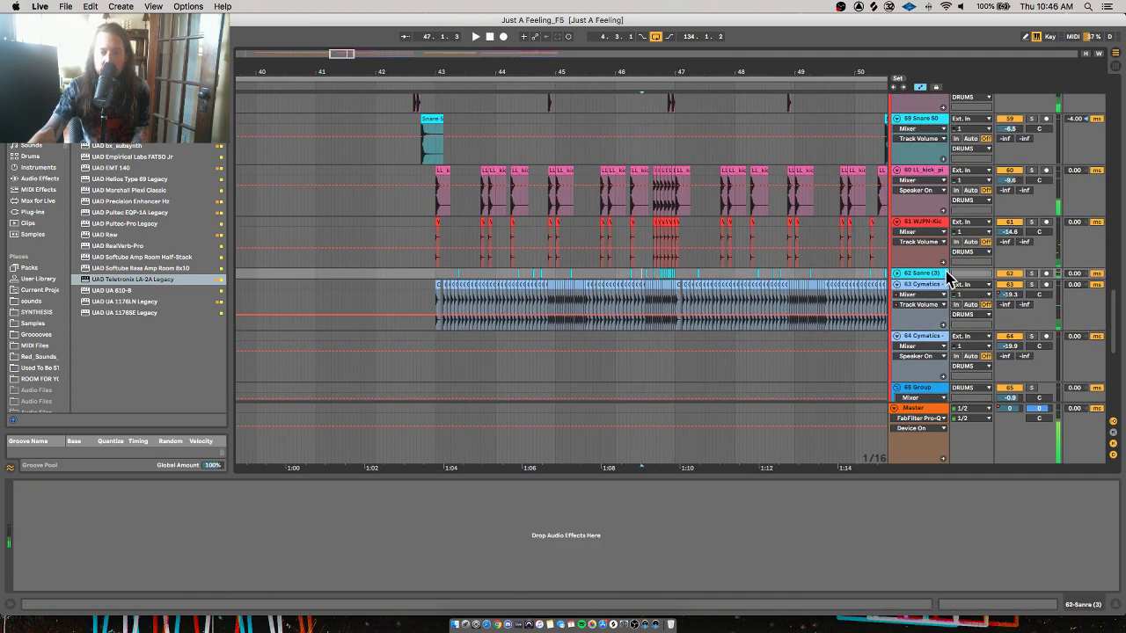
left_click(894, 272)
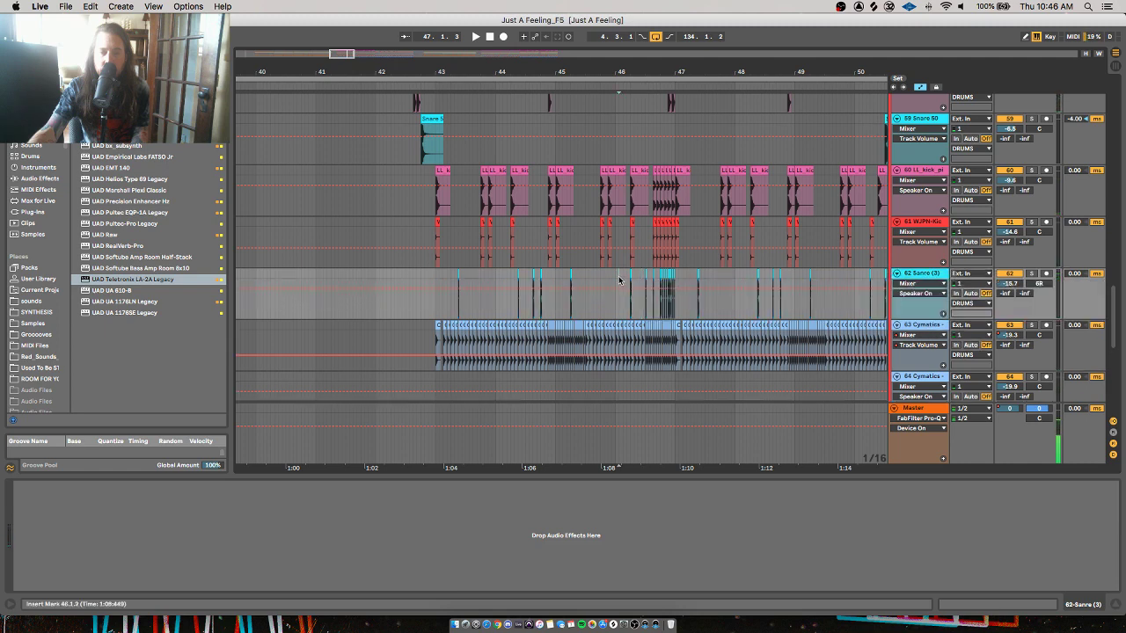
left_click(1032, 274)
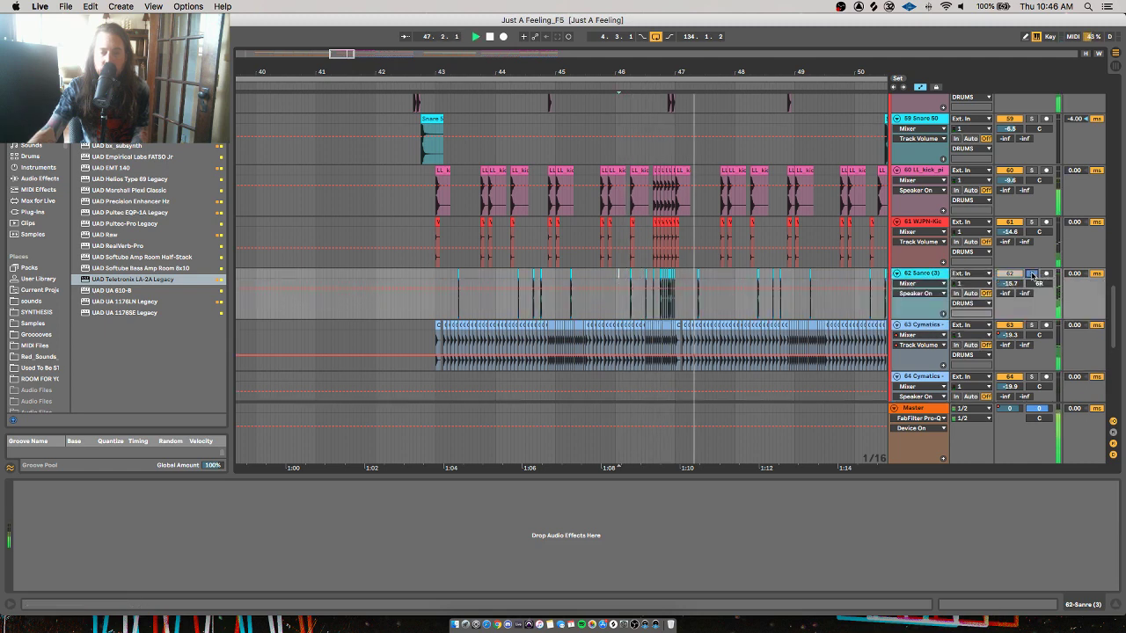
scroll(1025, 263, "up", 10)
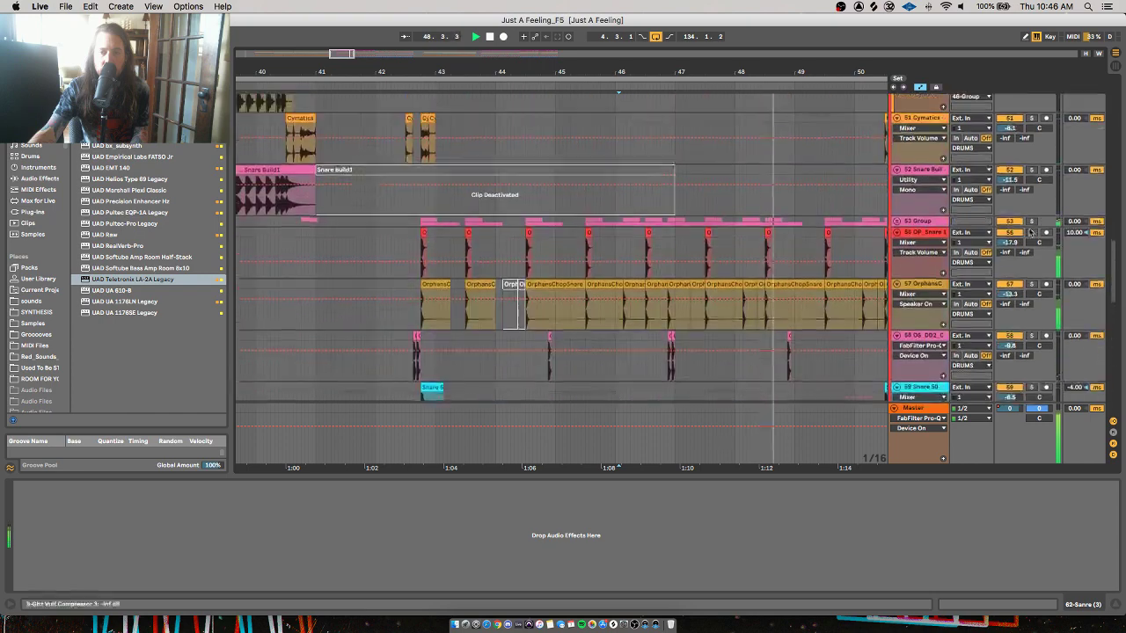
scroll(1020, 246, "up", 10)
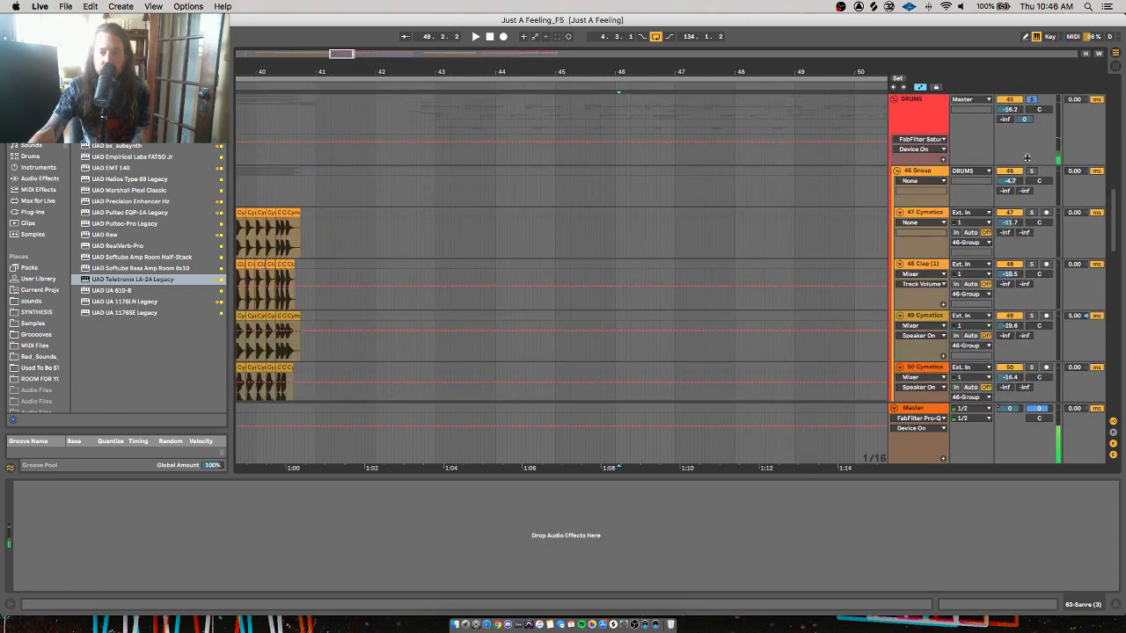
Solo the 53 Group, OP_Snare 1 and OrphansChopSnare tracks and play the layered snares from 42.4.1
scroll(1029, 169, "down", 10)
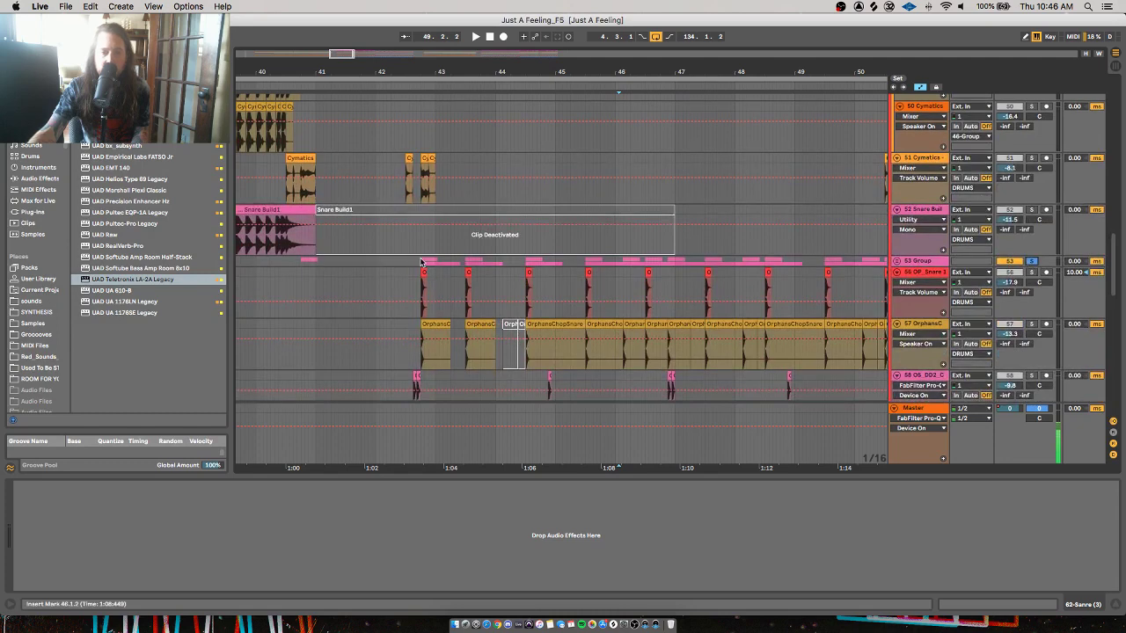
left_click(420, 262)
key("space")
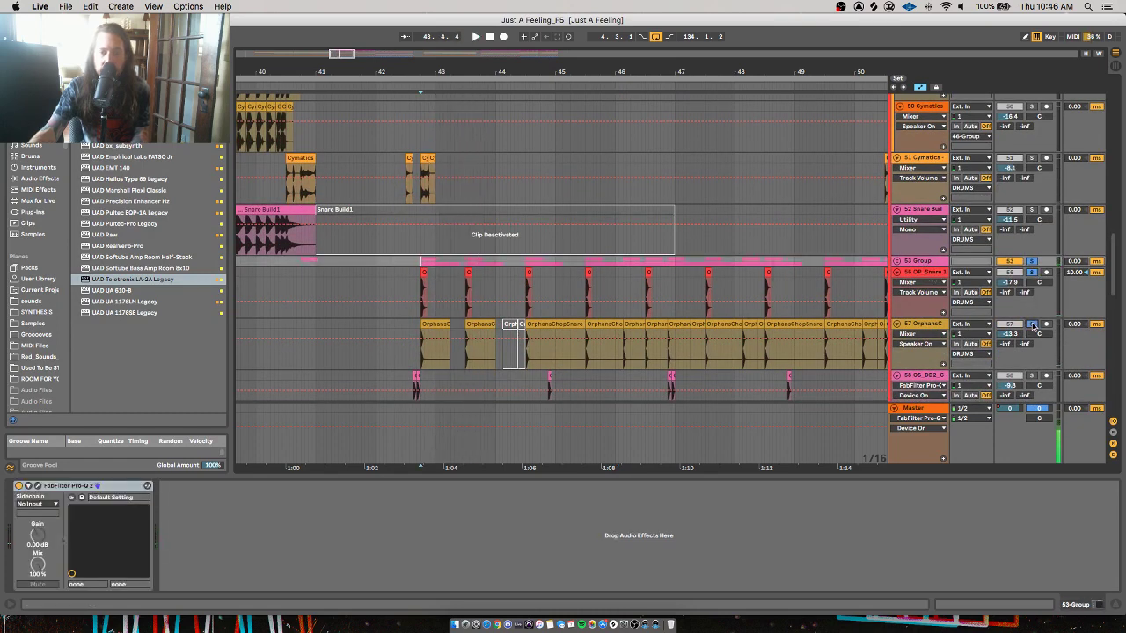
scroll(1033, 326, "down", 3)
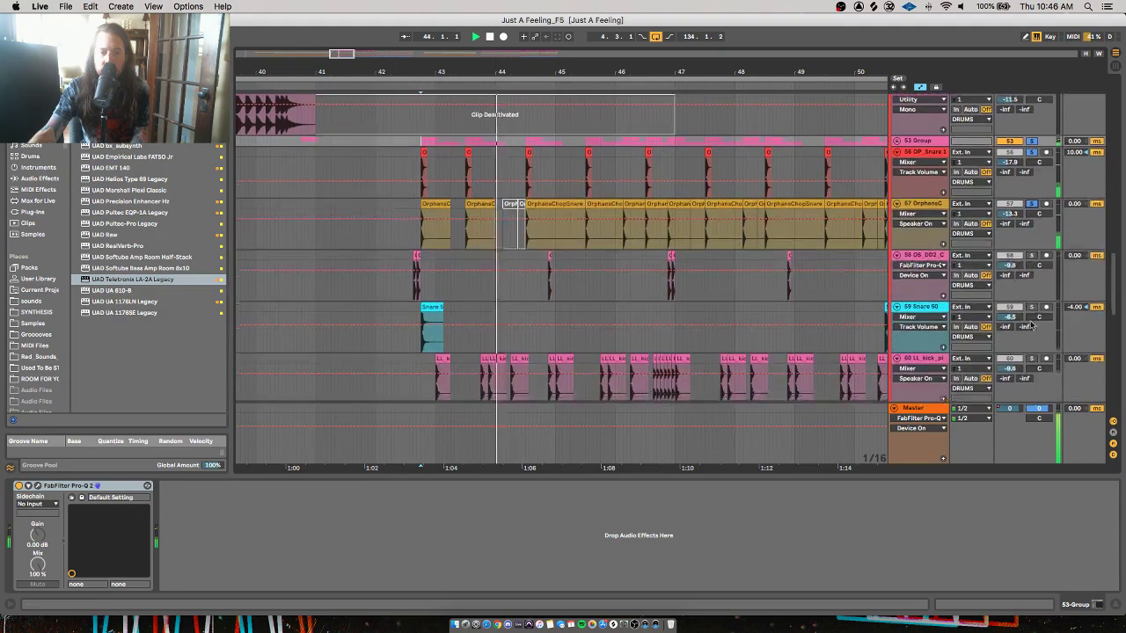
scroll(1031, 326, "down", 1)
scroll(1011, 264, "up", 1)
key("space")
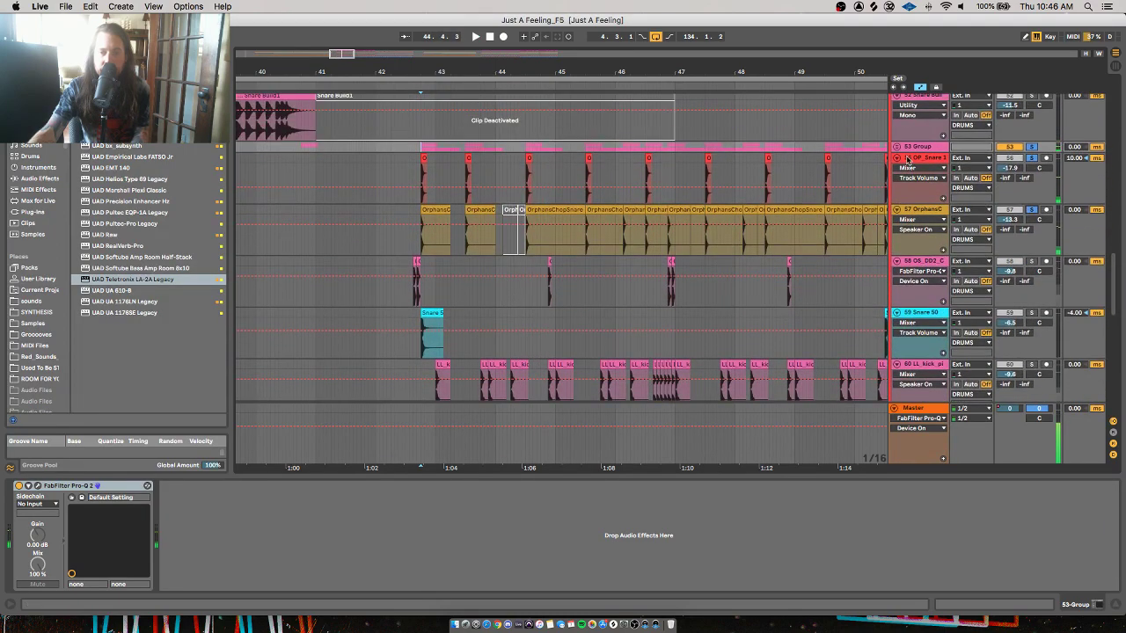
Solo the OP_Snare 1 track, play its first clip at 42.4.1 and open the clip's sample settings
left_click_drag(398, 72, 429, 132)
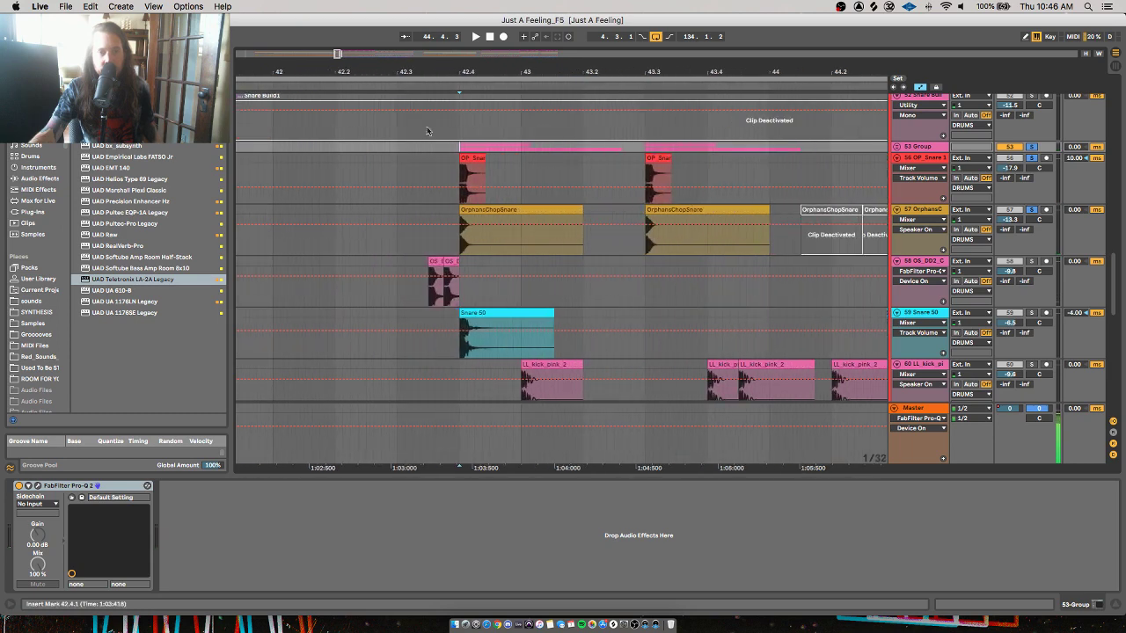
left_click(471, 161)
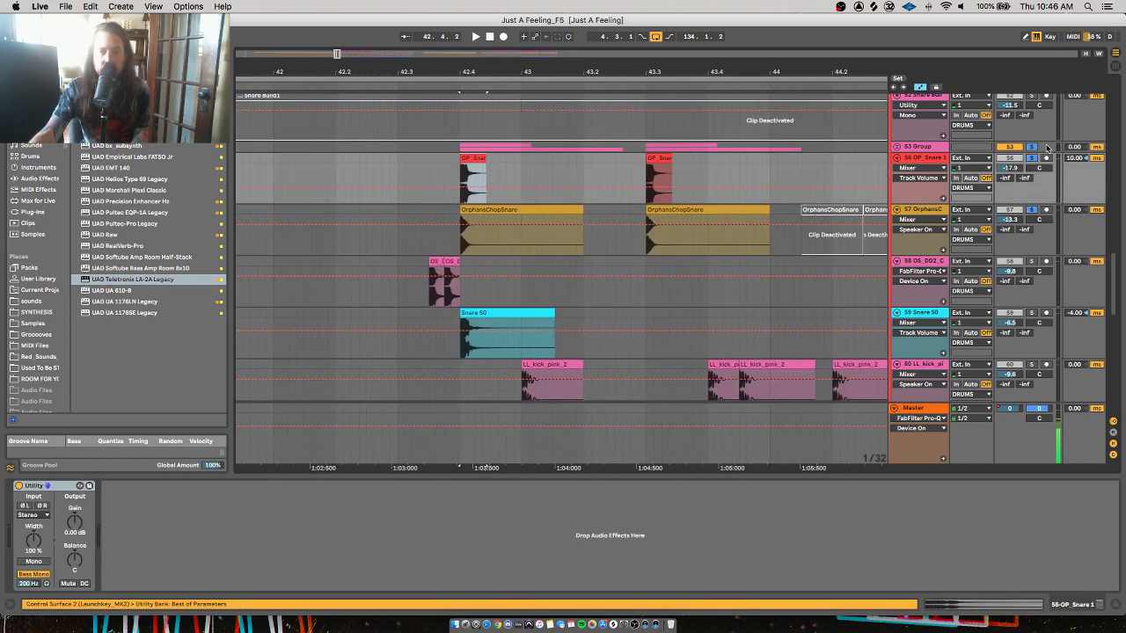
scroll(1040, 220, "up", 1)
key("space")
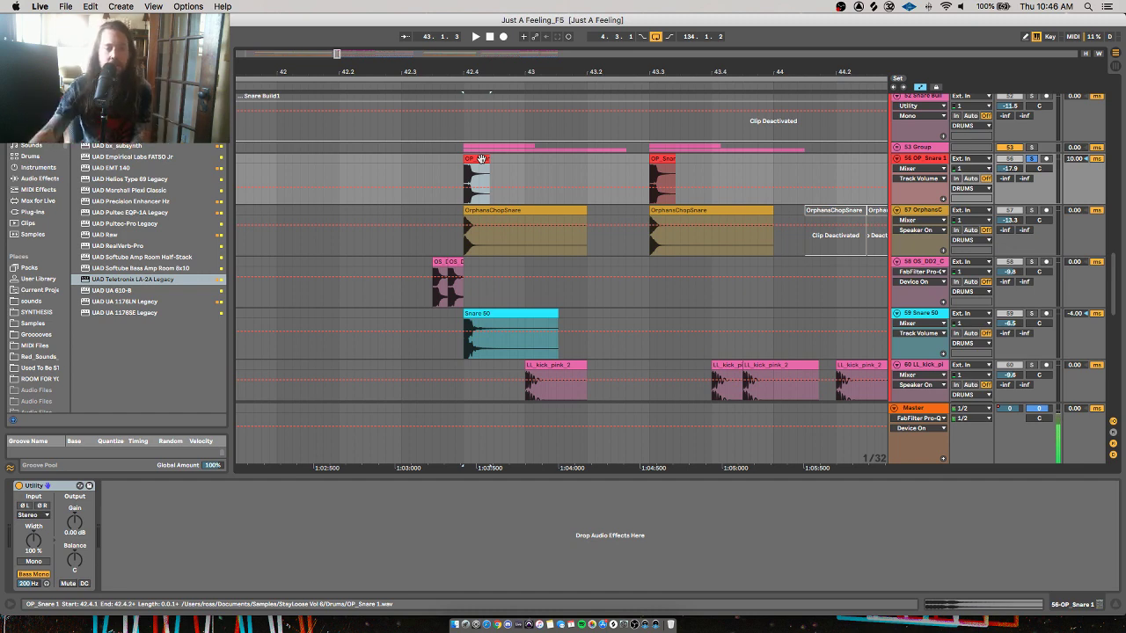
double_click(481, 159)
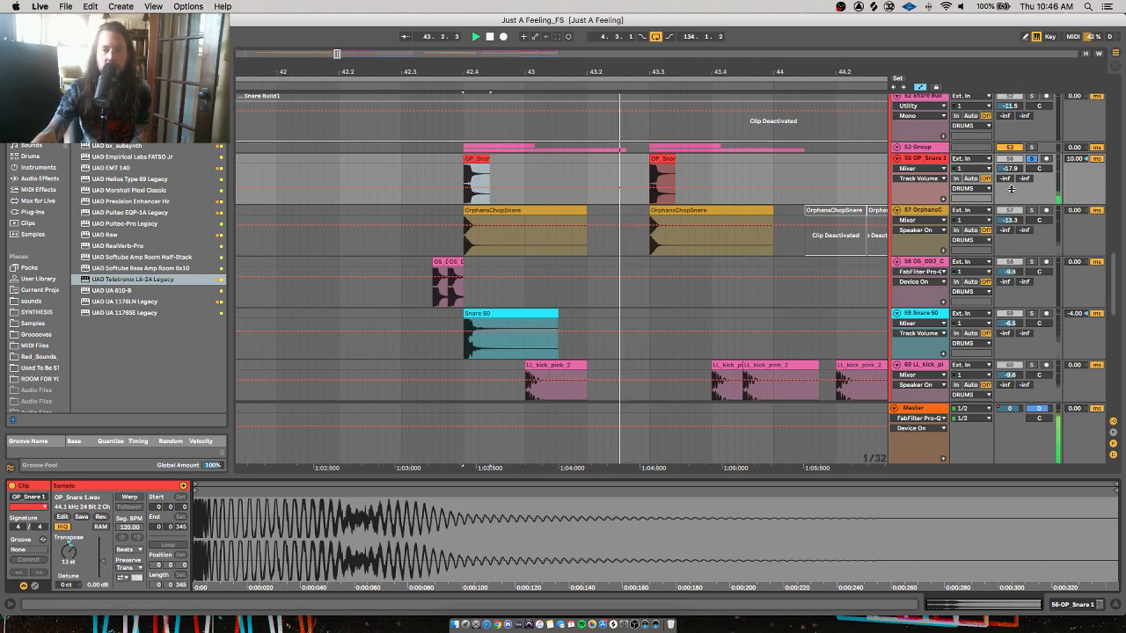
key("space")
Look over the rest of the DRUMS tracks, then replay the first OP_Snare 1 clip in solo
scroll(1025, 238, "down", 15)
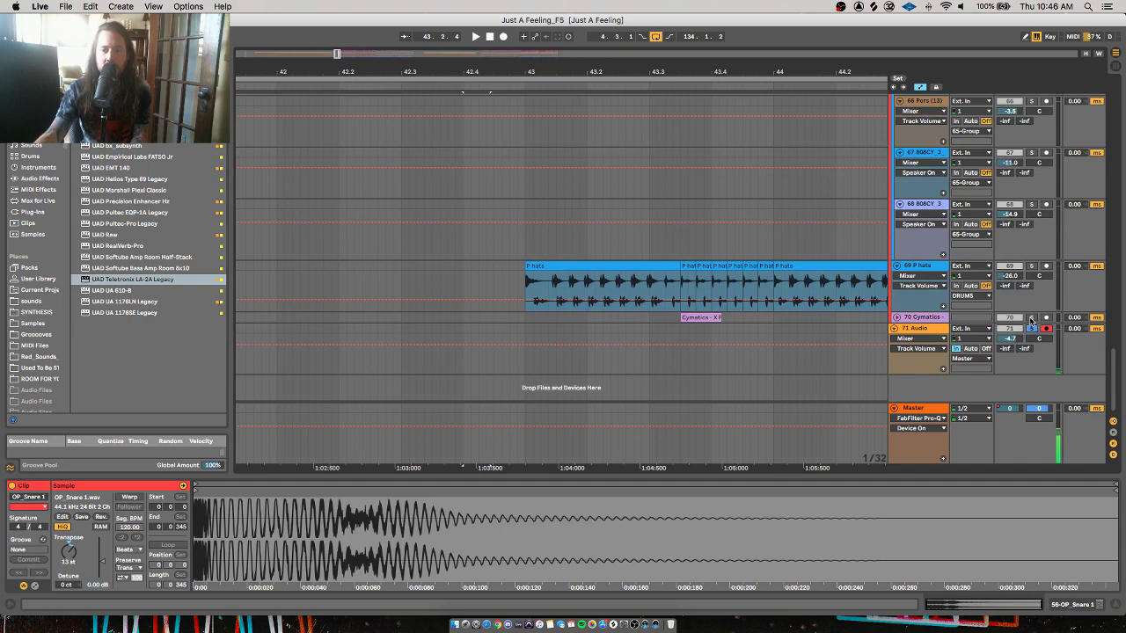
scroll(1031, 321, "up", 15)
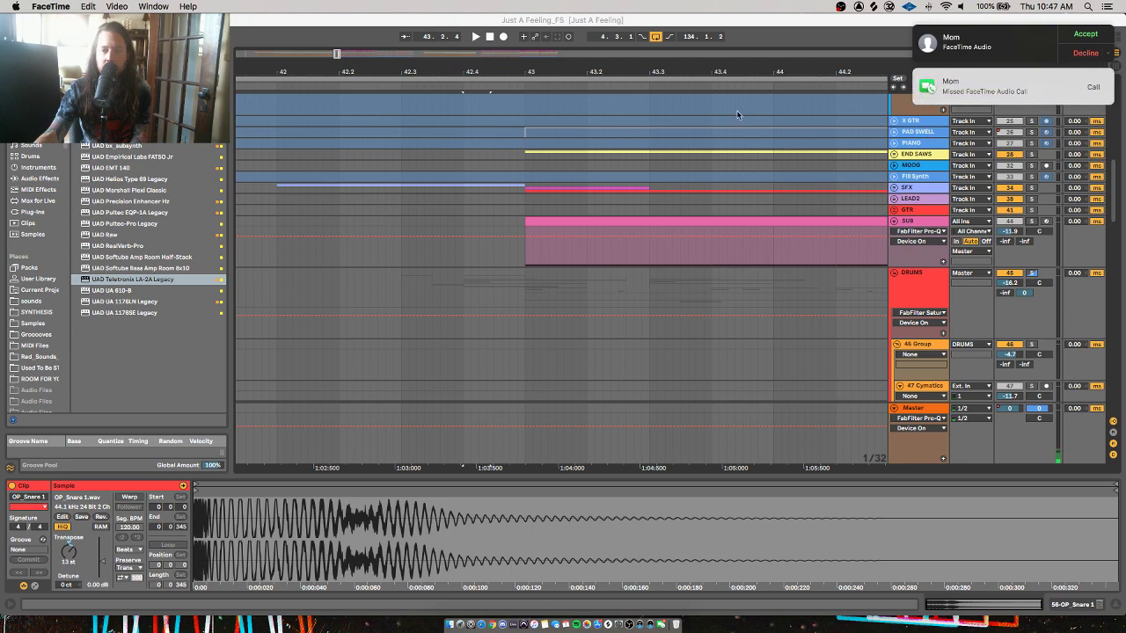
scroll(671, 156, "down", 10)
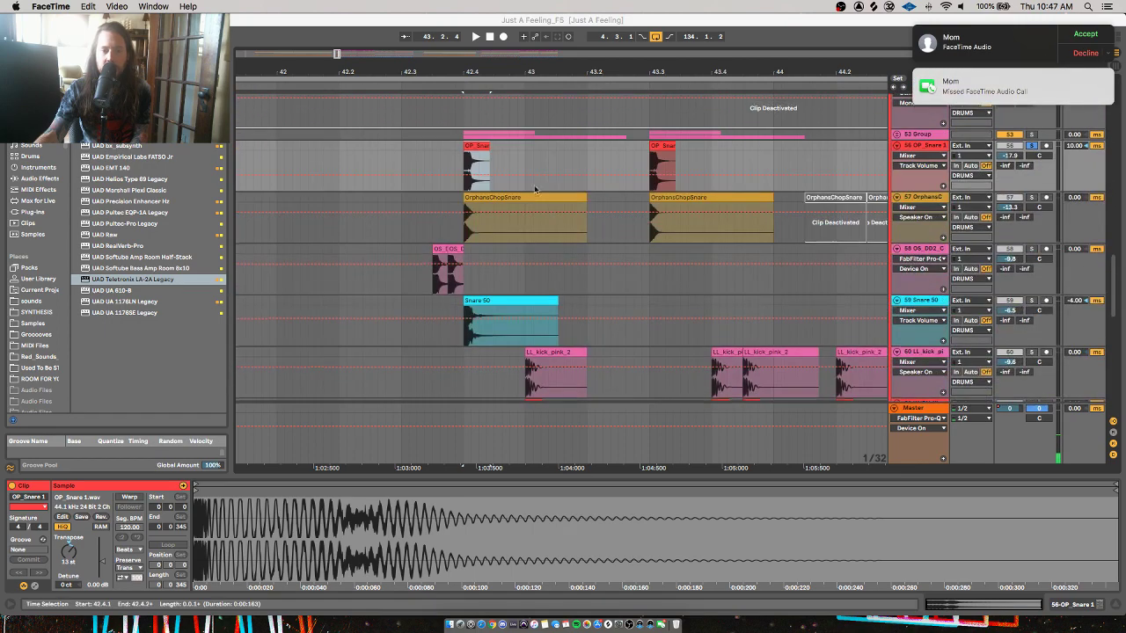
left_click(475, 146)
key("space")
key("space")
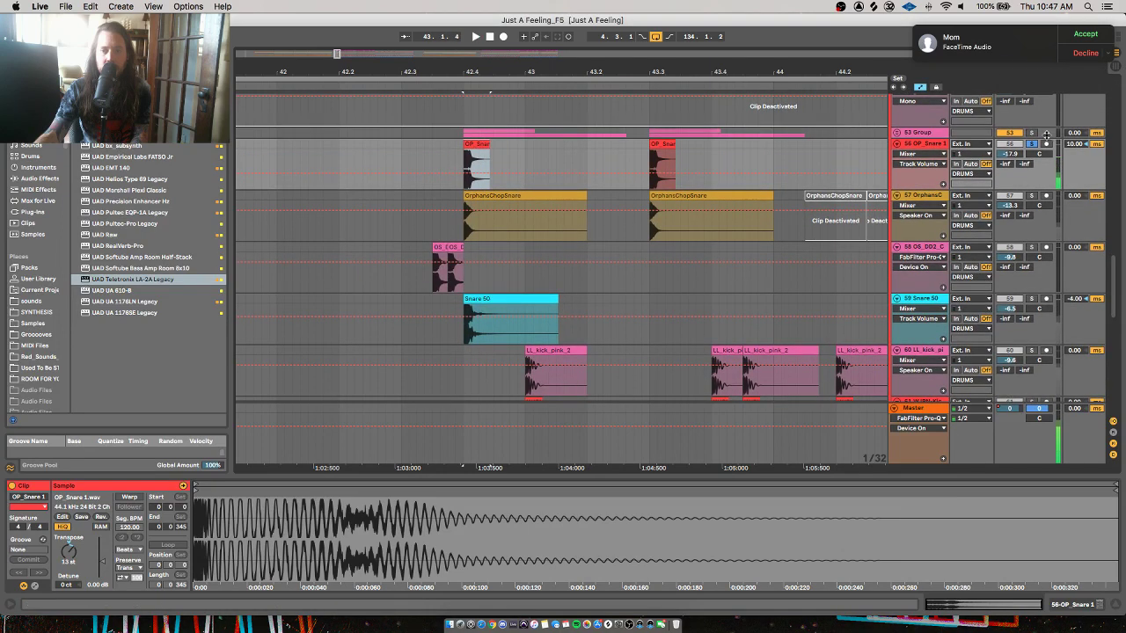
Solo the OrphansChopSnare track together with OP_Snare 1 and play the two layered from 42.4.1
scroll(1036, 176, "down", 1)
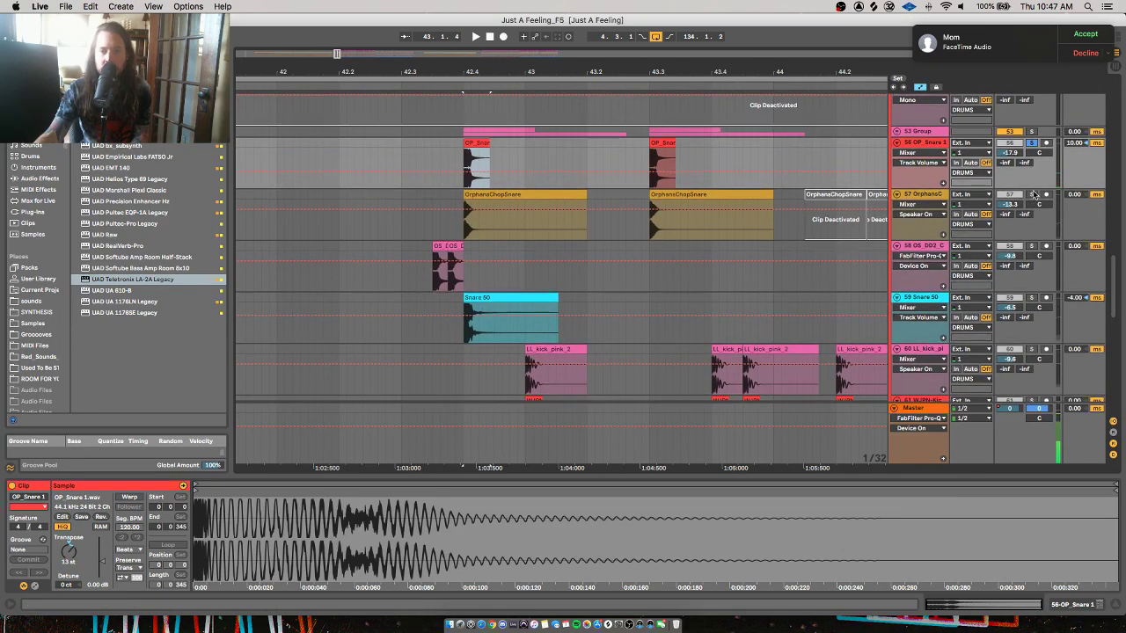
left_click(492, 195)
key("space")
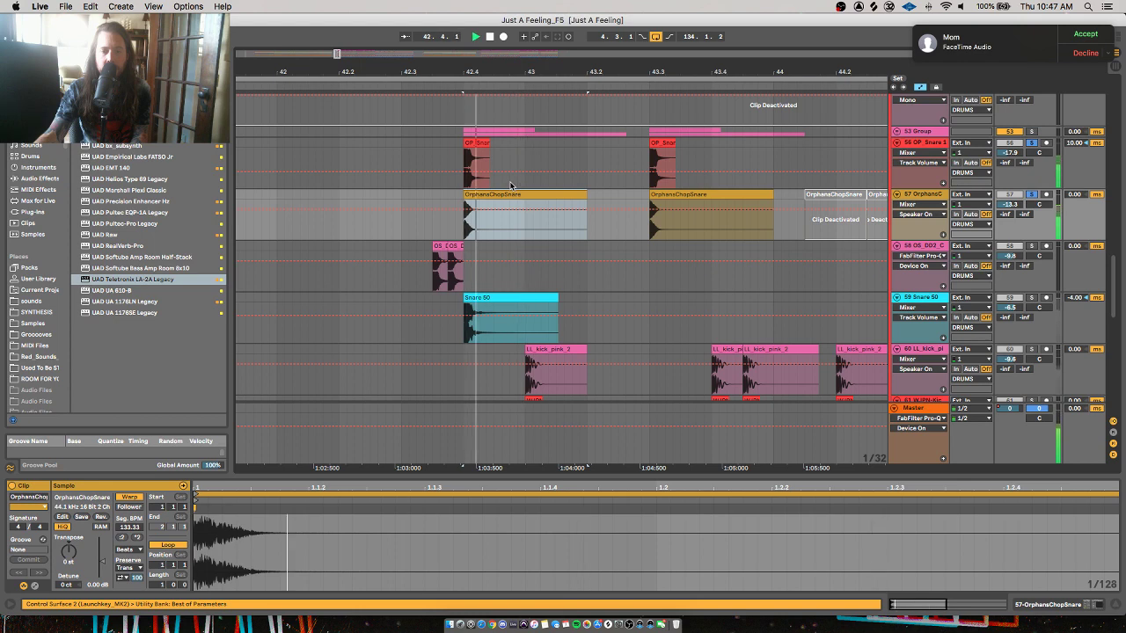
key("space")
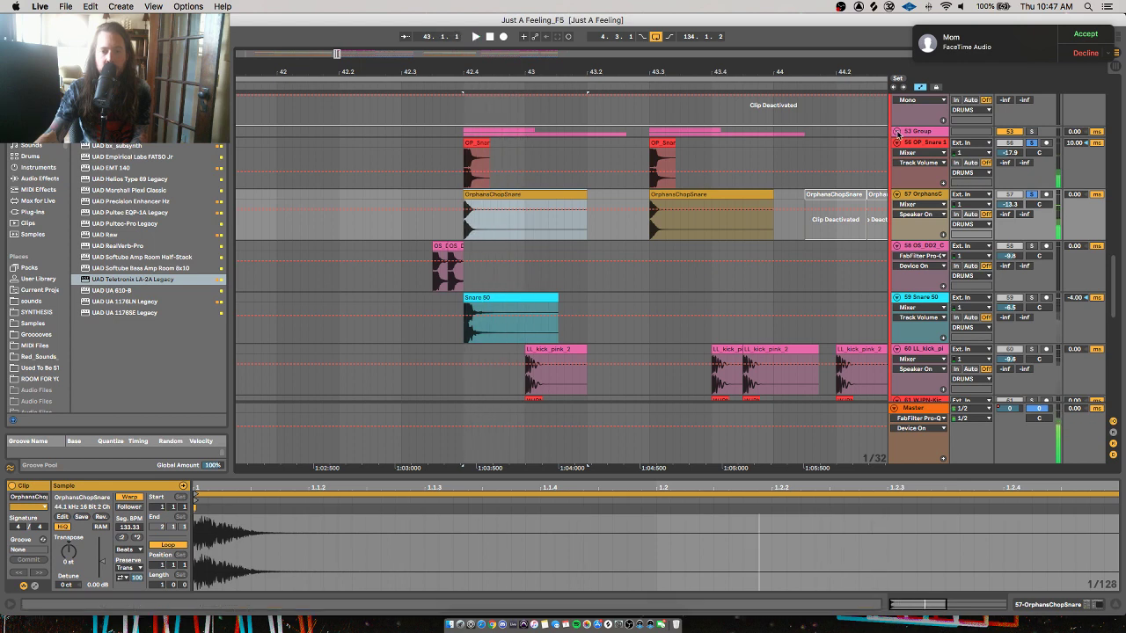
Unfold the 53 Group, solo it alone and play its two Cymatics x San Holo snare clips together from 42.4.1
left_click(897, 132)
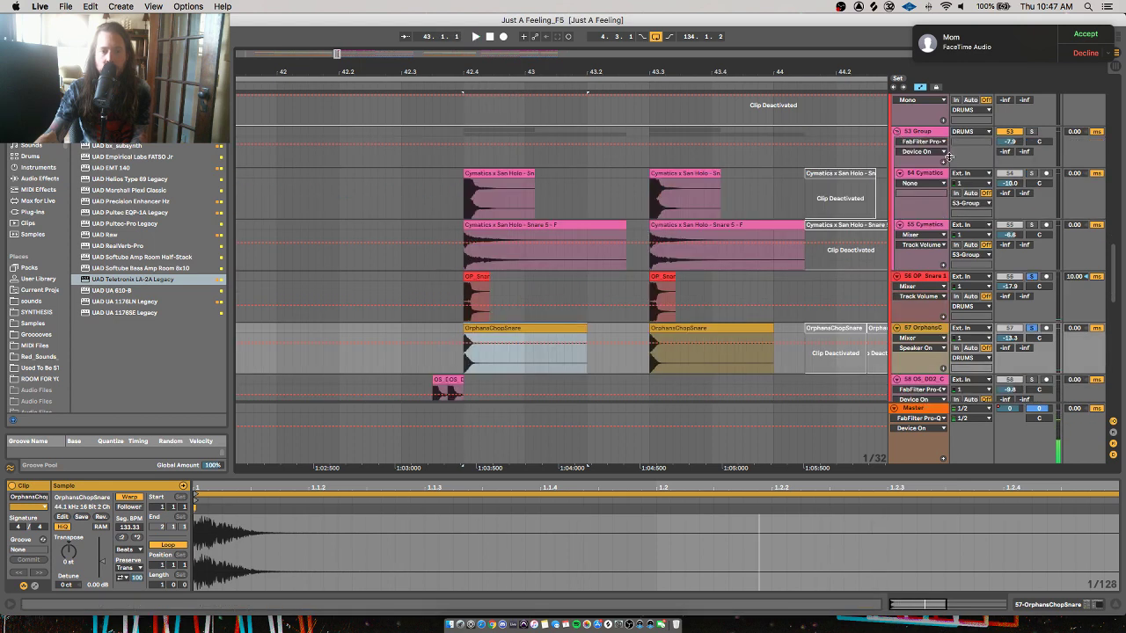
left_click_drag(476, 72, 487, 156)
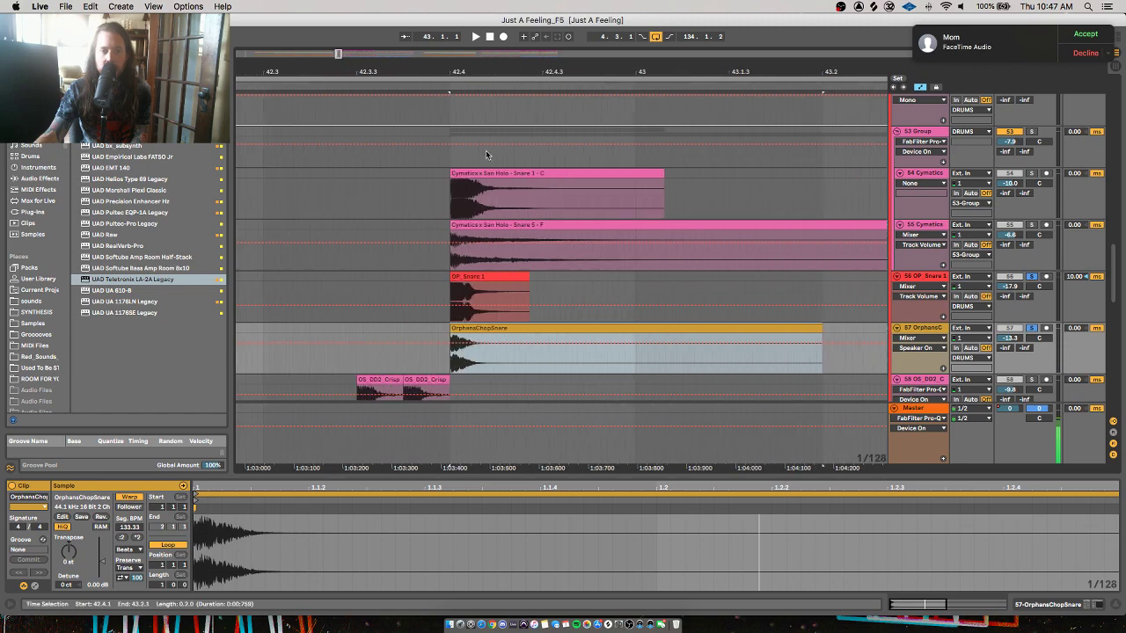
left_click(519, 225)
left_click(516, 184, "shift")
left_click(1033, 133)
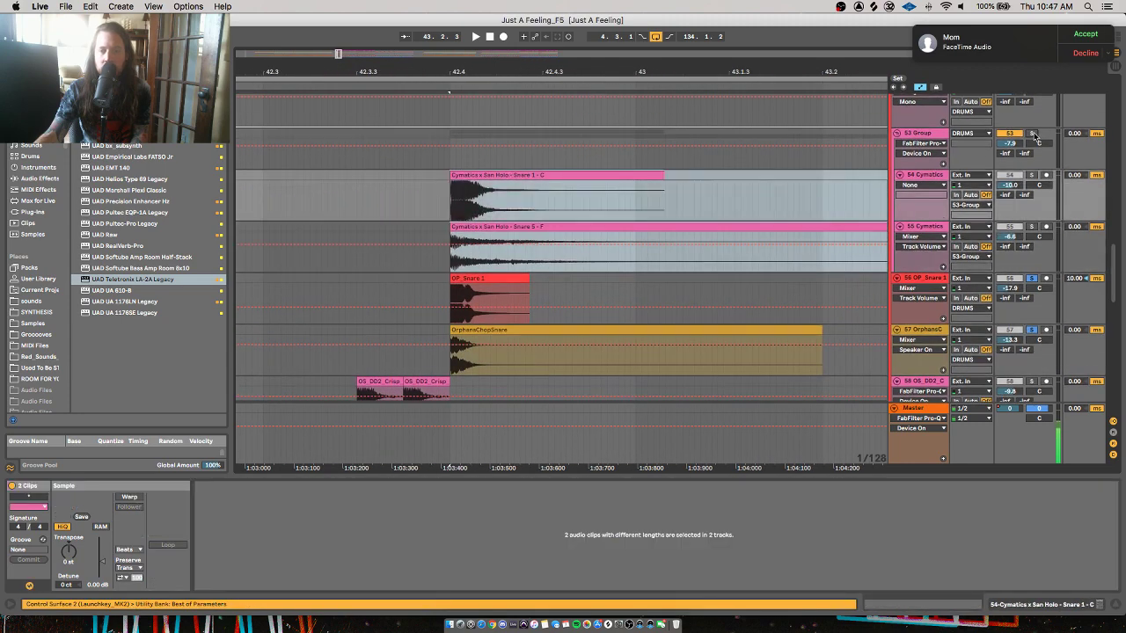
key("space")
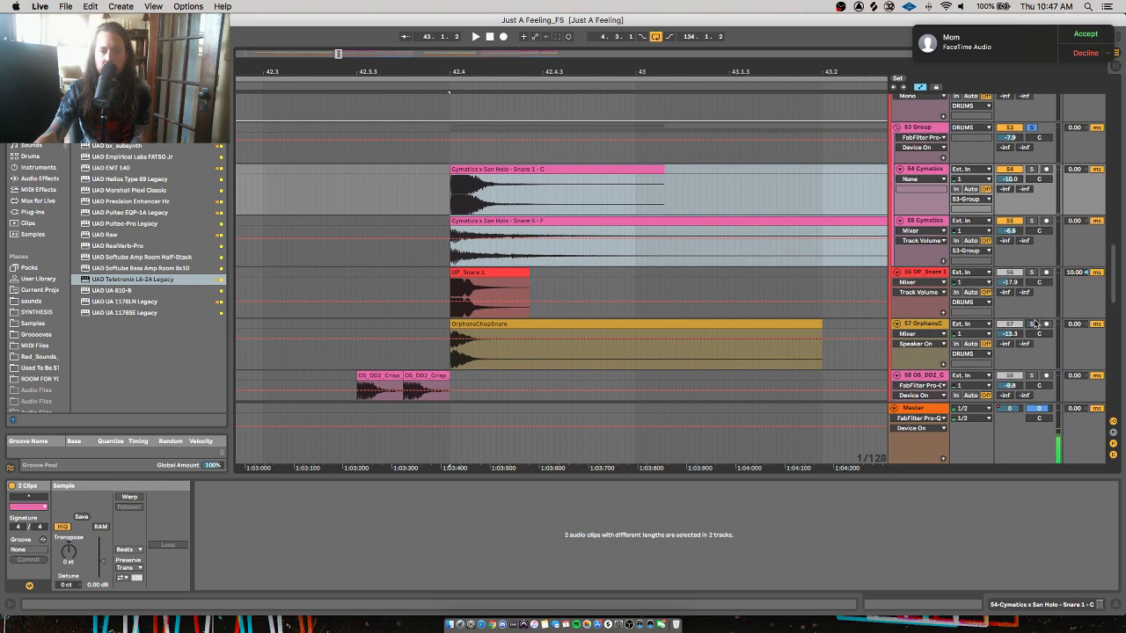
key("space")
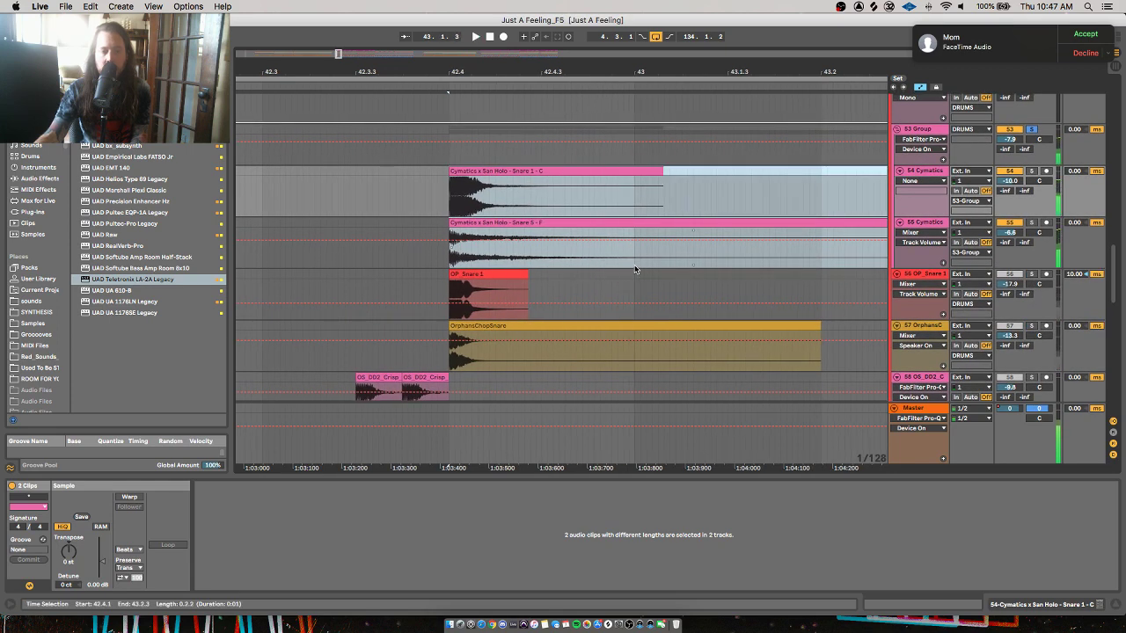
key("space")
Show the sample settings of the Cymatics x San Holo Snare 5 - F clip, followed by those of Snare 1 - C
left_click(564, 222)
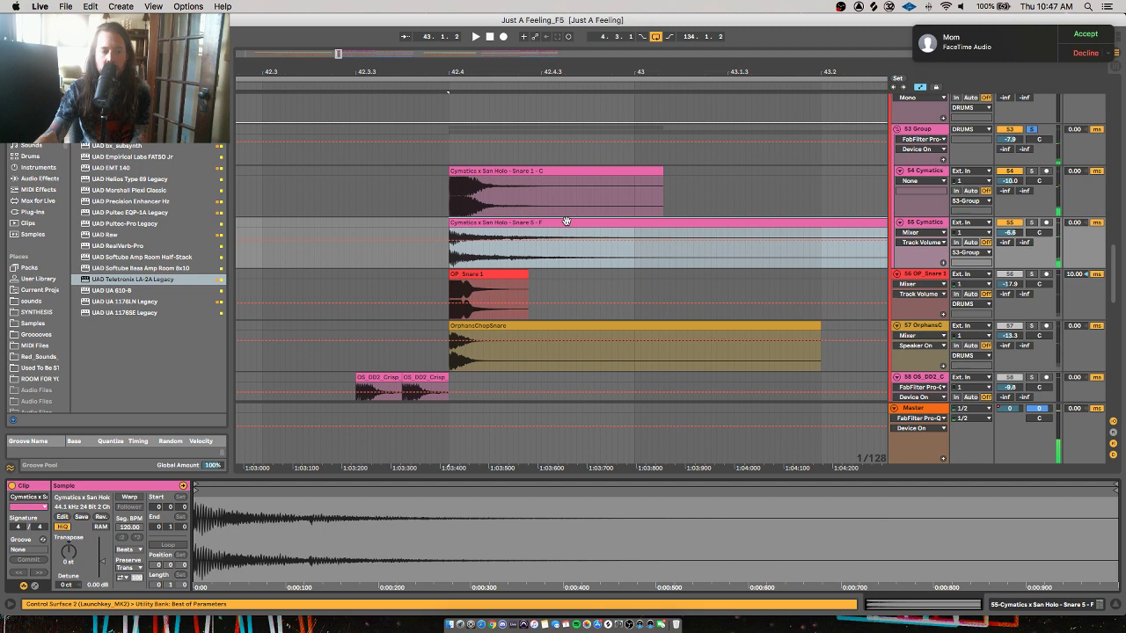
left_click(558, 171)
scroll(342, 131, "left", 3)
key("minus")
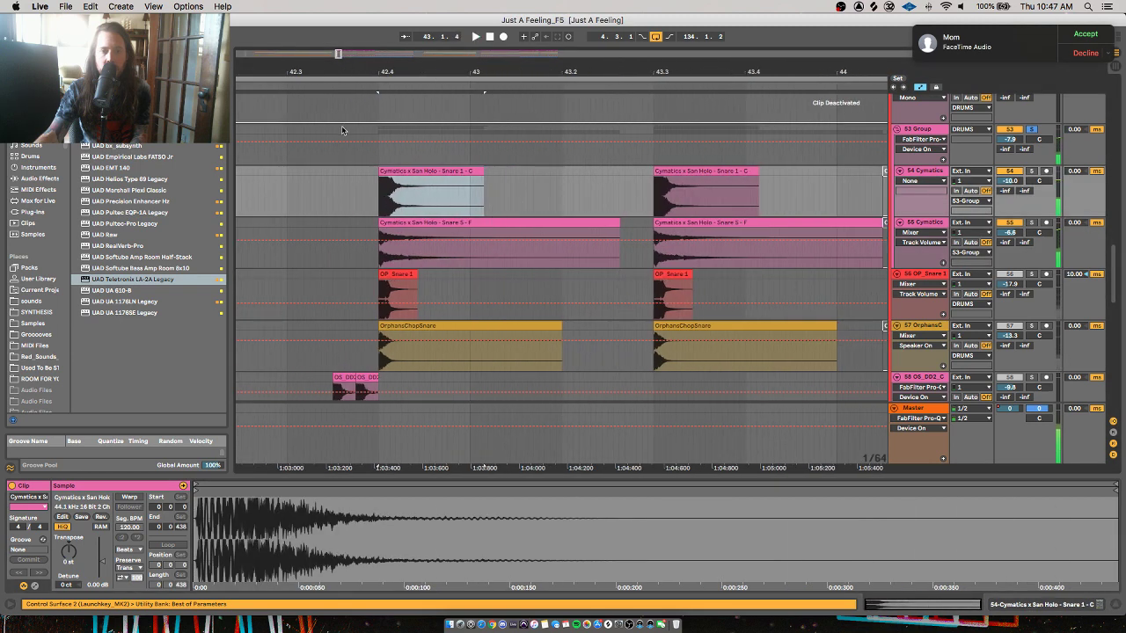
Inspect the EQ curve of the FabFilter Pro-Q 2 on the 53 Group and close its window
left_click(369, 128)
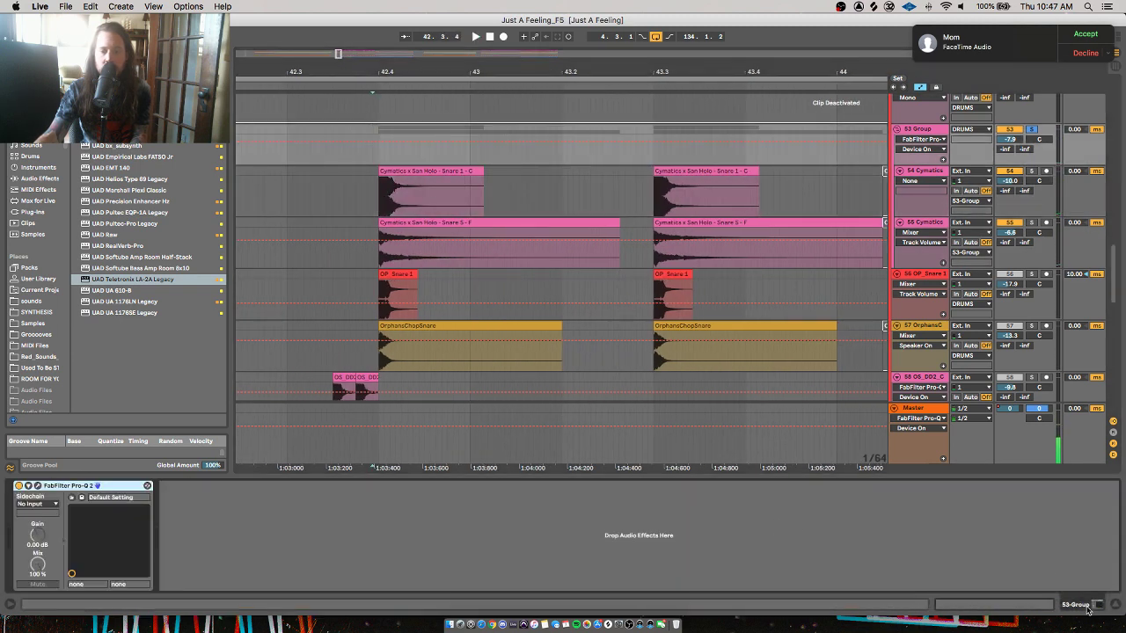
left_click(38, 485)
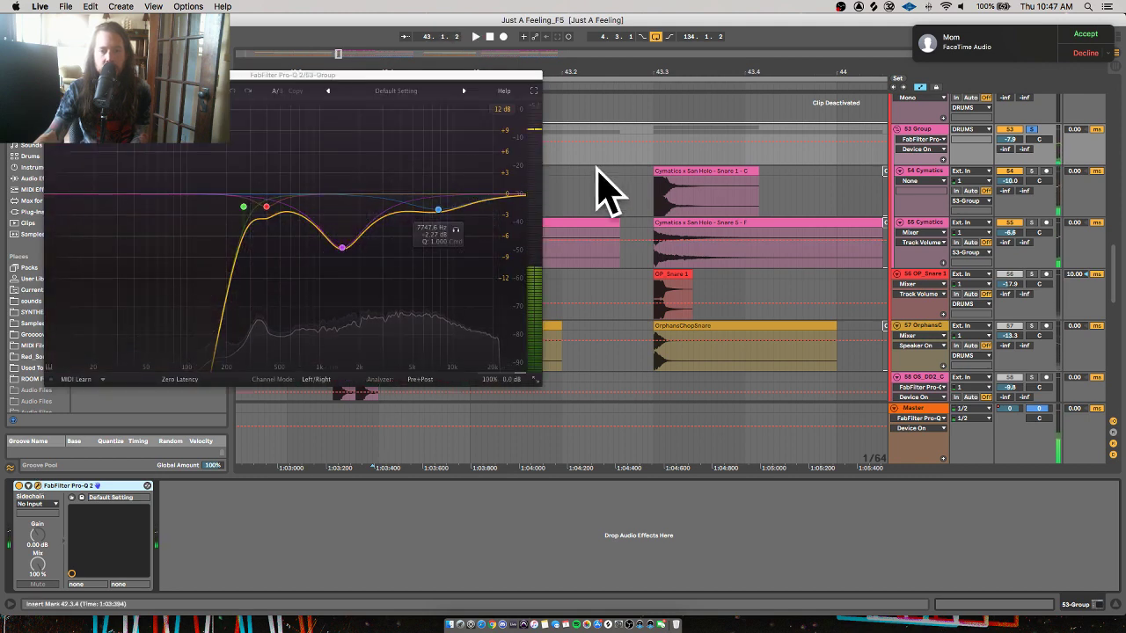
left_click(50, 75)
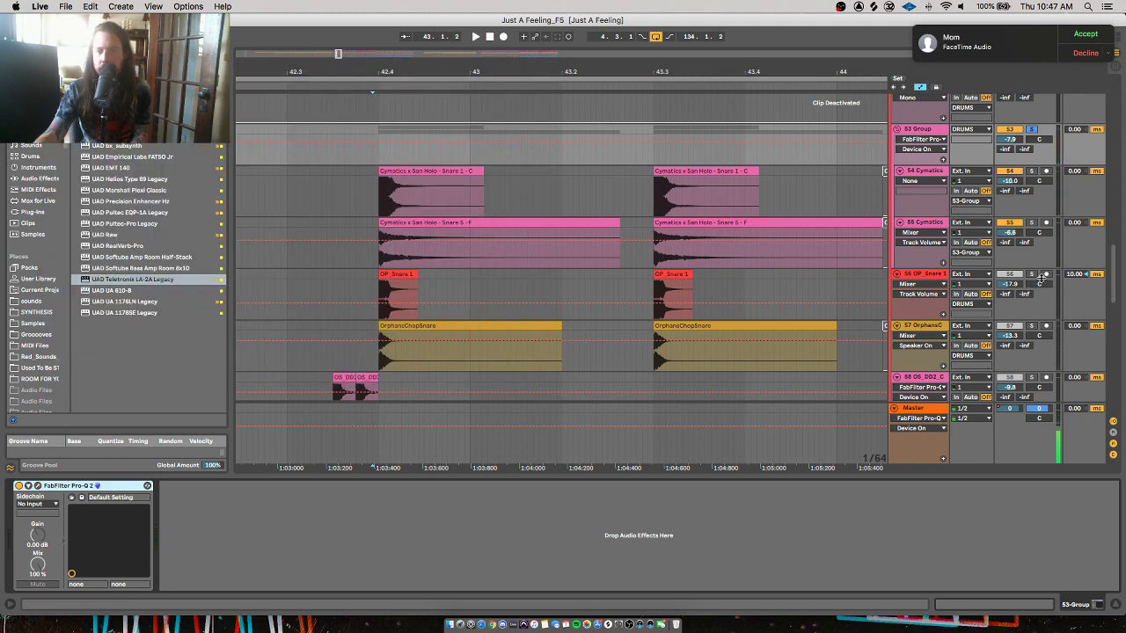
Add OP_Snare 1 and OrphansChopSnare to the 53 Group's solo and play the full snare layer from 42.3.4
left_click(1032, 274)
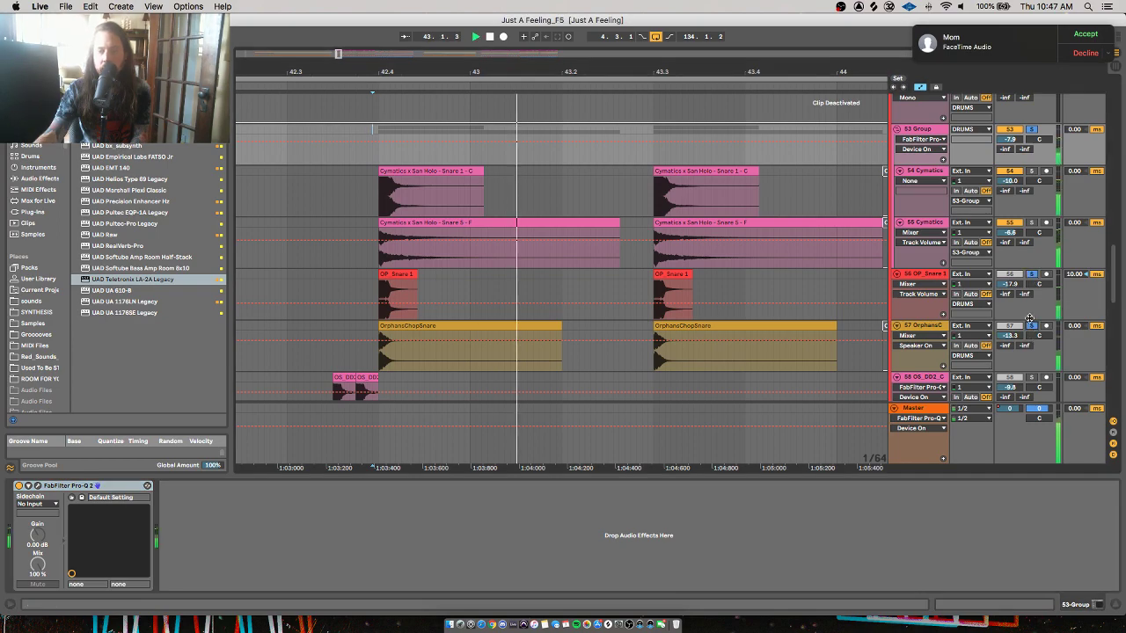
scroll(1029, 320, "down", 5)
scroll(1031, 321, "down", 4)
key("space")
key("space")
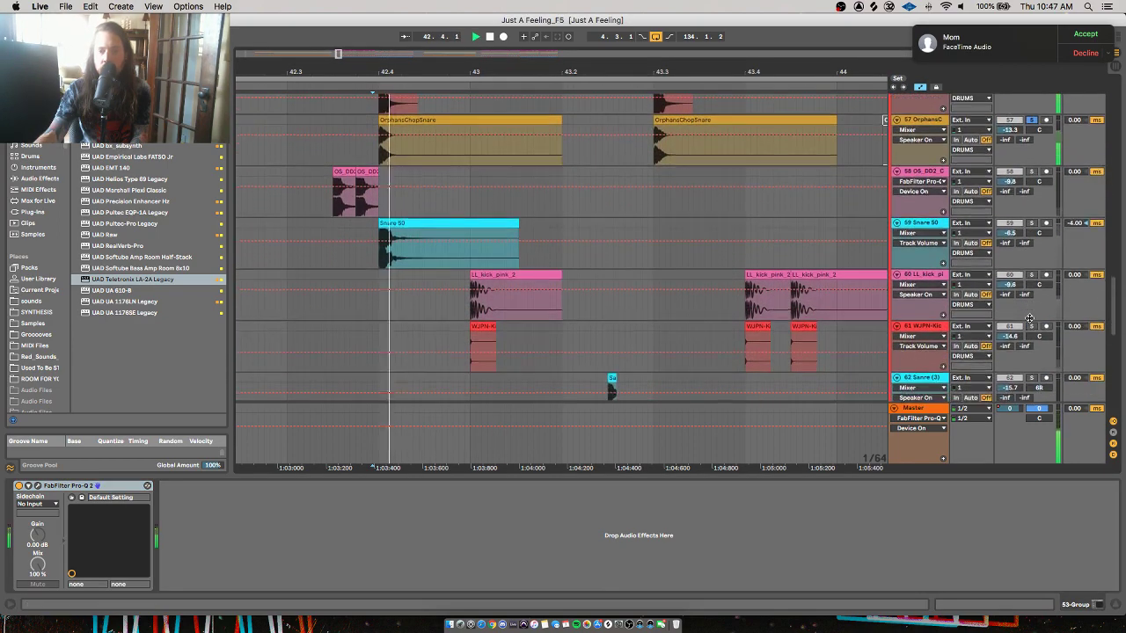
key("space")
Play the layered snares onward from 42.3.4 while looking over the remaining drum tracks down to P hats and 71 Audio
mouse_move(628, 74)
left_mouse_down()
mouse_move(551, 72)
mouse_move(501, 35)
left_mouse_up()
key("space")
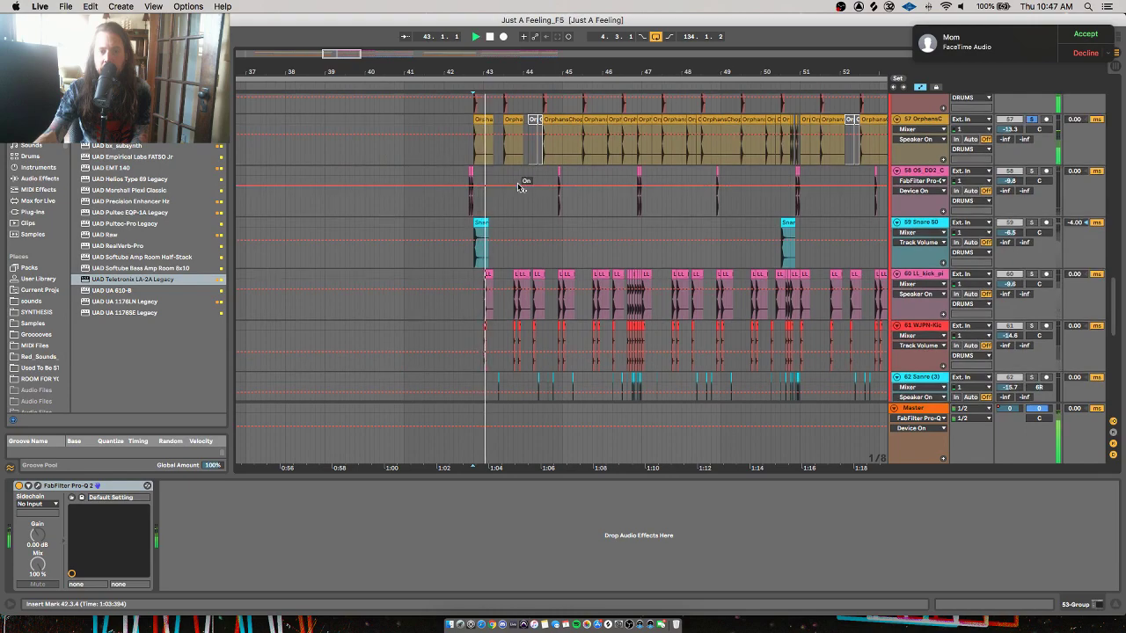
scroll(519, 186, "down", 6)
scroll(519, 191, "down", 3)
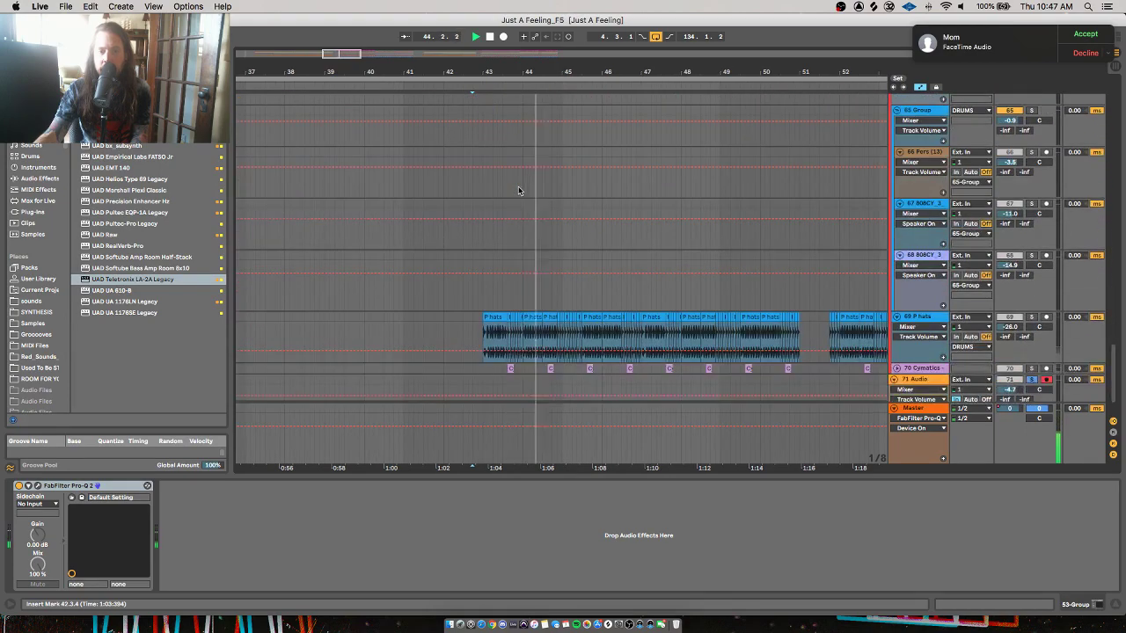
scroll(517, 189, "down", 10)
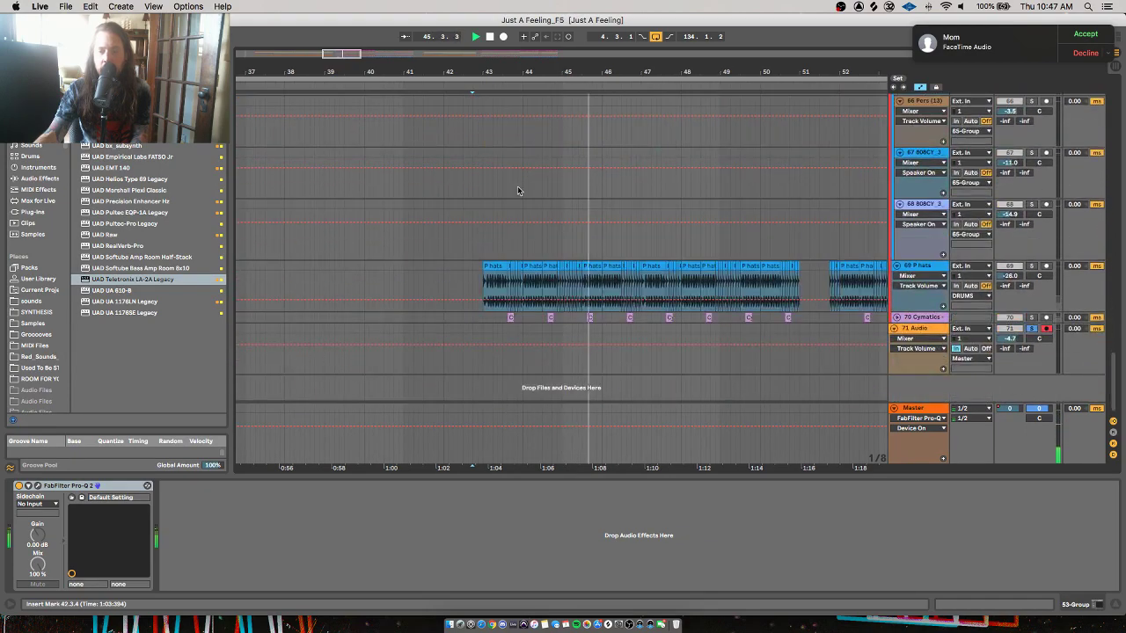
Solo the whole DRUMS group and audition all its layers together while looking through its tracks
scroll(912, 295, "up", 20)
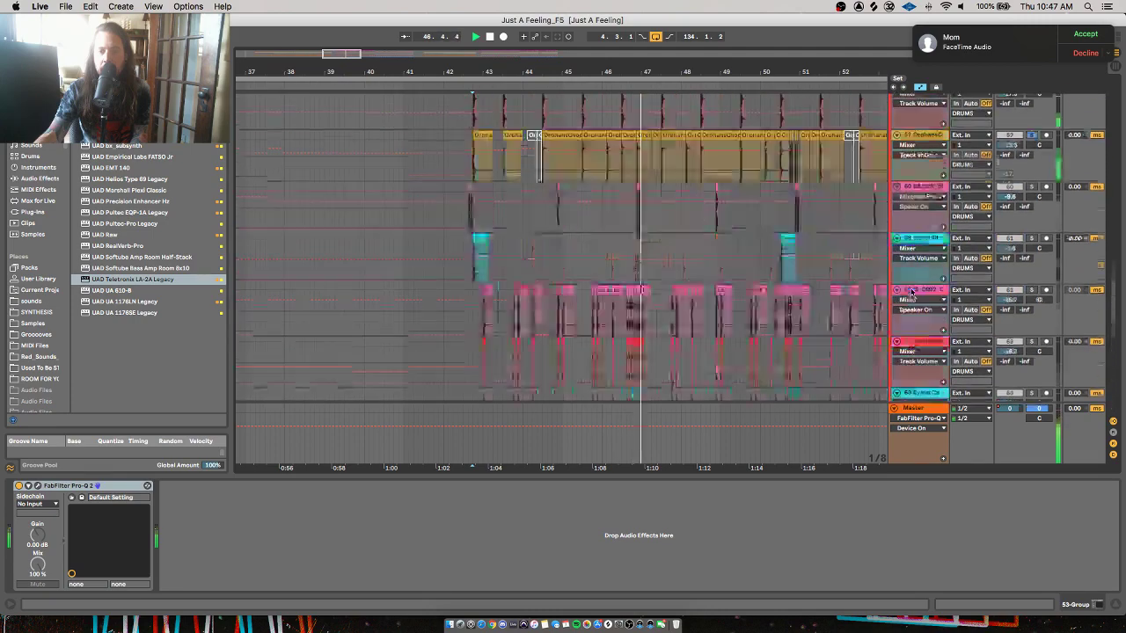
scroll(915, 198, "up", 15)
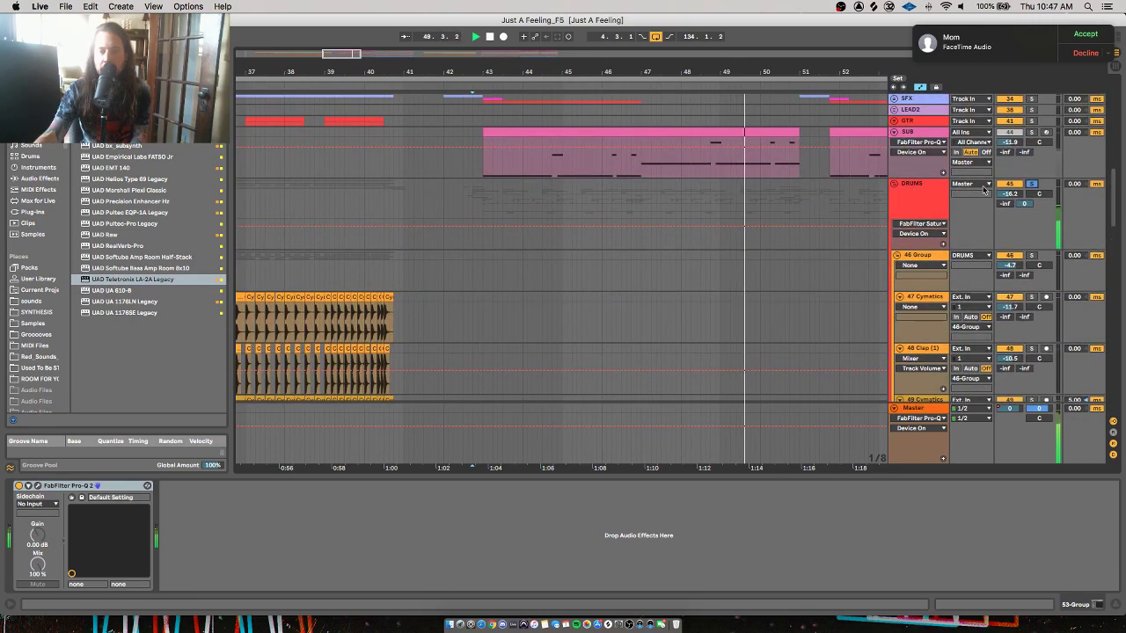
scroll(919, 190, "down", 20)
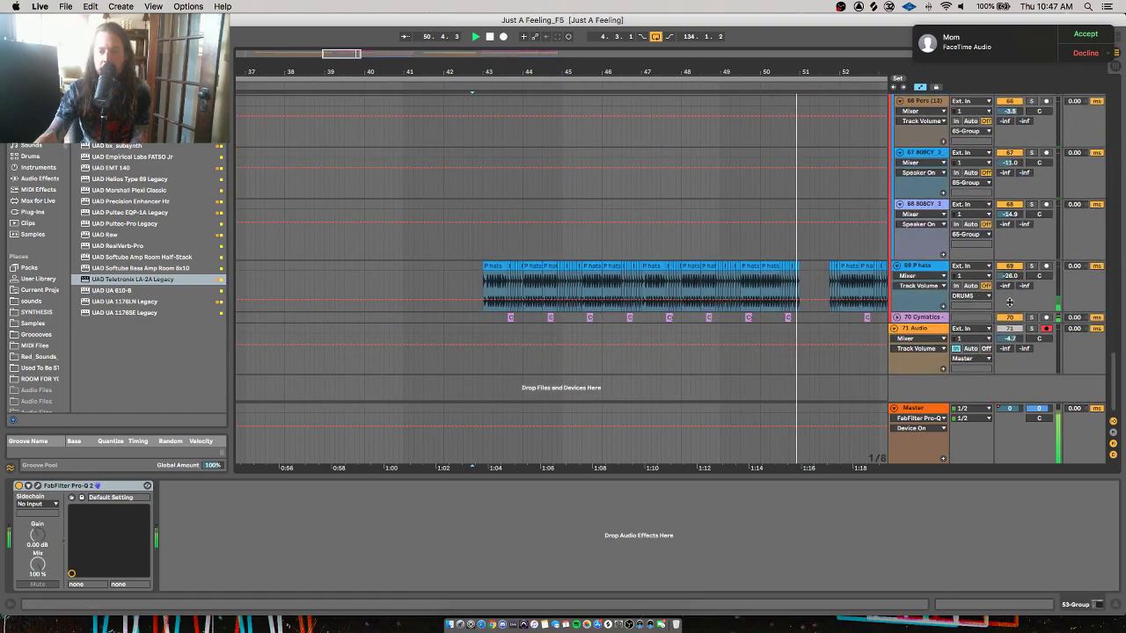
scroll(1034, 329, "up", 20)
key("space")
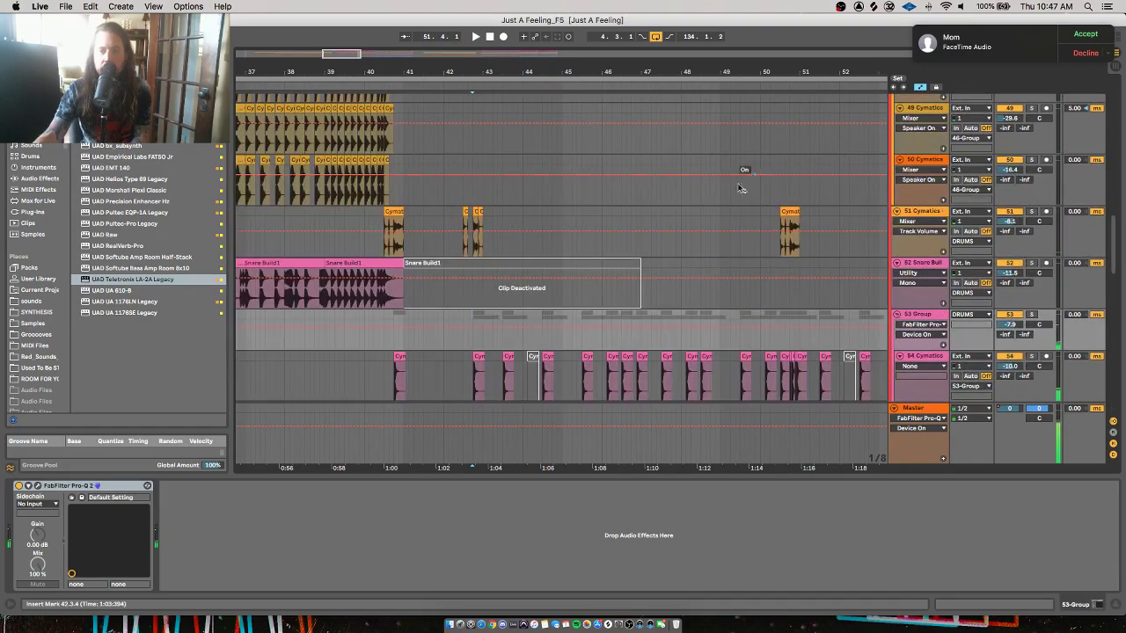
Fold the DRUMS group to show its effect chain and place the playback start at 43.1.1
scroll(648, 222, "up", 3)
left_click(420, 134)
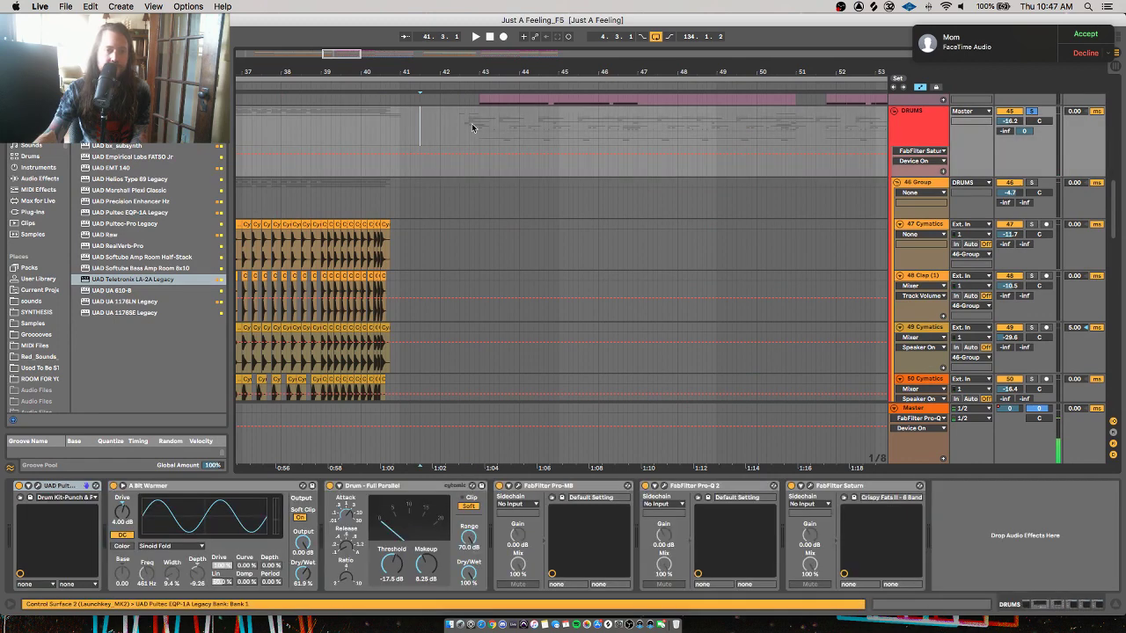
left_click(906, 113)
left_click(894, 111)
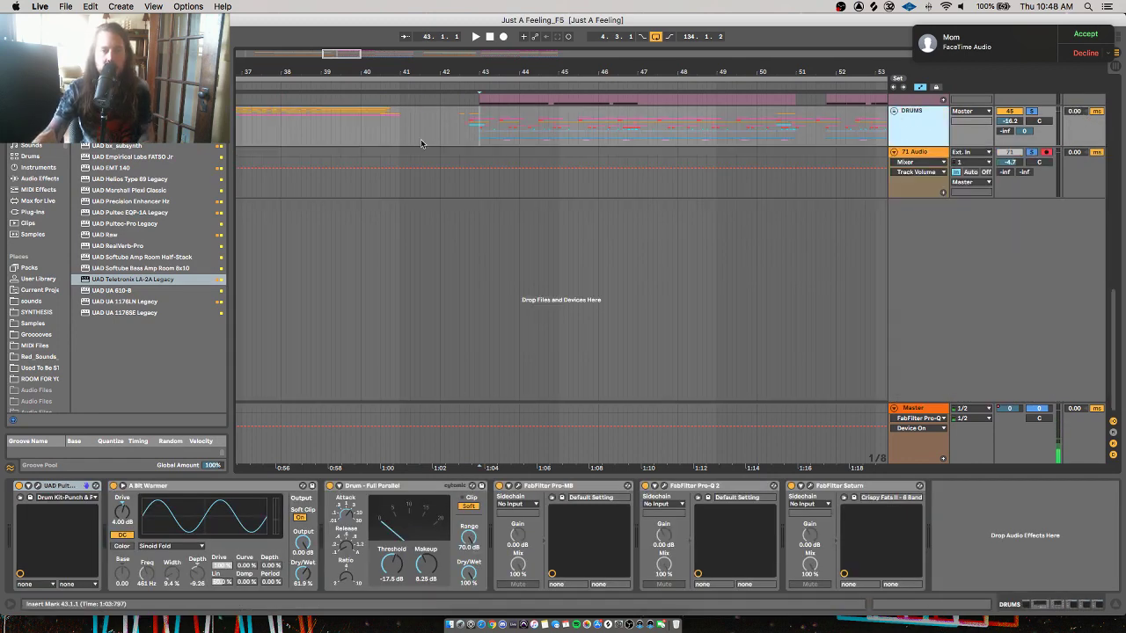
Inspect the UAD Pultec EQP-1A Legacy, A Bit Warmer and Drum - Full Parallel devices on the DRUMS group
left_click(38, 486)
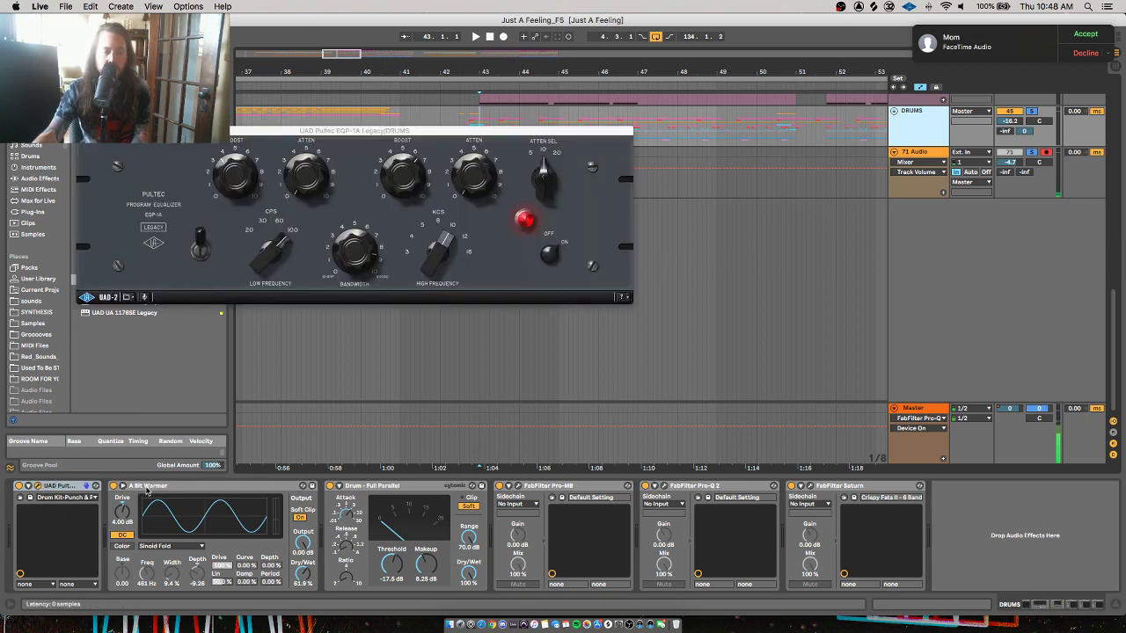
key("super+alt+p")
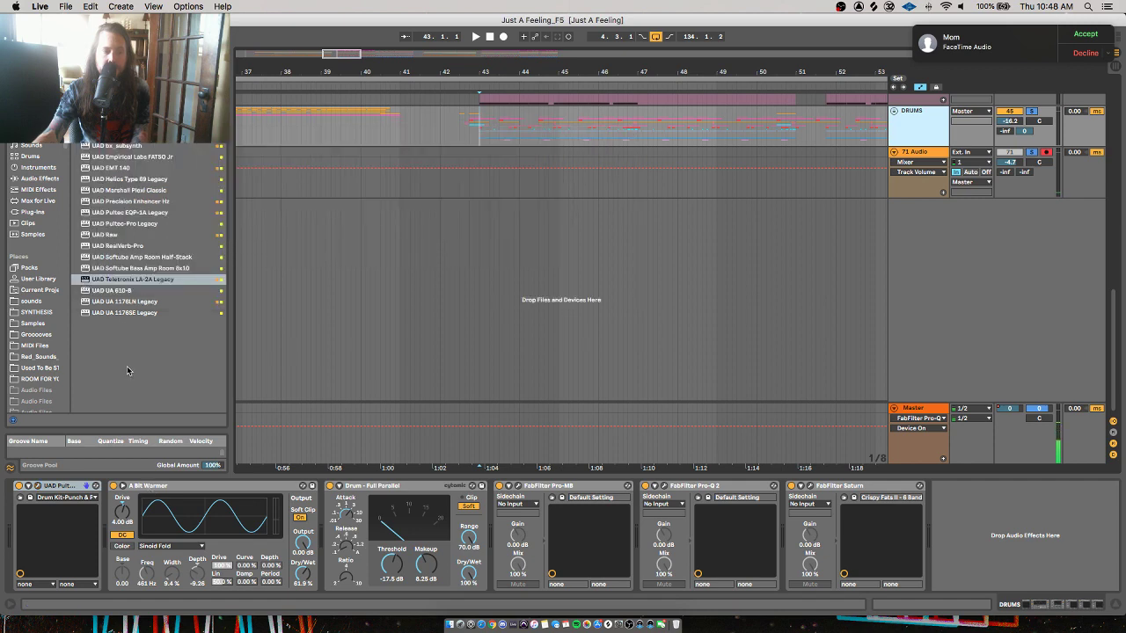
left_click(164, 487)
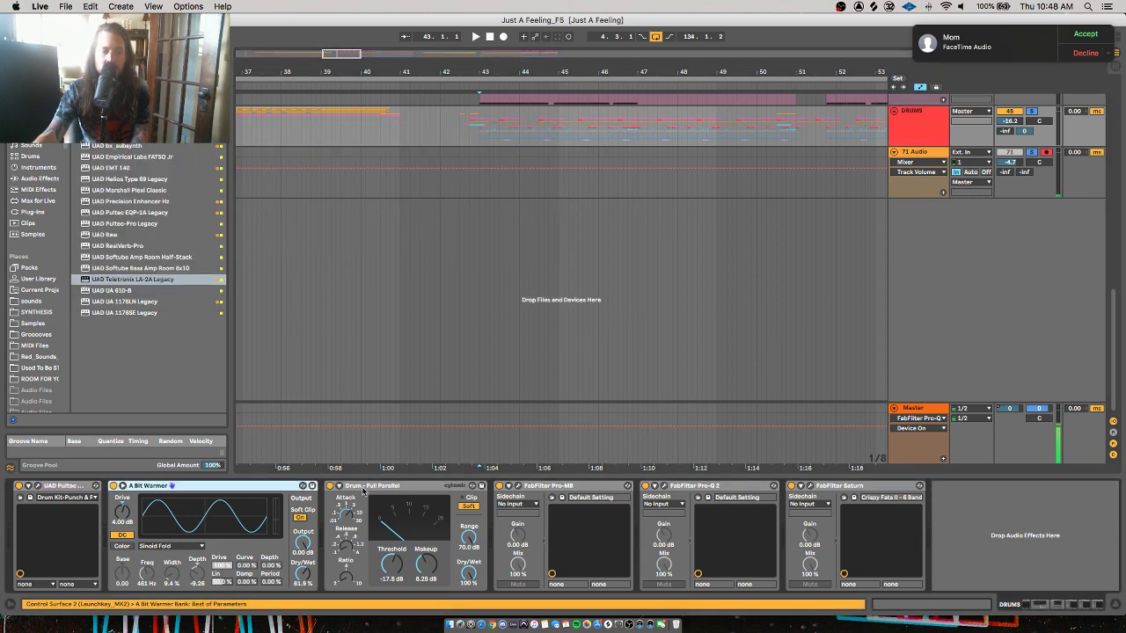
left_click(403, 487)
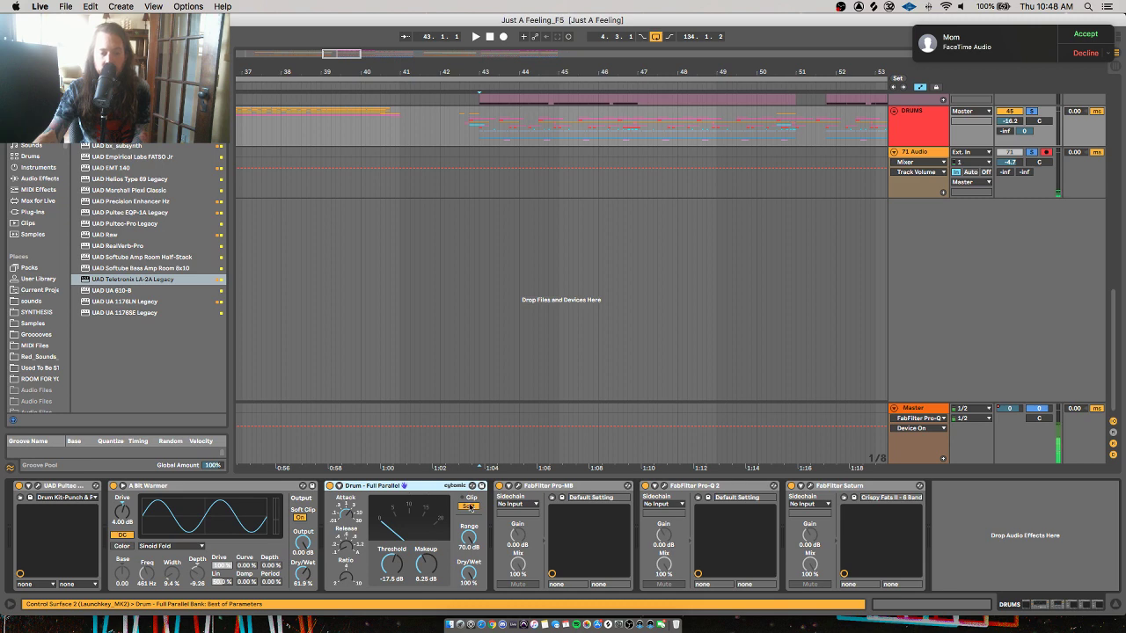
Check FabFilter Pro-MB and Pro-Q 2 on the DRUMS group, and watch Pro-MB's bands during playback from 43.1.1
left_click(576, 493)
left_click(518, 486)
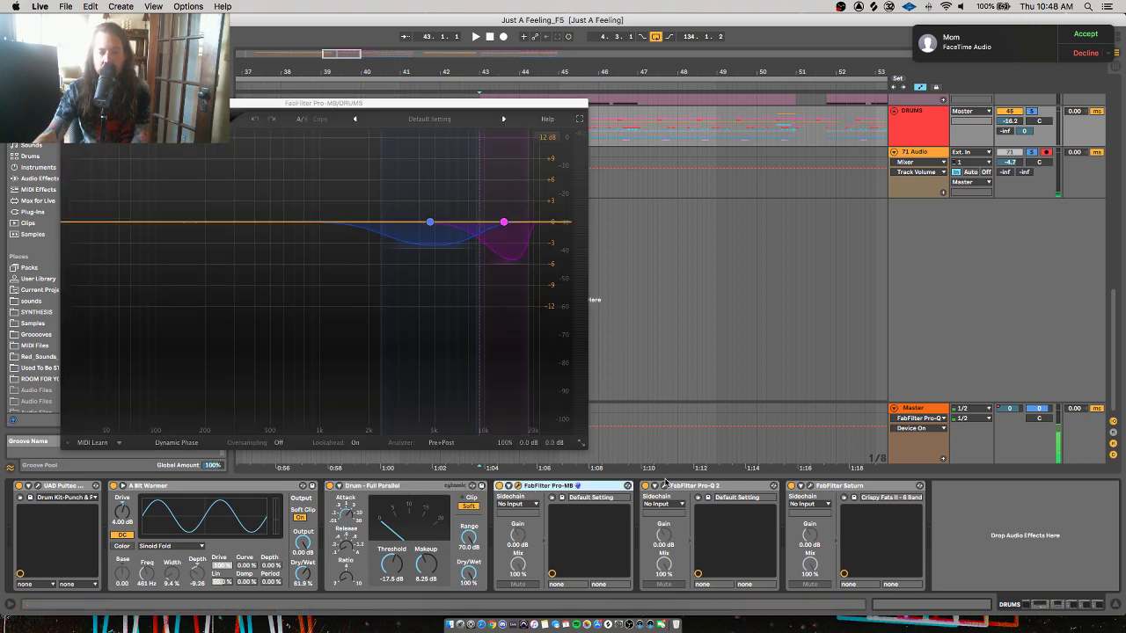
left_click(664, 487)
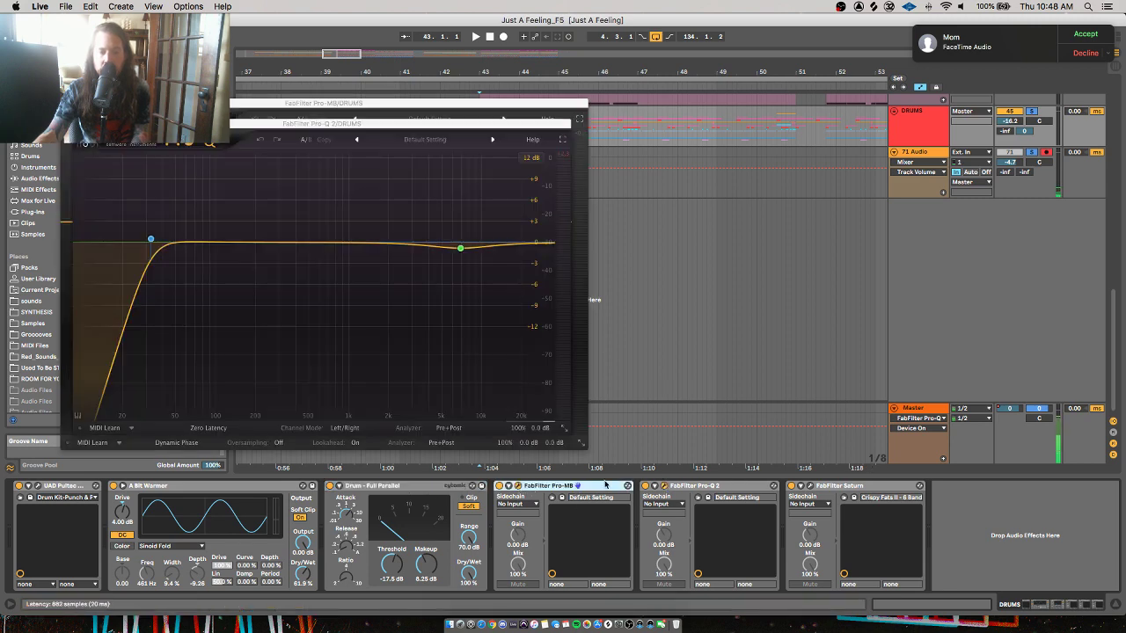
left_click(519, 486)
left_click(519, 486)
key("space")
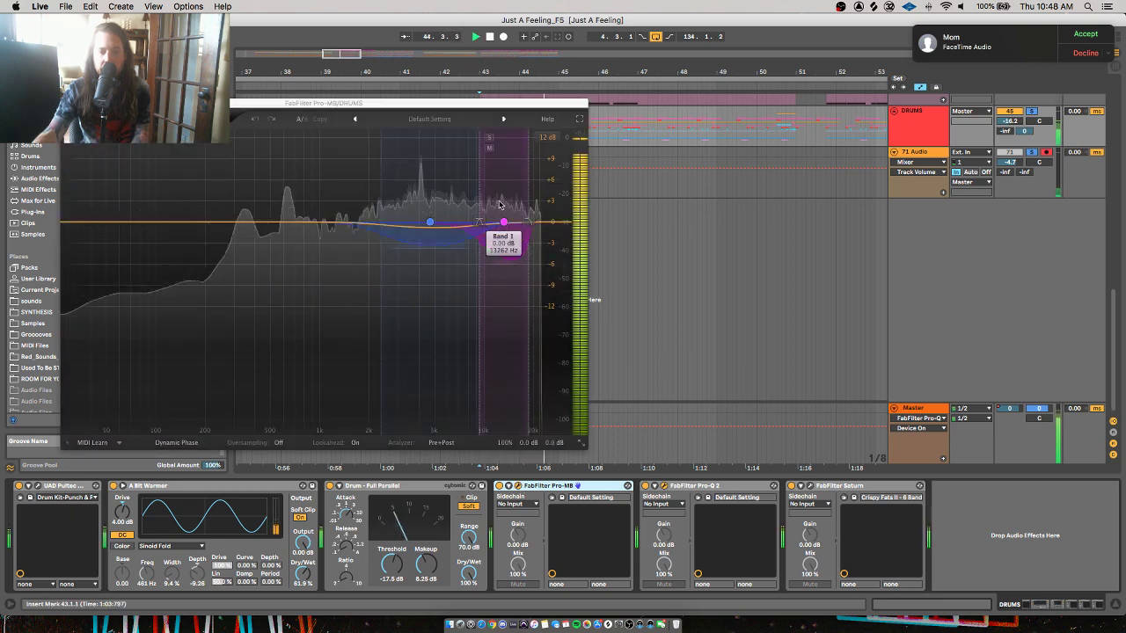
View the FabFilter Saturn on the DRUMS group during playback, close all plug-in windows and stop playback
left_click(810, 486)
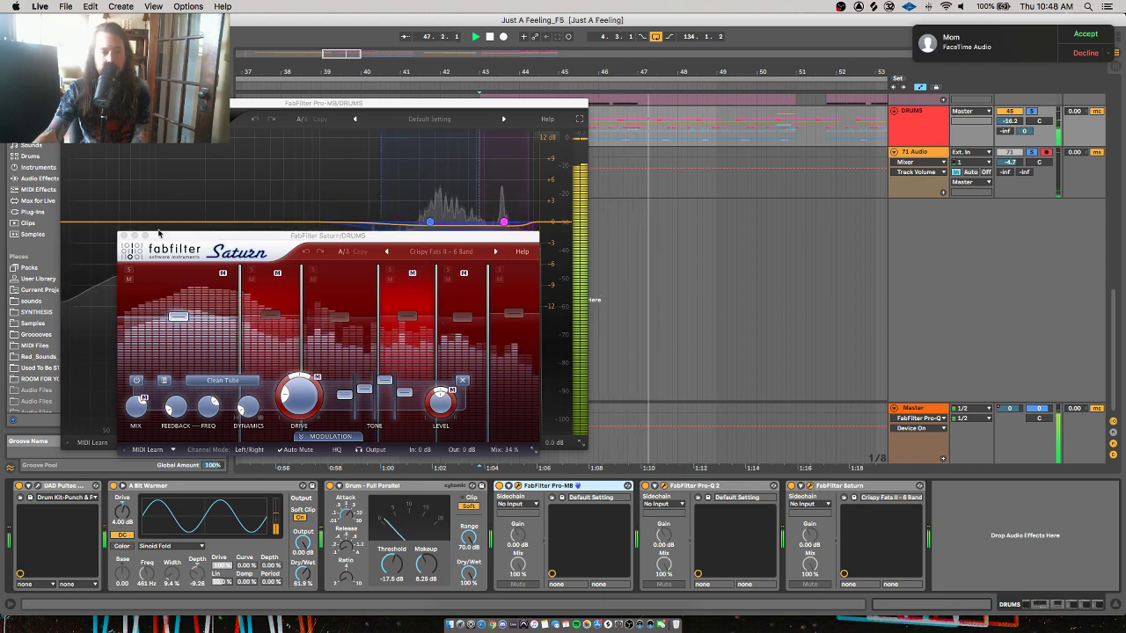
left_click(123, 236)
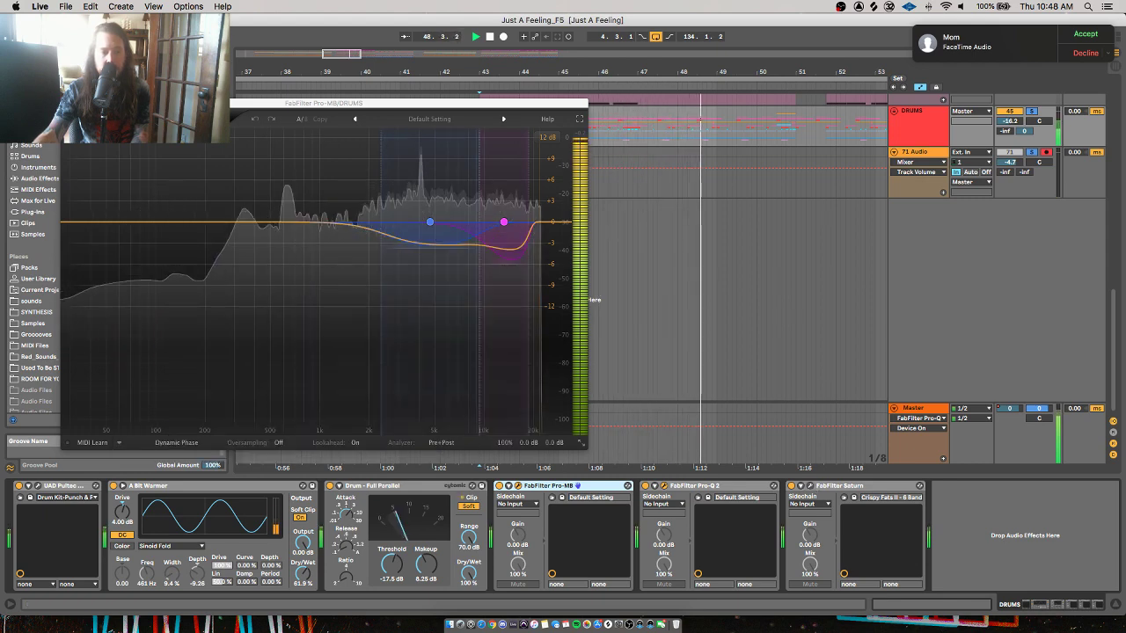
left_click(67, 103)
left_click(79, 124)
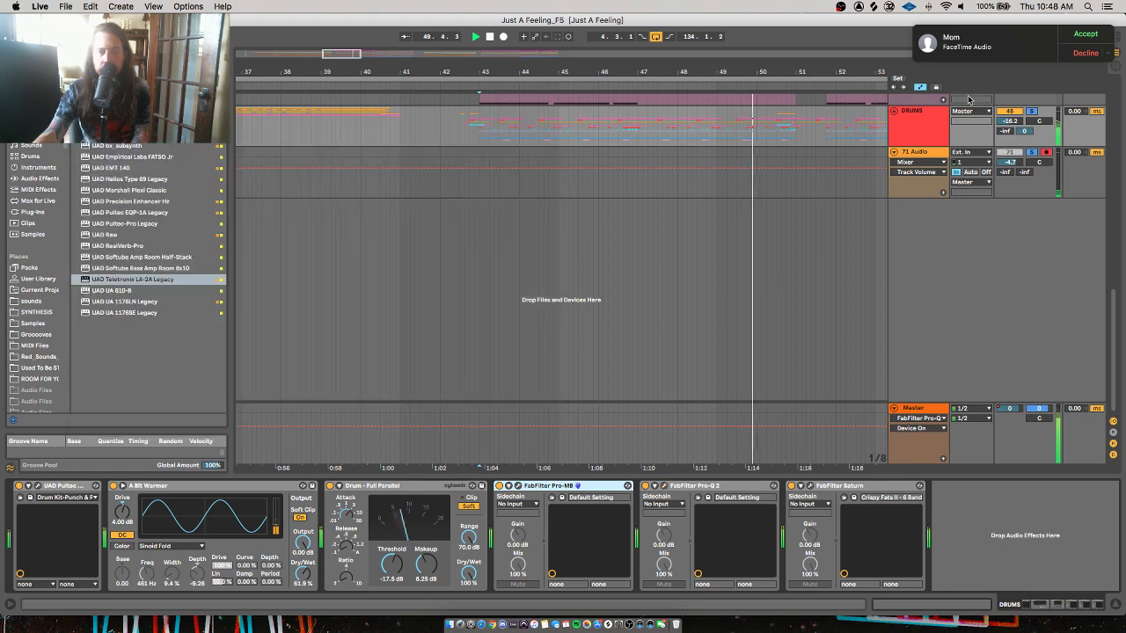
key("space")
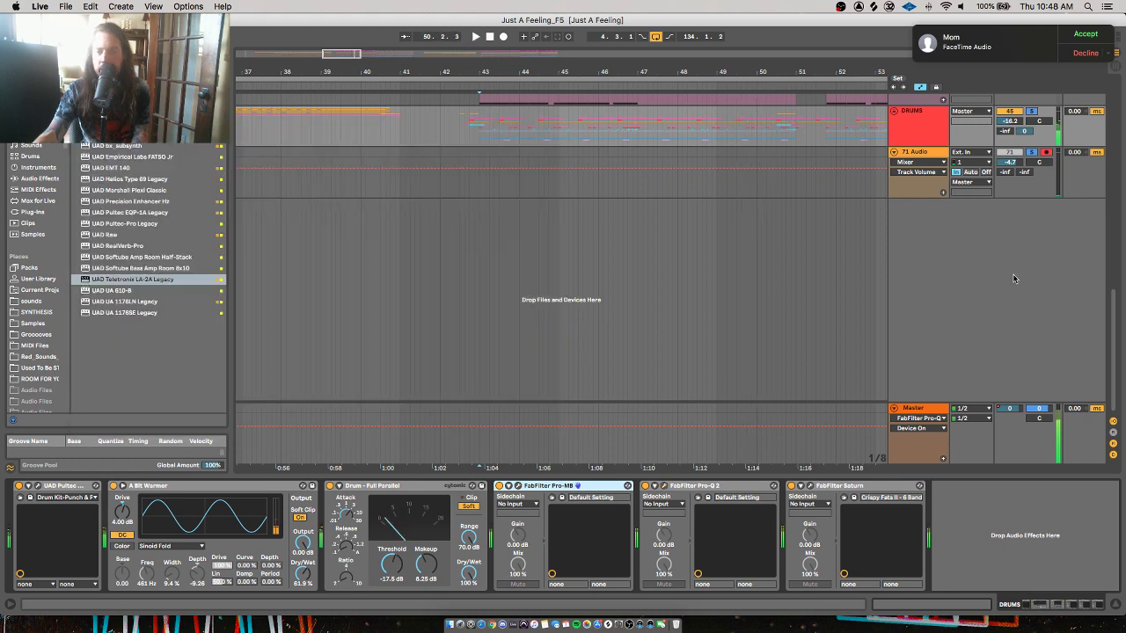
Show the return tracks, play from bar 43 and audition the B Ghz Vulf Compressor return in solo
left_click(1112, 431)
key("space")
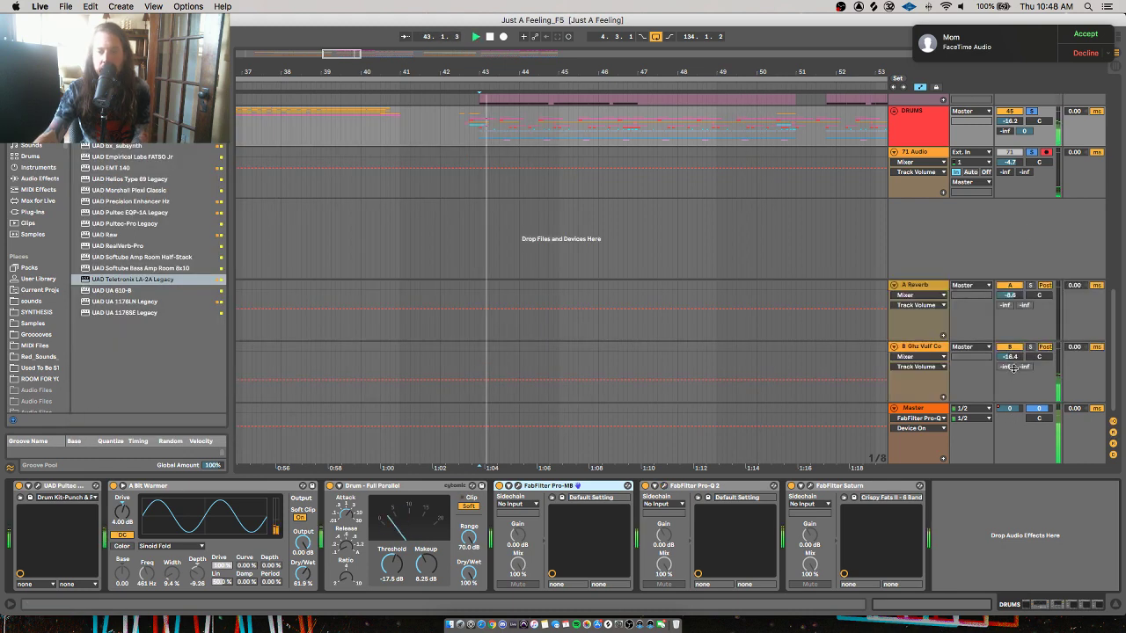
left_click(937, 352)
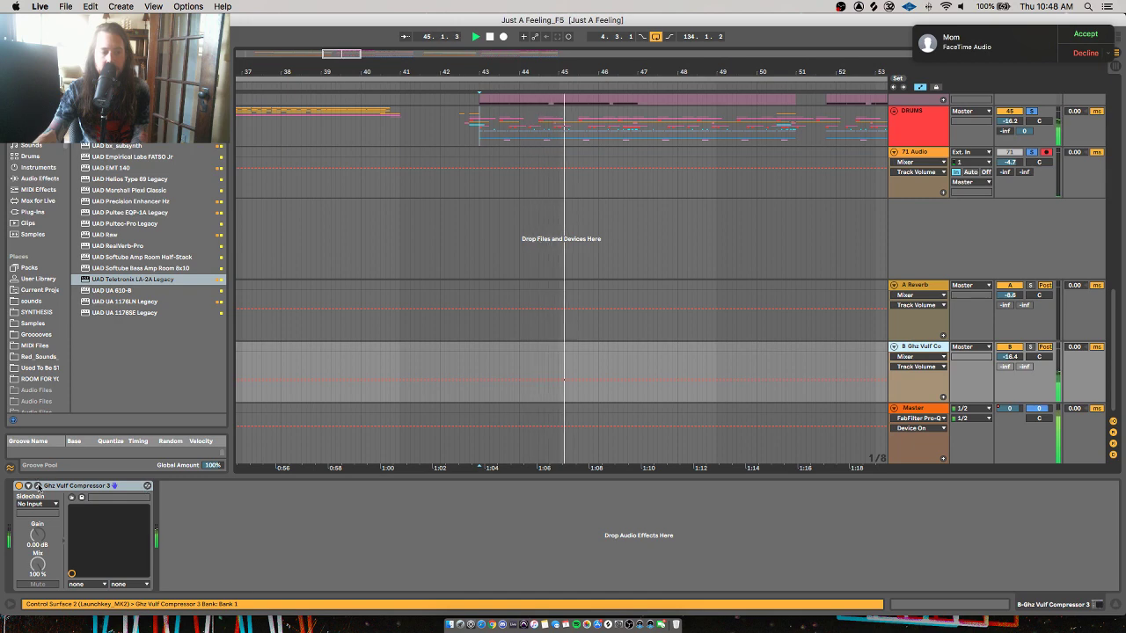
left_click(1032, 347)
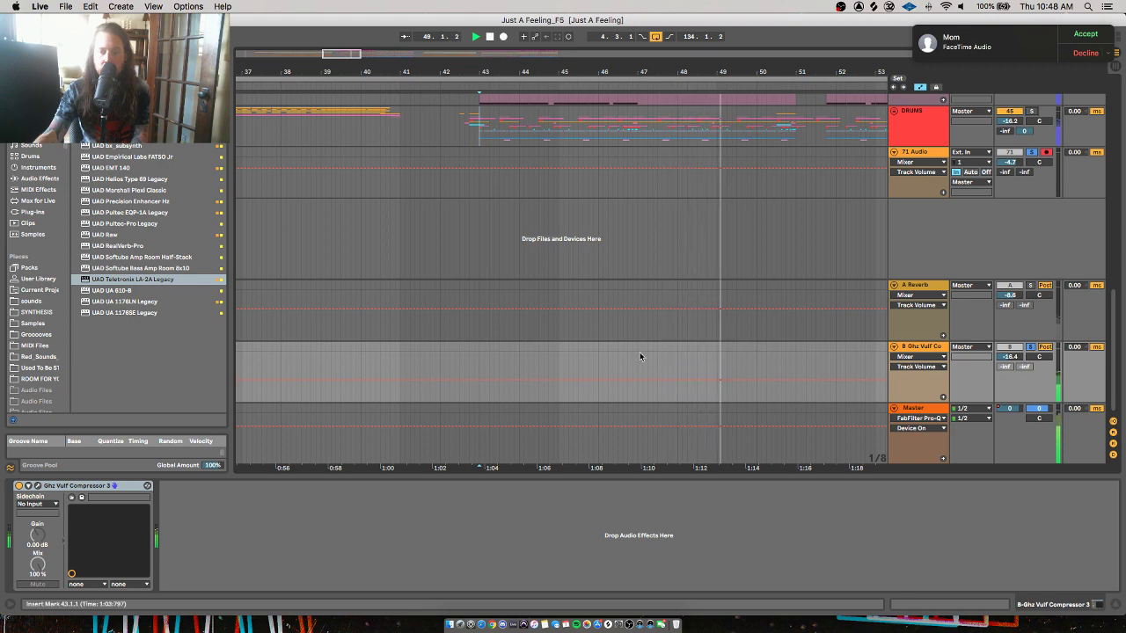
key("space")
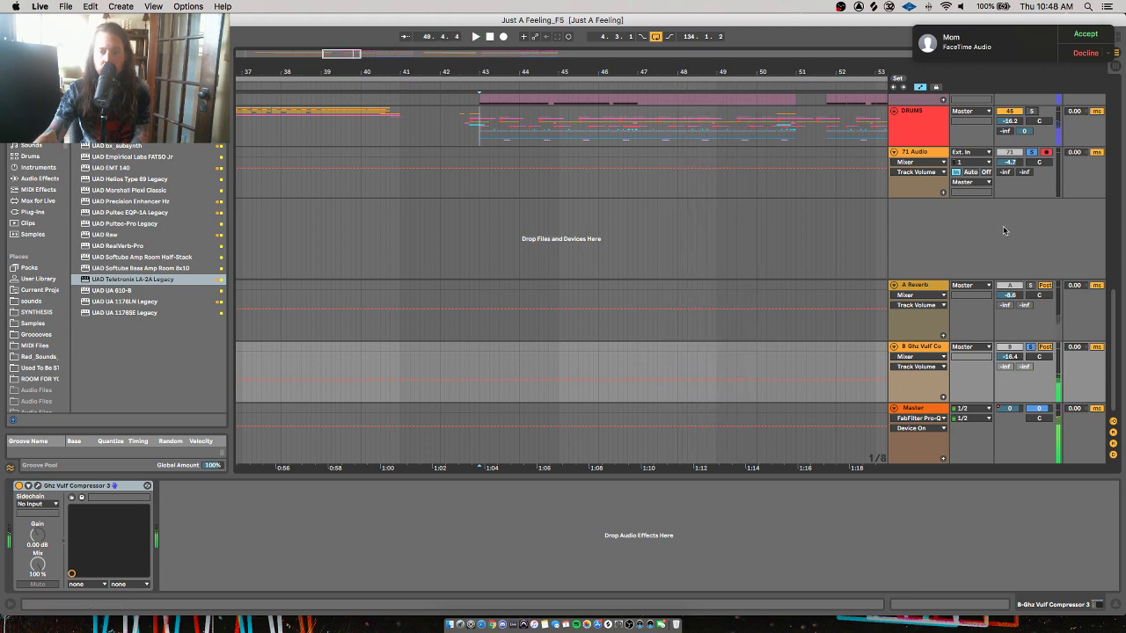
Hide the return tracks, clear the DRUMS solo and play the full mix from bar 43
left_click(1030, 112)
left_click(699, 170)
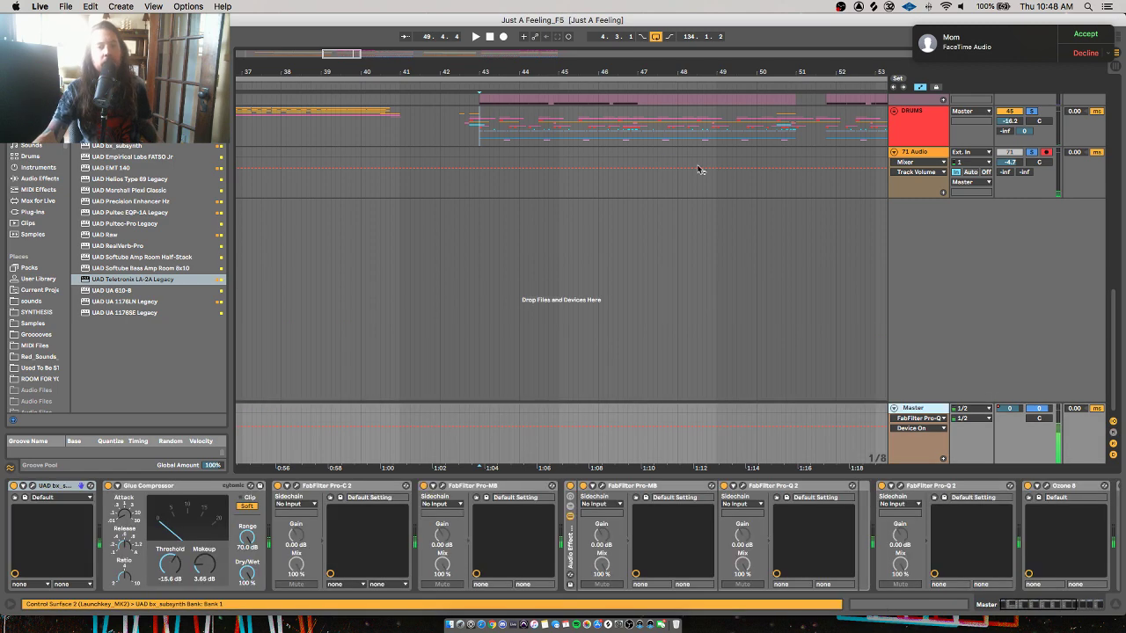
left_click_drag(608, 71, 533, 23)
scroll(957, 282, "up", 3)
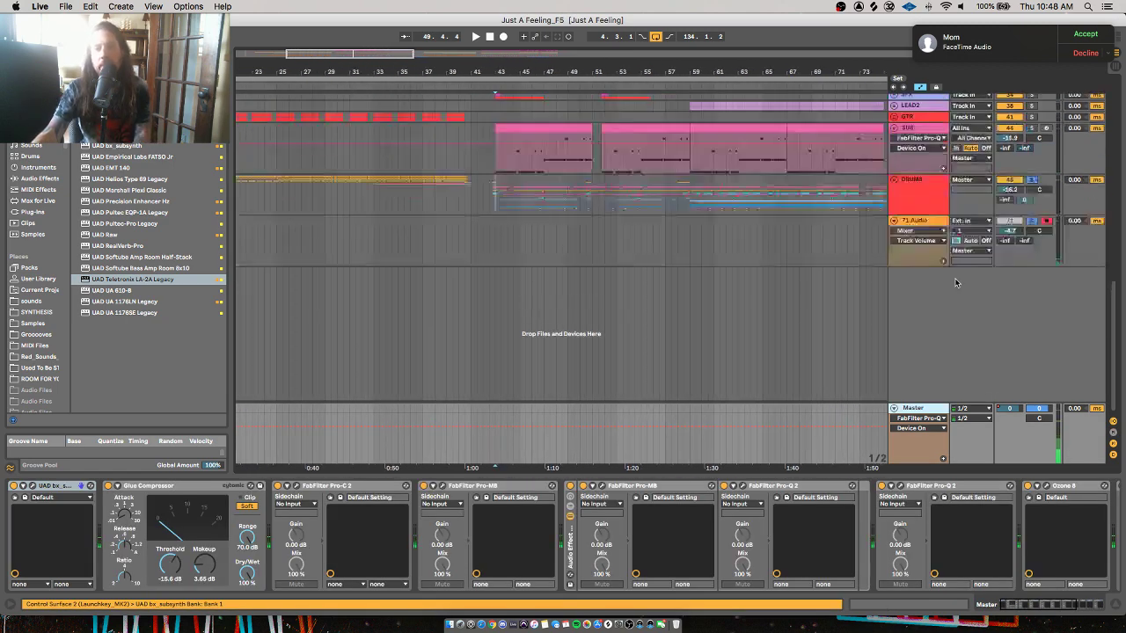
scroll(956, 282, "up", 3)
key("space")
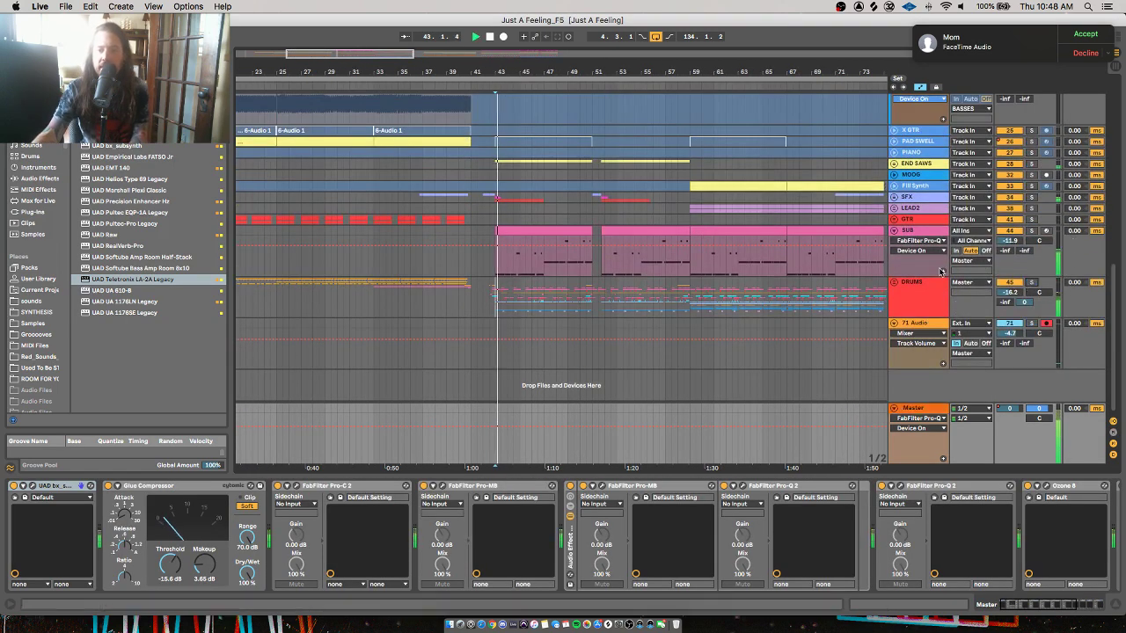
Listen to the arrangement with the LEAD2 group selected, placing the insert marker at bar 51, and stop playback
left_click(727, 210)
left_click_drag(538, 73, 534, 65)
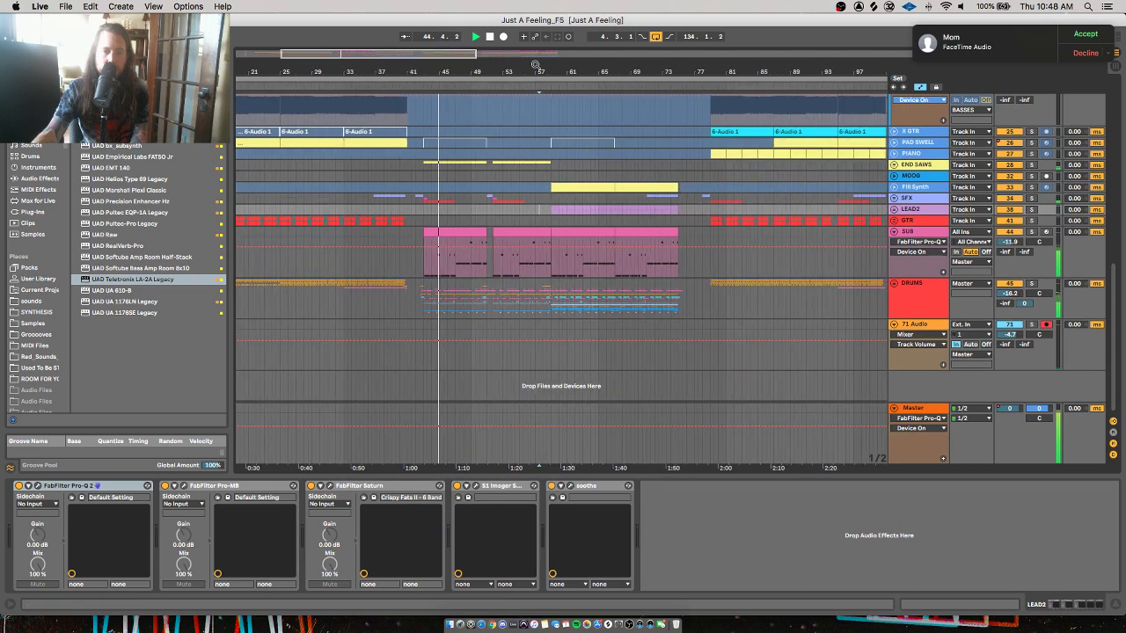
left_click(547, 212)
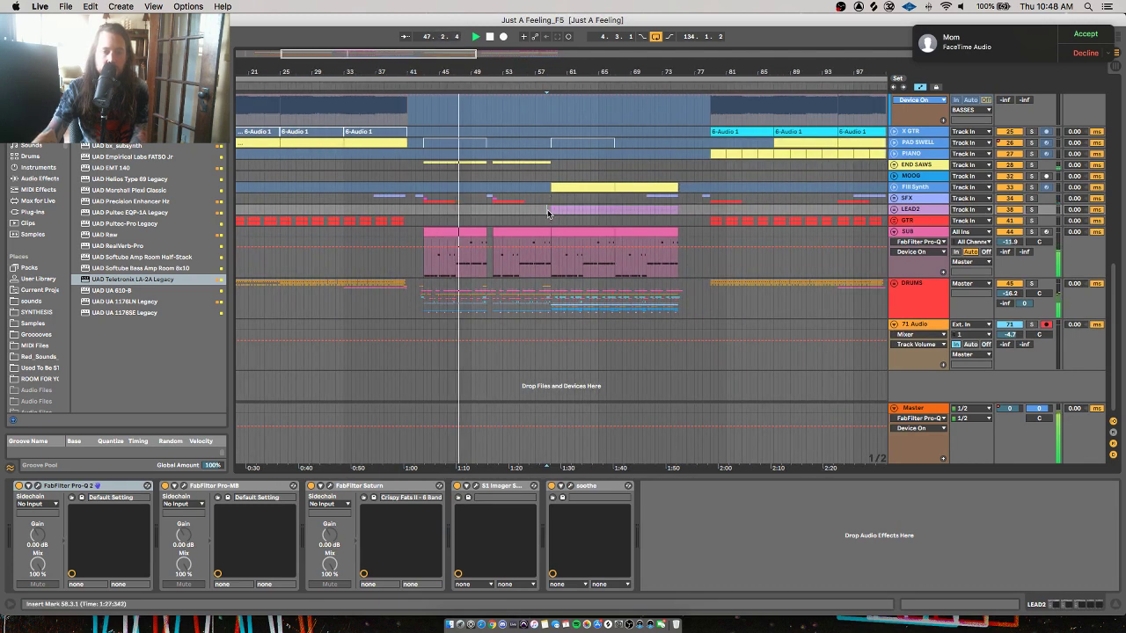
left_click(488, 212)
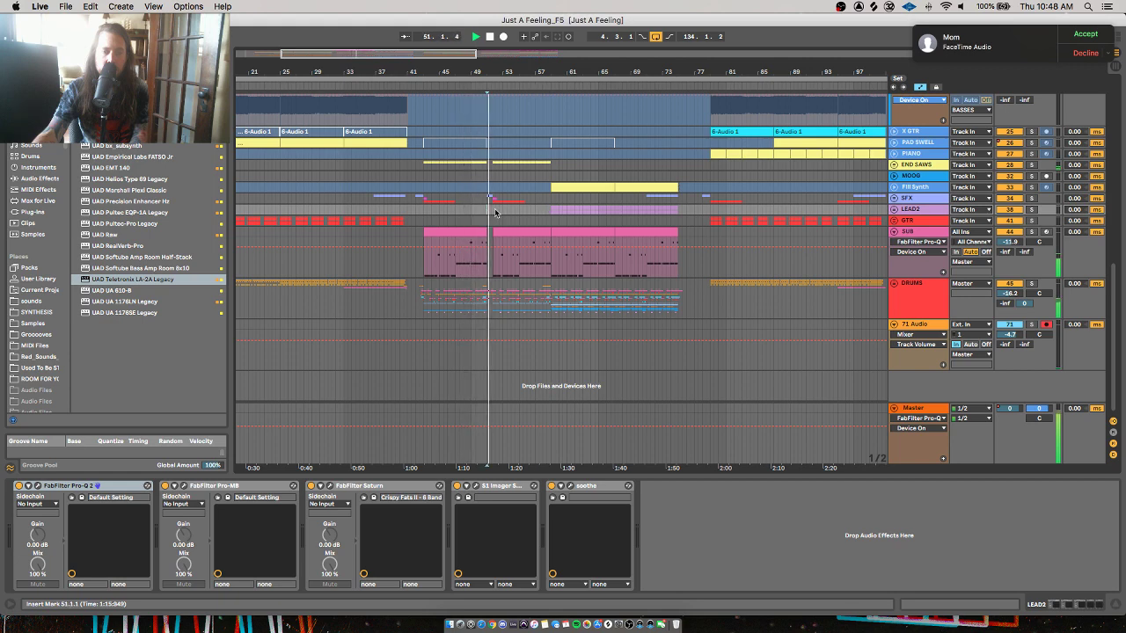
key("space")
Place the insert marker at bar 58 on the LEAD2 group and unfold it to show its Massive tracks
left_click(551, 212)
key("plus")
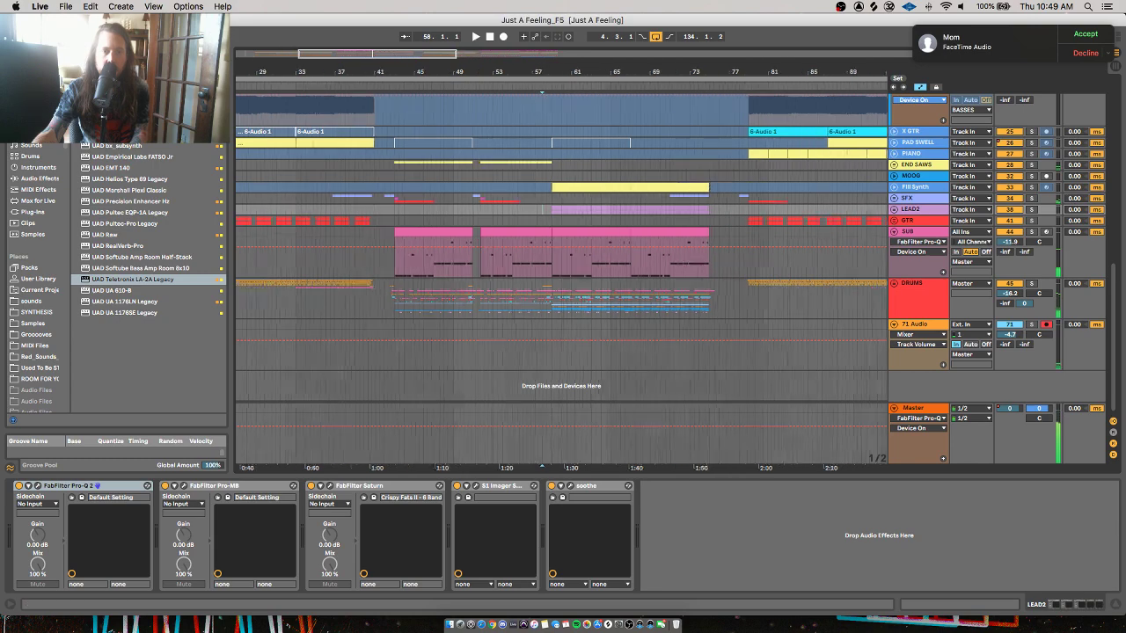
key("plus")
key("plus")
left_click(894, 211)
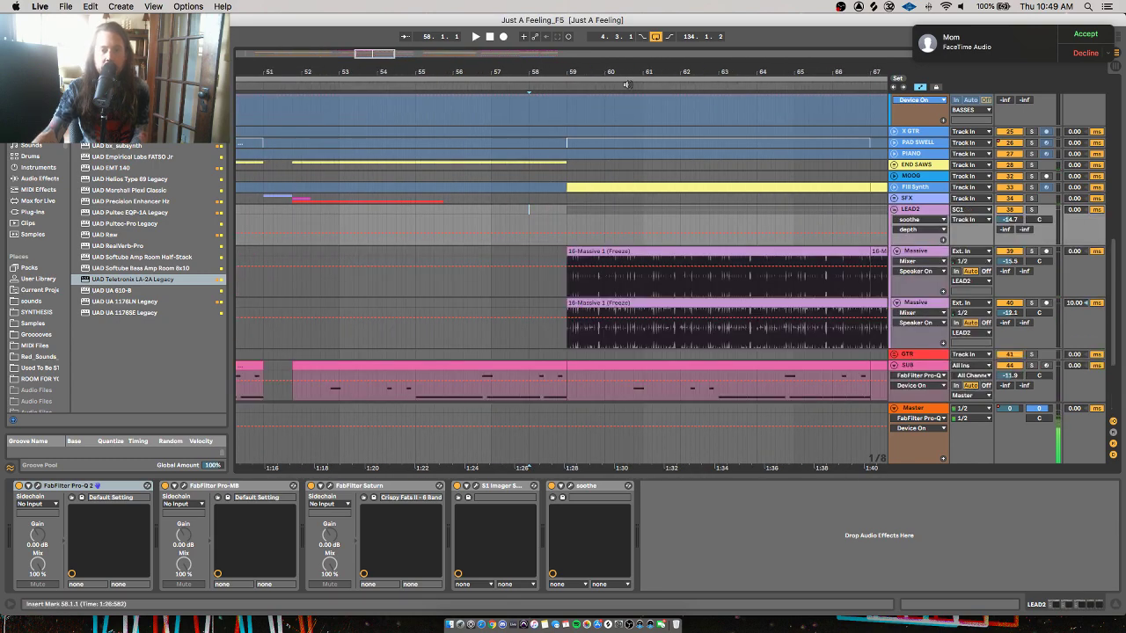
Play the full mix from bar 58, set the insert marker at bar 59 on the DRUMS group and stop playback
left_click_drag(627, 73, 564, 53)
scroll(1034, 290, "down", 5)
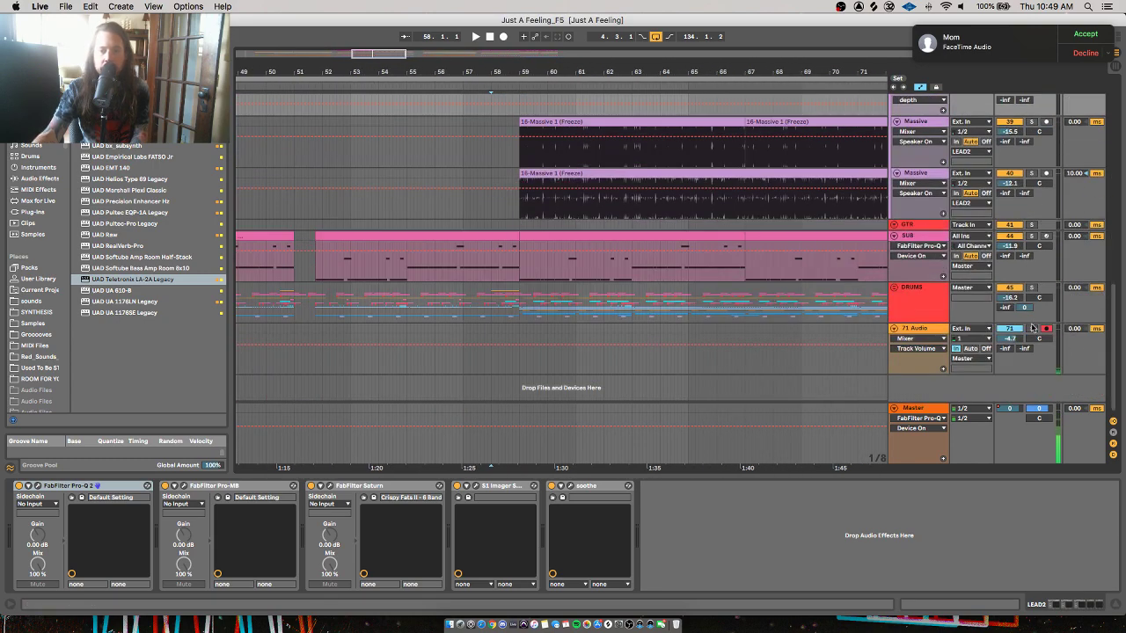
scroll(713, 250, "up", 1)
key("space")
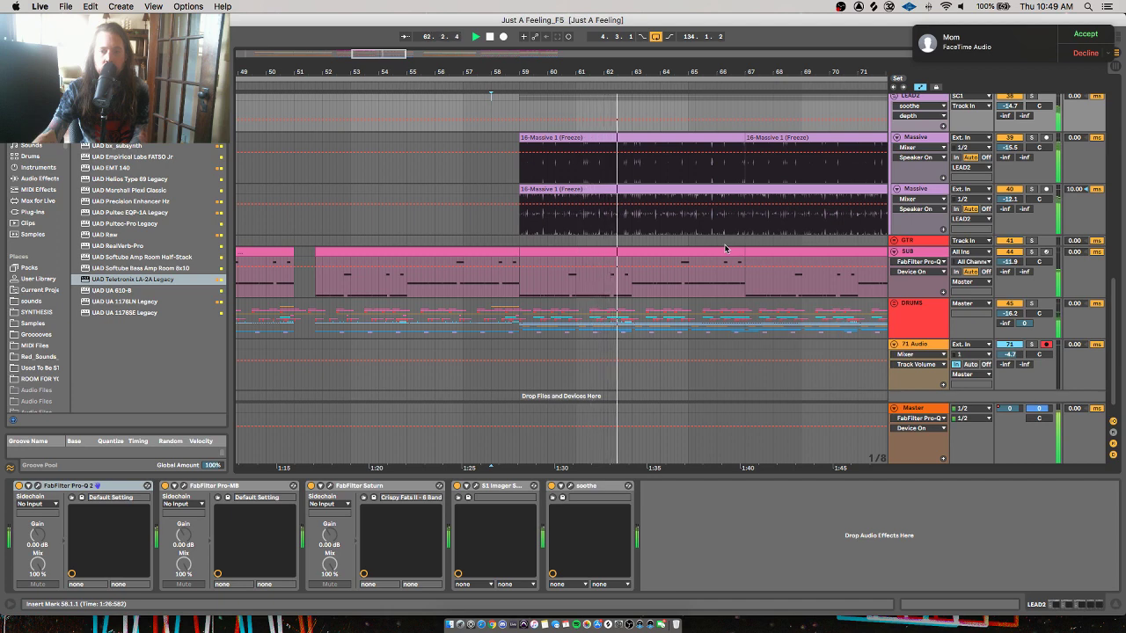
left_click(519, 326)
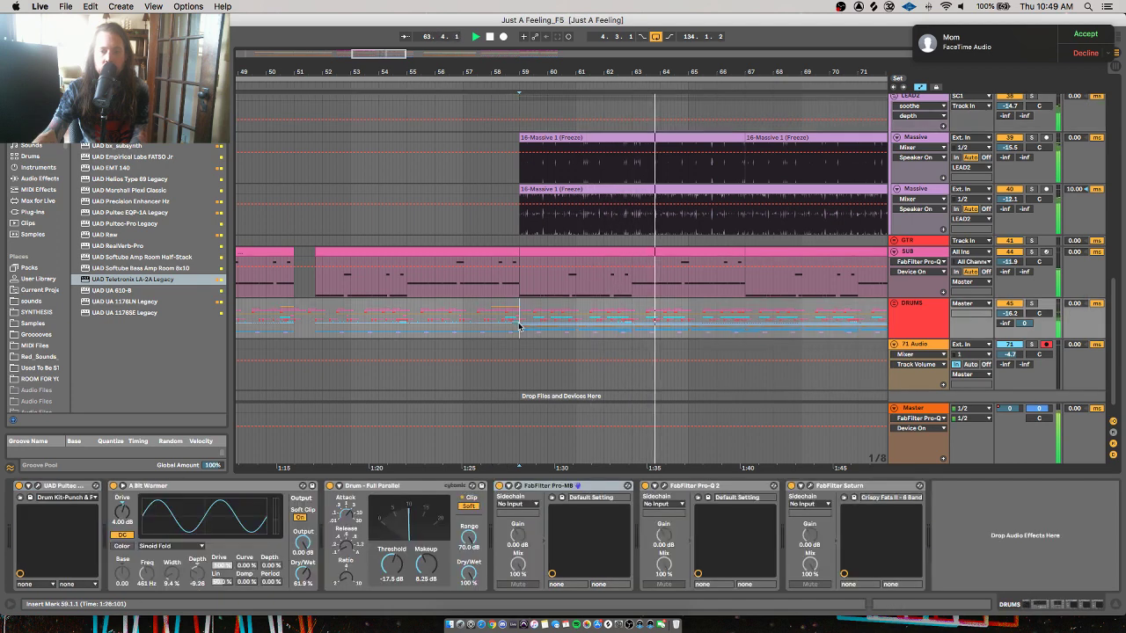
scroll(598, 307, "right", 3)
scroll(601, 306, "up", 2)
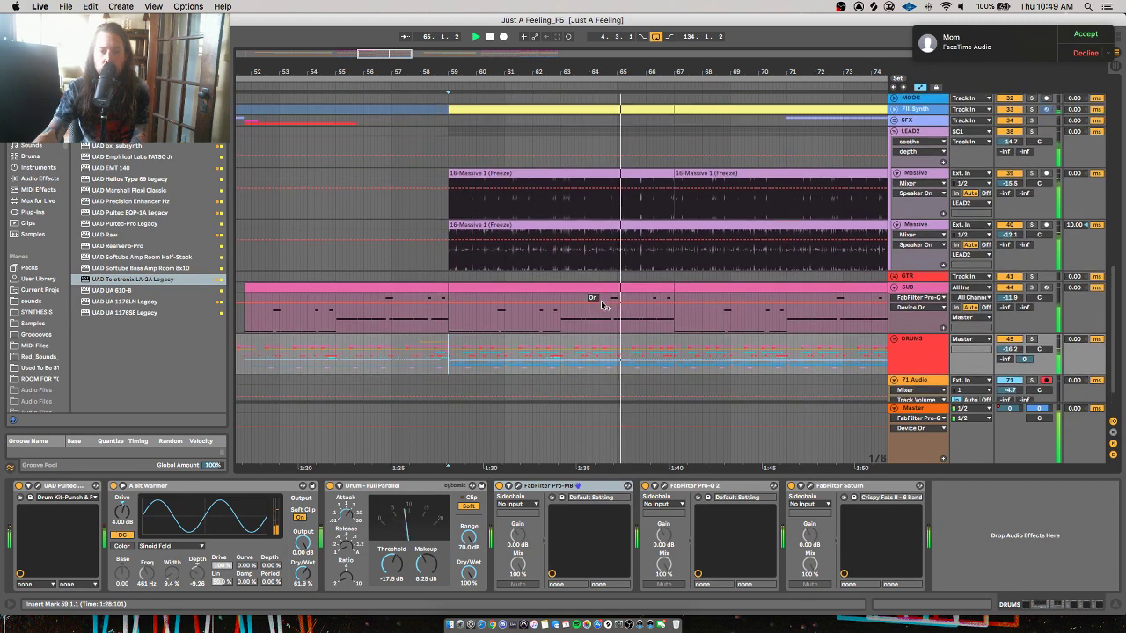
key("space")
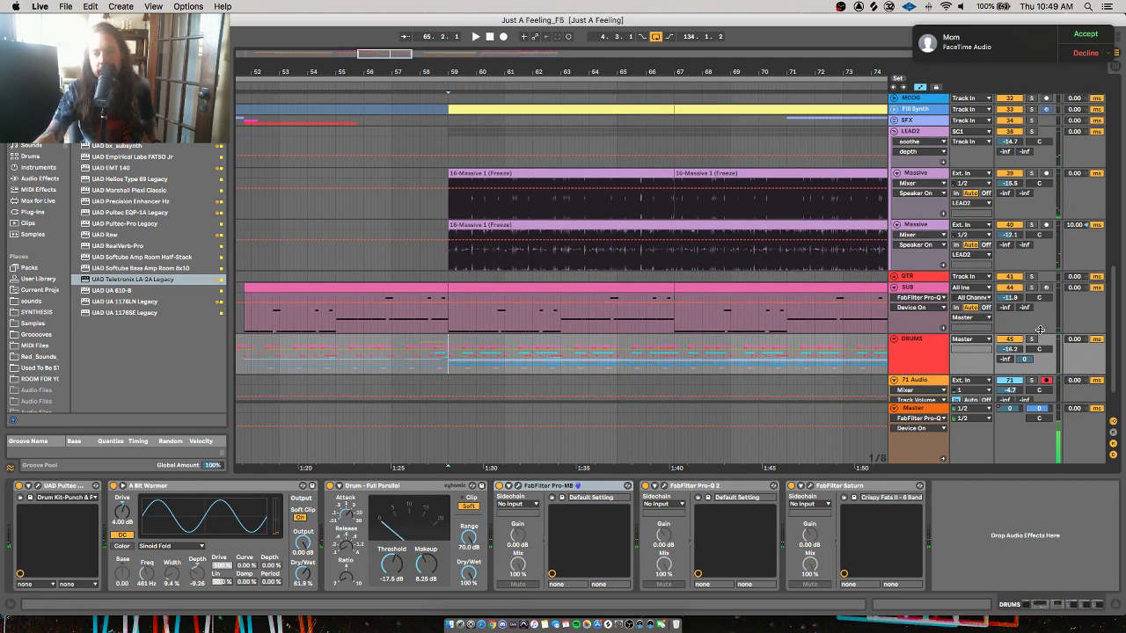
Solo the 71 Audio track and the LEAD2 group, and quit FaceTime
left_click(1031, 380)
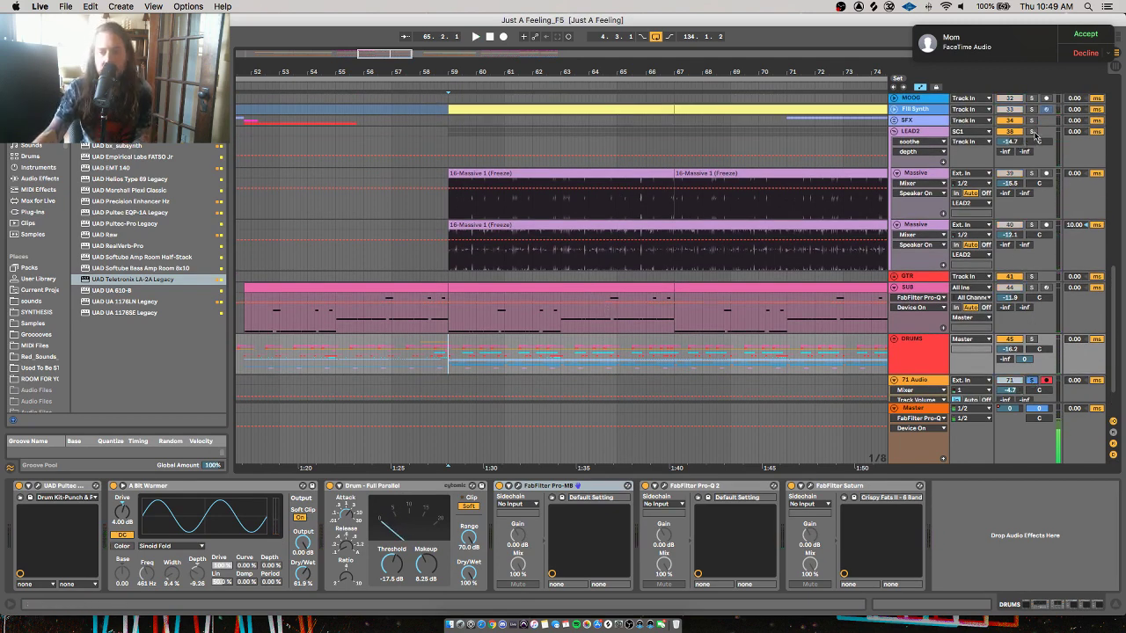
left_click(1033, 132)
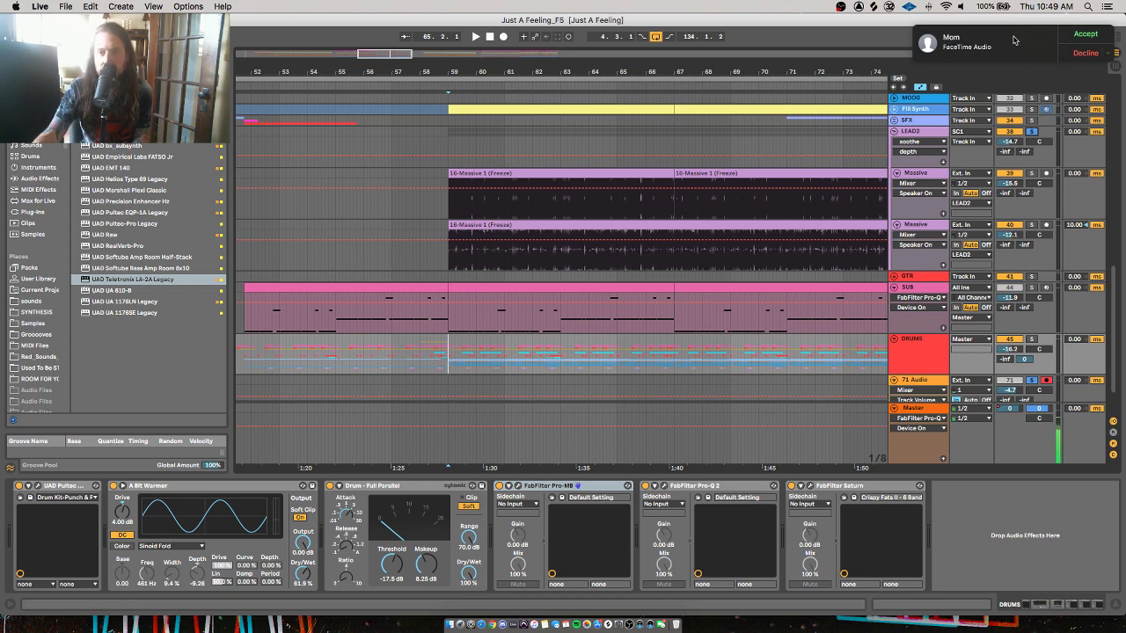
right_click(677, 587)
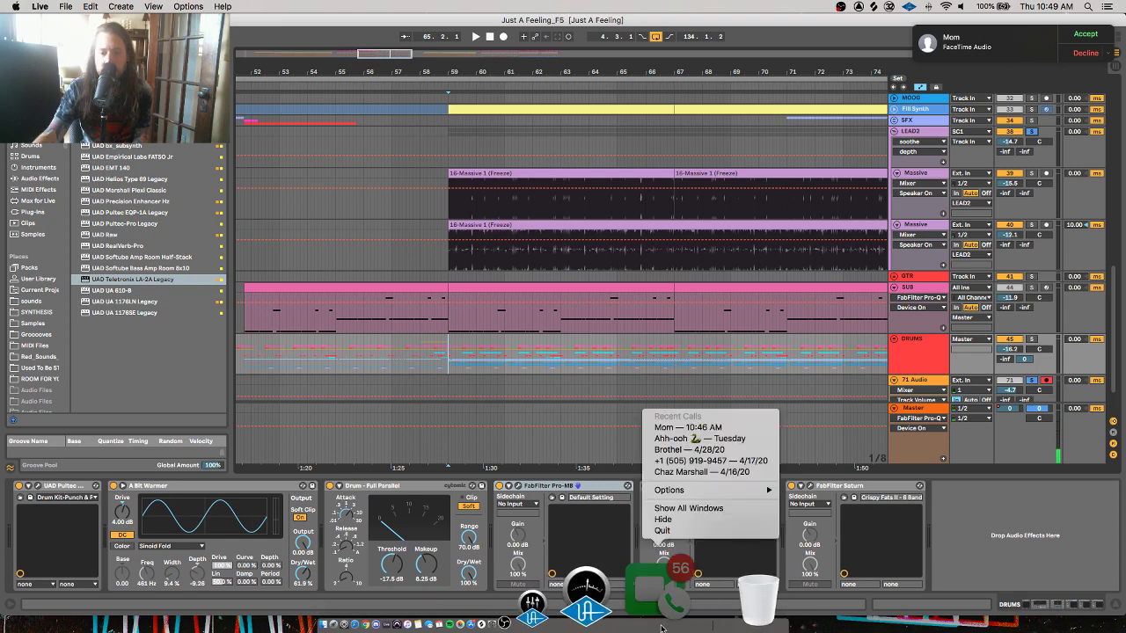
left_click(683, 532)
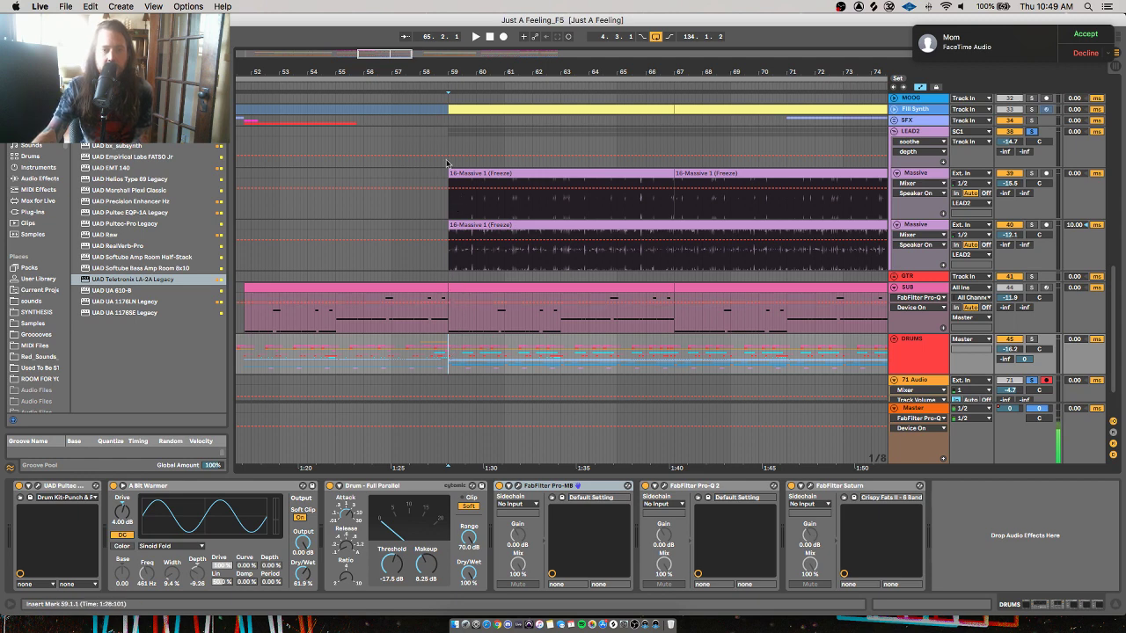
Audition the soloed LEAD2 group from bar 59
left_click(441, 130)
key("space")
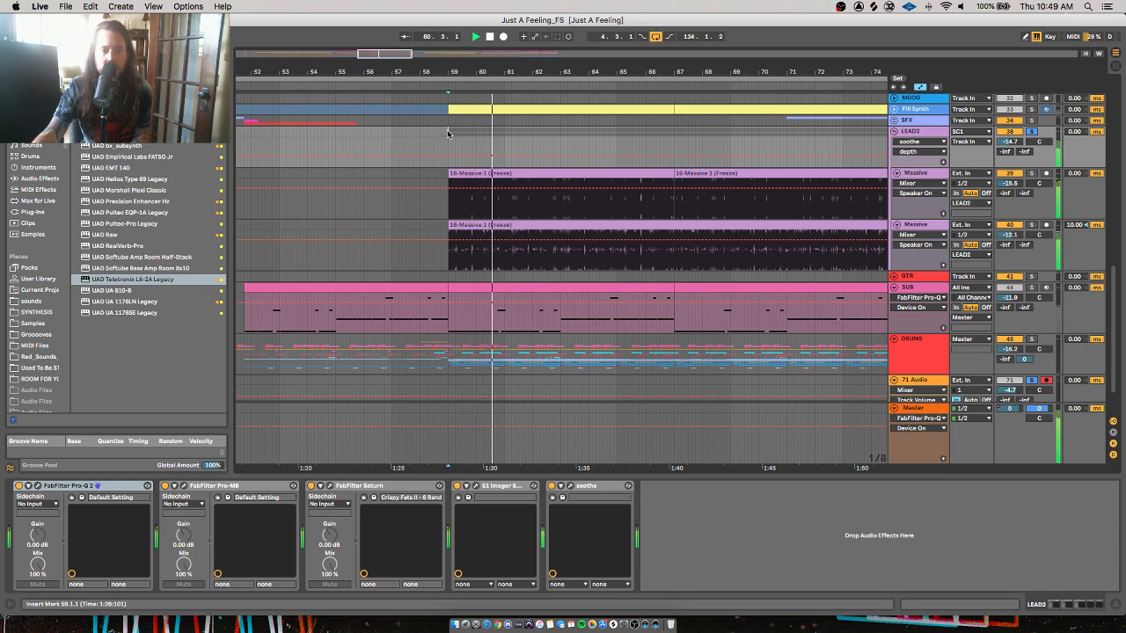
key("space")
Insert a new MIDI track below the second Massive track in the LEAD2 group
left_click(455, 174)
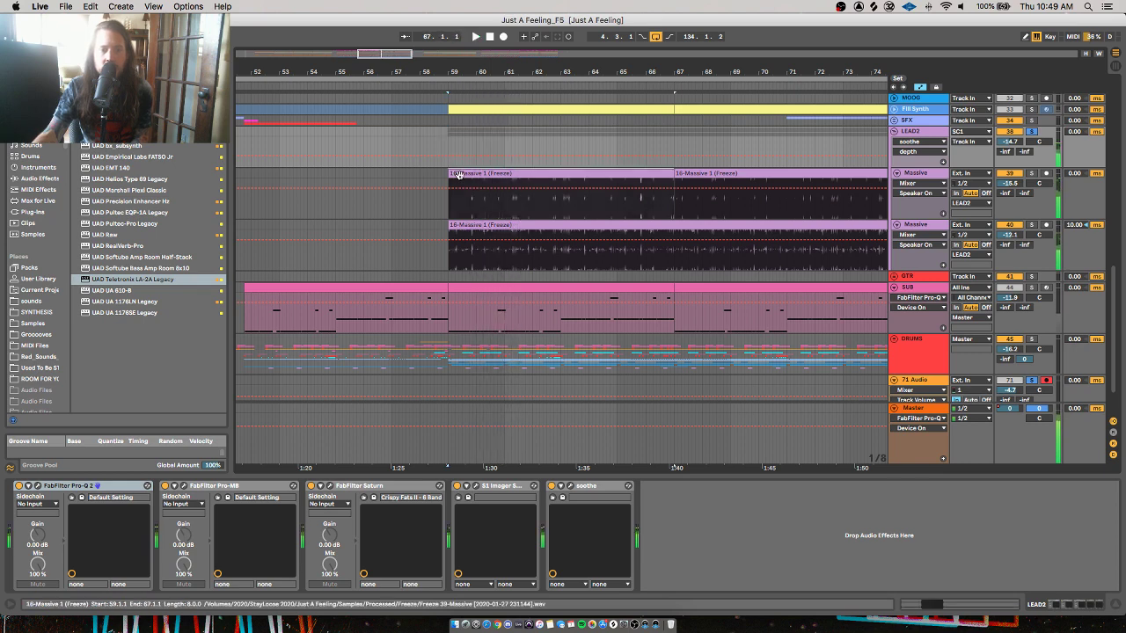
left_click(495, 226)
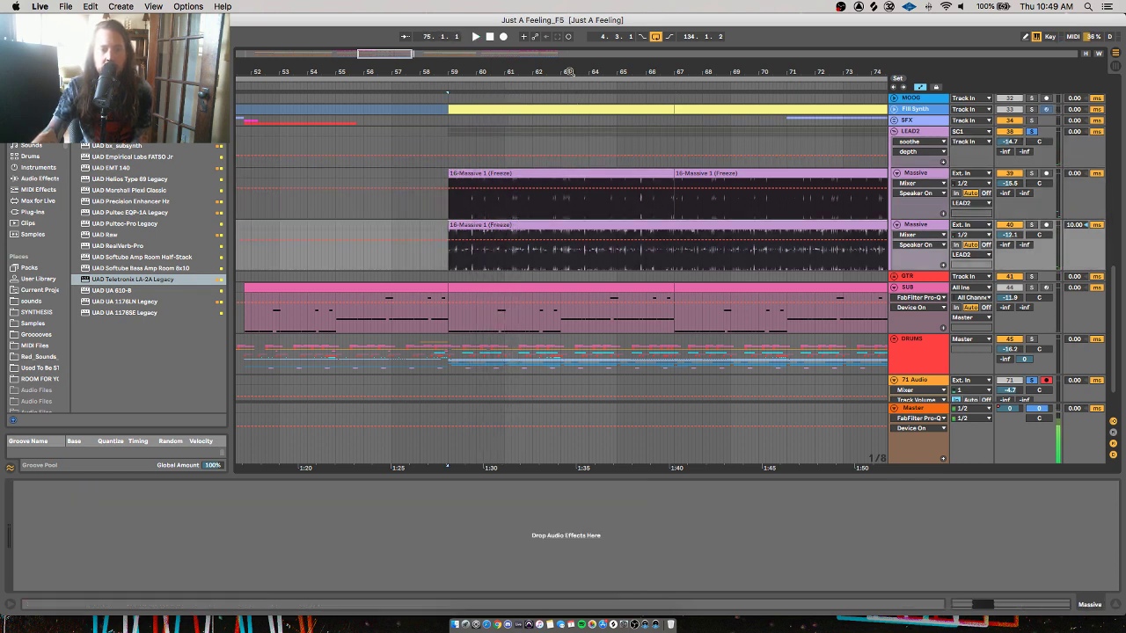
left_click_drag(572, 73, 522, 51)
left_click(576, 174)
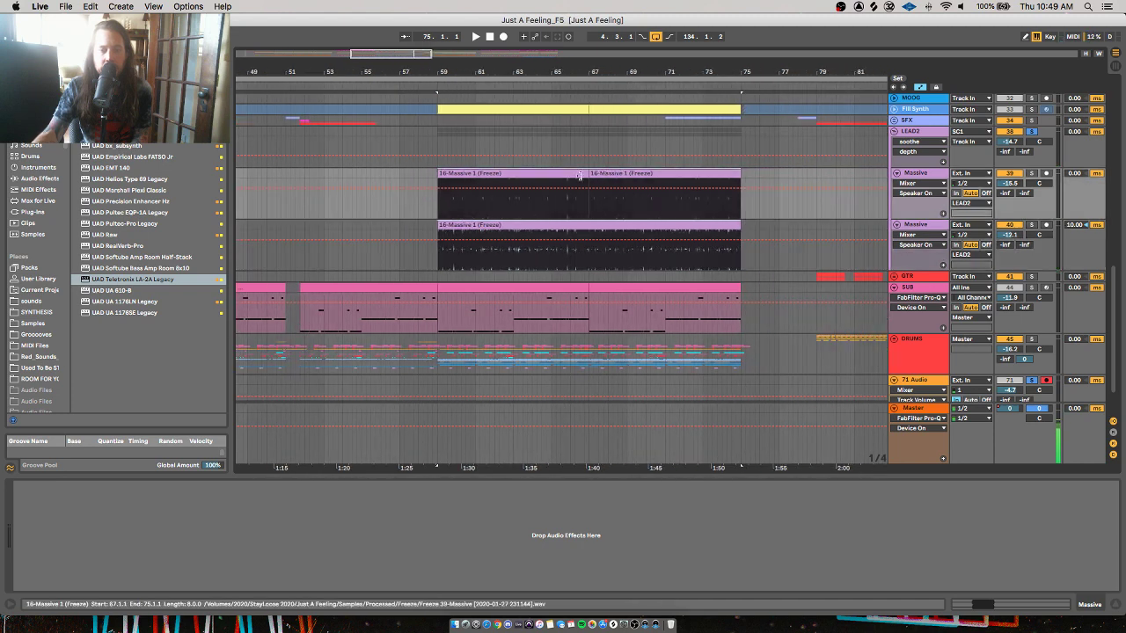
left_click(906, 225)
key("super+shift+t")
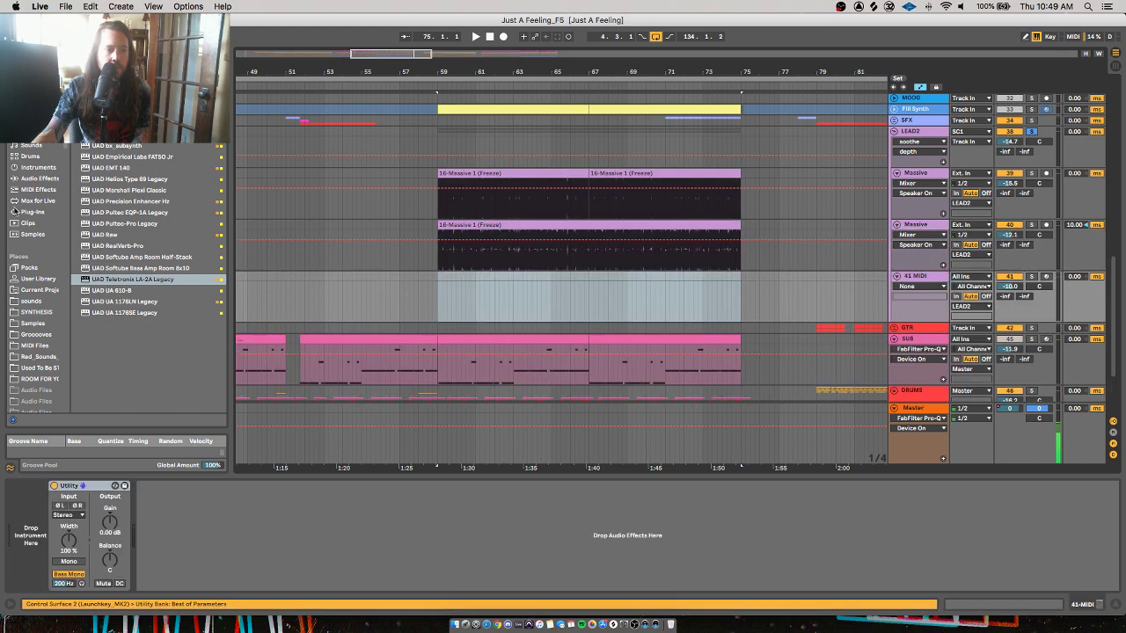
Load the Massive plug-in onto the new MIDI track in the LEAD2 group
left_click(33, 213)
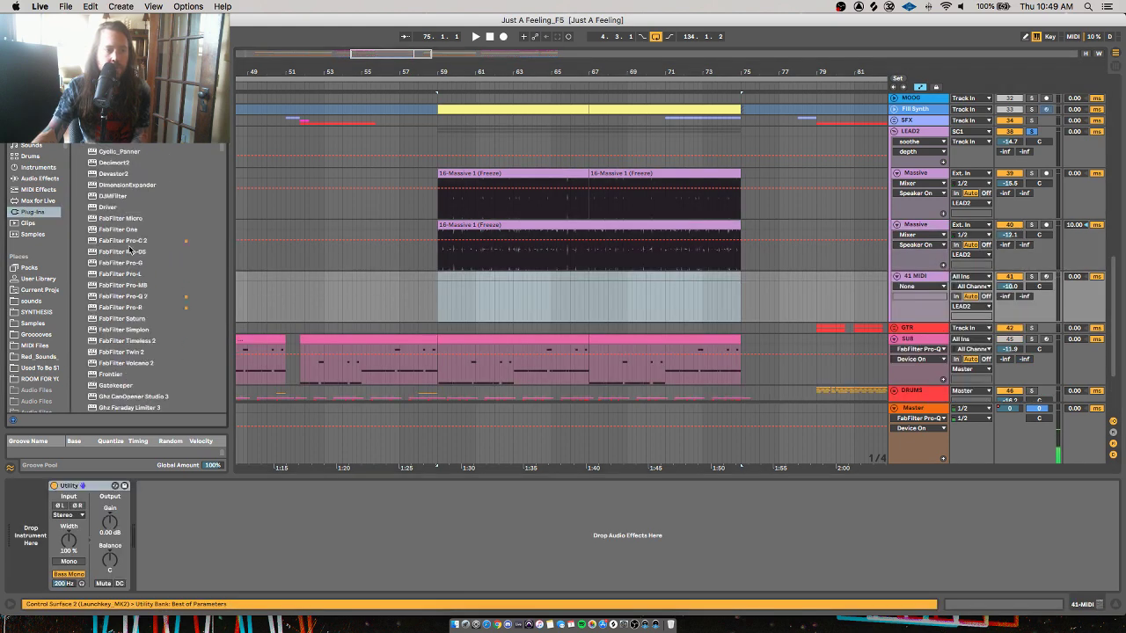
scroll(132, 247, "down", 2)
left_click(130, 233)
scroll(139, 290, "down", 10)
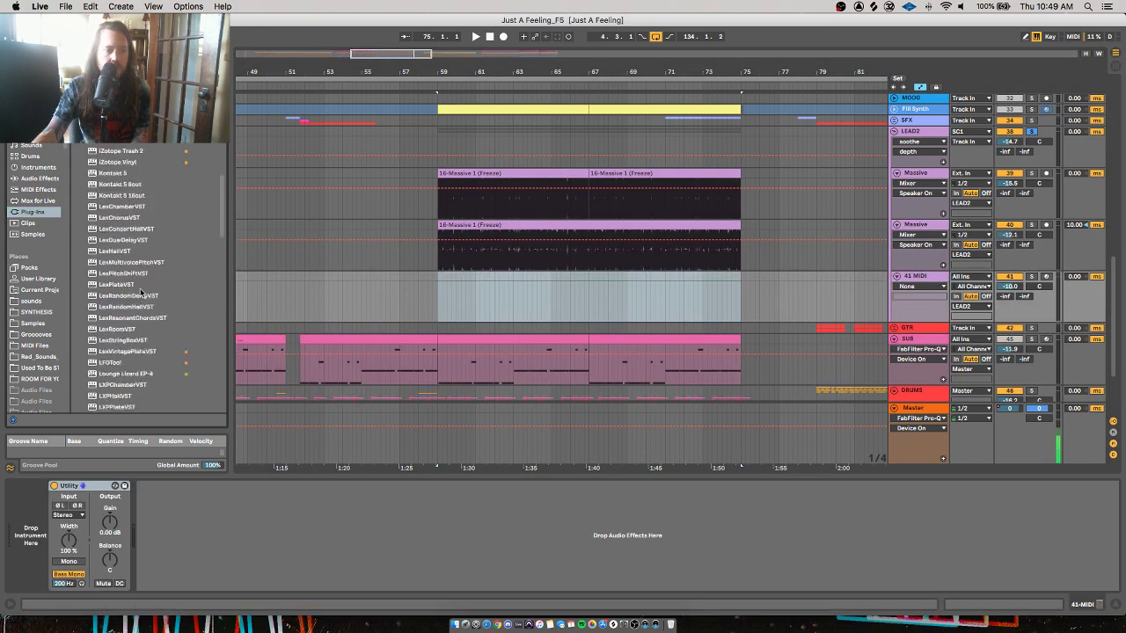
scroll(139, 288, "up", 4)
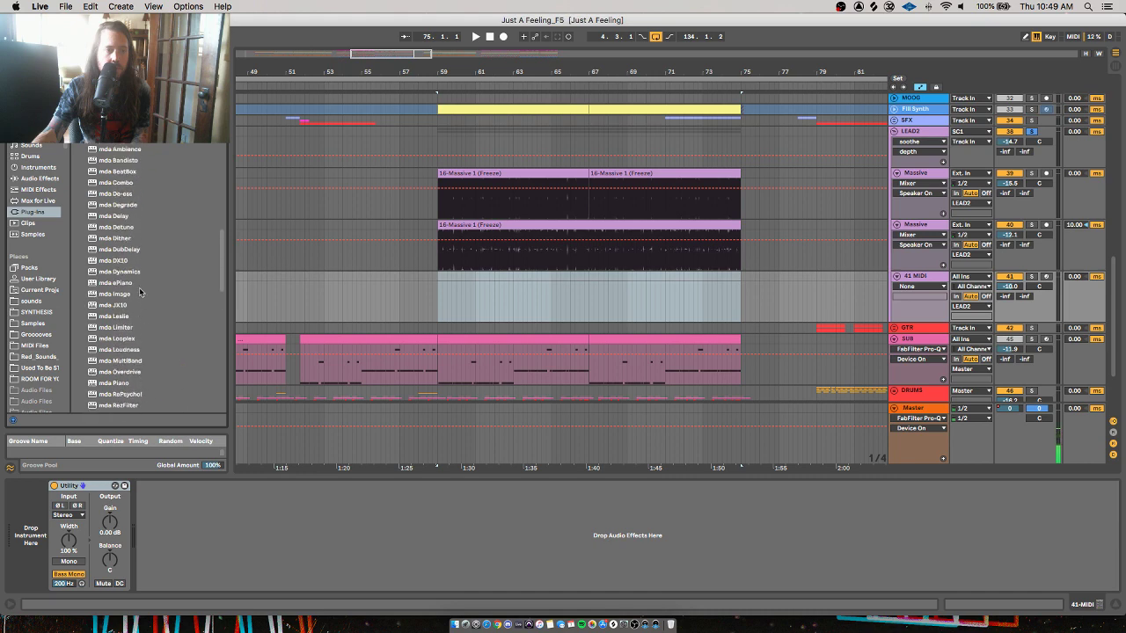
left_click_drag(110, 191, 1051, 278)
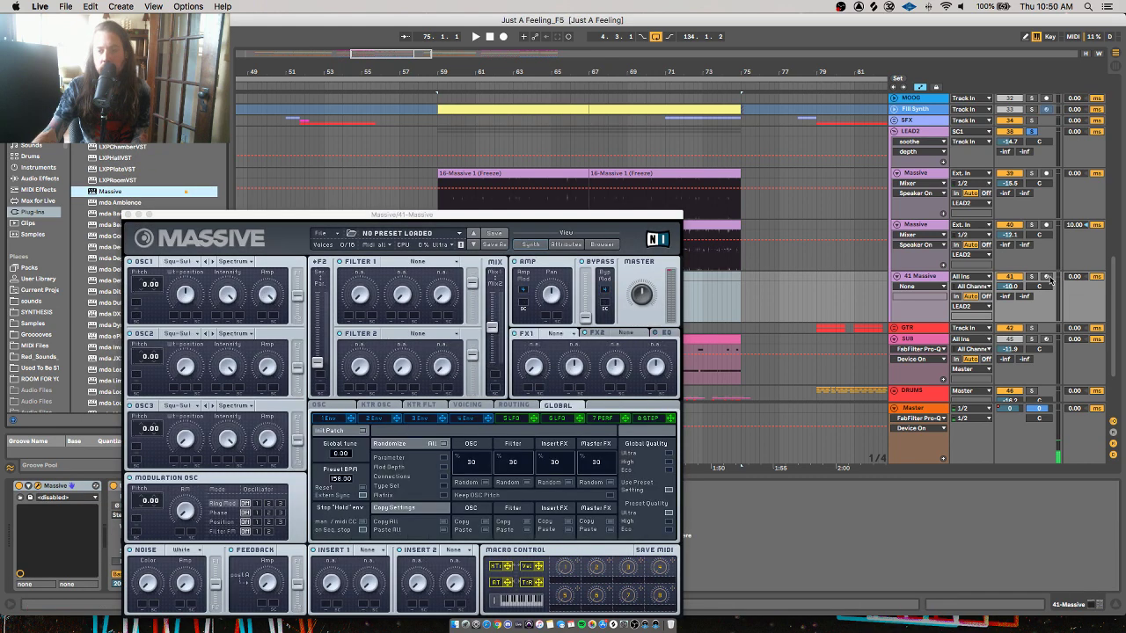
Solo the new Massive track instead of the whole LEAD2 group and arm it for recording
left_click(1033, 277)
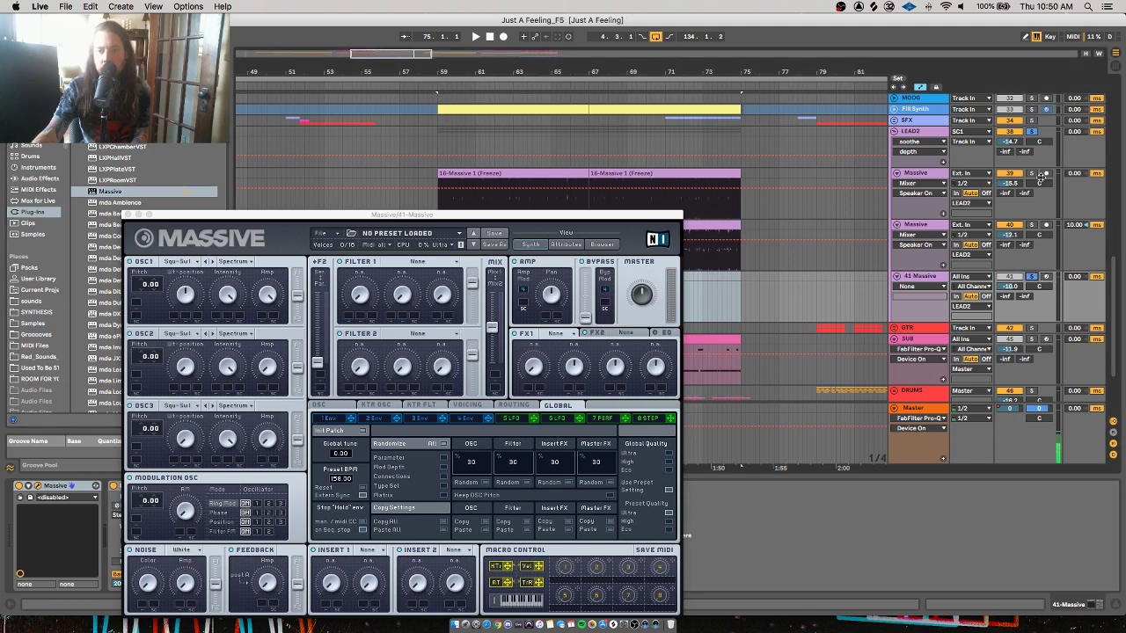
left_click(1029, 130)
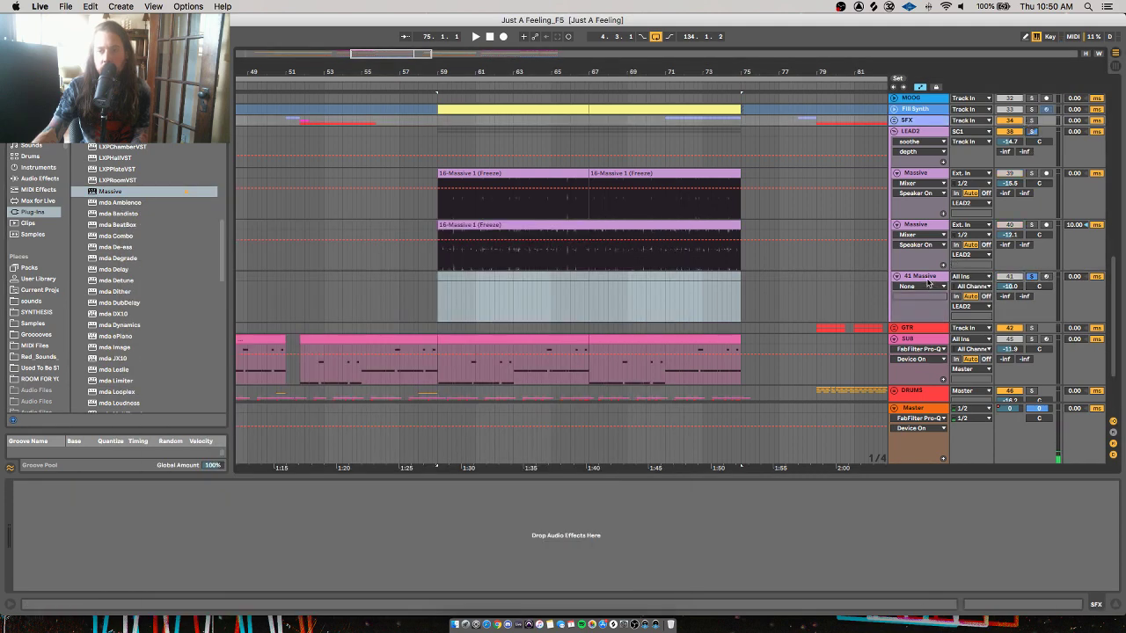
left_click(928, 283)
left_click(1044, 278)
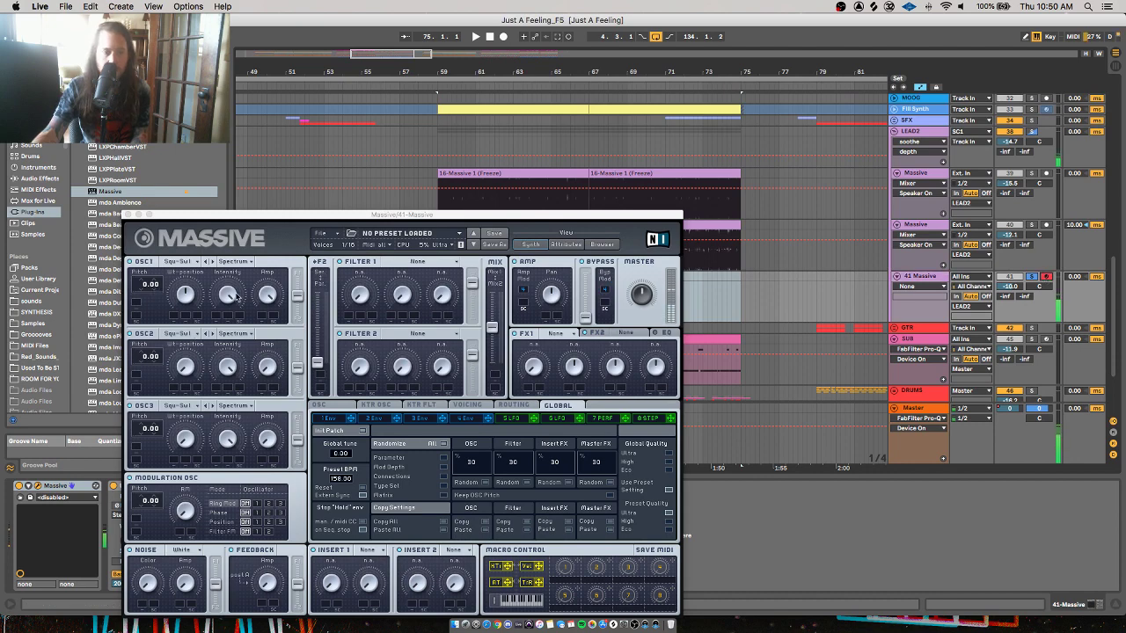
Raise the decay level of envelope 4 to maximum in Massive and set the new track's volume to -3.7 dB
left_click(472, 419)
left_click_drag(474, 510, 475, 466)
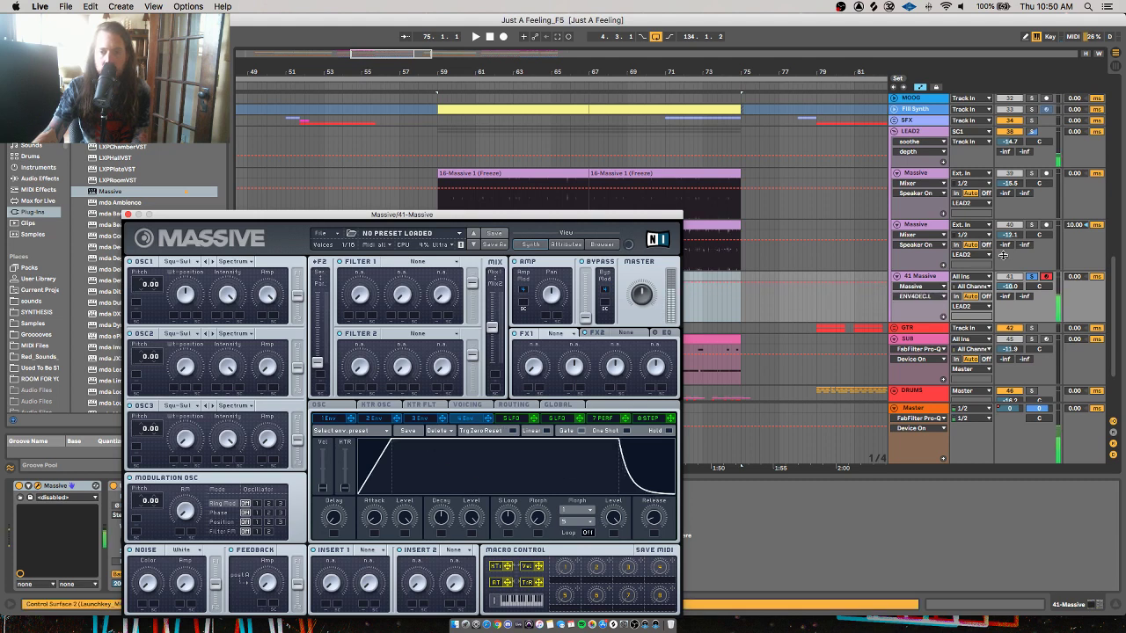
left_click_drag(1009, 287, 1009, 304)
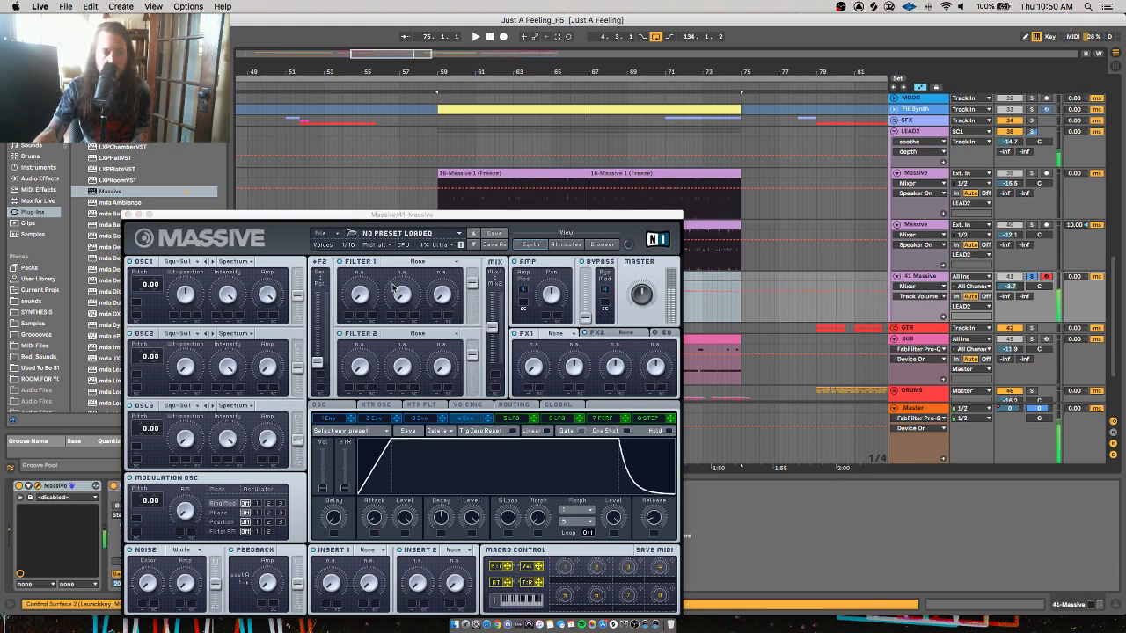
Raise OSC1's wavetable position and set Filter 1 to Lowpass 4 with performer 7 modulating its cutoff and the serial/parallel fader raised
left_click_drag(186, 293, 191, 262)
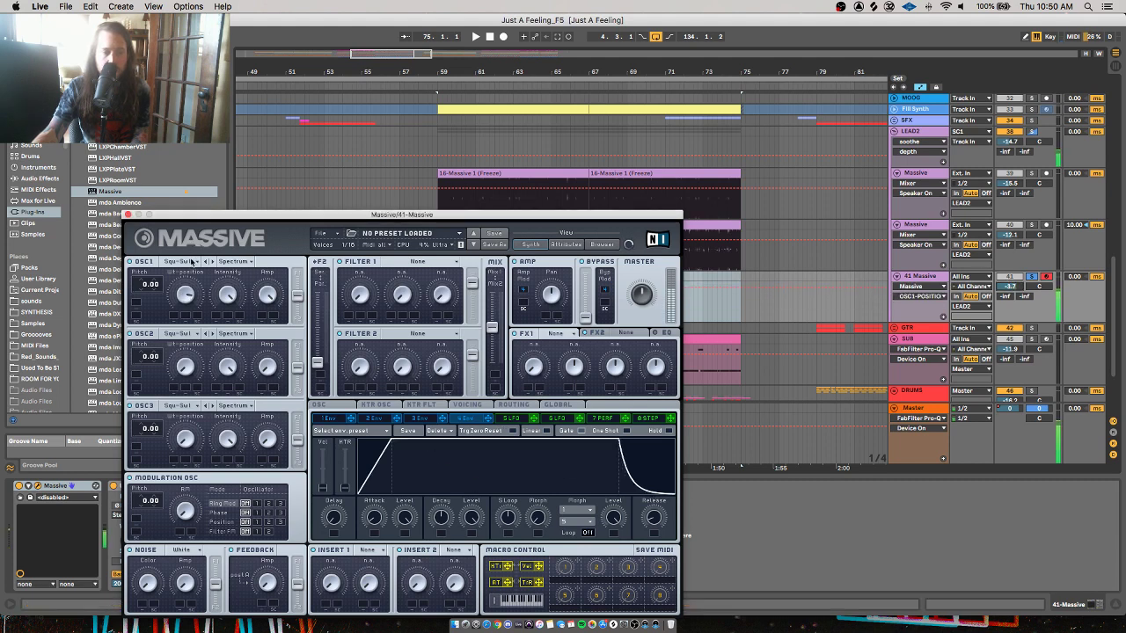
left_click(395, 267)
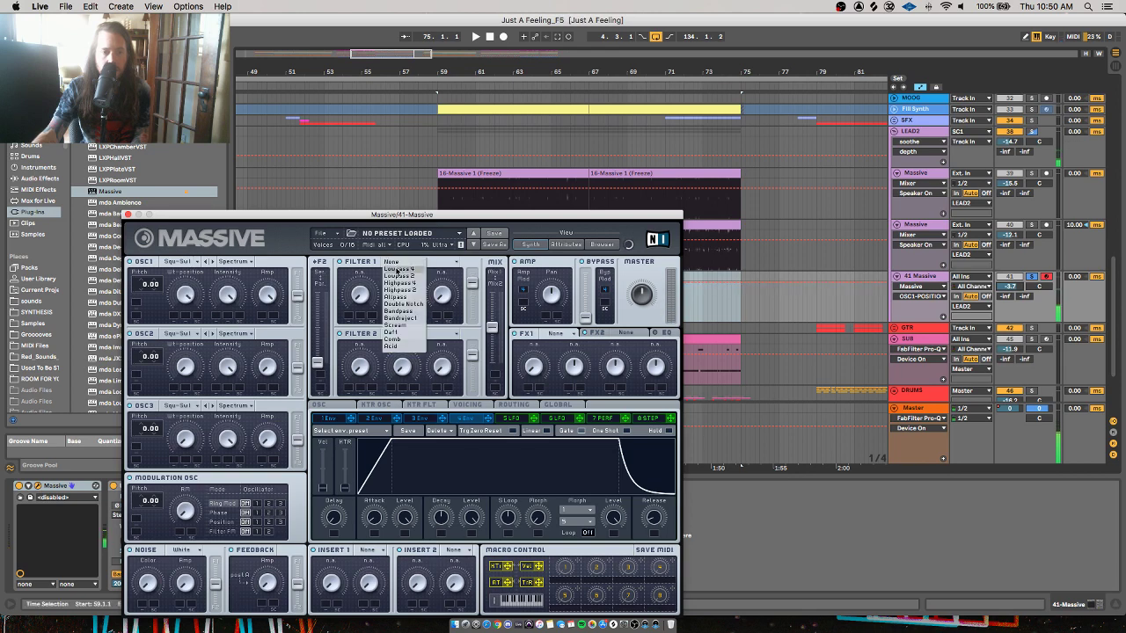
left_click(389, 280)
left_click_drag(326, 356, 323, 237)
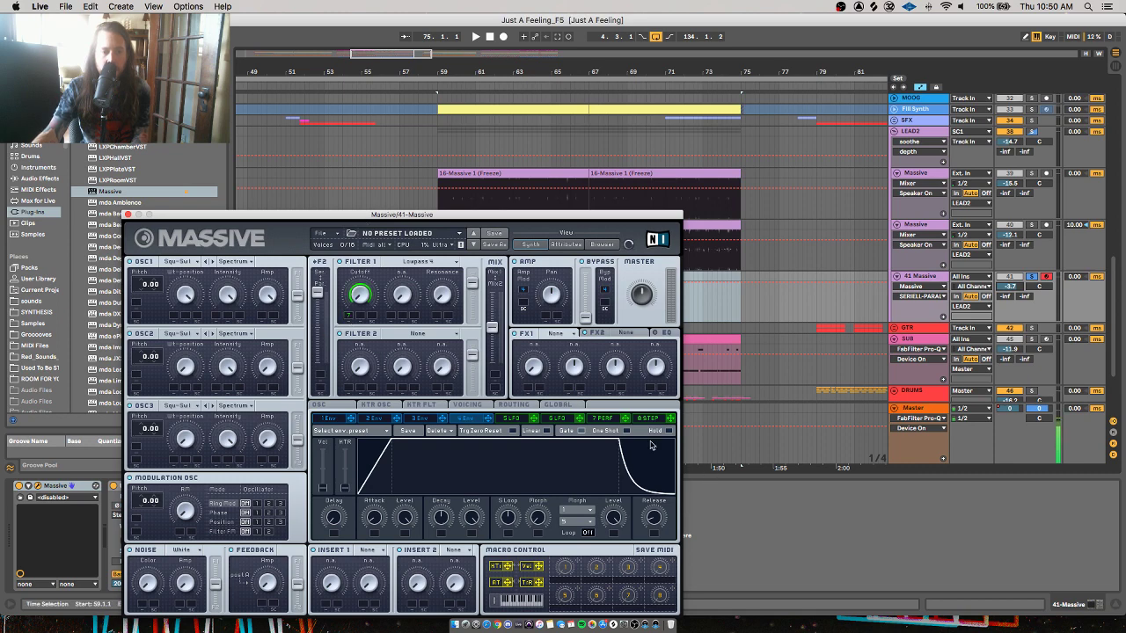
Sync performer 7 to the tempo and load square-like curves into its upper row up to step 16
left_click(602, 418)
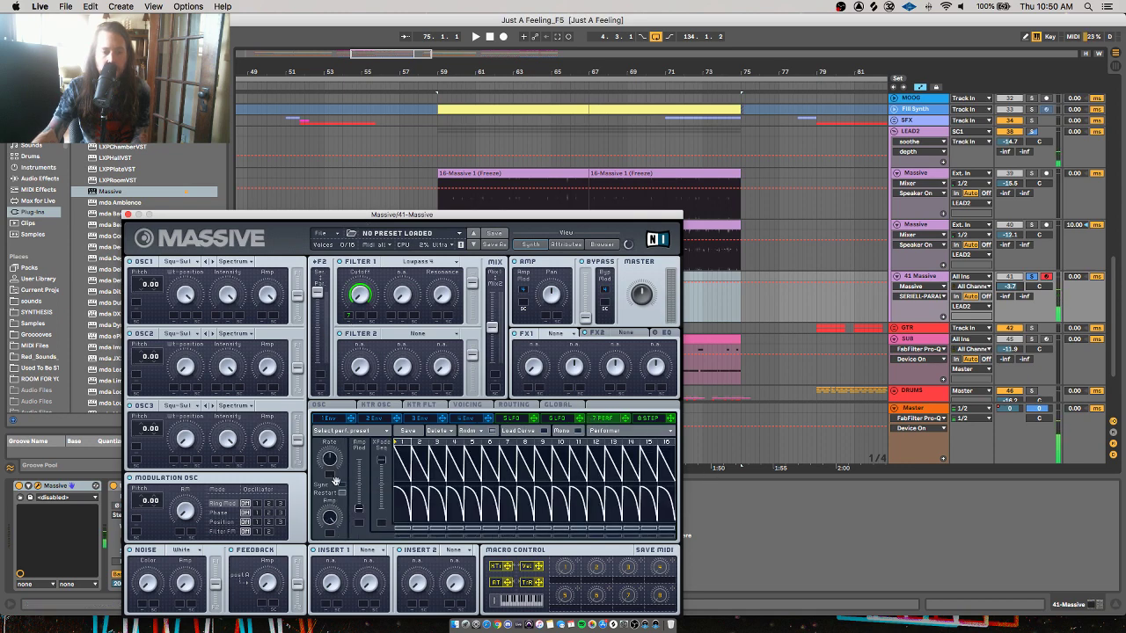
left_click(341, 485)
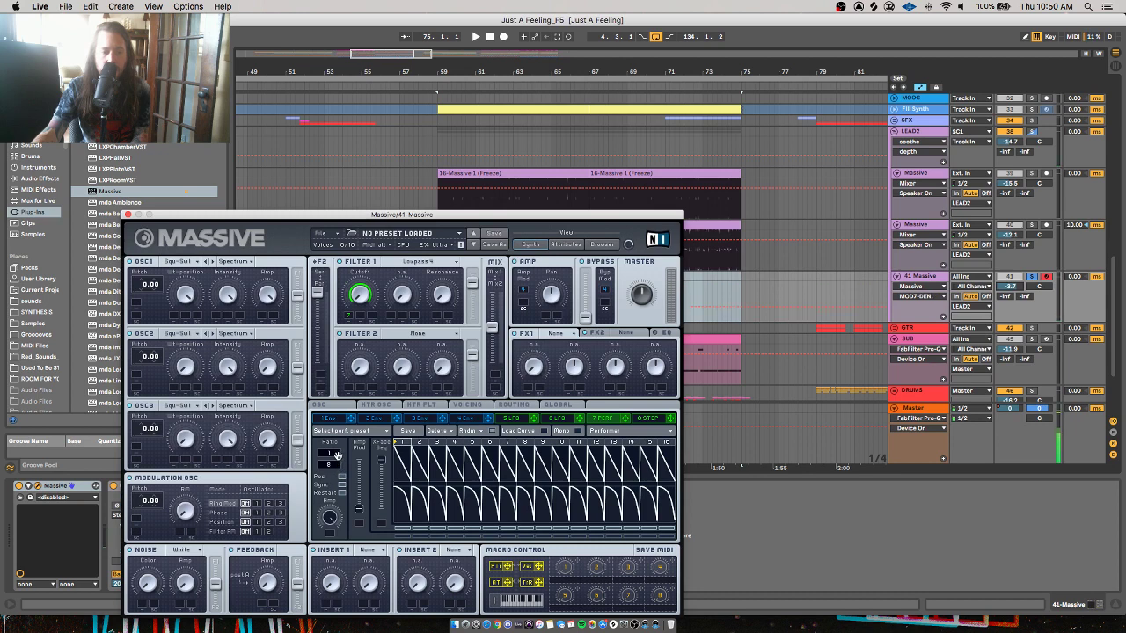
left_click(540, 432)
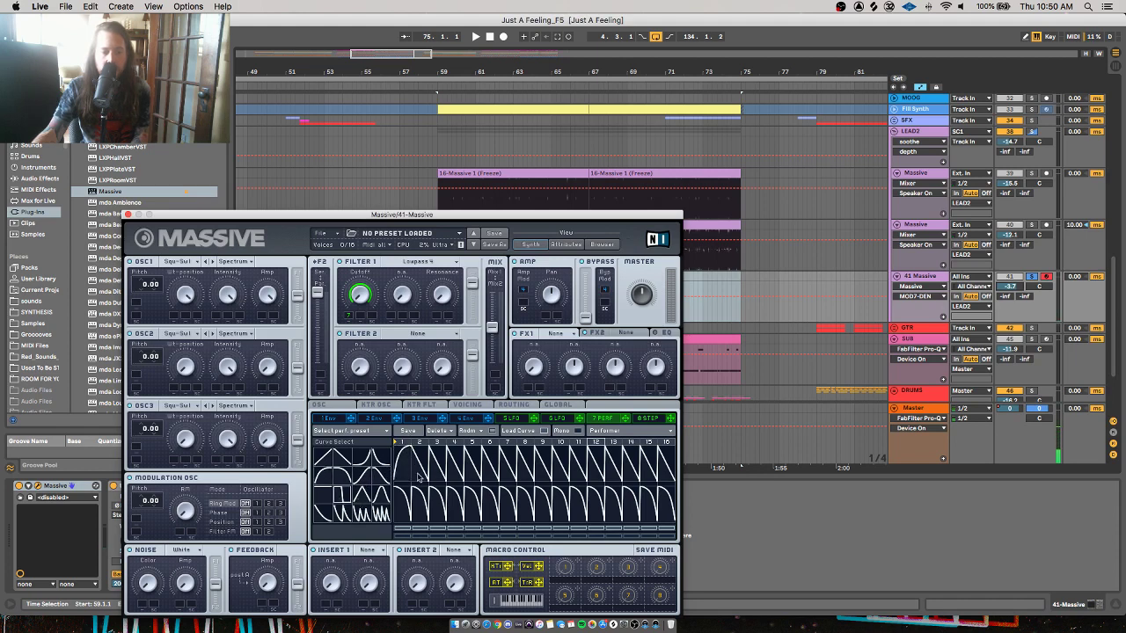
left_click_drag(418, 478, 476, 420)
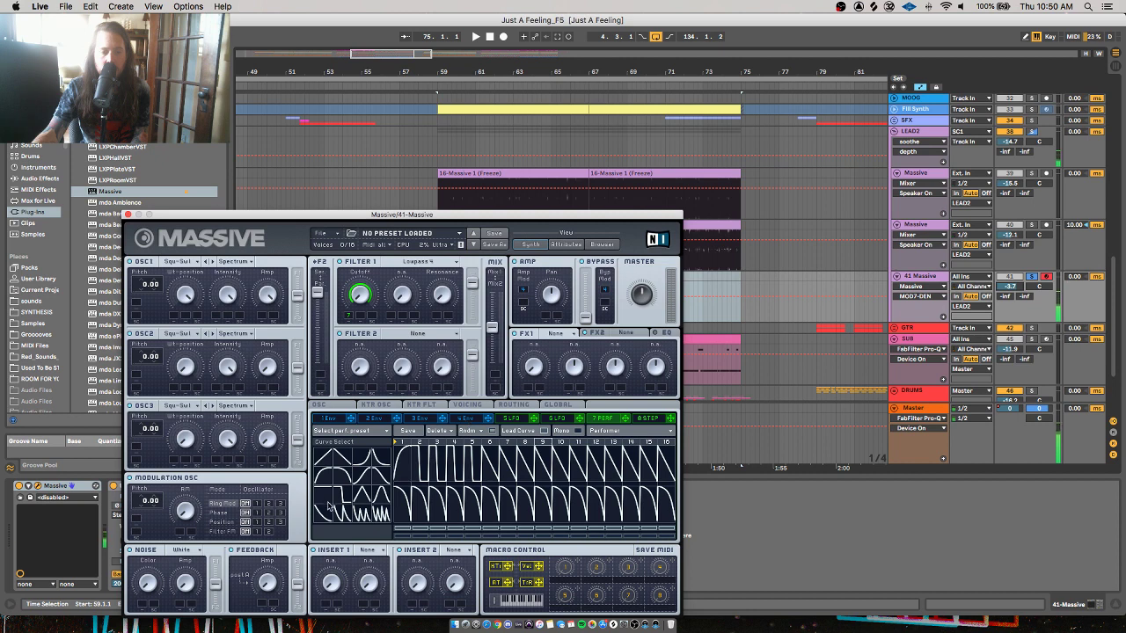
left_click_drag(506, 433, 590, 419)
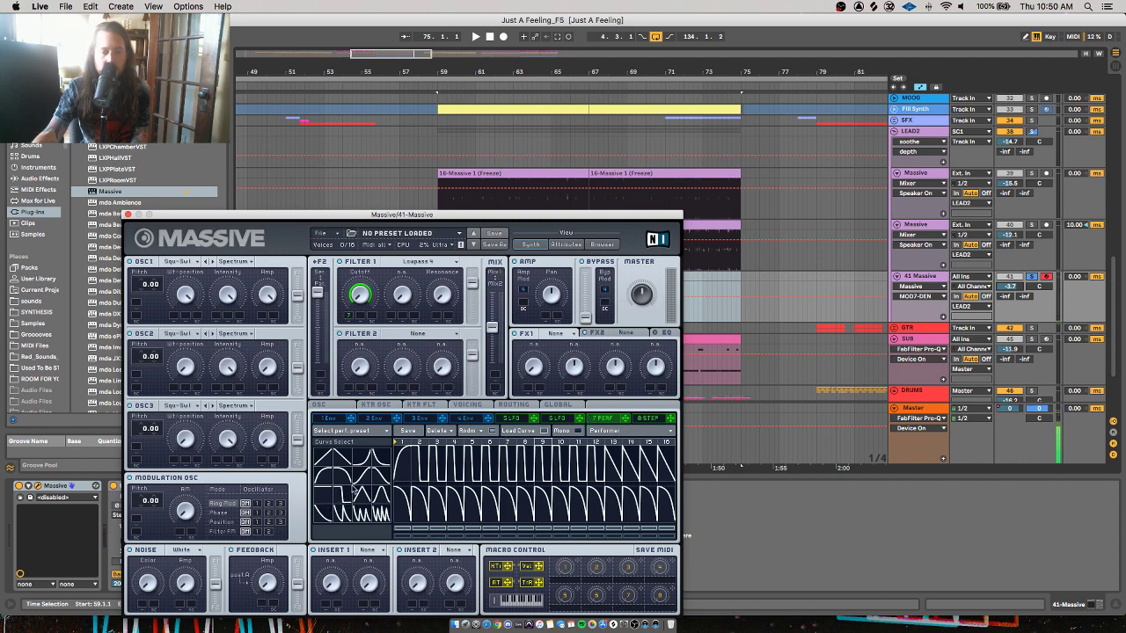
left_click_drag(613, 449, 674, 447)
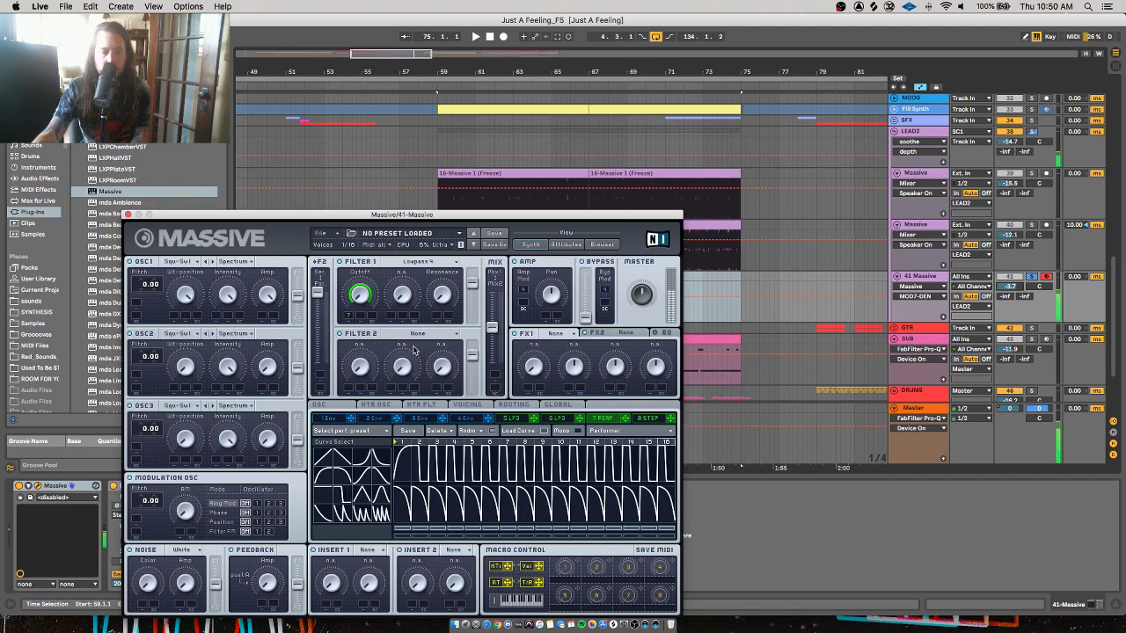
Add a short glide time to Massive's oscillators and audition it with playback running
left_click(335, 409)
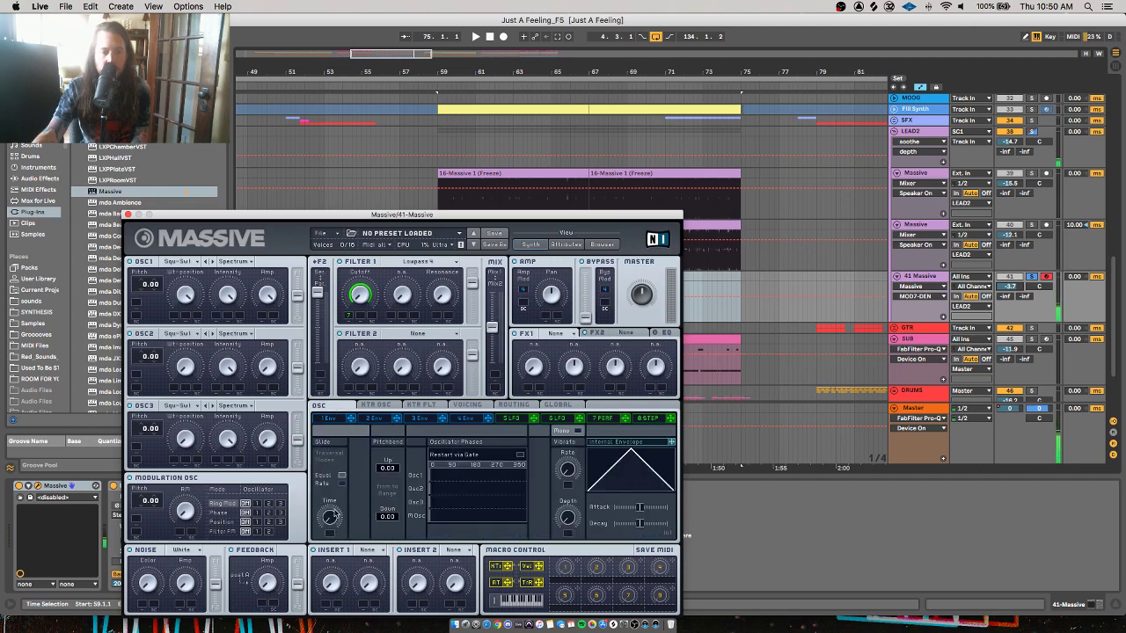
left_click(465, 405)
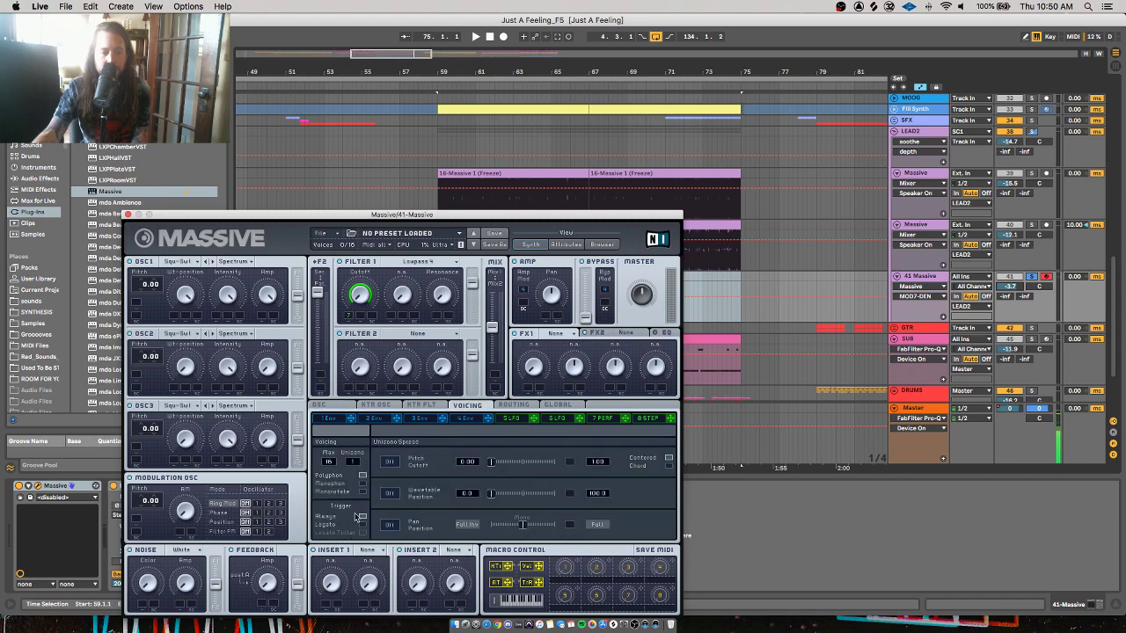
left_click(337, 409)
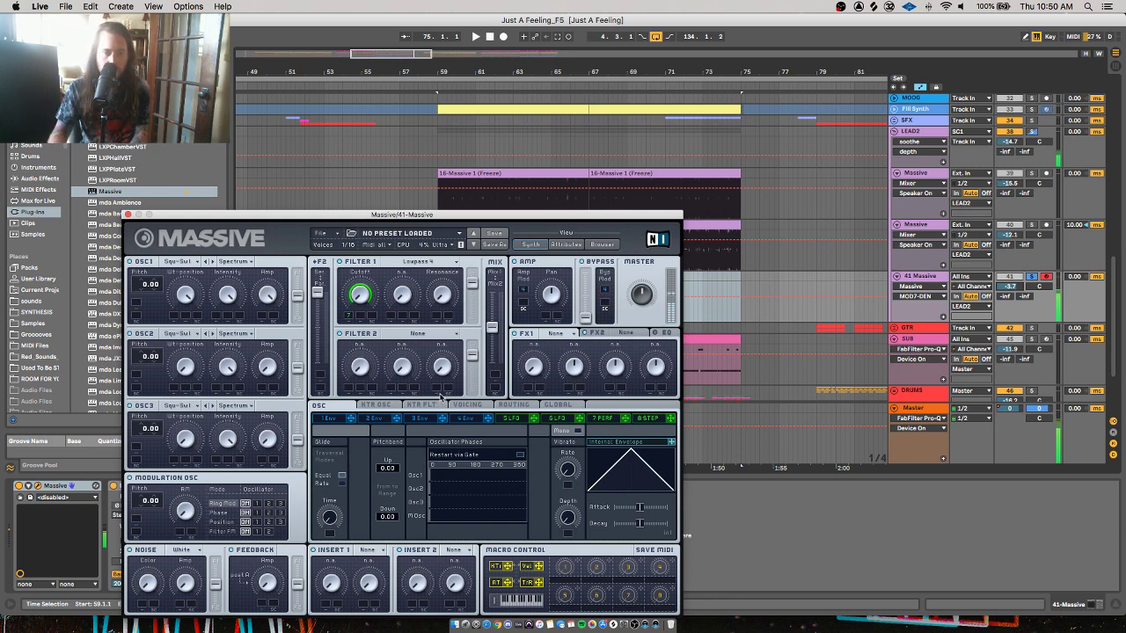
key("space")
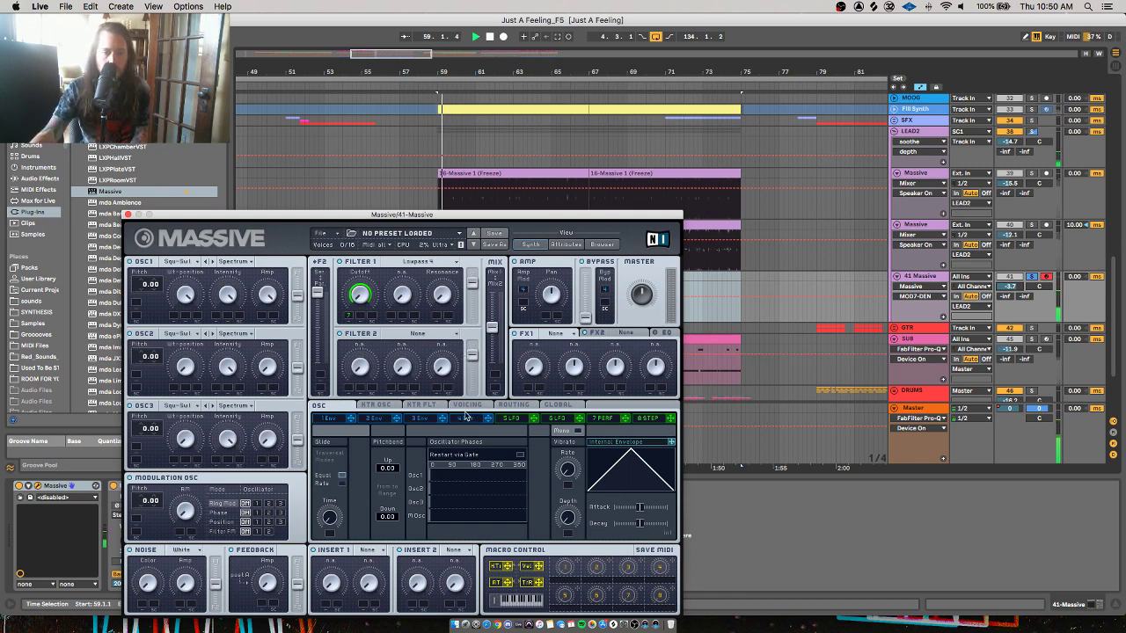
left_click(340, 475)
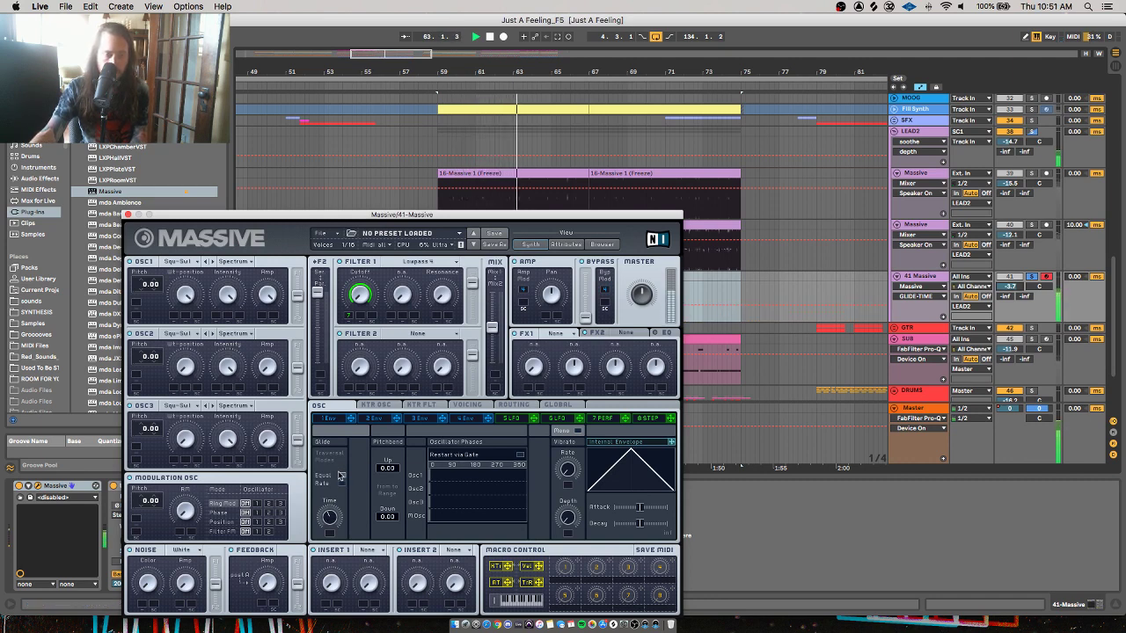
key("space")
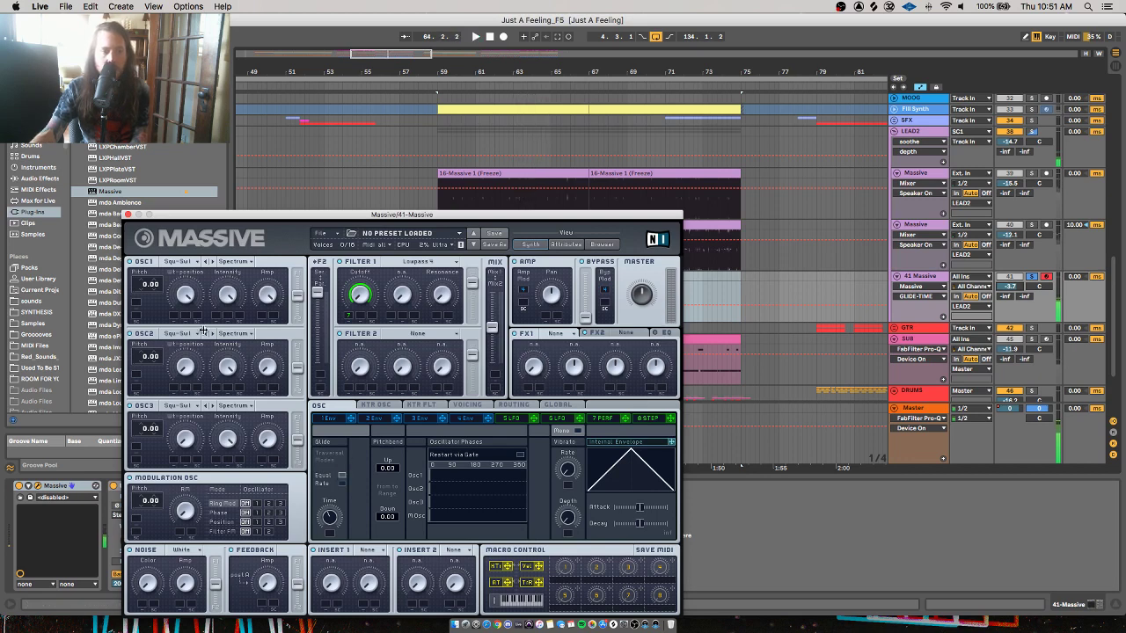
Solo the first frozen Massive track during playback for comparison and set the new Massive's FX1 to Reverb
left_click(1032, 173)
key("space")
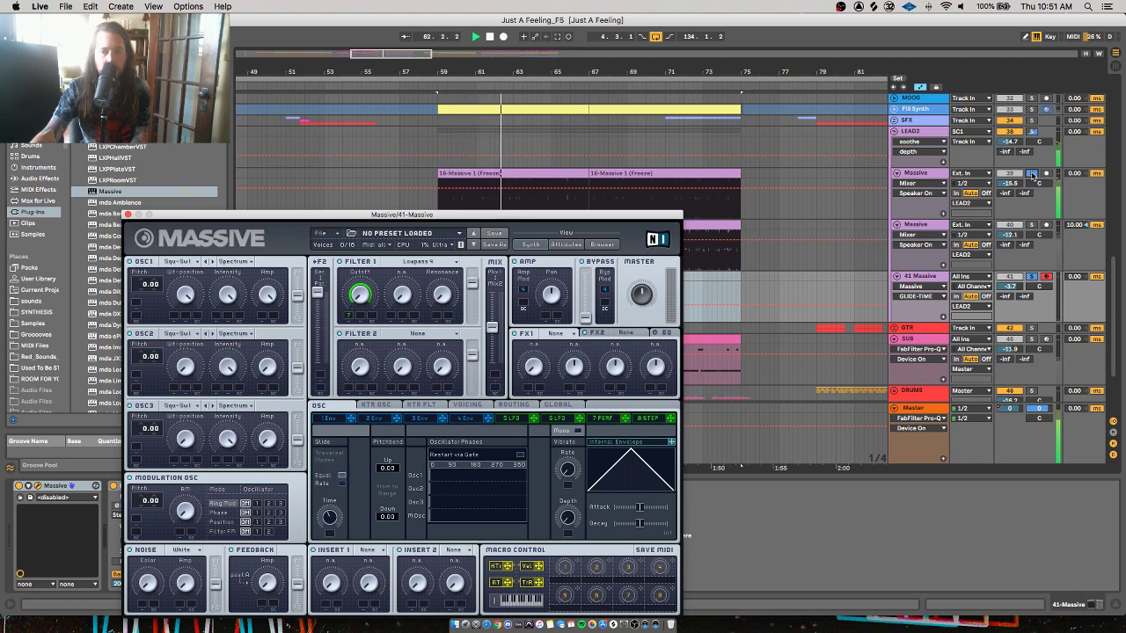
left_click(555, 334)
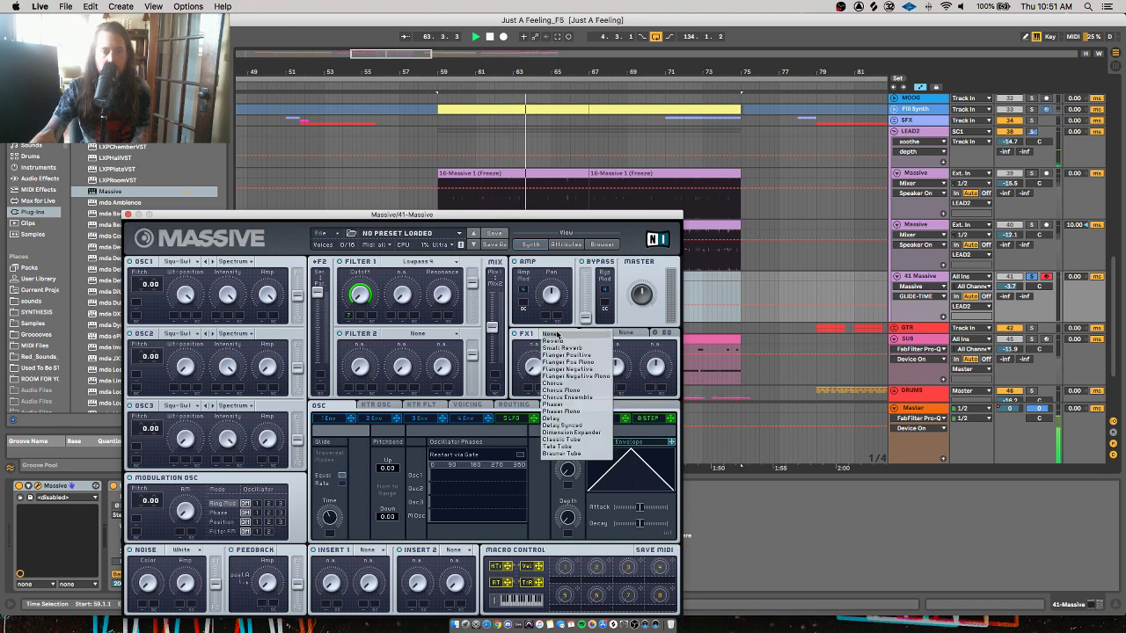
left_click(553, 341)
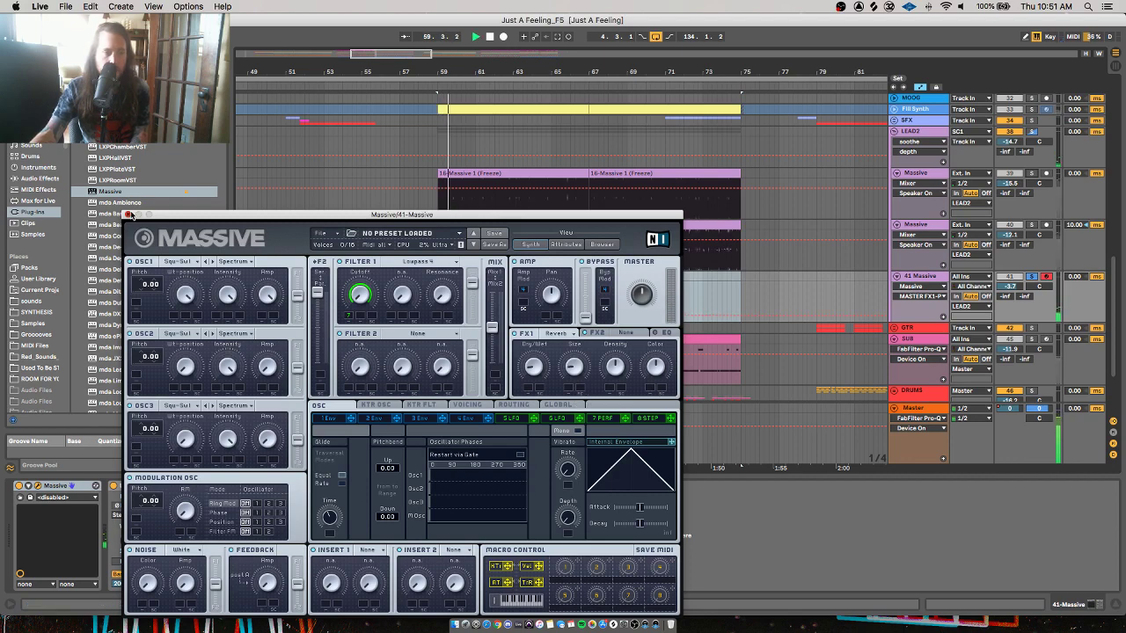
Close the Massive window and add the Overdrive audio effect to the end of the new Massive track's device chain
left_click(129, 215)
left_click(1035, 177)
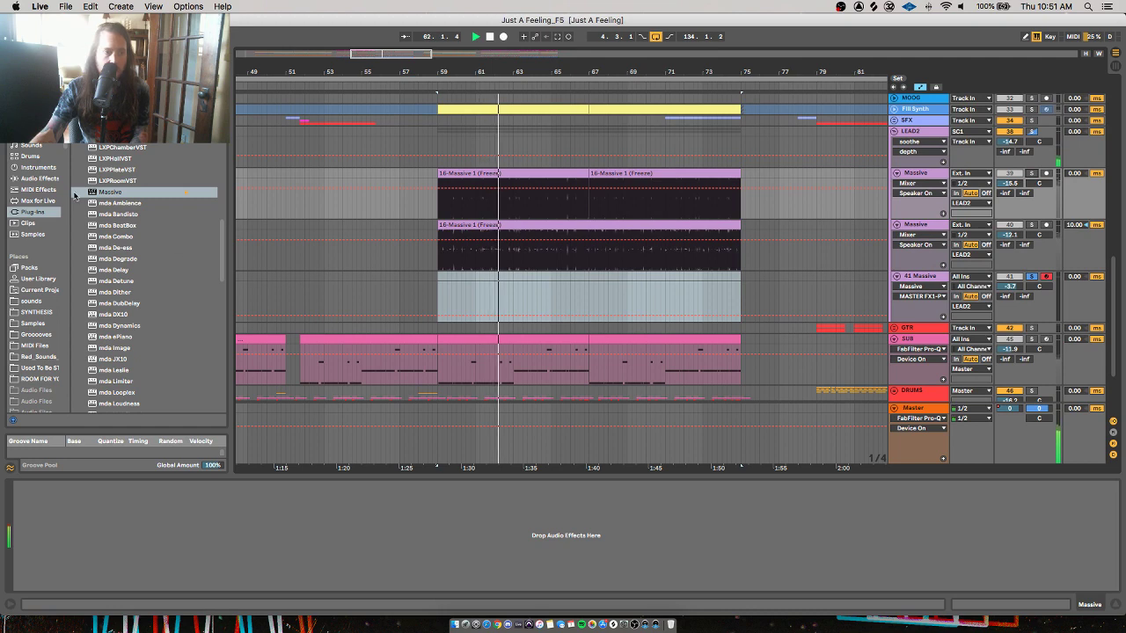
left_click(42, 178)
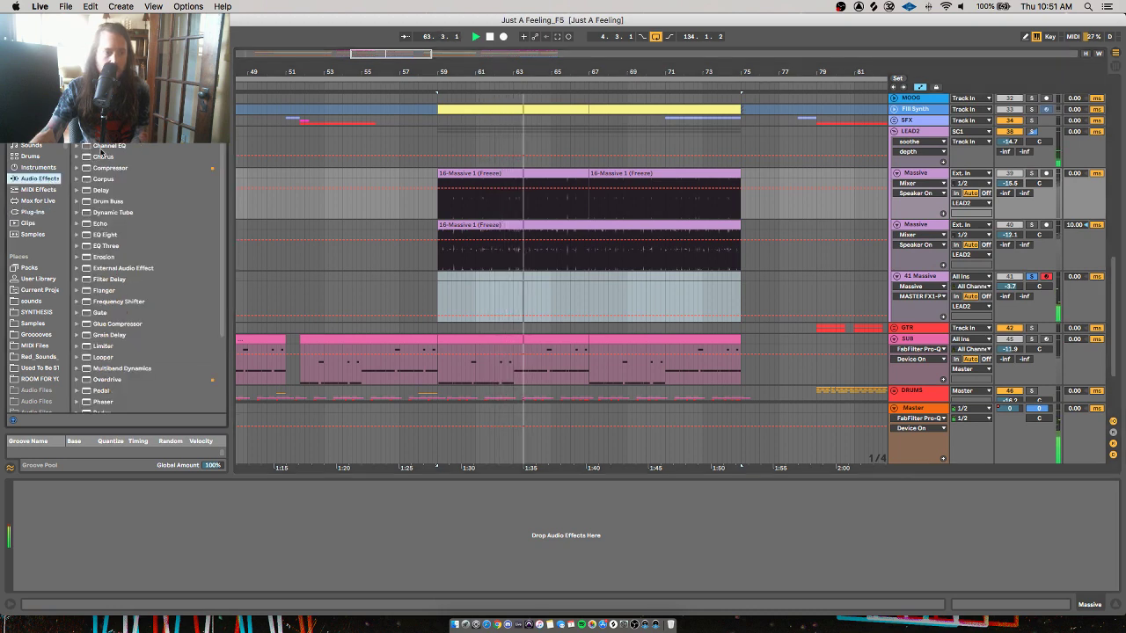
scroll(98, 346, "down", 3)
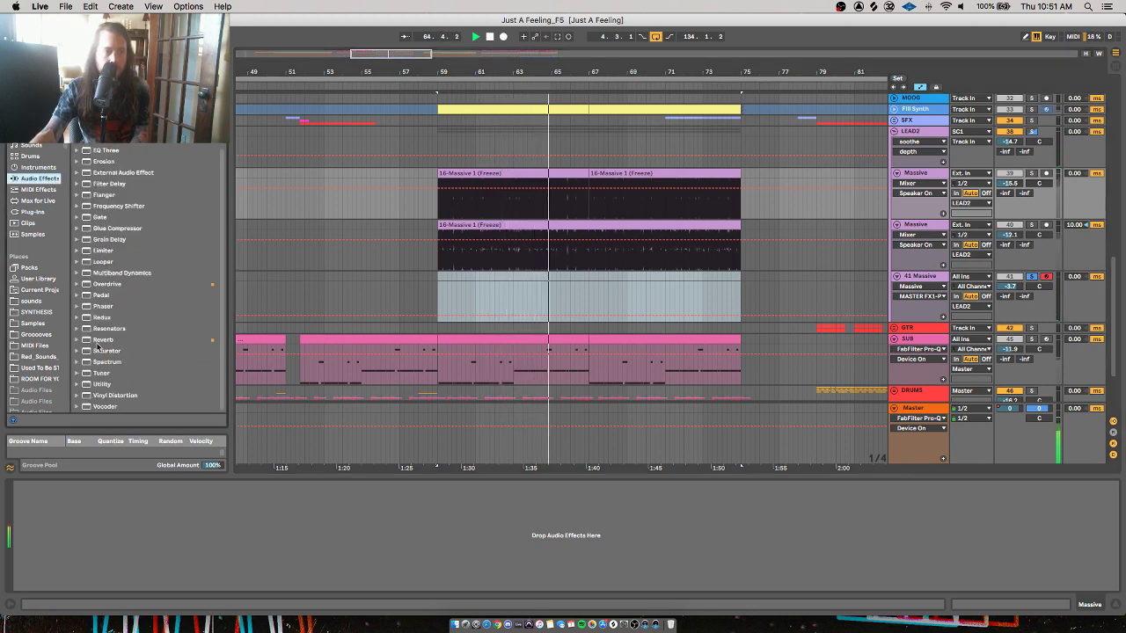
left_click_drag(97, 285, 548, 288)
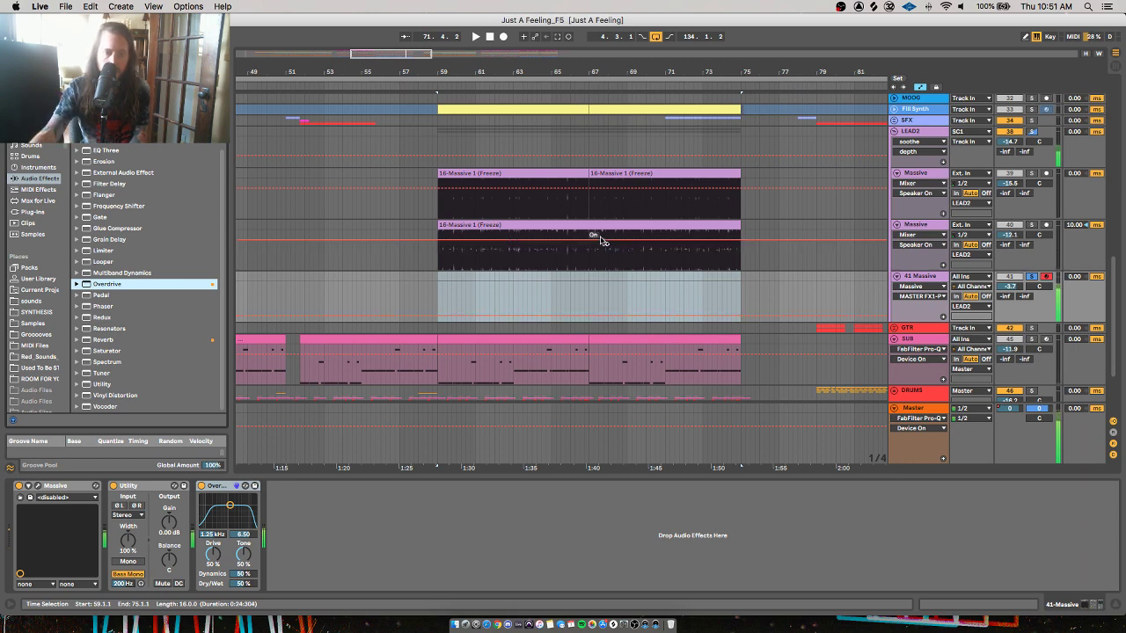
Reopen Massive, bring up OSC2 pitched to -12.00 and detune OSC1 to -0.04
left_click(36, 486)
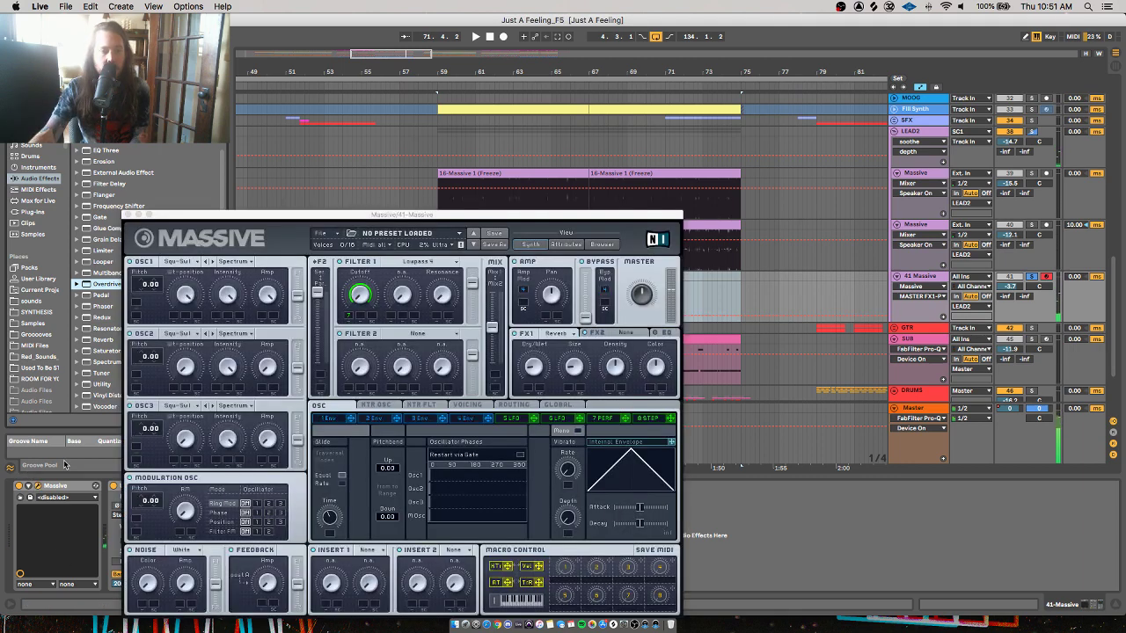
left_click(269, 362)
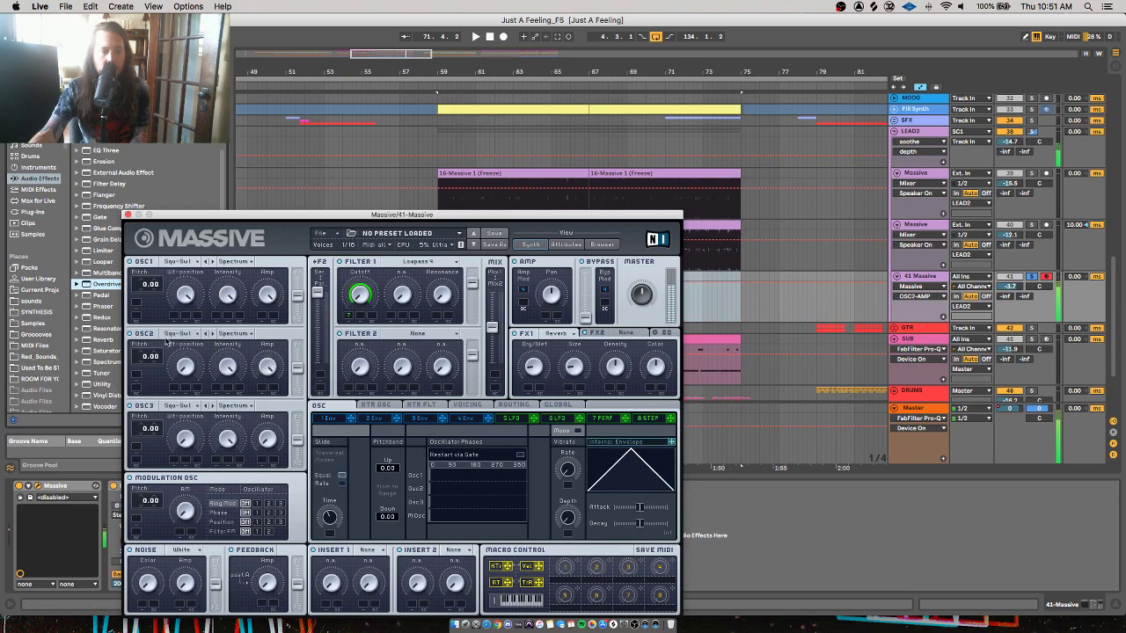
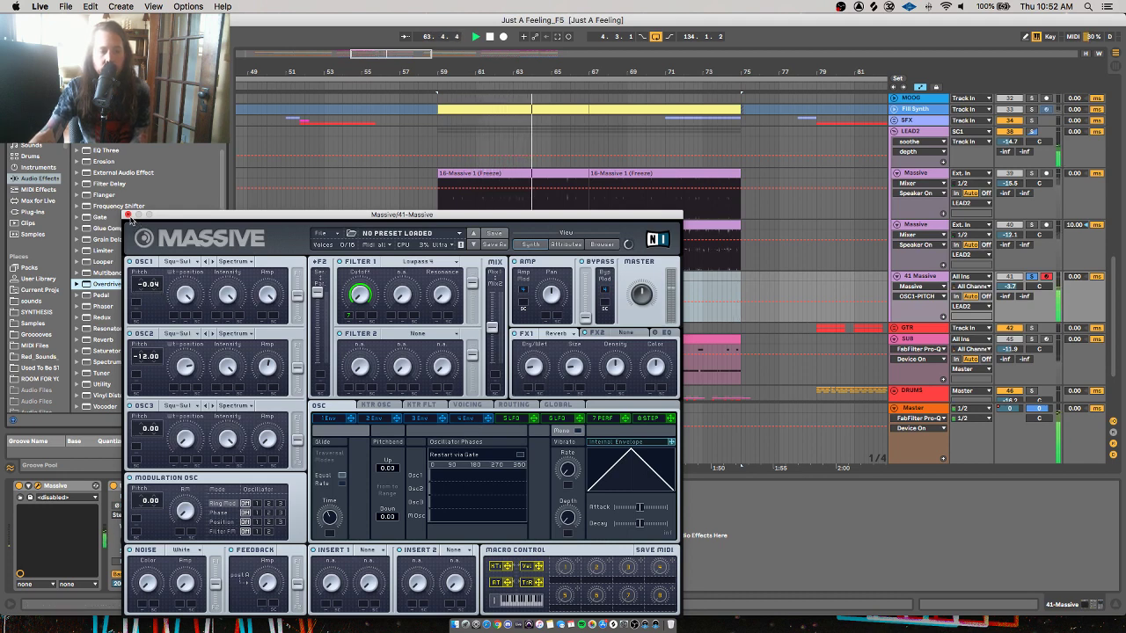
Close Massive, delete the 41 Massive track from the LEAD2 group and take the group out of solo
left_click(128, 215)
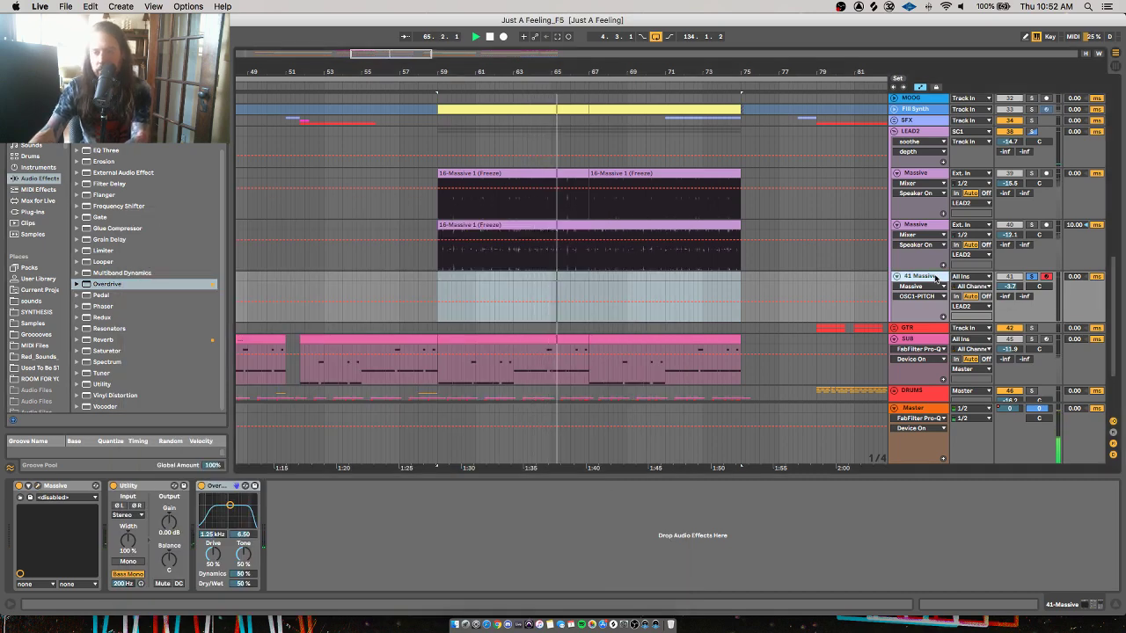
key("Delete")
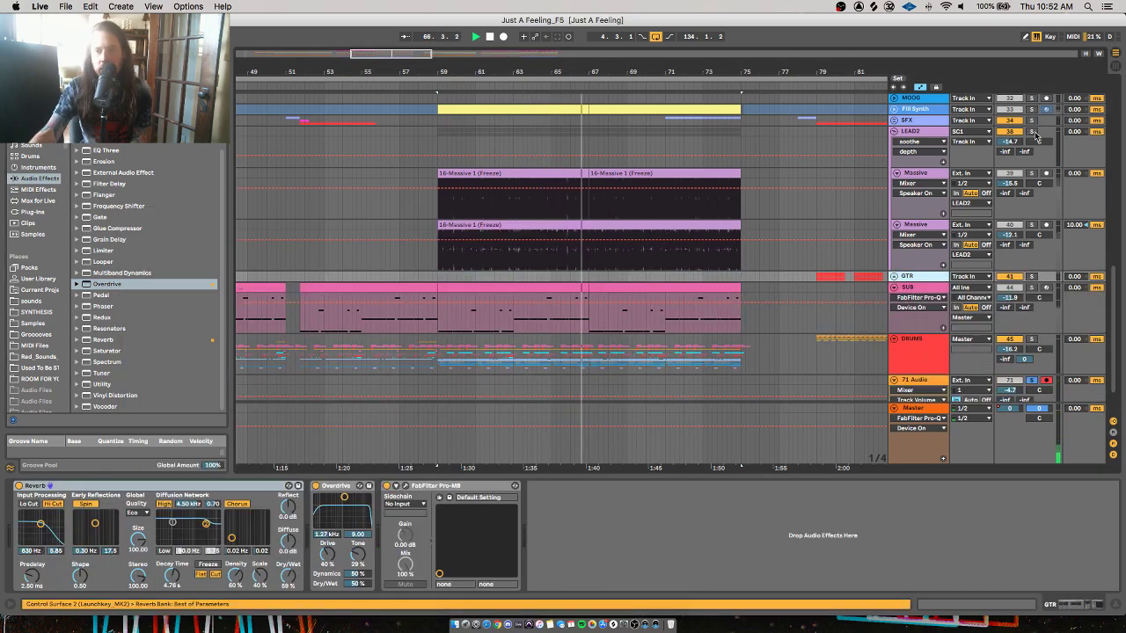
Solo and unfold the Fill Synth track, and audition it with its volume raised to 2.0 dB
scroll(589, 182, "up", 2)
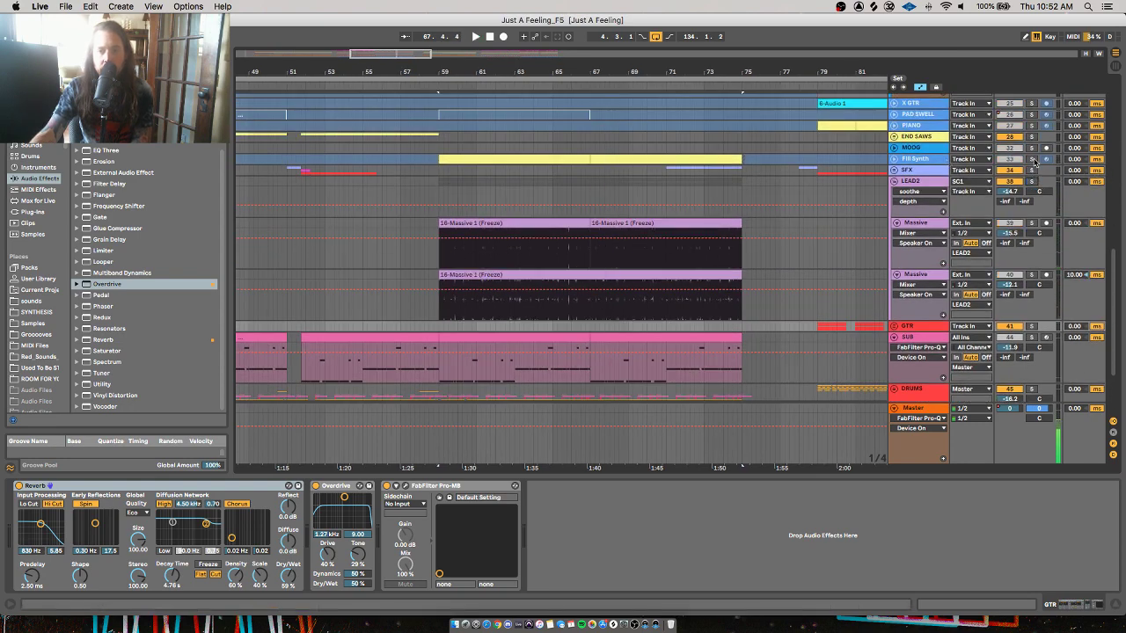
left_click(1032, 159)
left_click(590, 159)
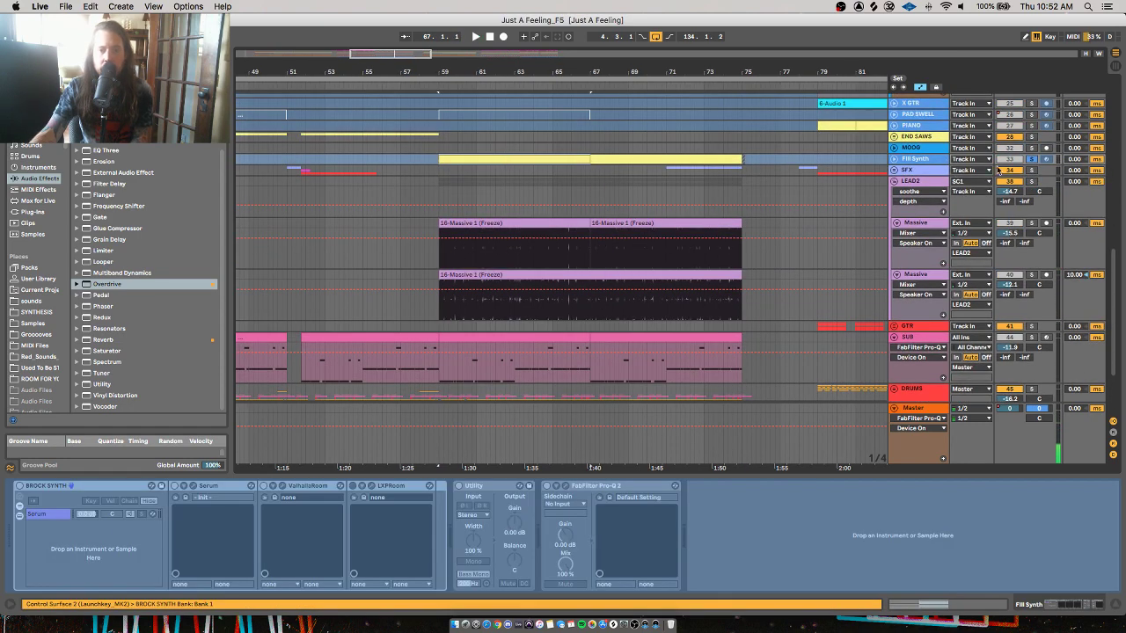
left_click(895, 158)
key("space")
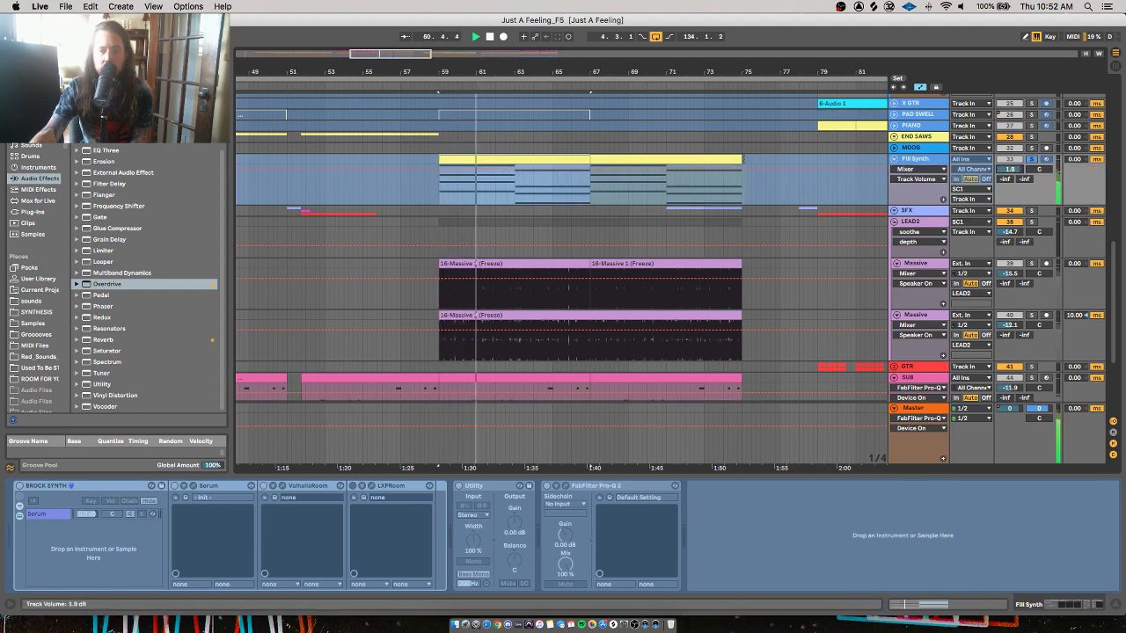
left_click_drag(1016, 170, 1016, 141)
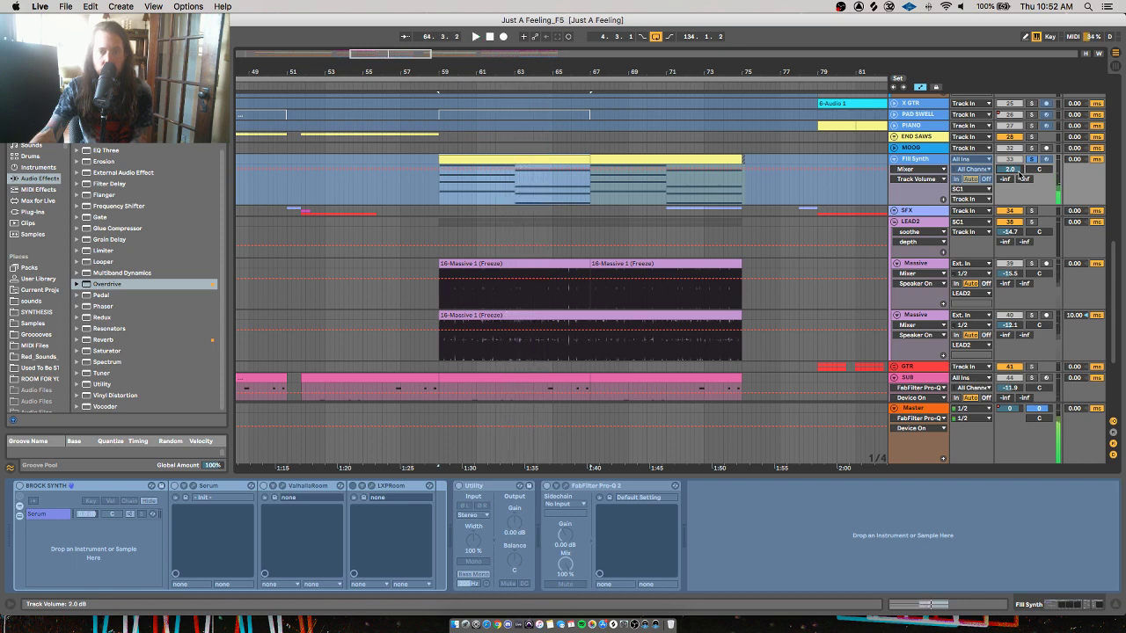
Solo the TAL-U-NO track in the BASSES group and play it back from bar 59
scroll(1010, 182, "up", 10)
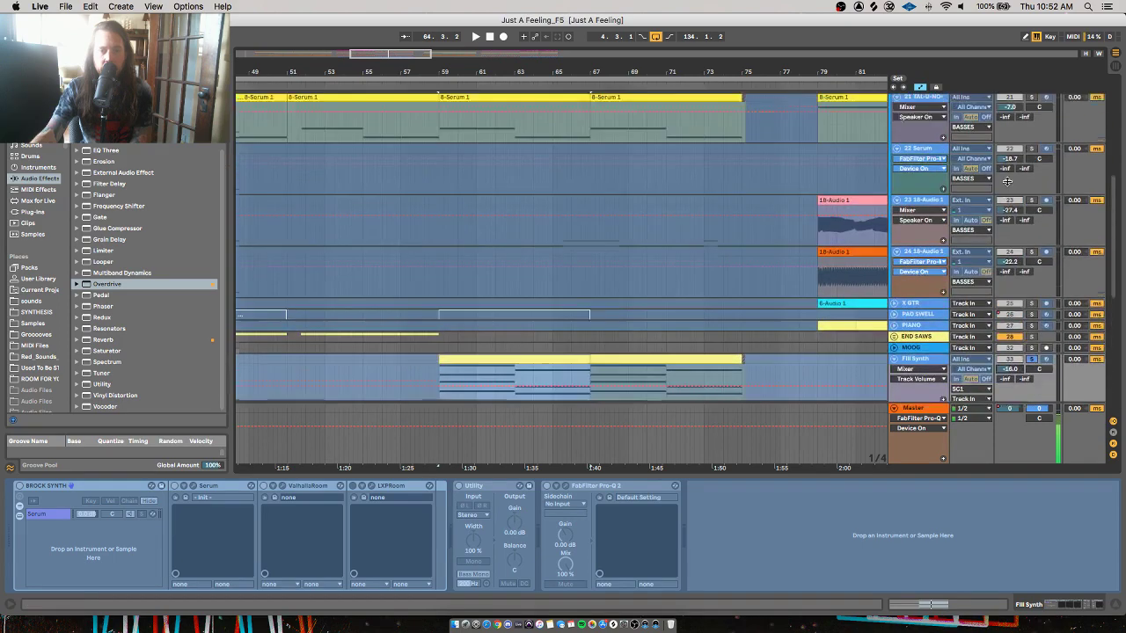
scroll(1032, 276, "down", 5)
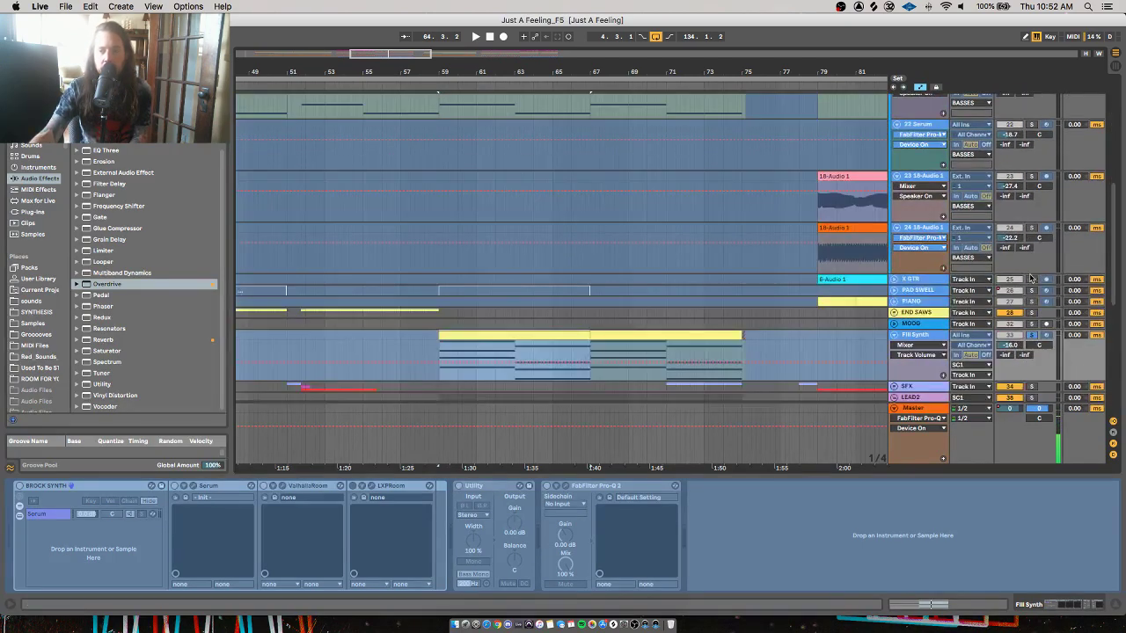
scroll(1022, 306, "up", 3)
key("space")
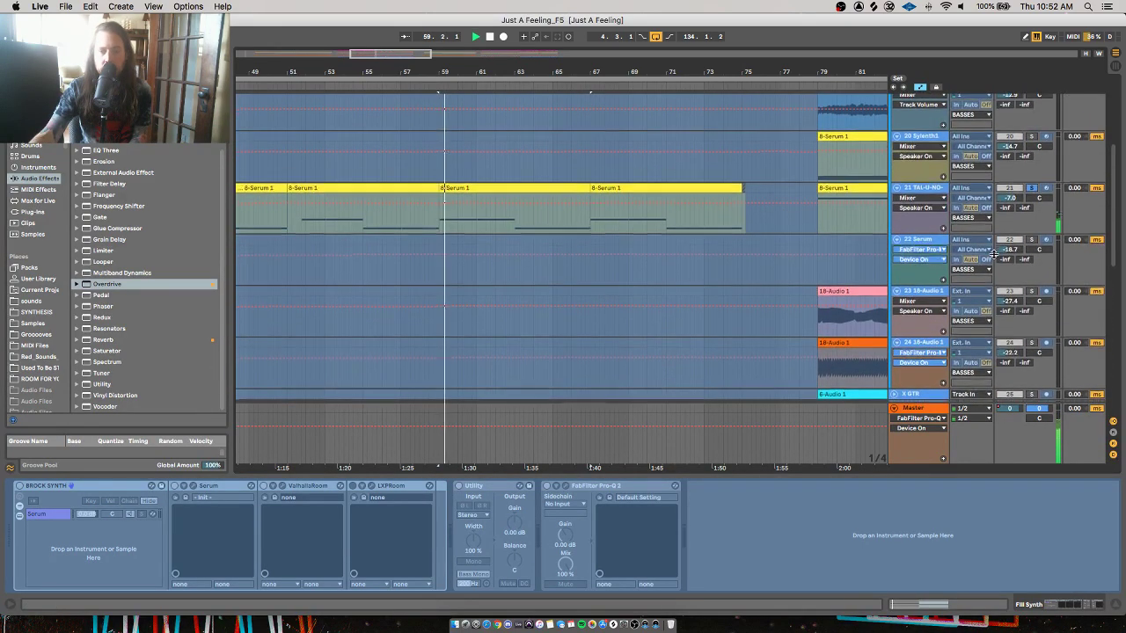
scroll(1027, 291, "up", 2)
scroll(1029, 286, "up", 2)
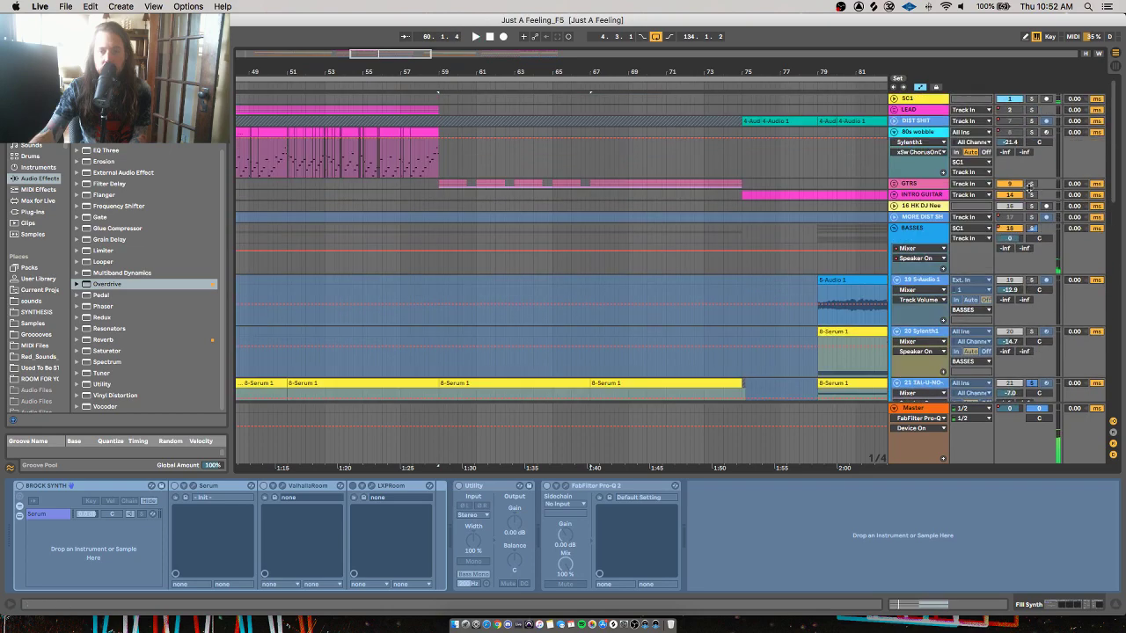
Solo the GTRS group, play it back from bar 59 and unfold it to show its tracks
scroll(1034, 255, "down", 1)
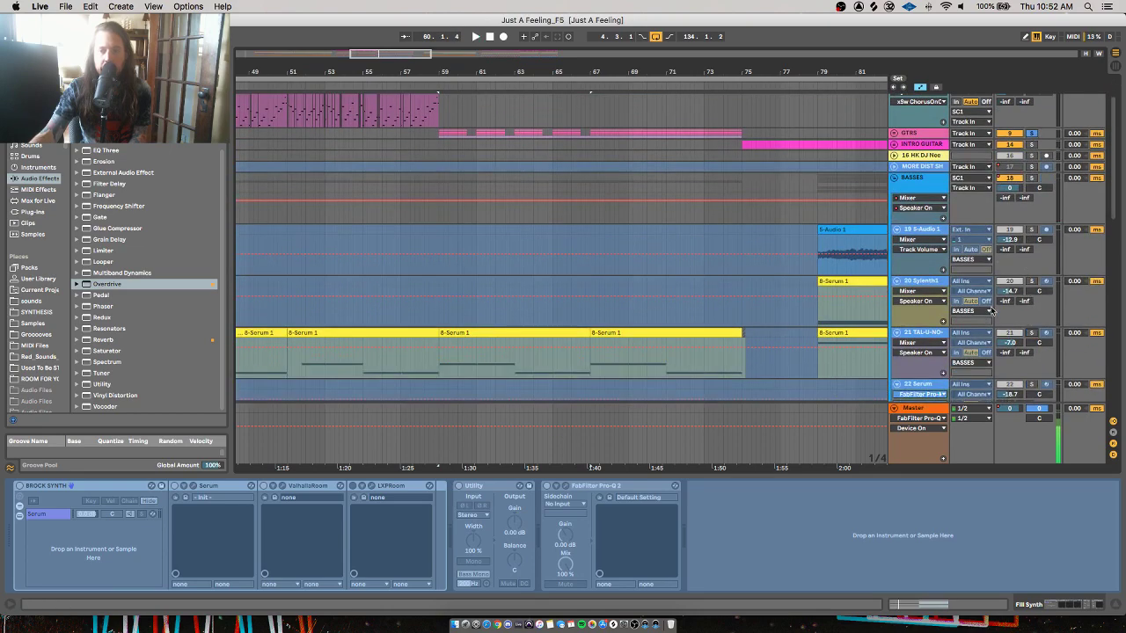
left_click(441, 141)
key("space")
scroll(1050, 151, "up", 1)
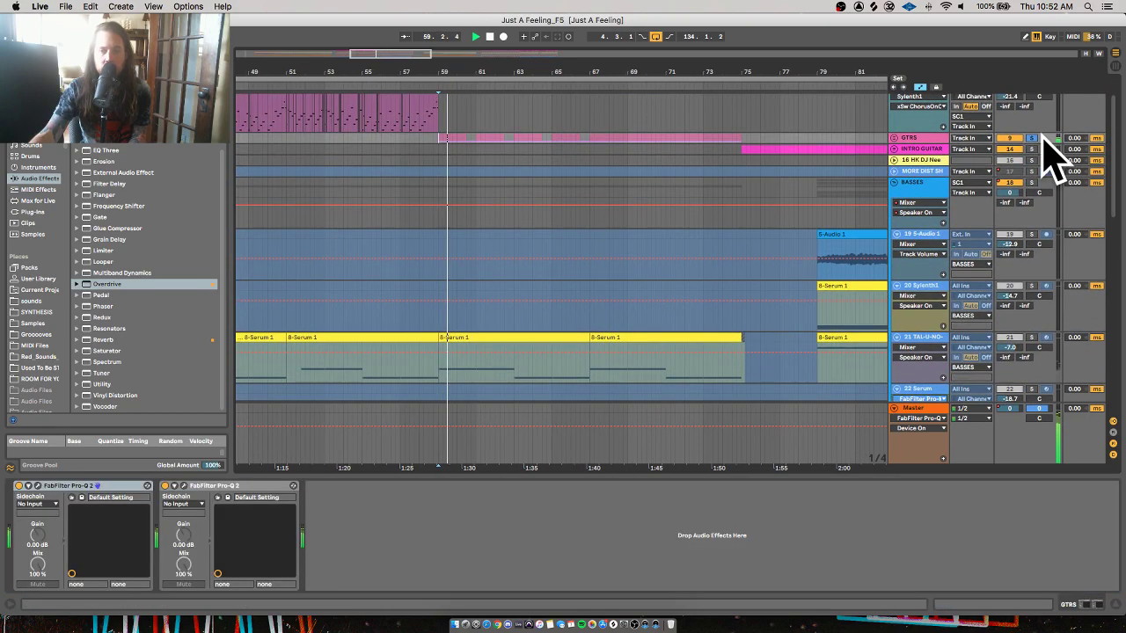
left_click(894, 137)
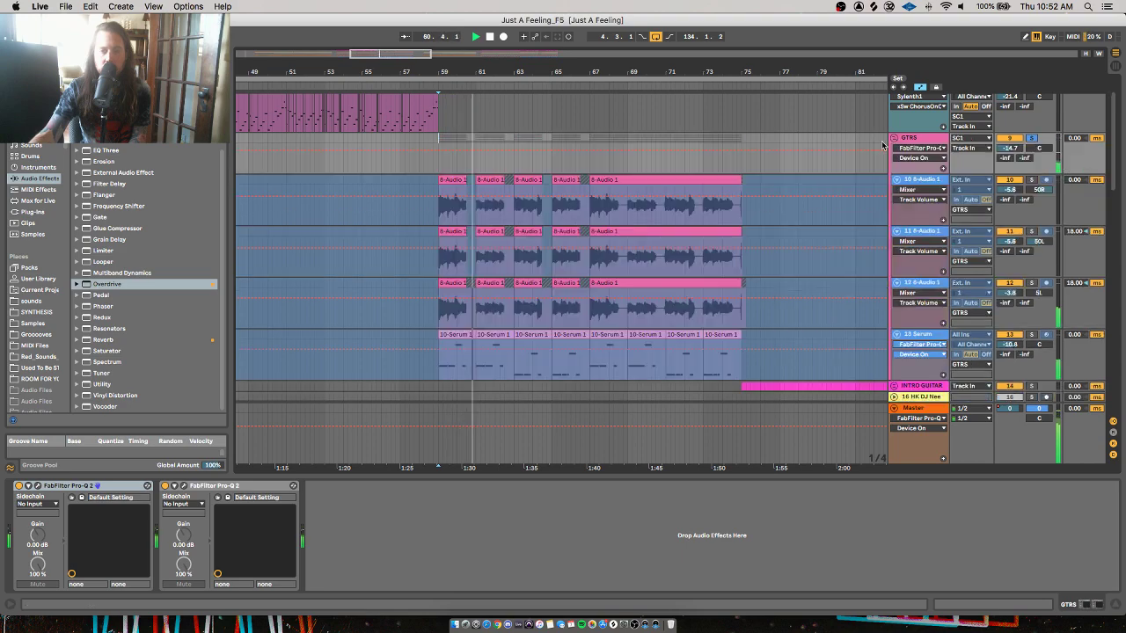
scroll(679, 242, "down", 2)
key("space")
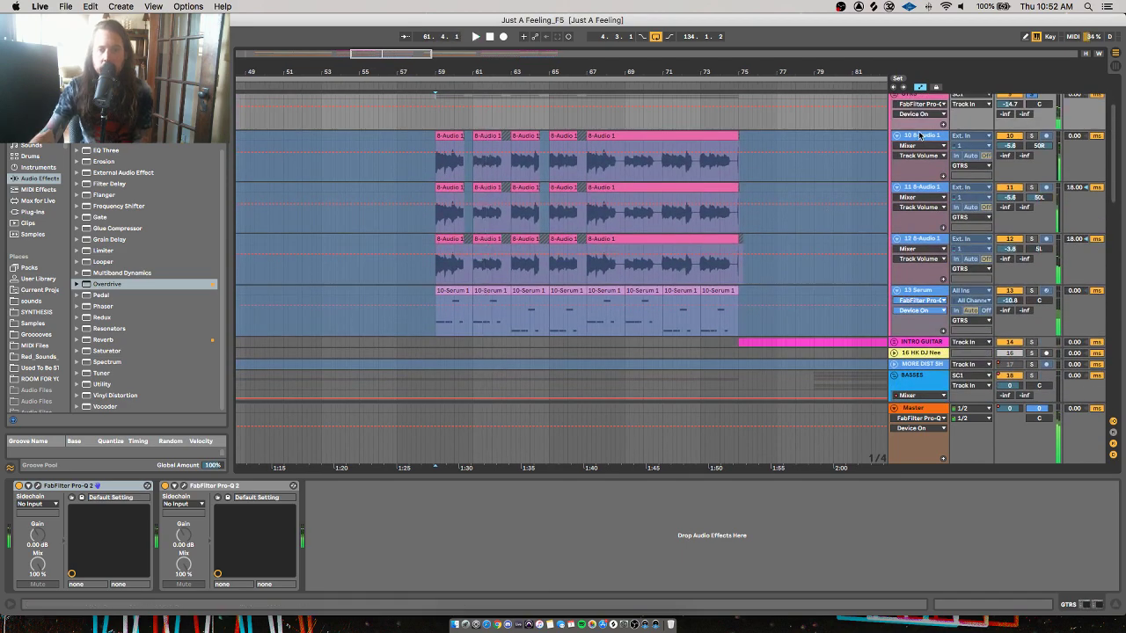
Solo the 13 Serum track in the GTRS group and play it back from bar 59
left_click(920, 291)
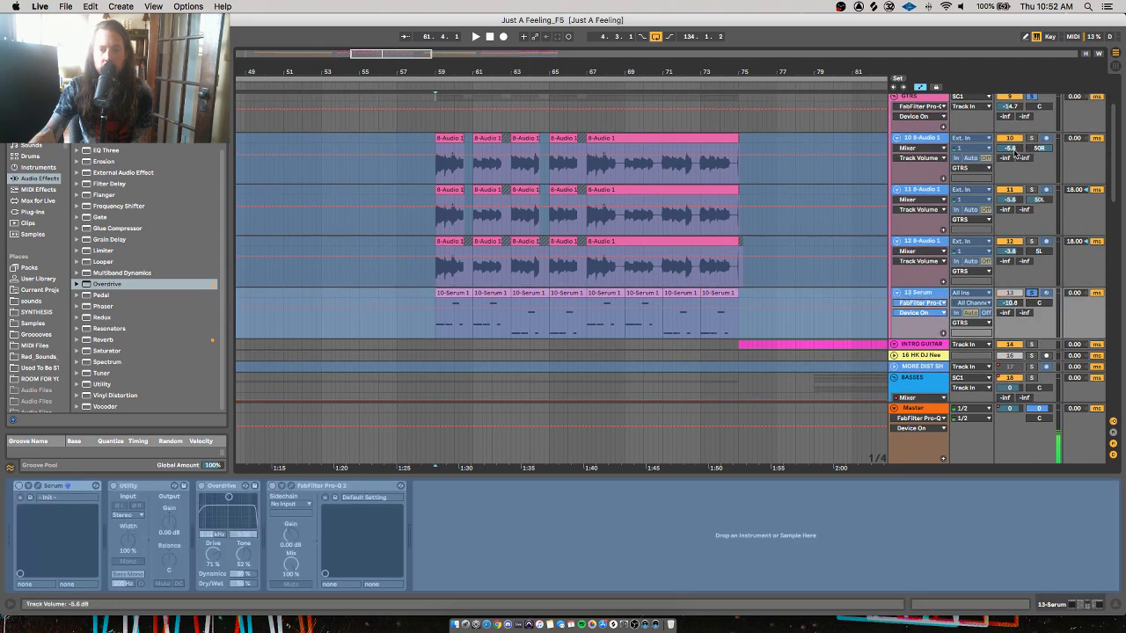
key("space")
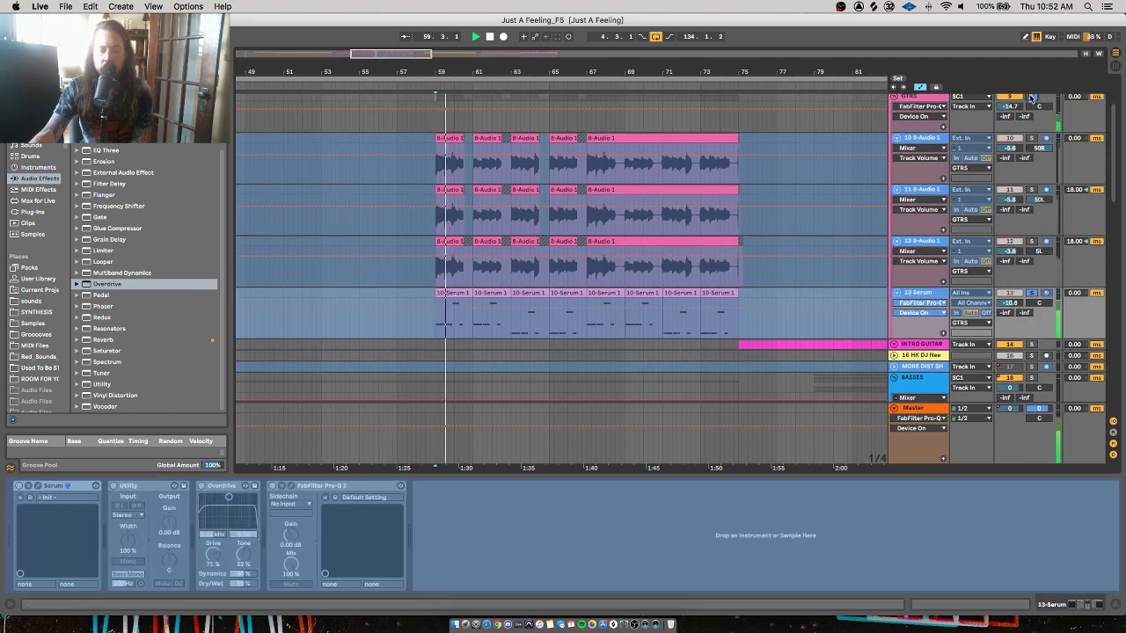
scroll(1034, 167, "down", 1)
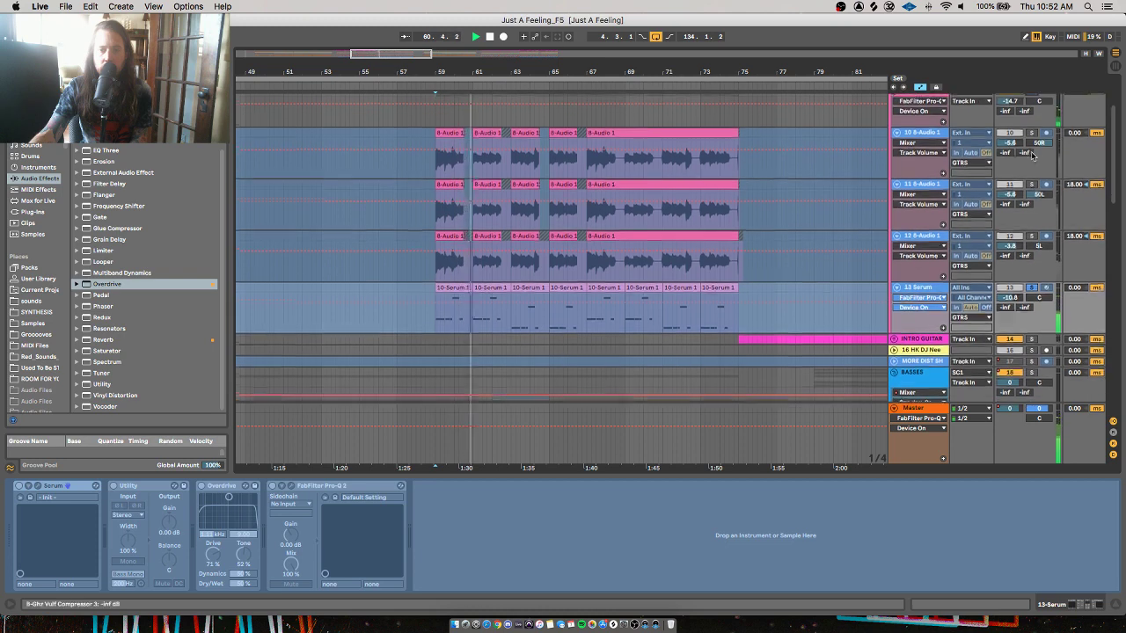
scroll(1035, 299, "down", 1)
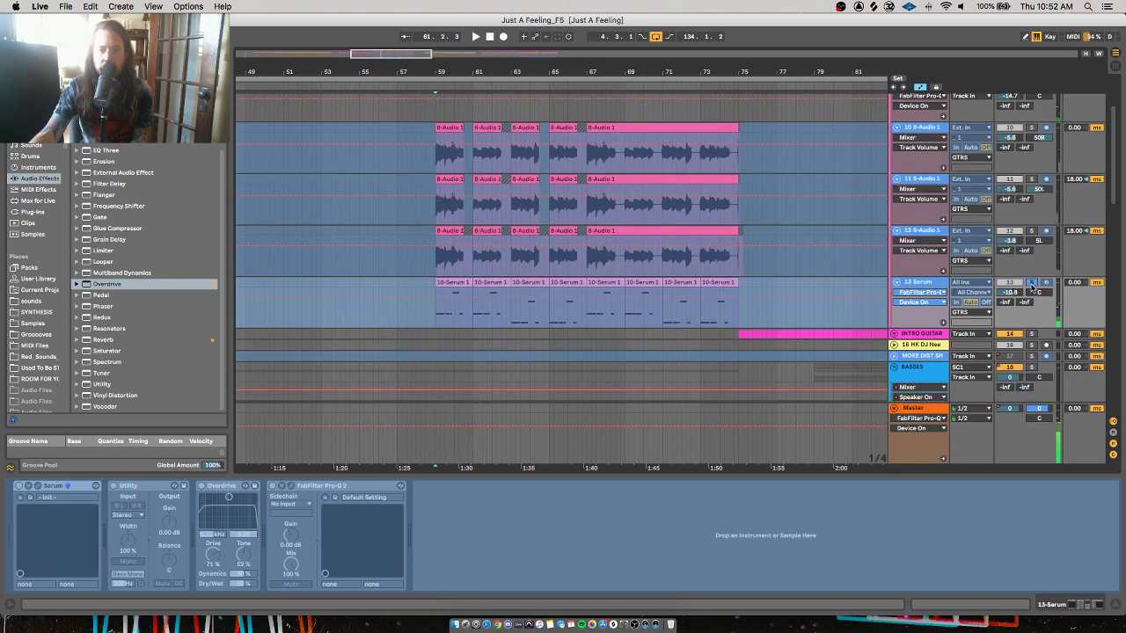
Audition guitar track 12 8-Audio 1 on its own from bar 59, followed by guitar tracks 11 and 10 soloed together
scroll(1033, 229, "down", 1)
key("space")
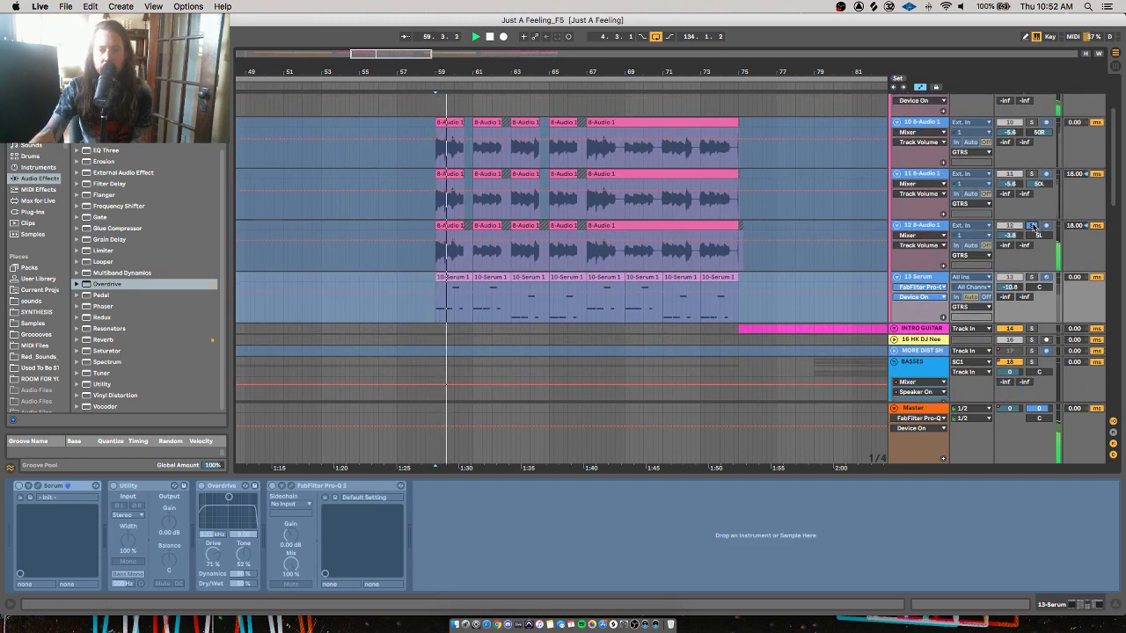
scroll(1036, 179, "up", 1)
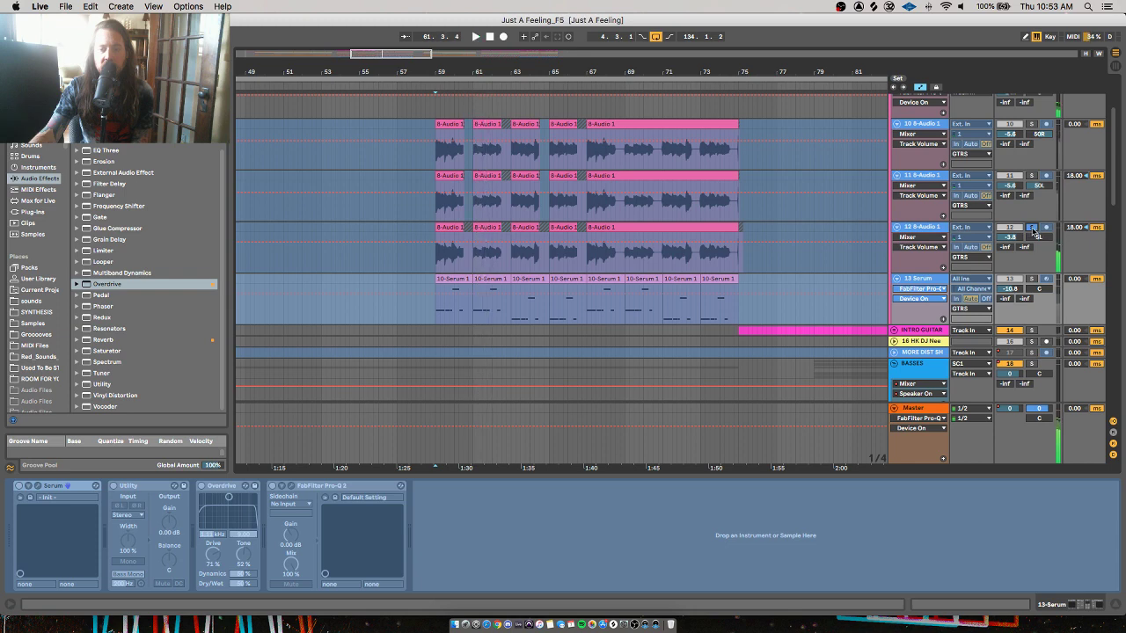
key("space")
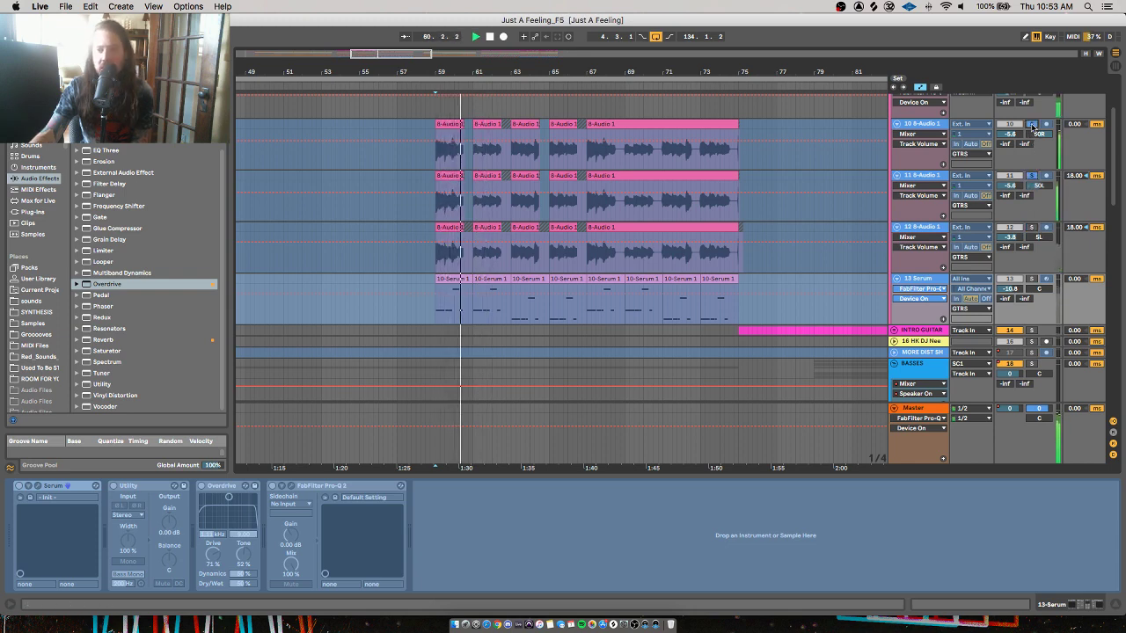
scroll(1033, 126, "up", 3)
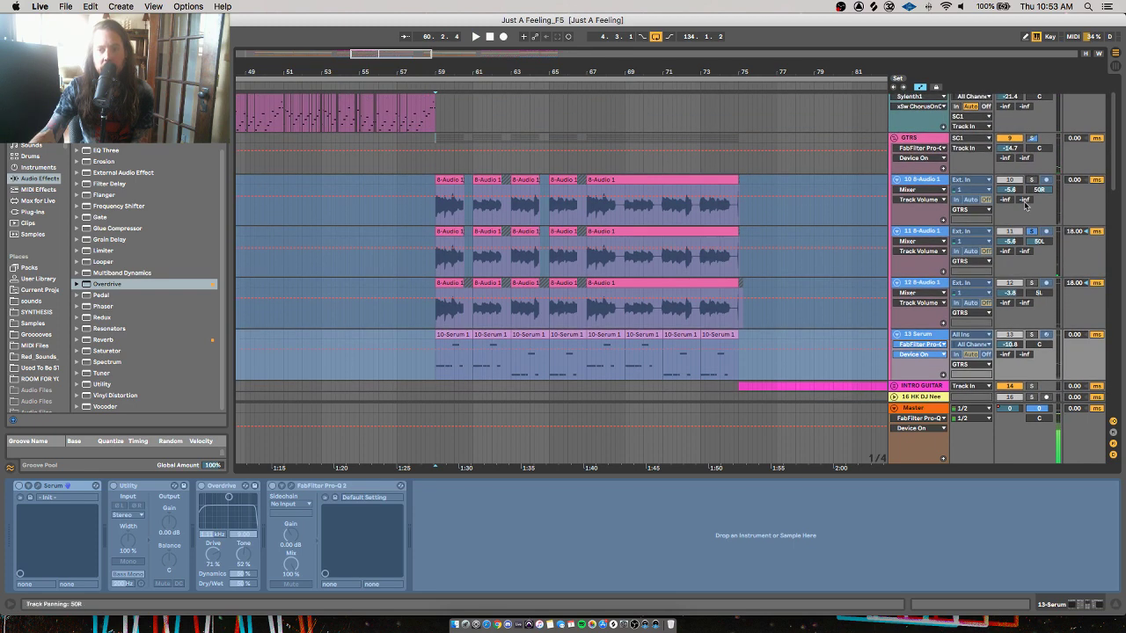
Play back the whole GTRS group in solo from bar 59, fold it and take it out of solo
left_click(1032, 138)
key("space")
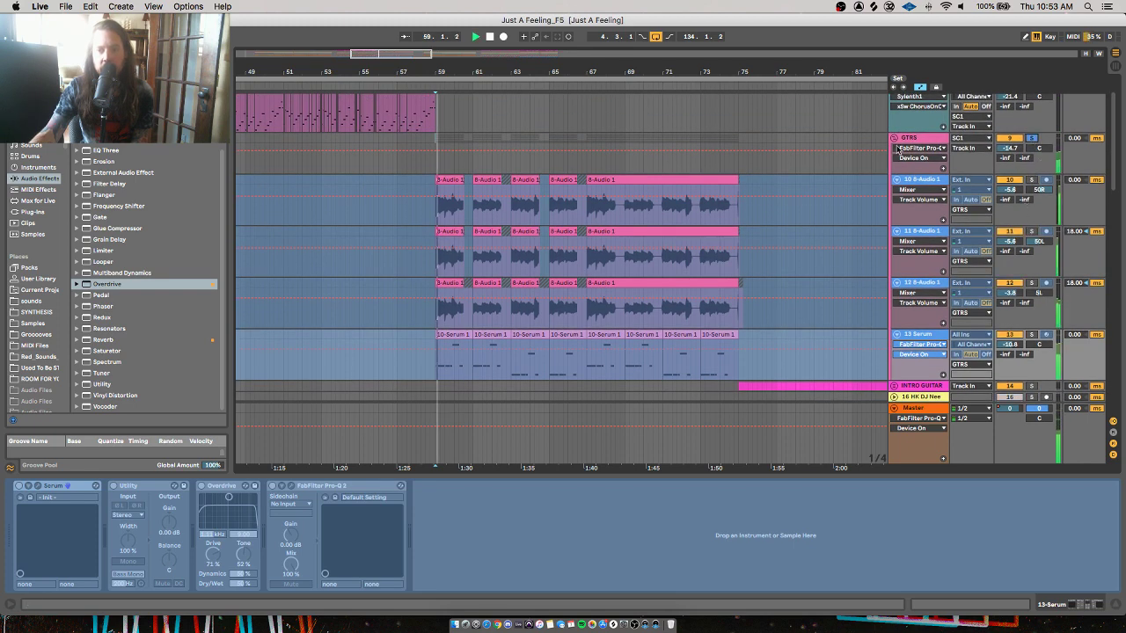
left_click(894, 138)
scroll(906, 143, "up", 3)
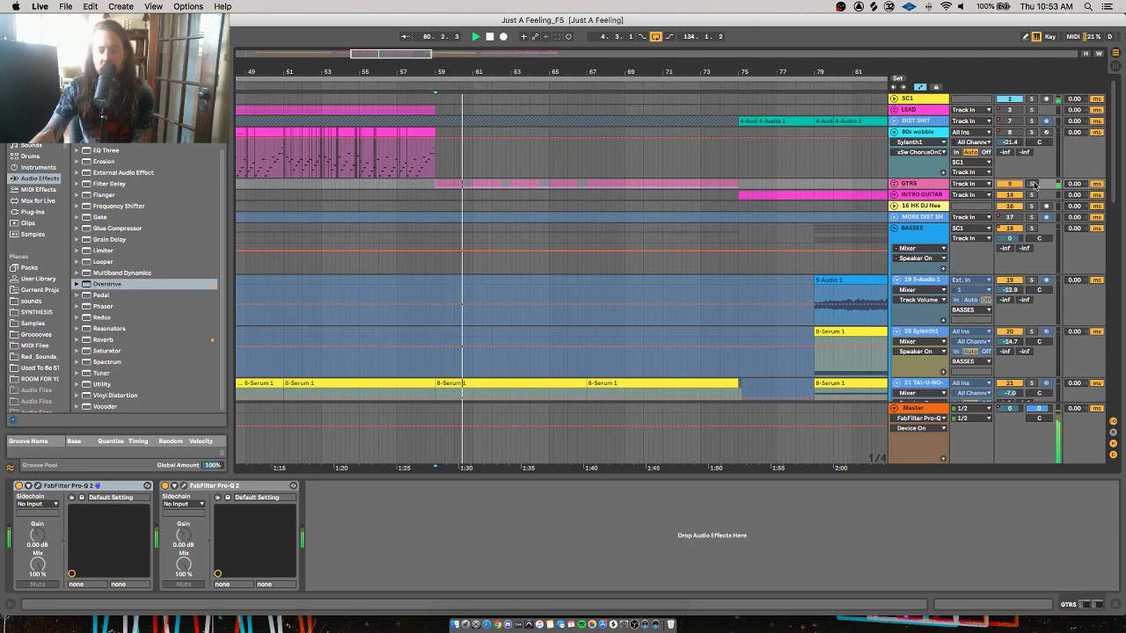
Look over the drop's remaining tracks during full playback and view the soothe plug-in settings on the LEAD2 group
scroll(613, 211, "down", 15)
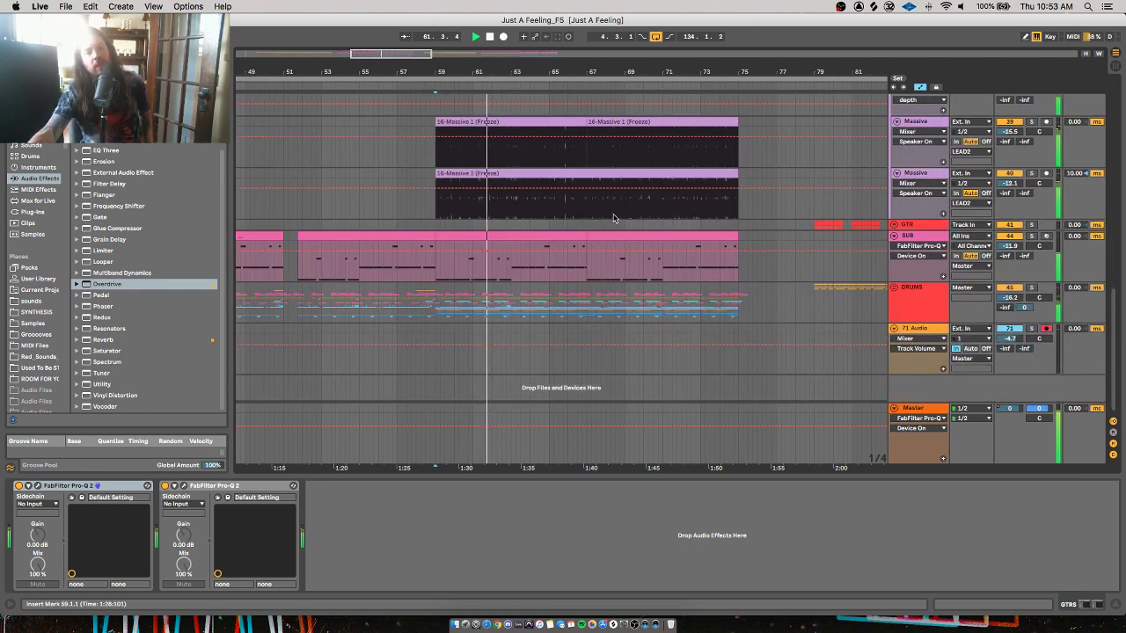
scroll(614, 211, "up", 10)
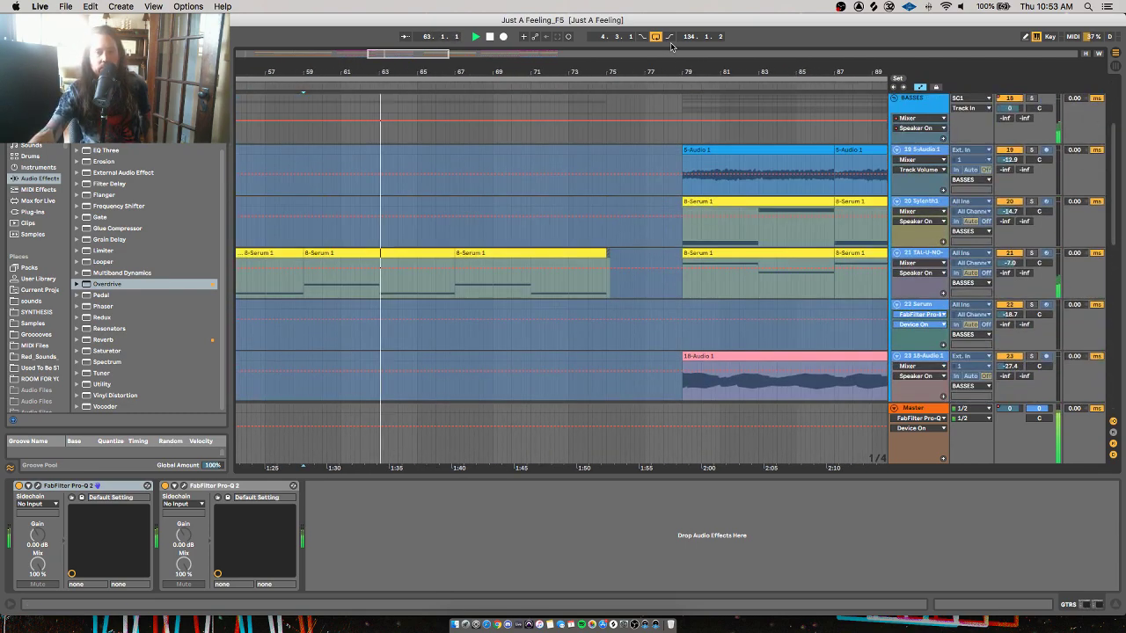
key("minus")
scroll(539, 226, "up", 1)
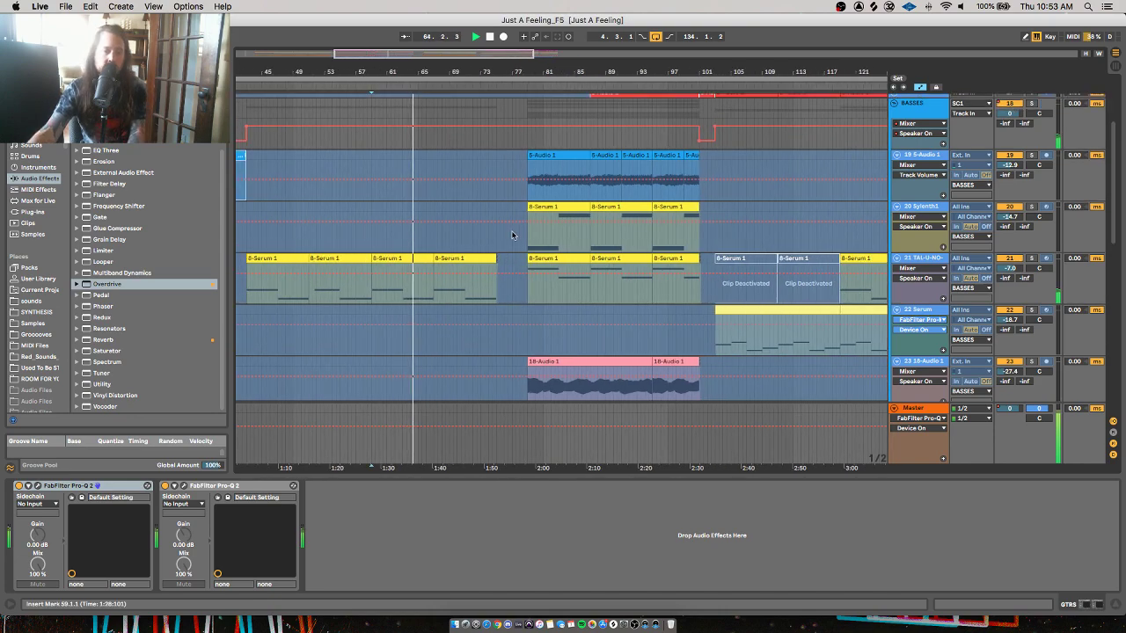
scroll(483, 239, "down", 6)
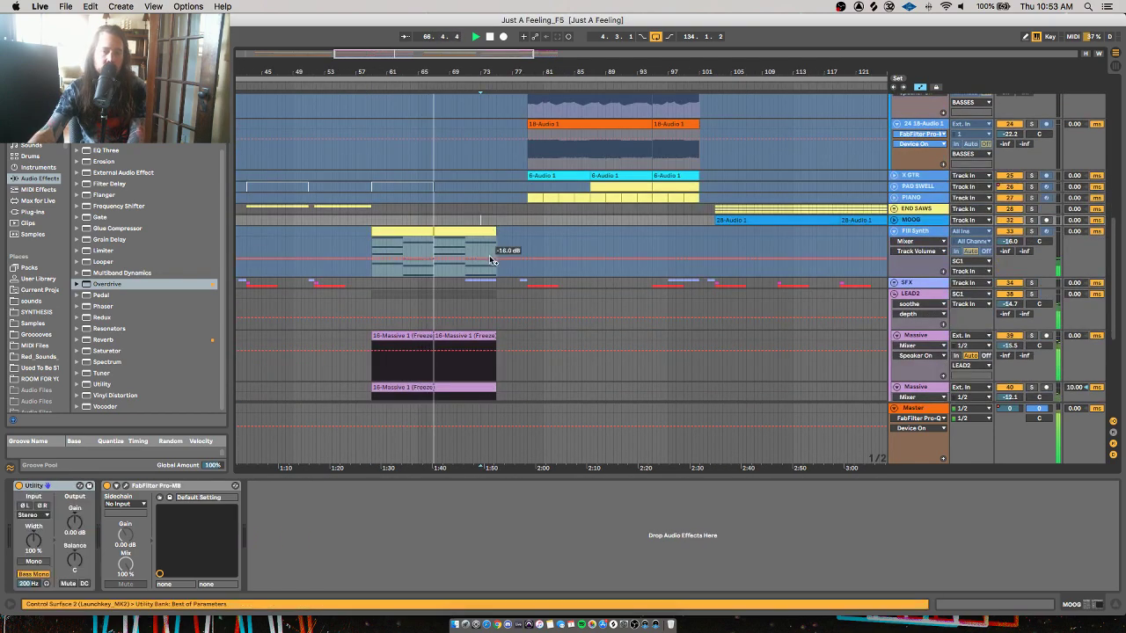
scroll(484, 239, "down", 3)
left_click(480, 220)
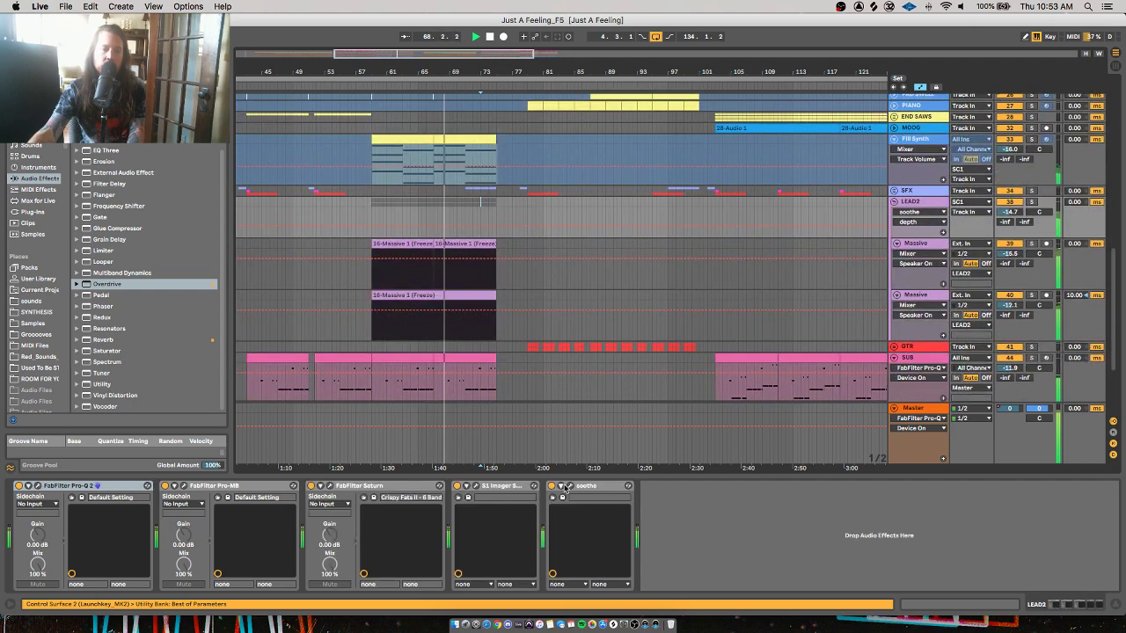
left_click(570, 486)
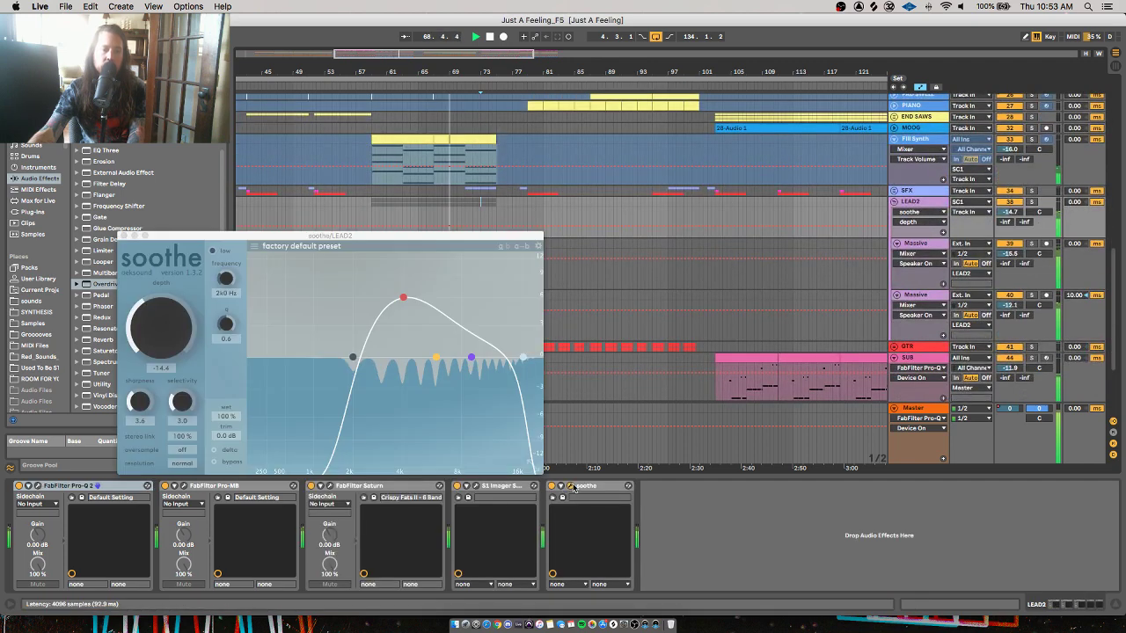
left_click(125, 236)
scroll(480, 254, "down", 2)
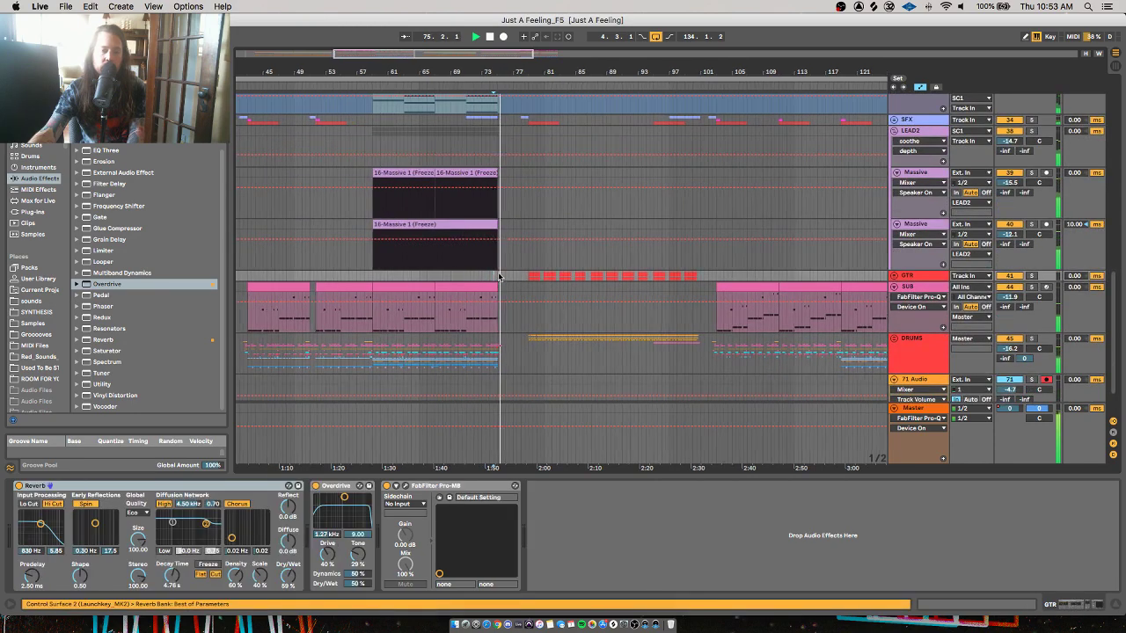
Audition the section following the drop with all tracks, from about bar 81 and again from bar 99
scroll(502, 273, "down", 5)
scroll(519, 233, "down", 3)
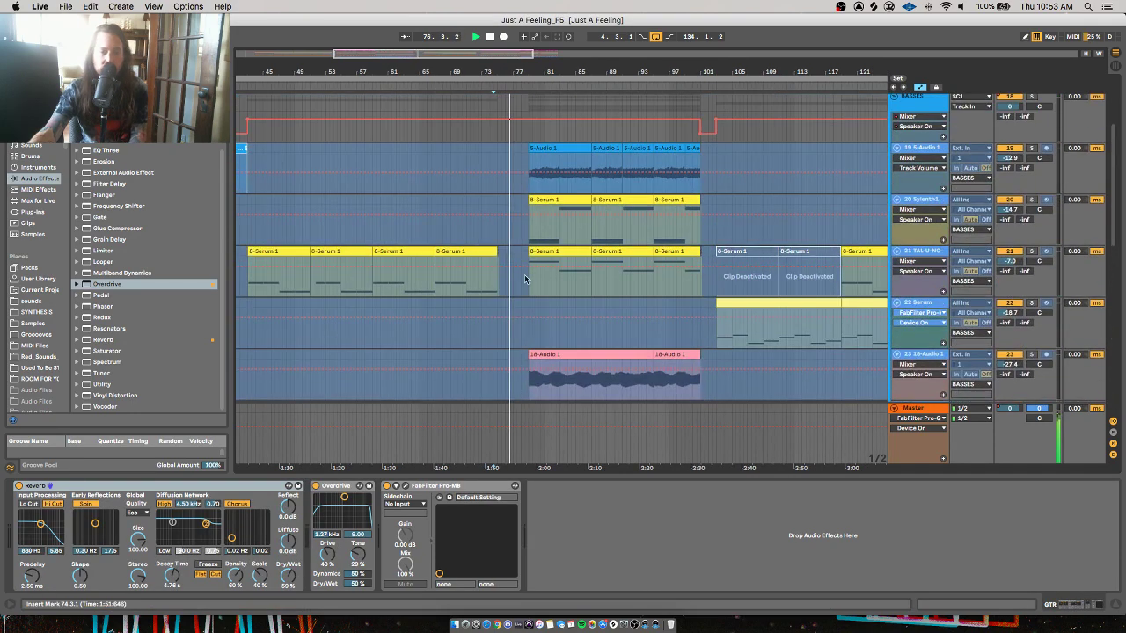
scroll(519, 233, "up", 5)
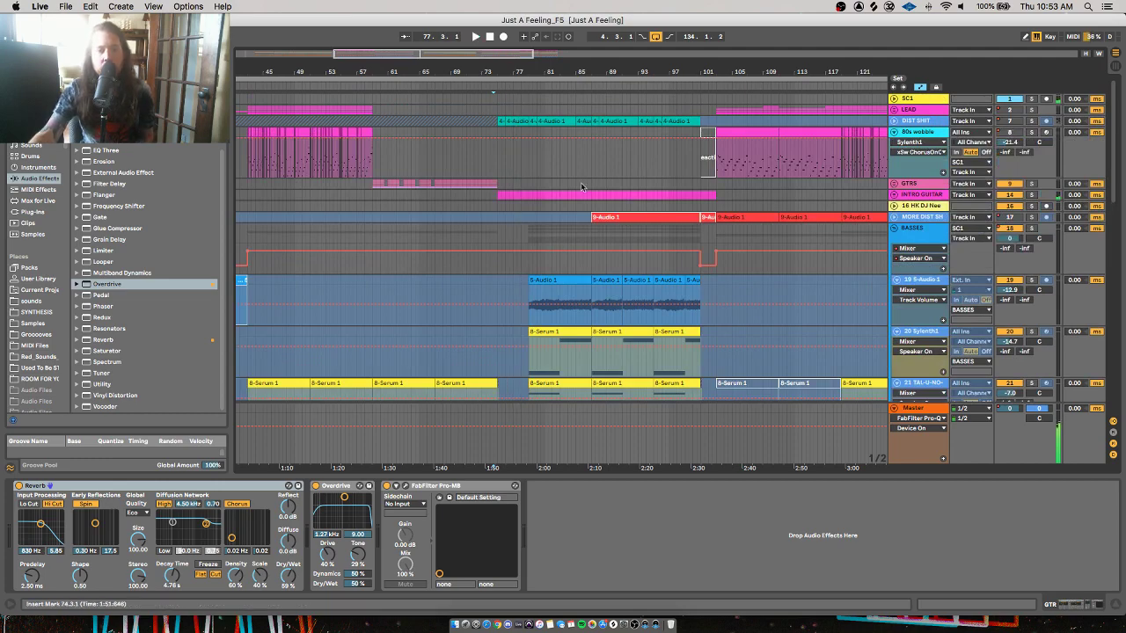
left_click(550, 167)
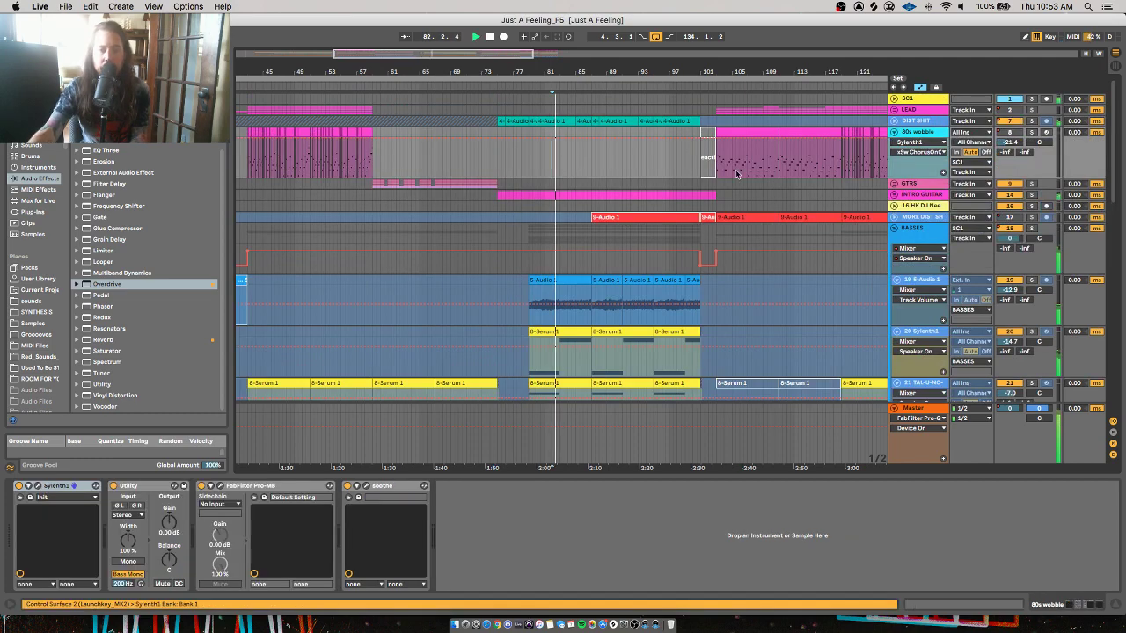
scroll(690, 182, "down", 3)
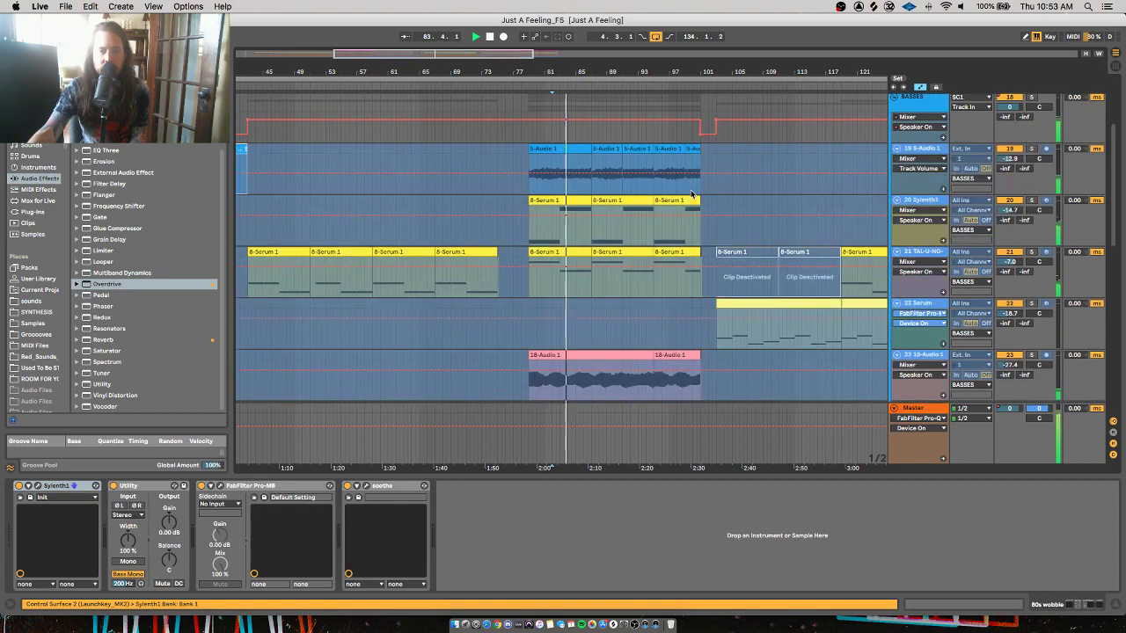
scroll(691, 185, "up", 3)
key("space")
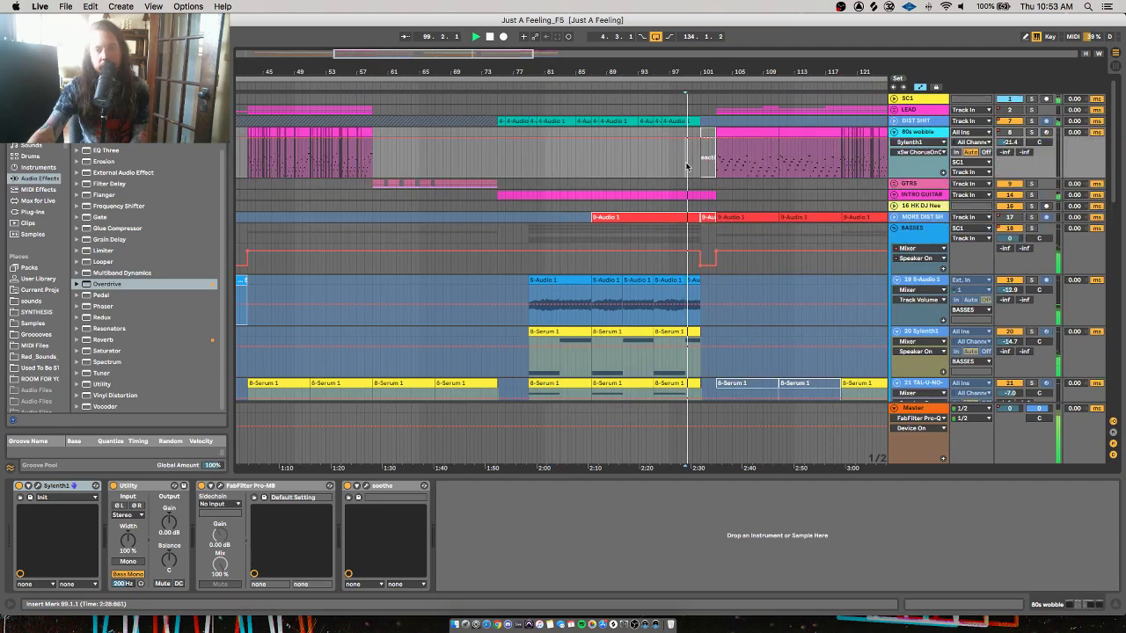
Select the 80s wobble clip starting at bar 103 and play the full arrangement from there
left_click_drag(714, 70, 561, 51)
left_click(570, 163)
scroll(567, 246, "down", 10)
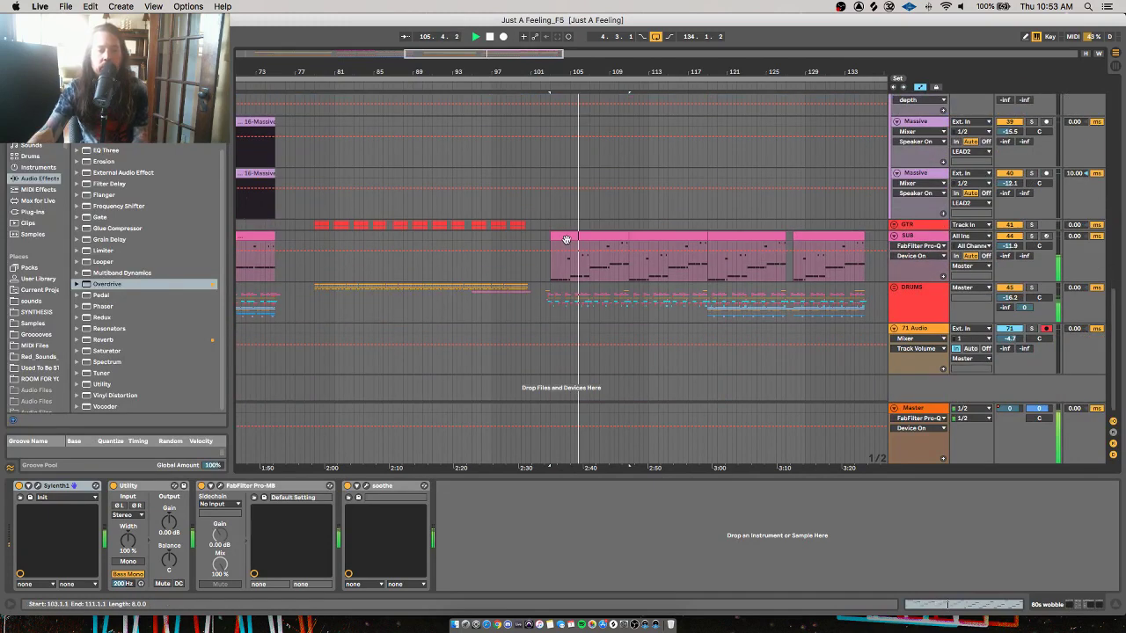
key("space")
Open the SUB track's clip starting at 51.4.1 and fold its piano roll to only the notes used
left_click(540, 236)
scroll(539, 233, "left", 1)
scroll(545, 225, "left", 1)
scroll(545, 225, "up", 1)
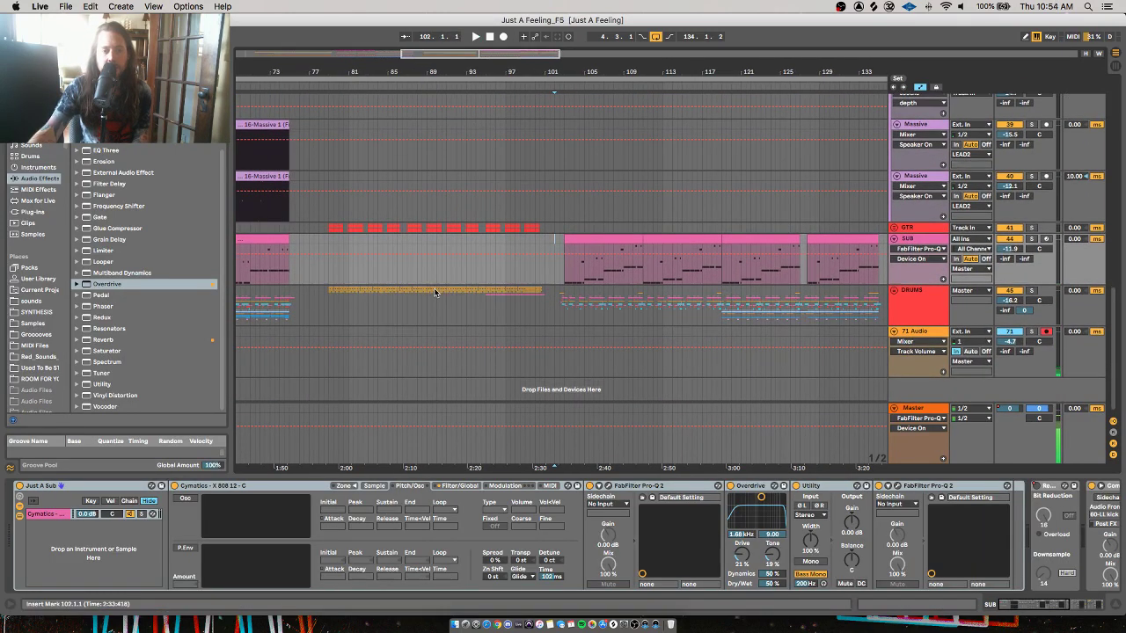
scroll(503, 271, "left", 10)
left_click(374, 241)
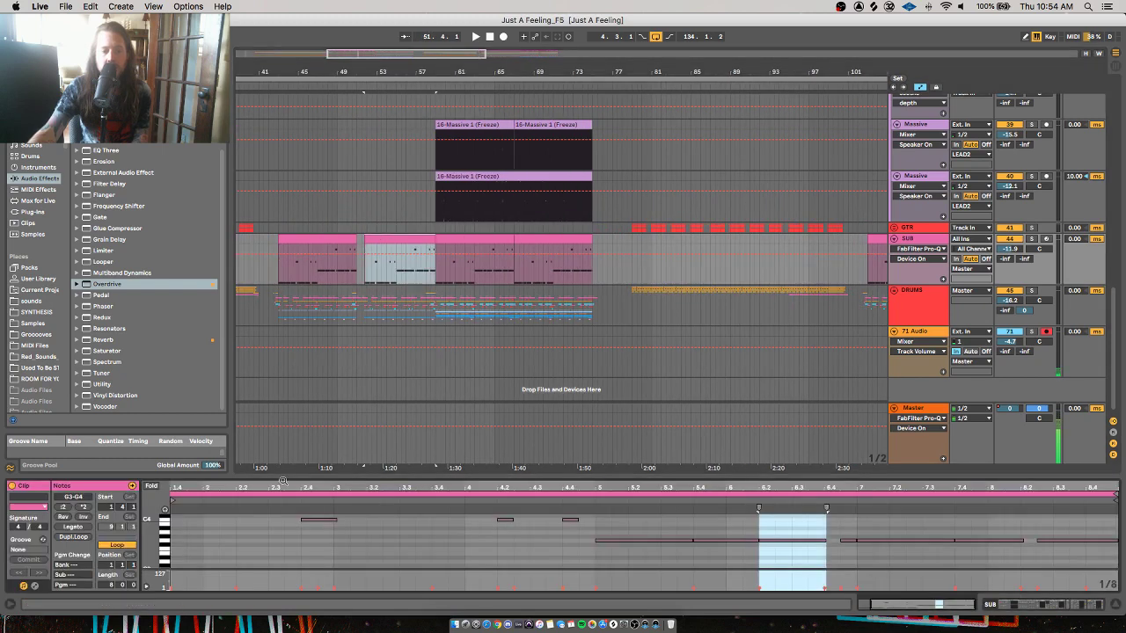
left_click(153, 487)
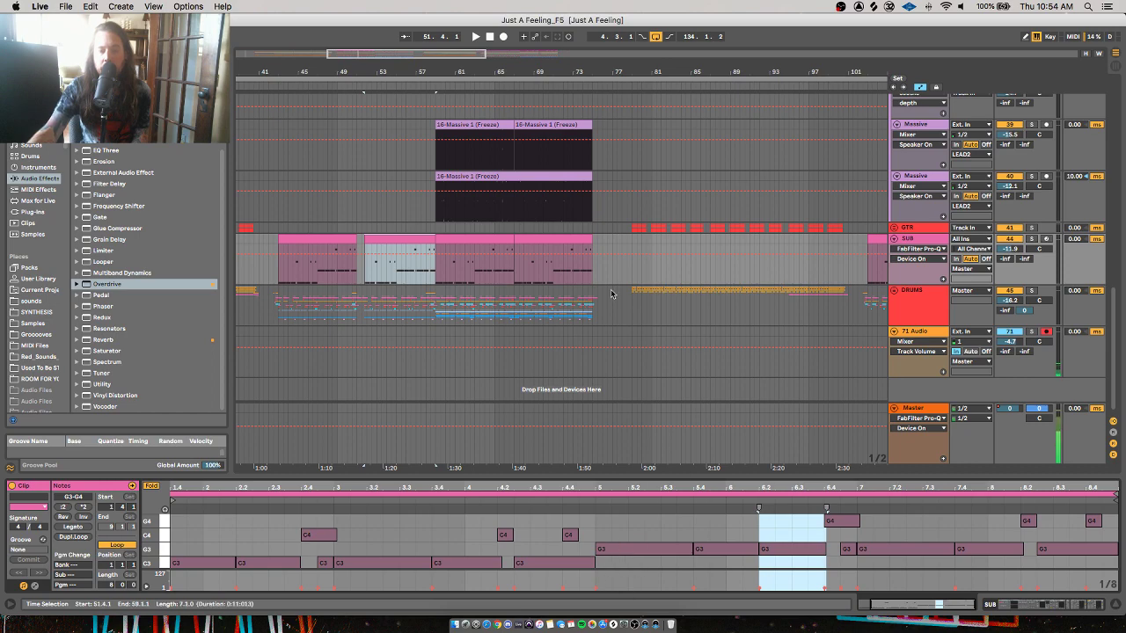
Open the SUB clip starting at bar 103, enlarge its note editor and play it back
left_click_drag(620, 72, 583, 214)
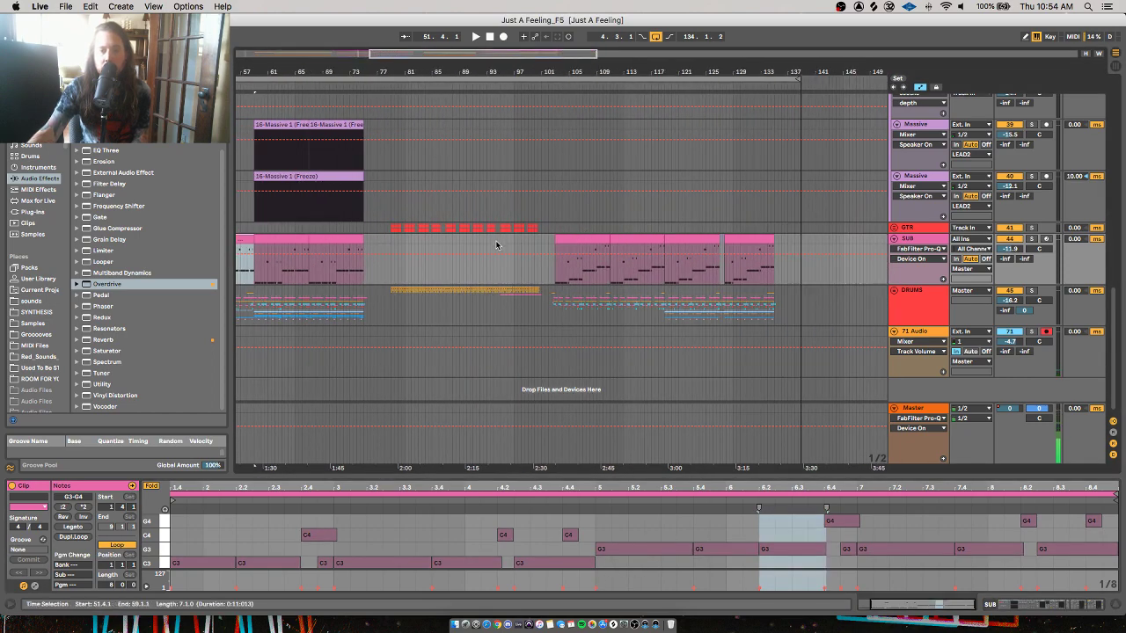
left_click(498, 271)
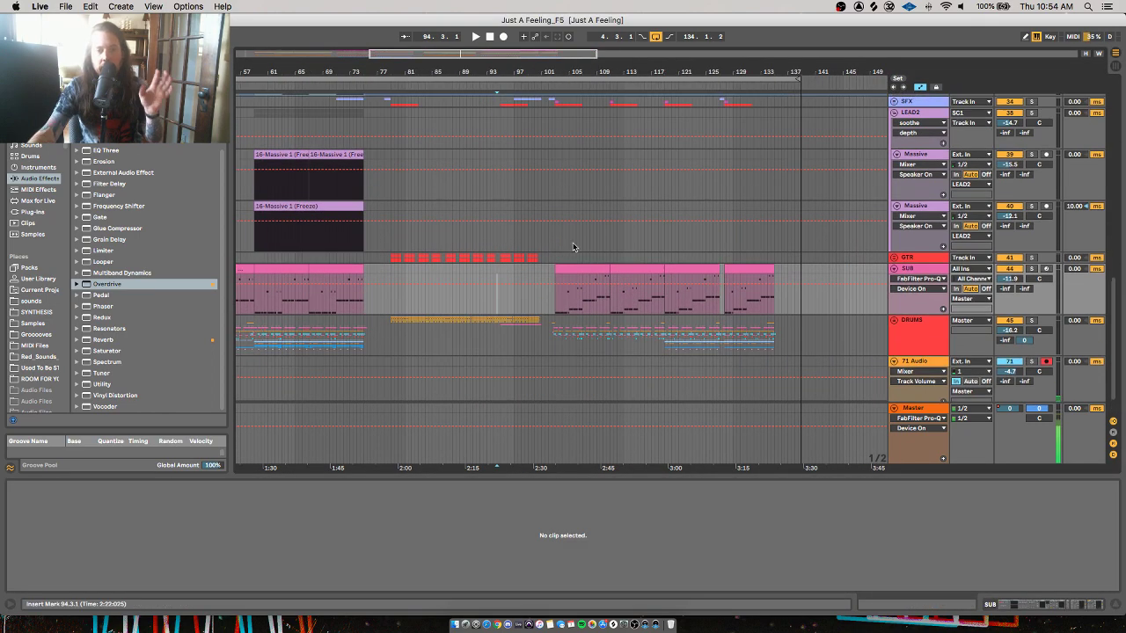
scroll(562, 219, "up", 2)
left_click(576, 271)
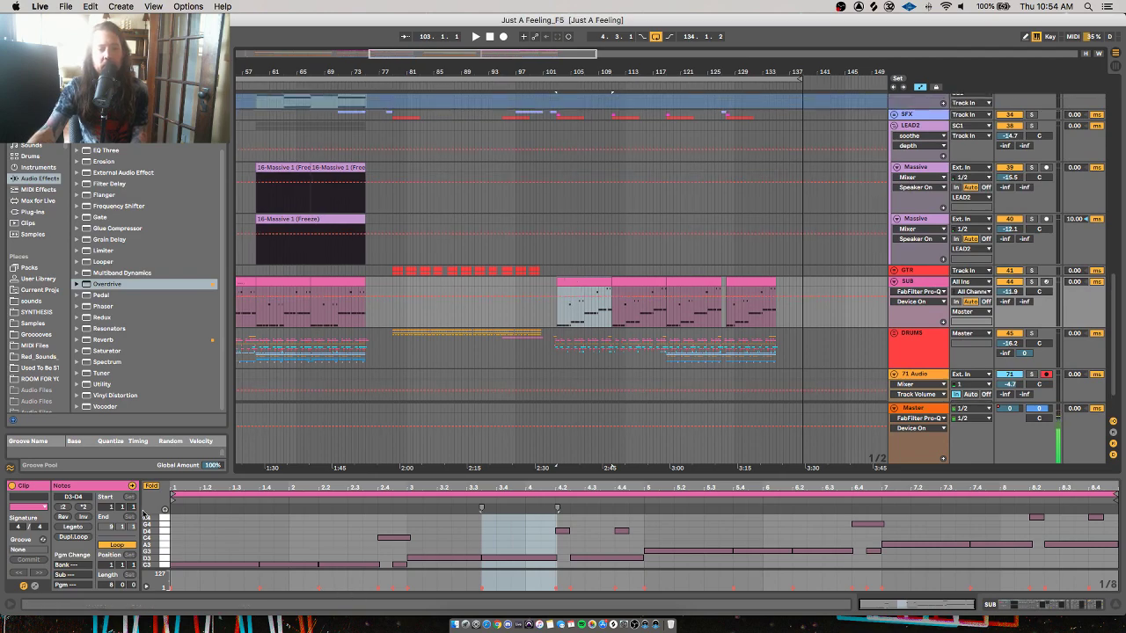
left_click_drag(236, 482, 236, 429)
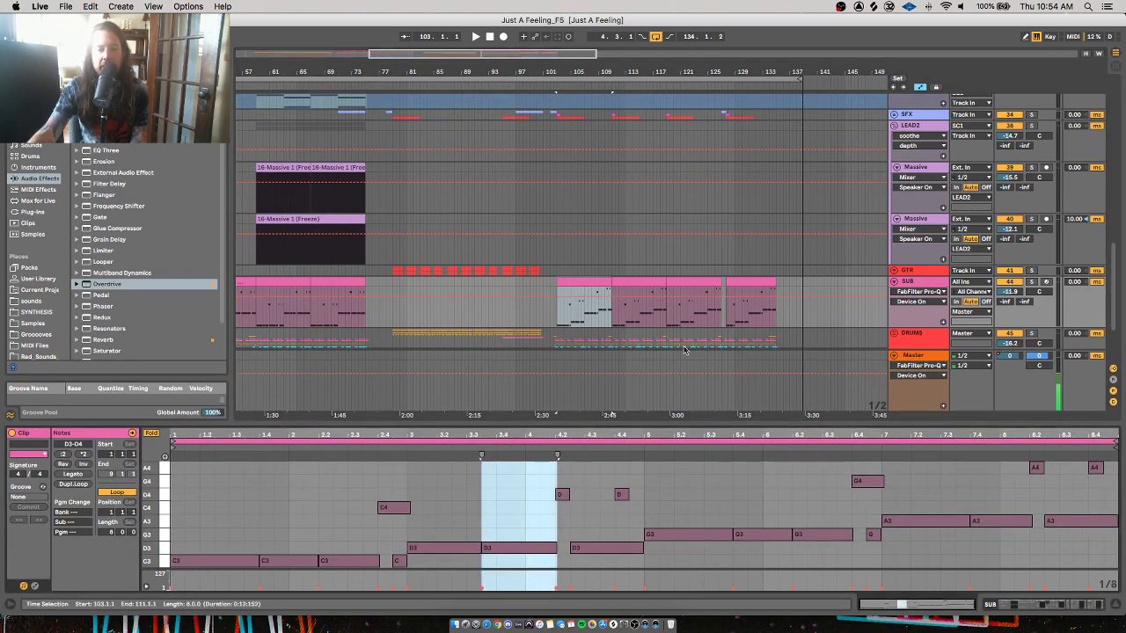
key("space")
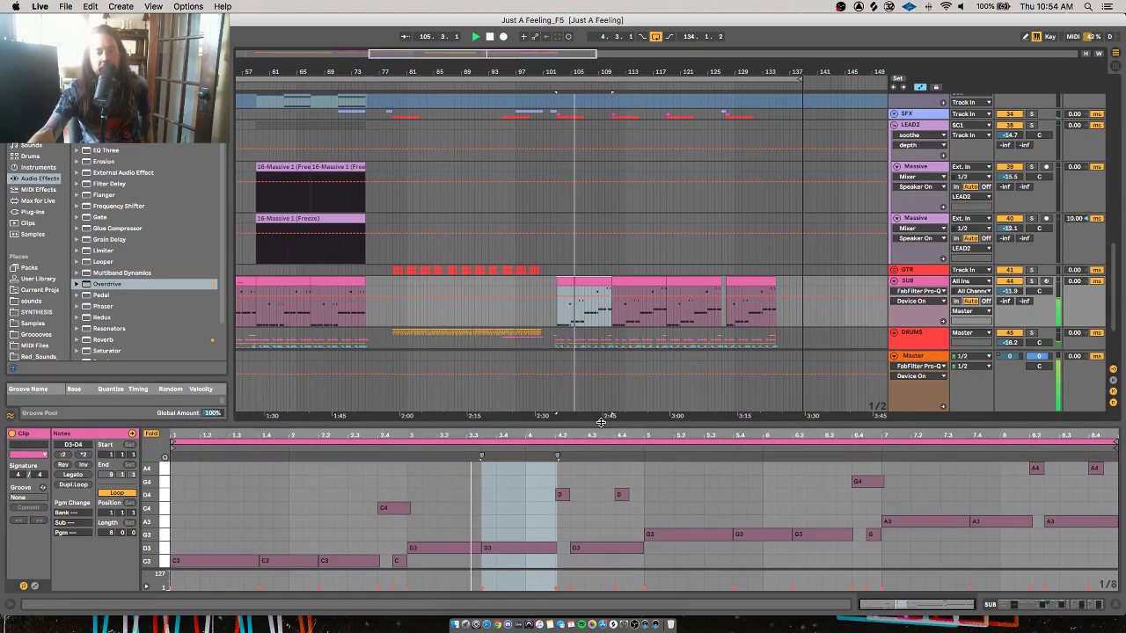
Close the SUB clip's note editor and play the first drop from 42.3.1
key("super+alt+l")
scroll(621, 307, "up", 3)
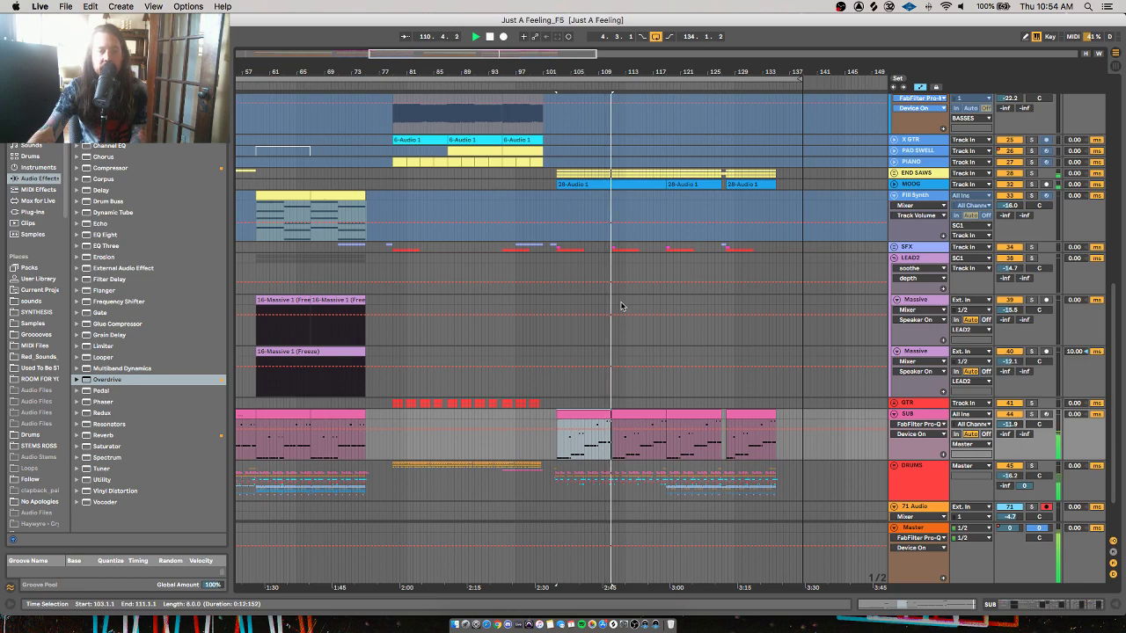
key("space")
scroll(623, 291, "up", 10)
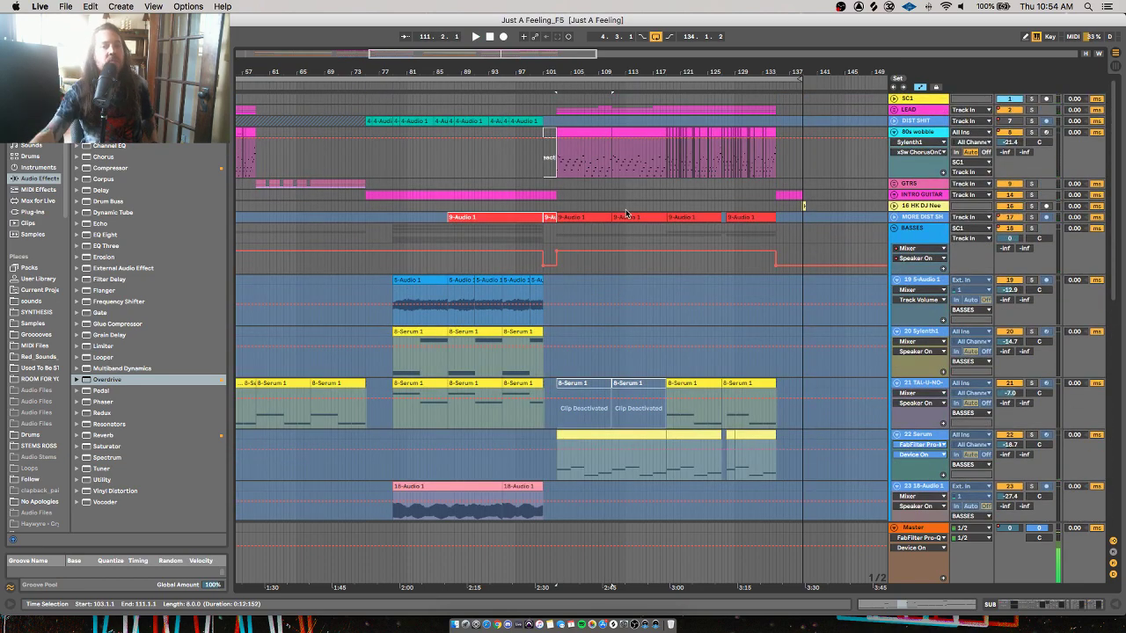
scroll(388, 158, "left", 10)
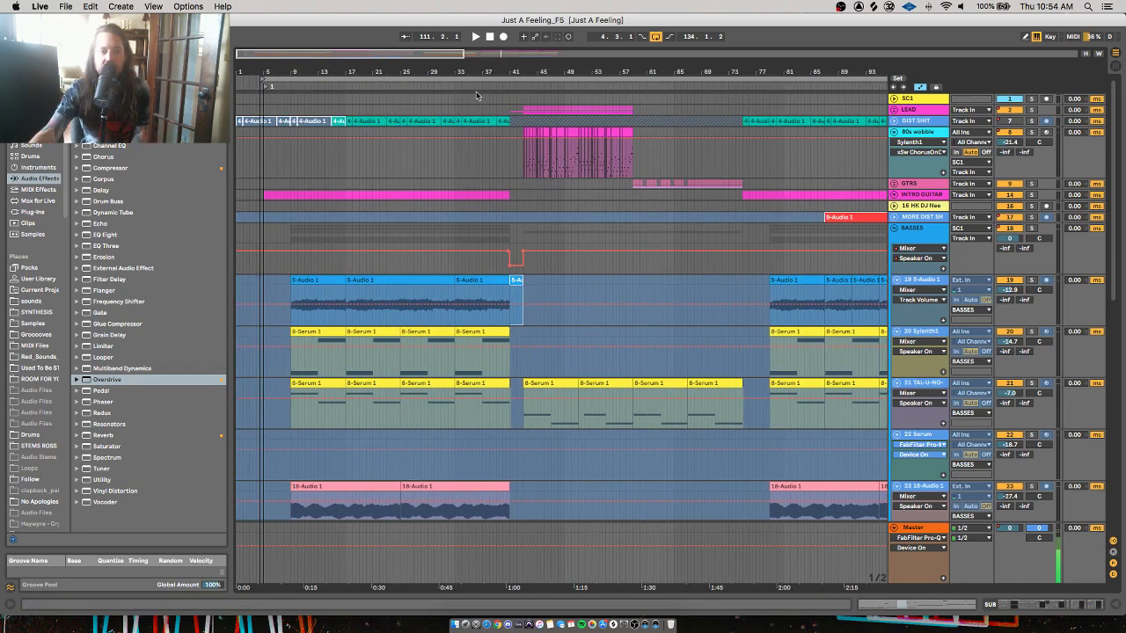
left_click(514, 109)
key("space")
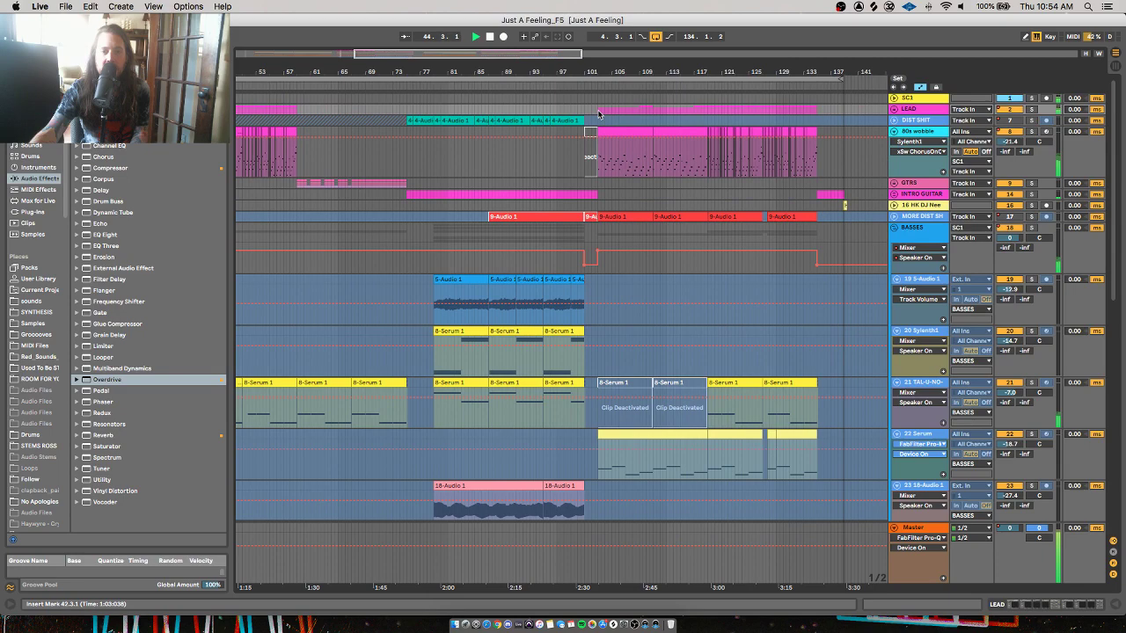
Open the 80s wobble clip starting at bar 103 and play its opening notes
key("space")
left_click(598, 114)
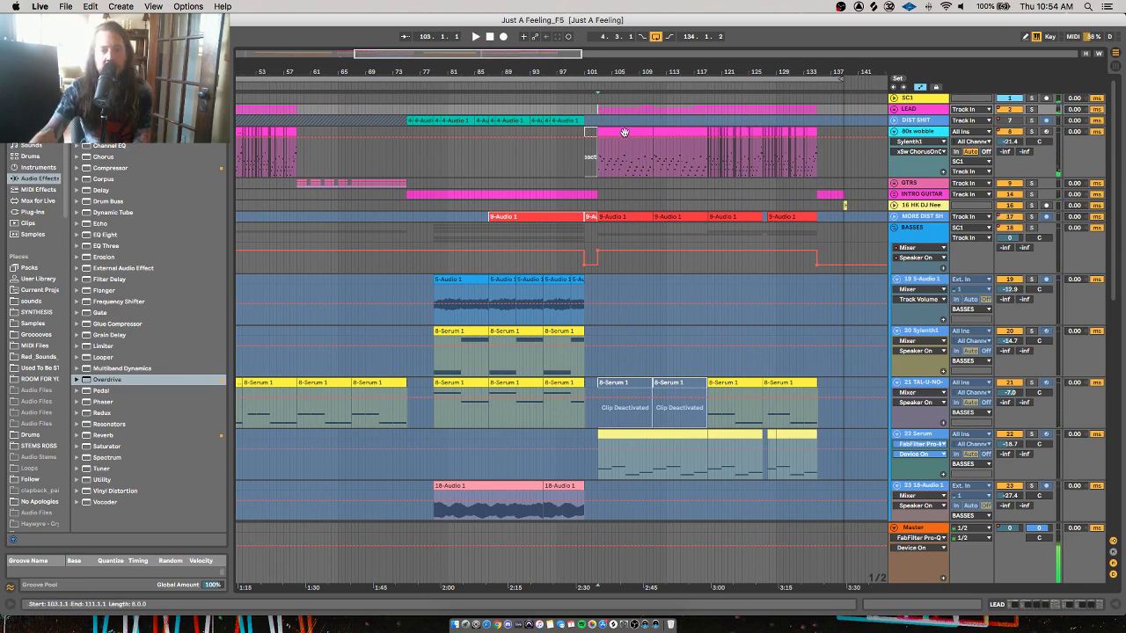
double_click(623, 132)
key("space")
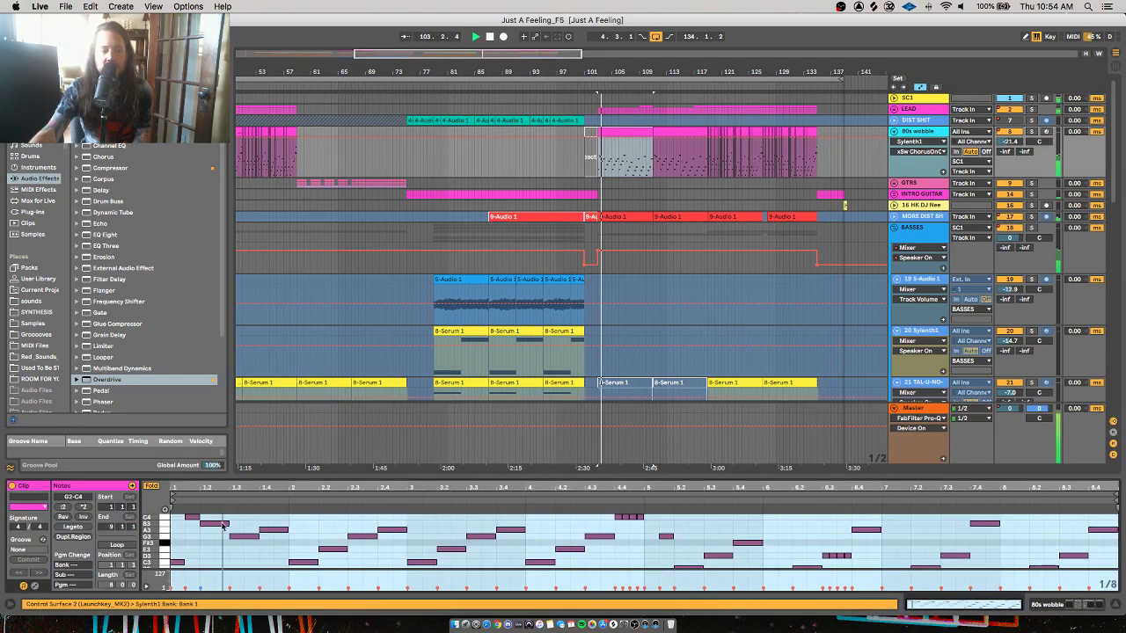
left_click(261, 561)
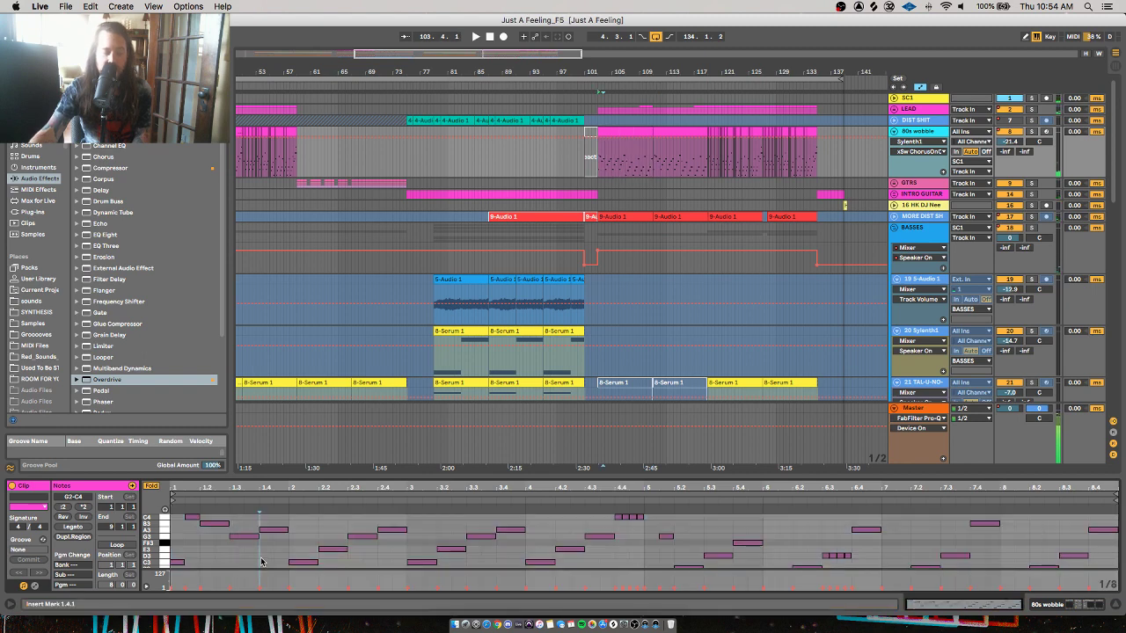
Compress all notes of the 80s wobble clip at bar 103 to half their length, audition them, and stretch them back
left_click(643, 131)
key("super+a")
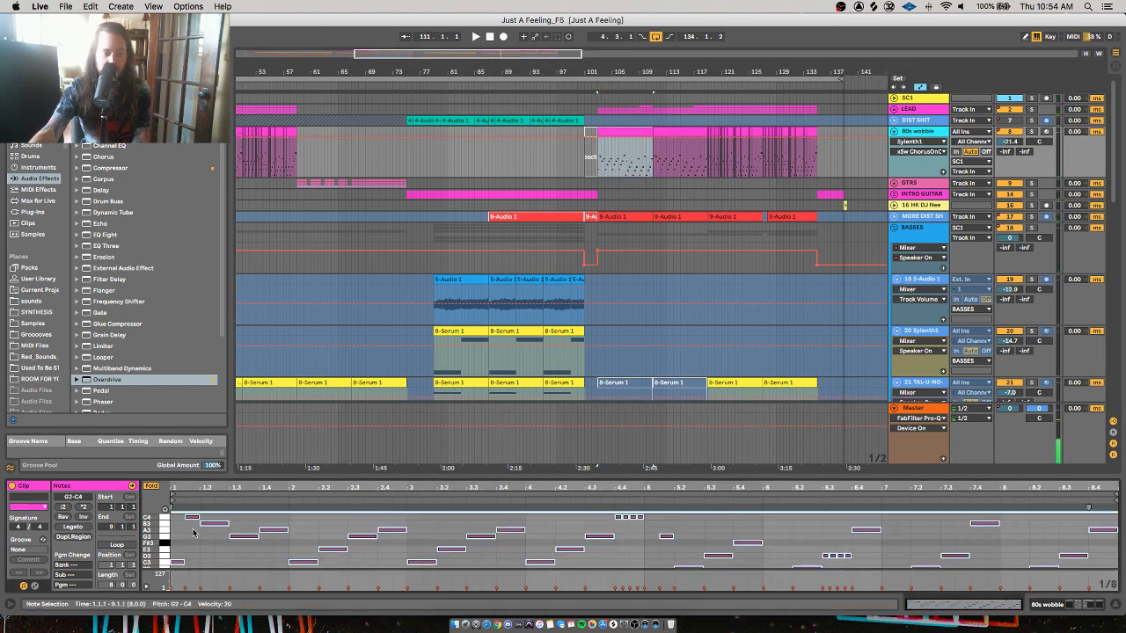
left_click(62, 508)
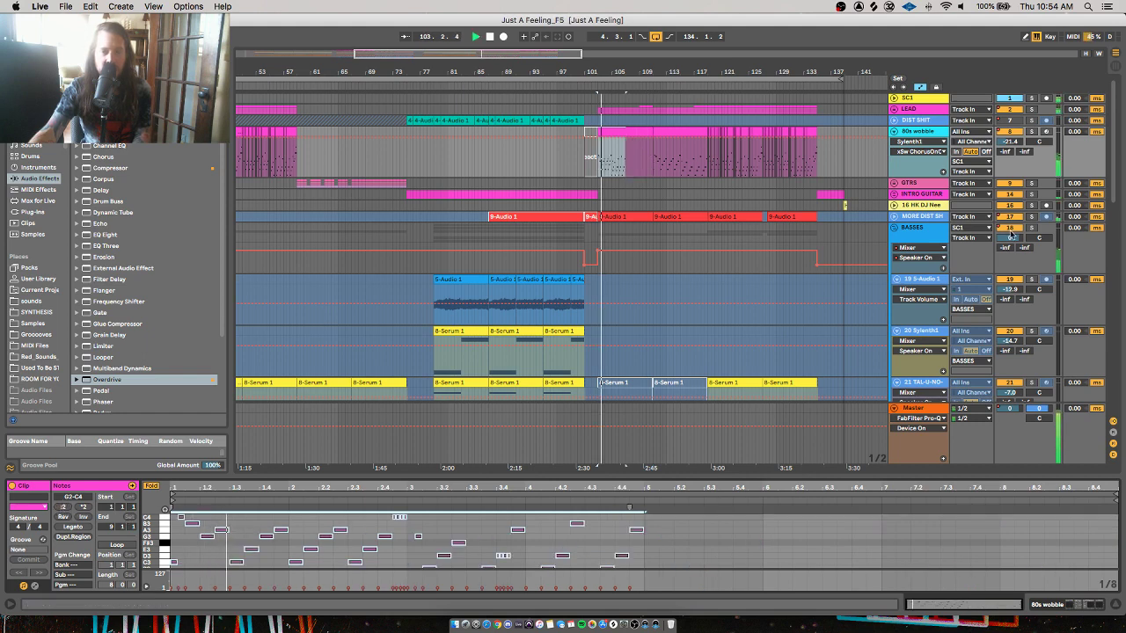
left_click(84, 509)
left_click(63, 508)
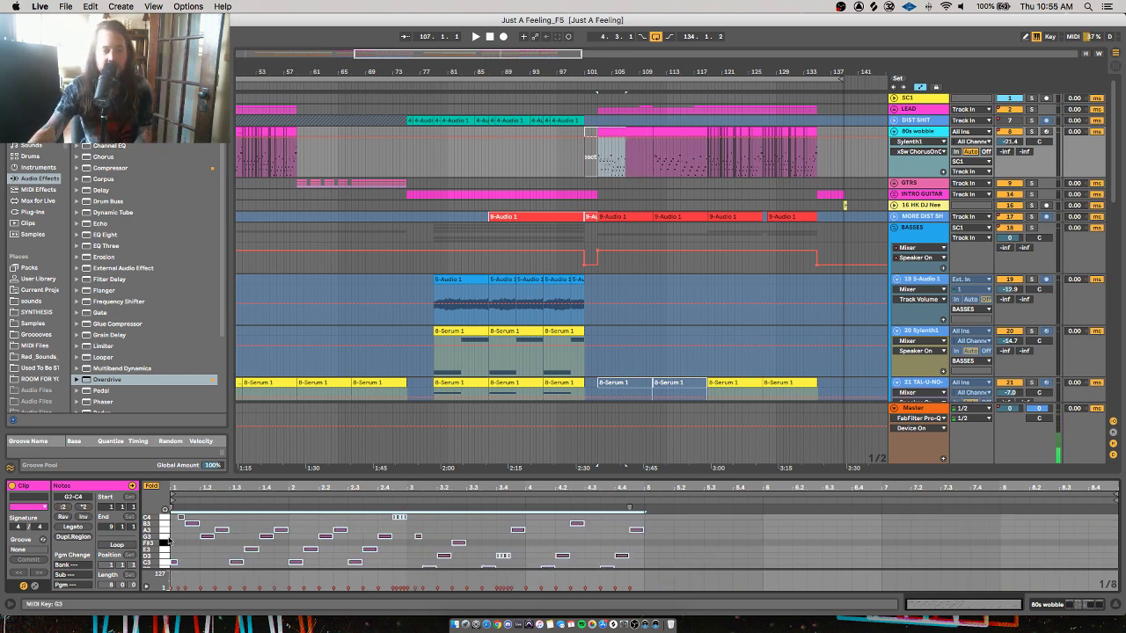
left_click(84, 507)
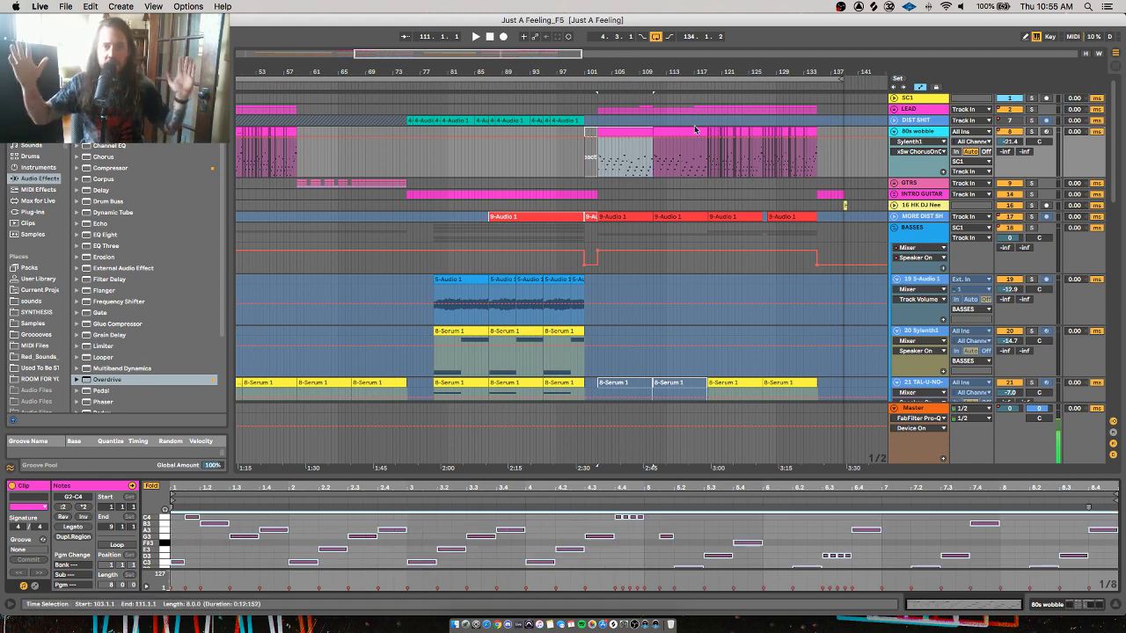
Play the second drop from bar 103 and compare it with the first drop from bar 43
key("space")
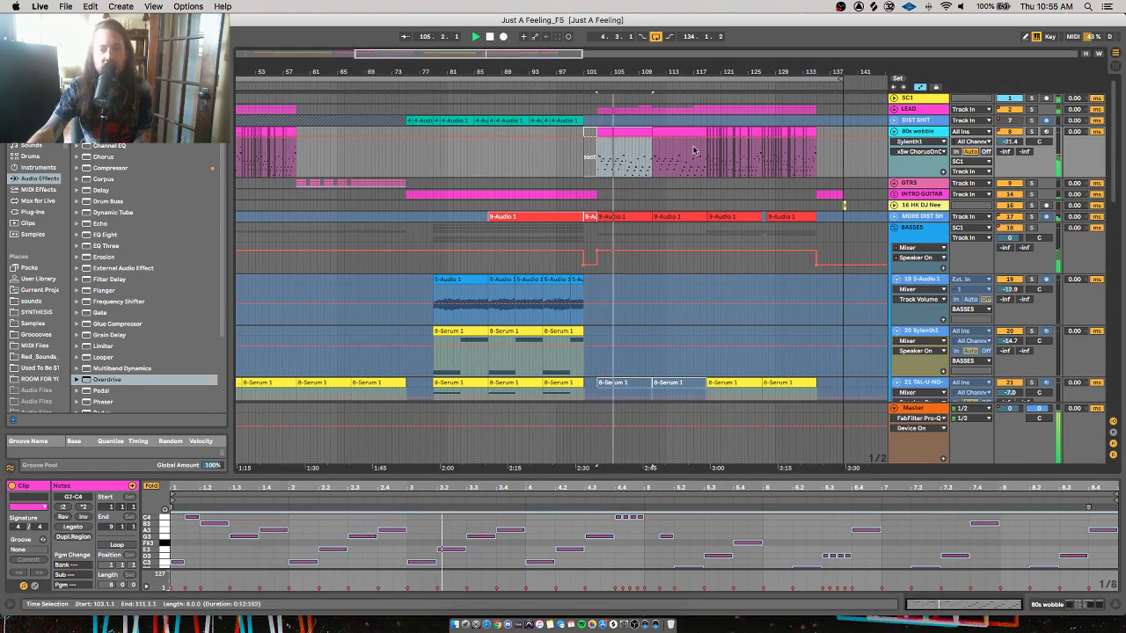
scroll(693, 141, "left", 5)
scroll(691, 143, "left", 6)
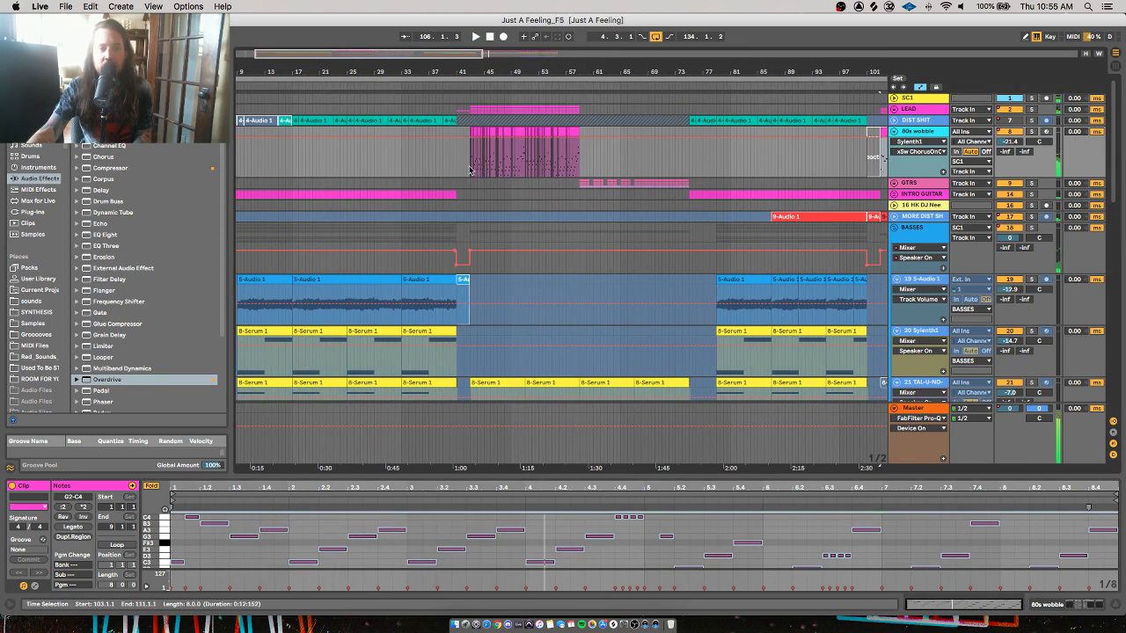
left_click(471, 170)
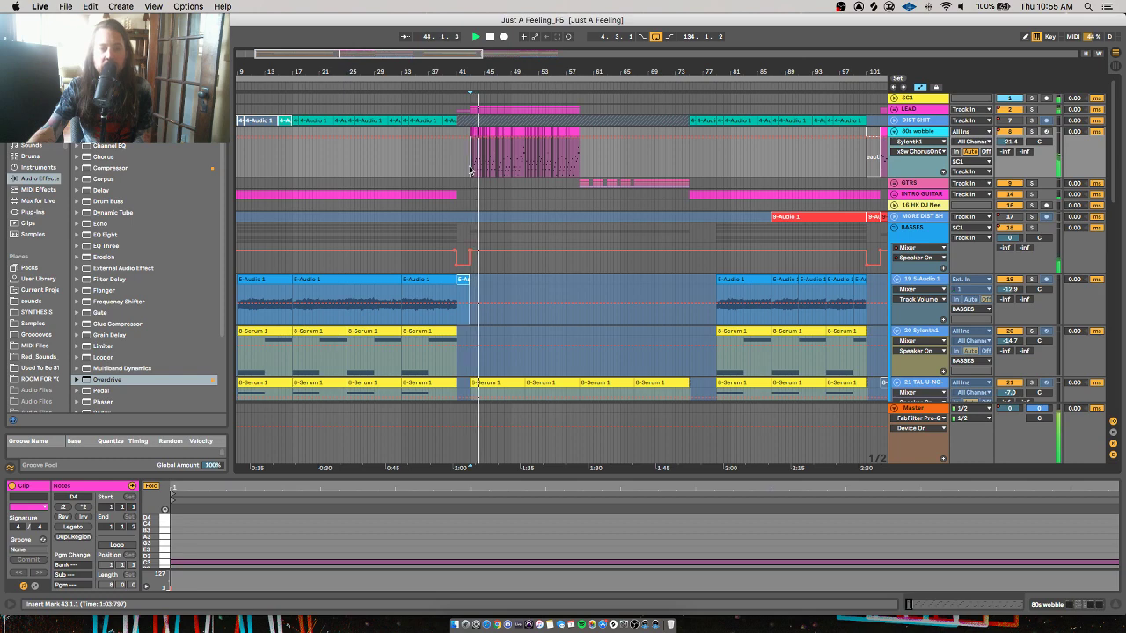
Select the 80s wobble clip starting at bar 103 and play the full arrangement from there again
scroll(470, 169, "right", 9)
left_click(694, 129)
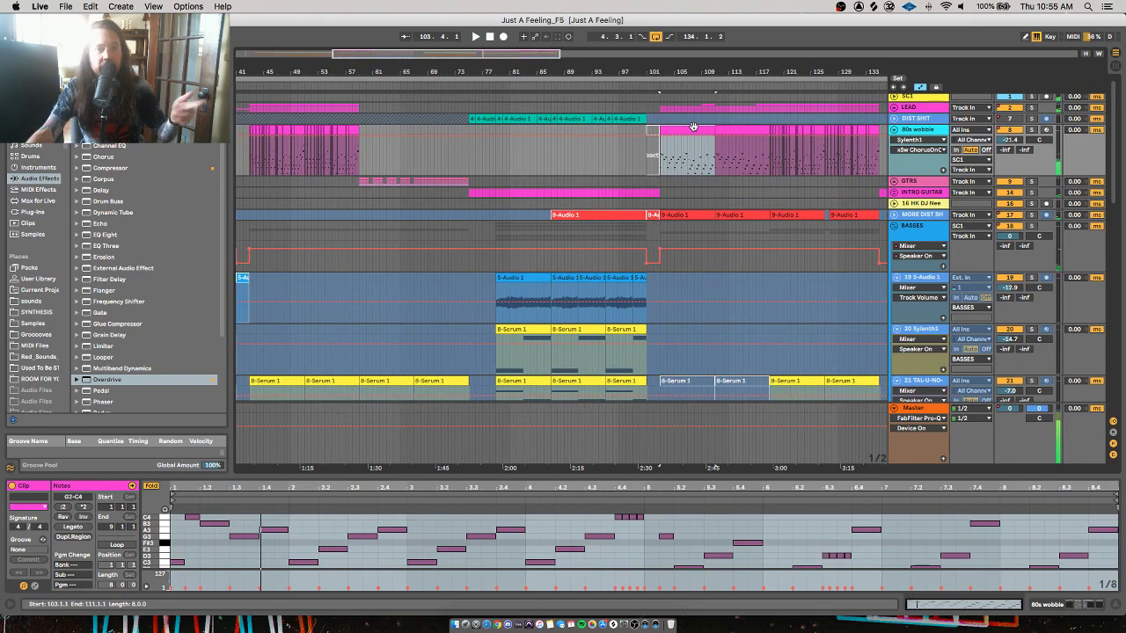
scroll(904, 212, "down", 1)
key("space")
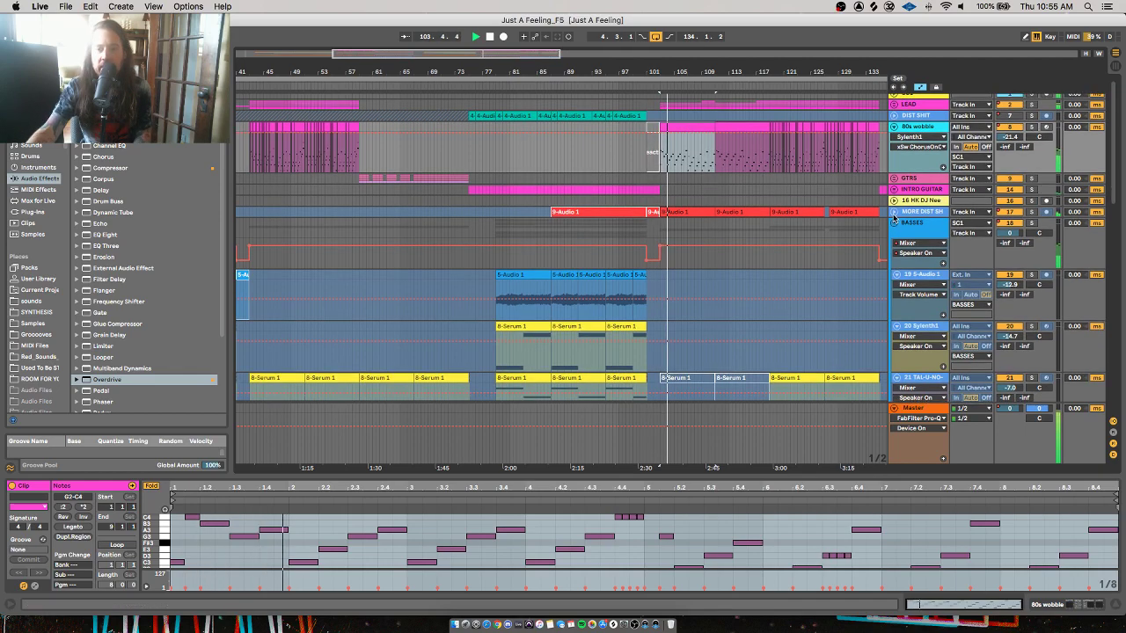
scroll(902, 212, "right", 5)
scroll(897, 214, "down", 10)
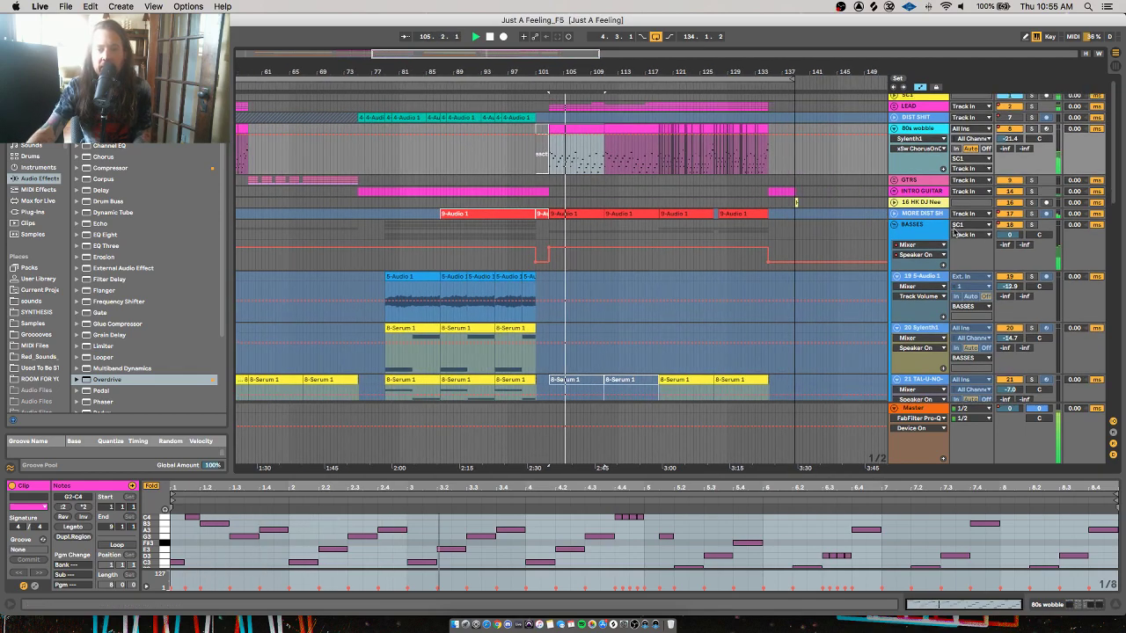
key("space")
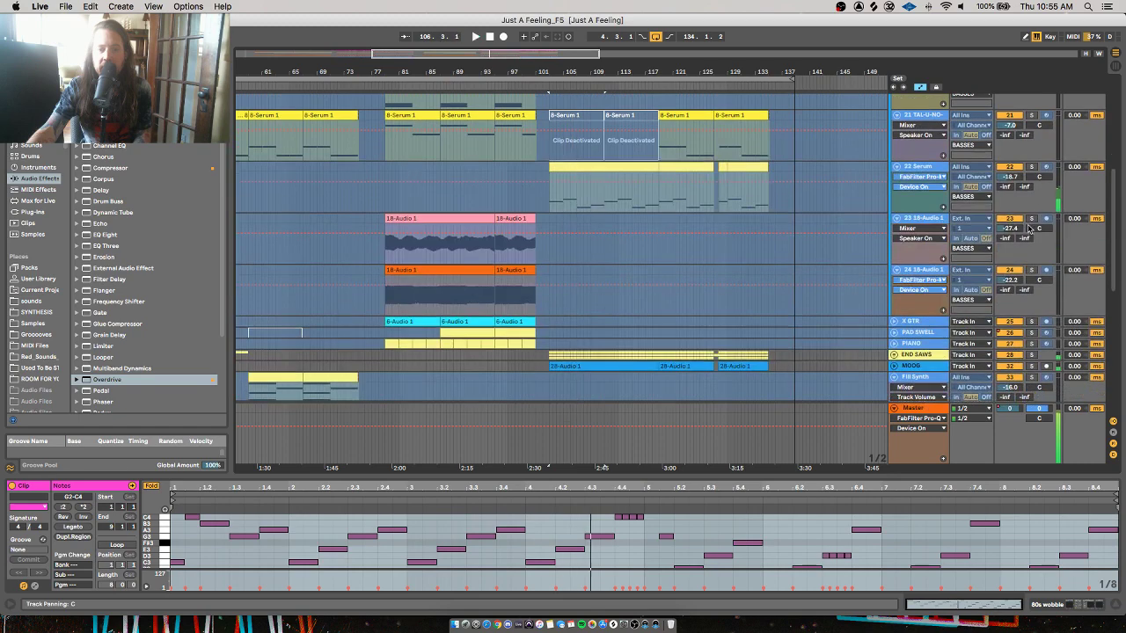
Solo the END SAWS group, unfold it to show its synth layers, and play it from 102.3.1
scroll(1027, 225, "down", 10)
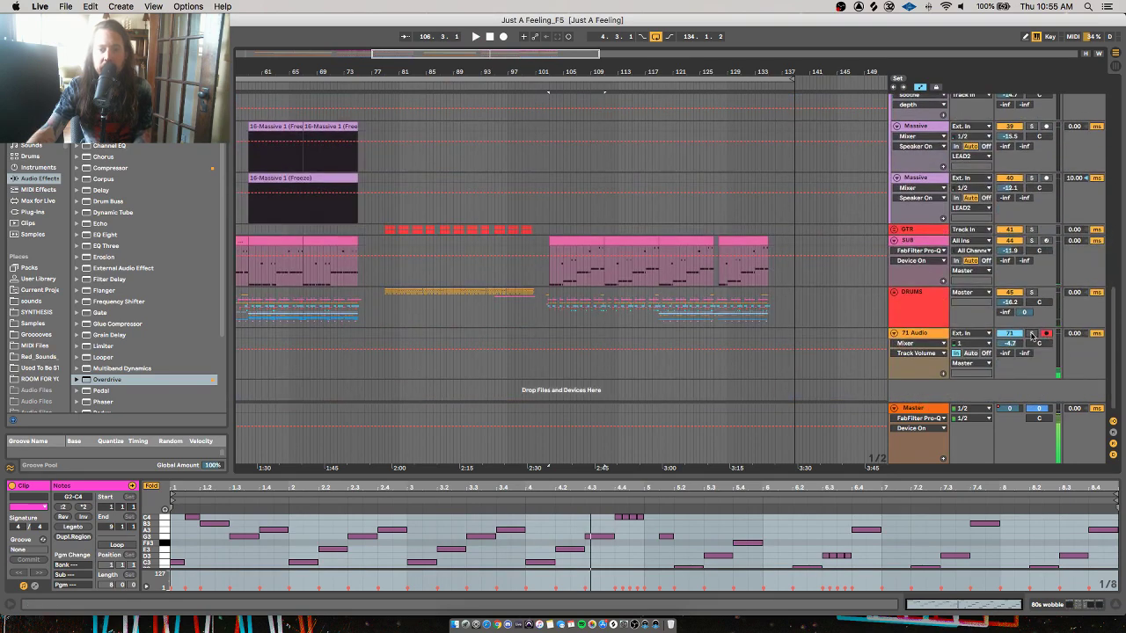
scroll(1032, 335, "up", 10)
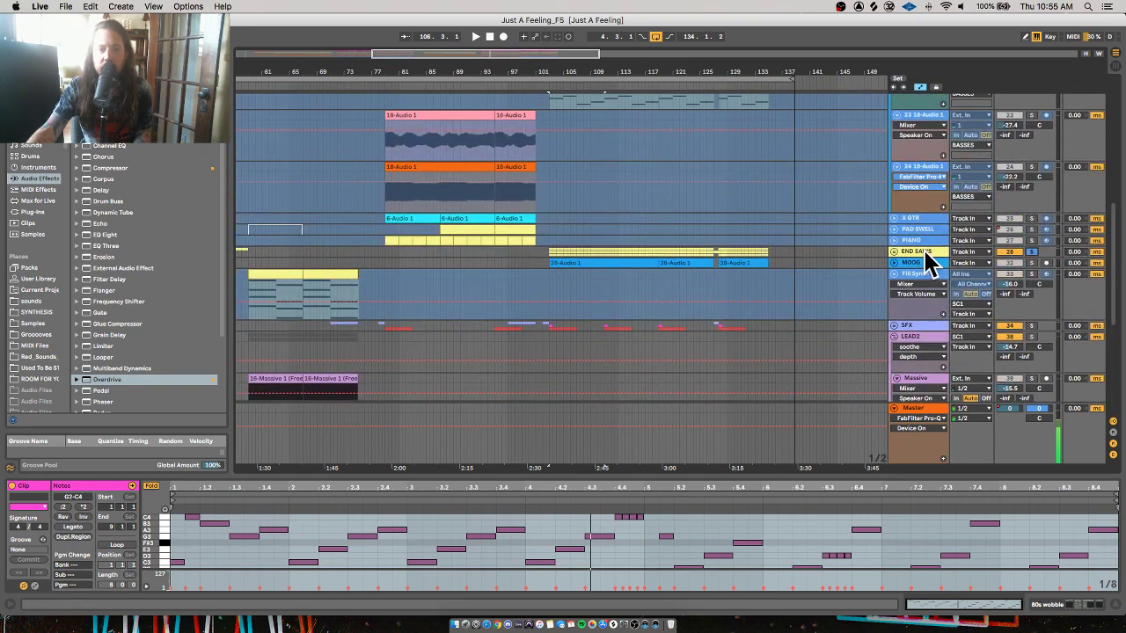
left_click(894, 252)
left_click(546, 281)
key("space")
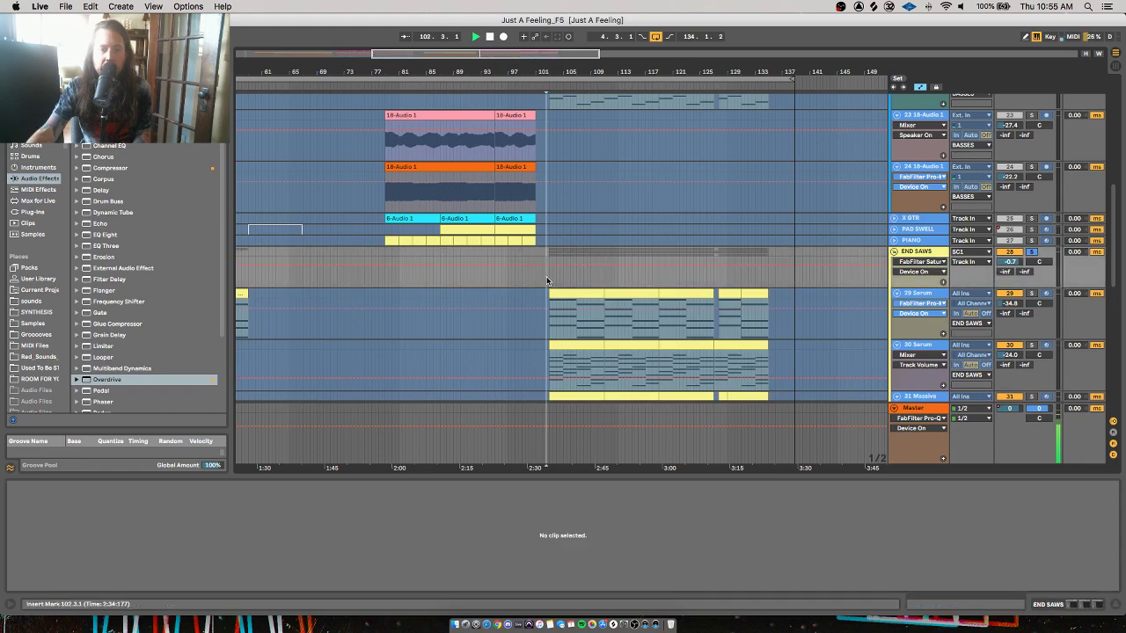
scroll(547, 279, "down", 3)
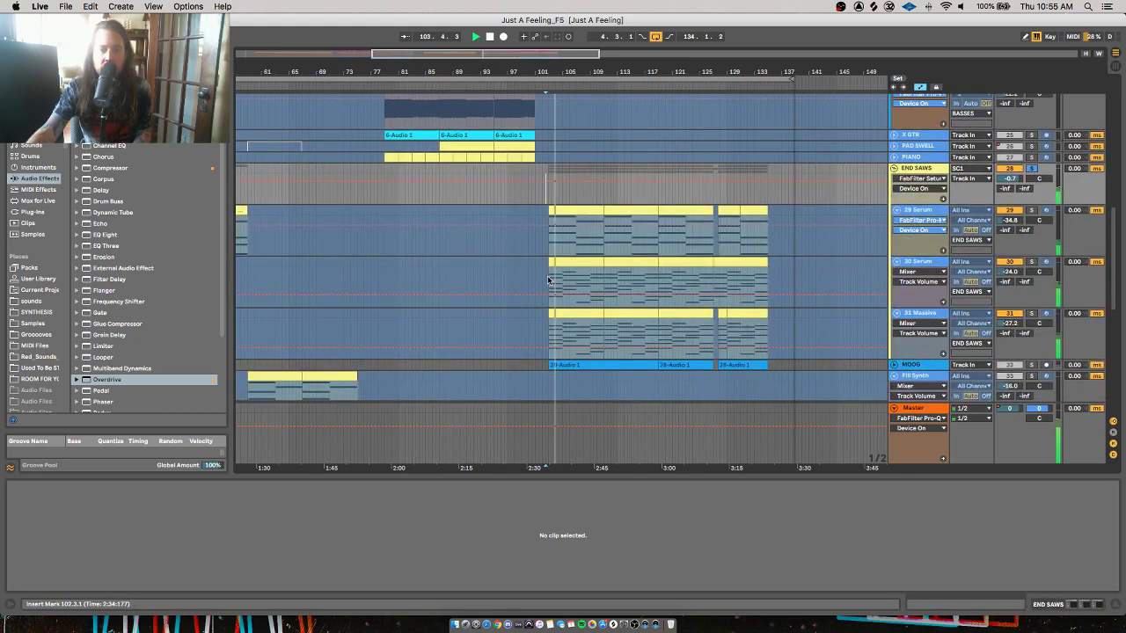
scroll(547, 280, "down", 2)
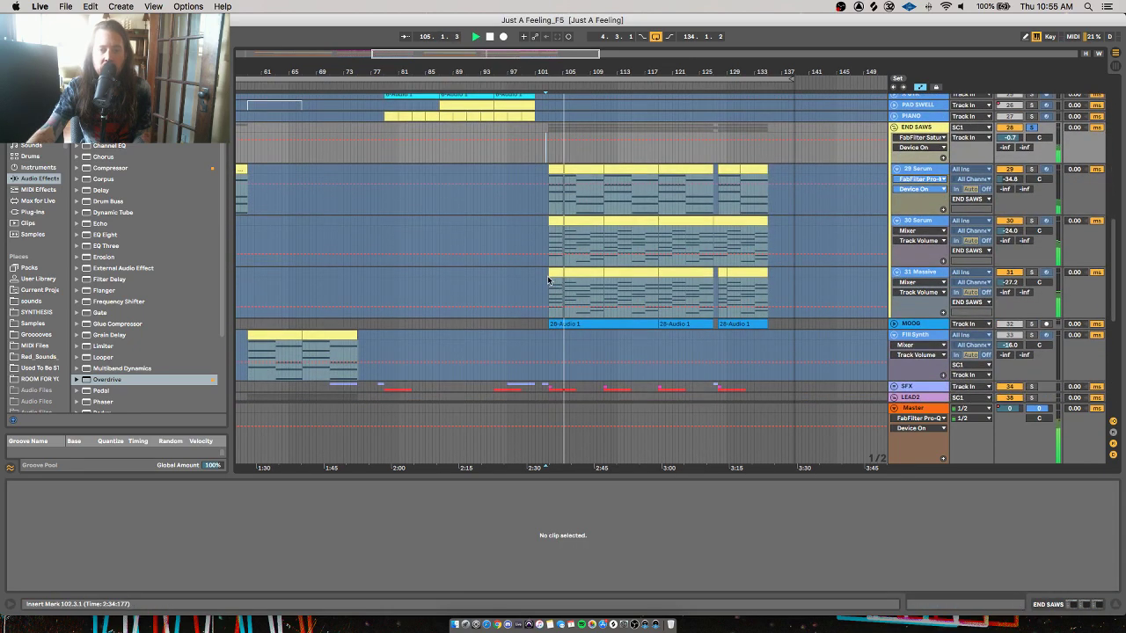
scroll(541, 281, "down", 2)
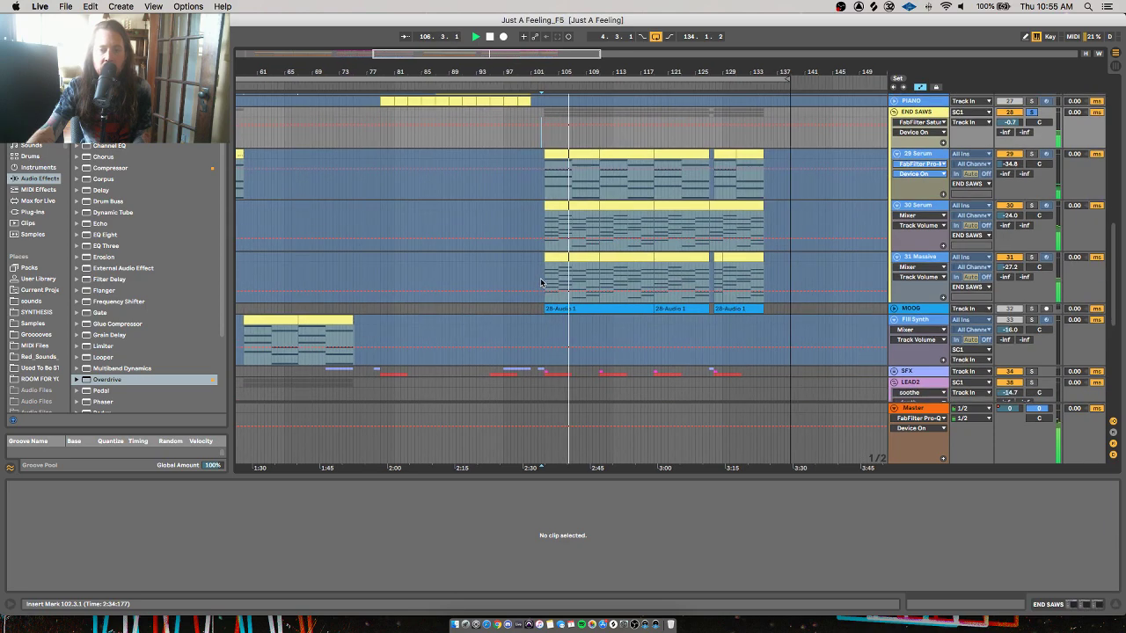
scroll(541, 282, "down", 1)
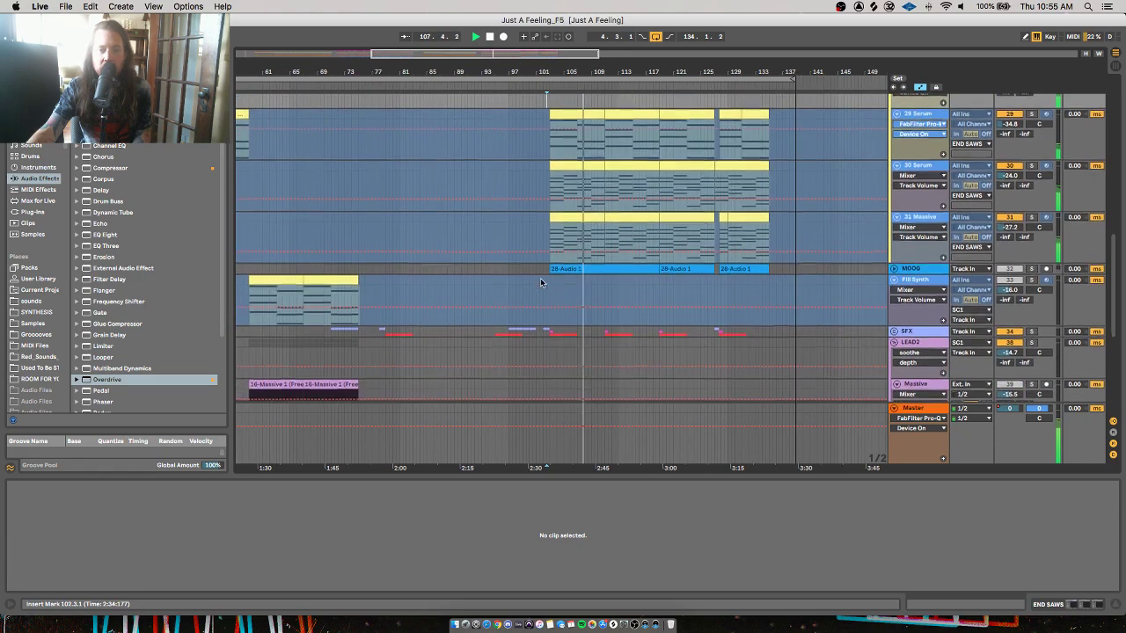
Unfold the MOOG track and add it to the solo, auditioning it together with END SAWS
left_click(895, 268)
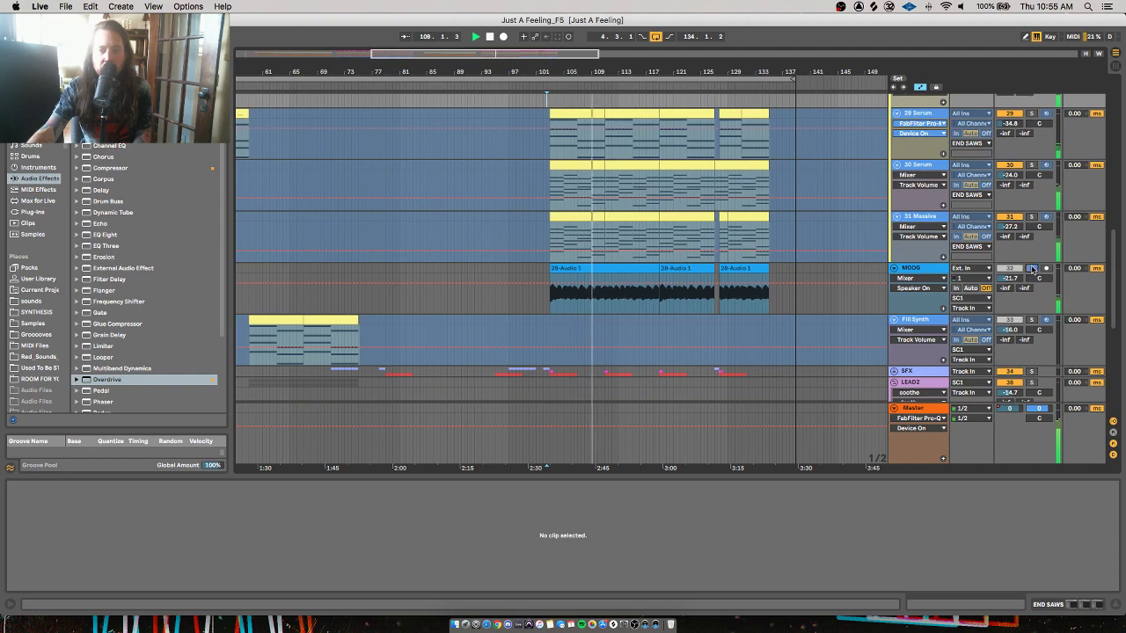
scroll(1033, 268, "up", 10)
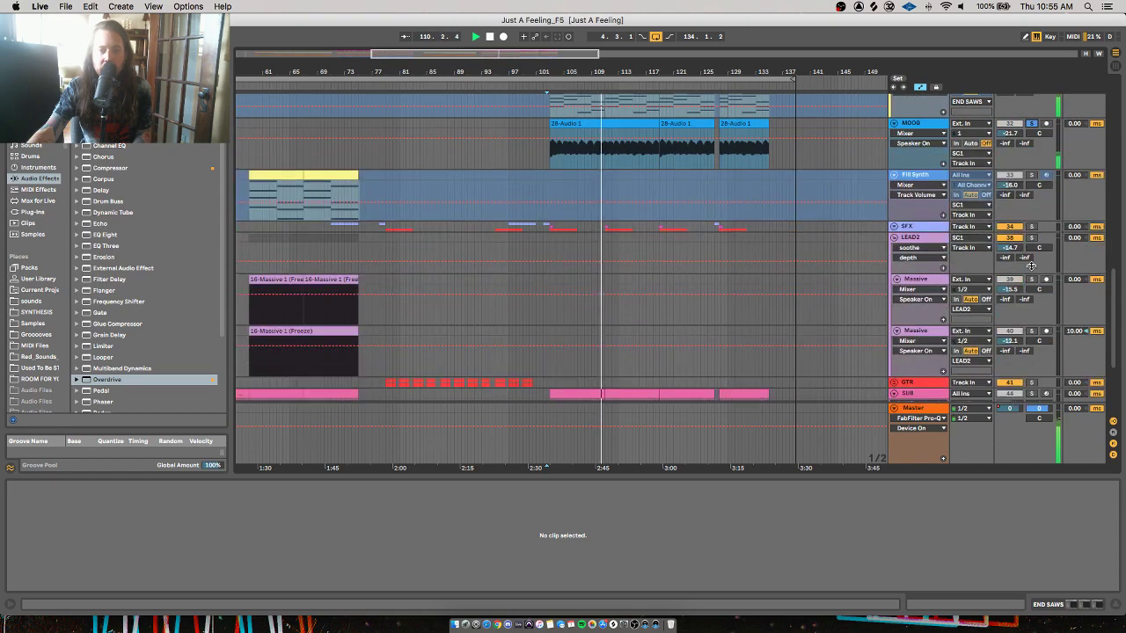
scroll(1034, 271, "up", 6)
key("space")
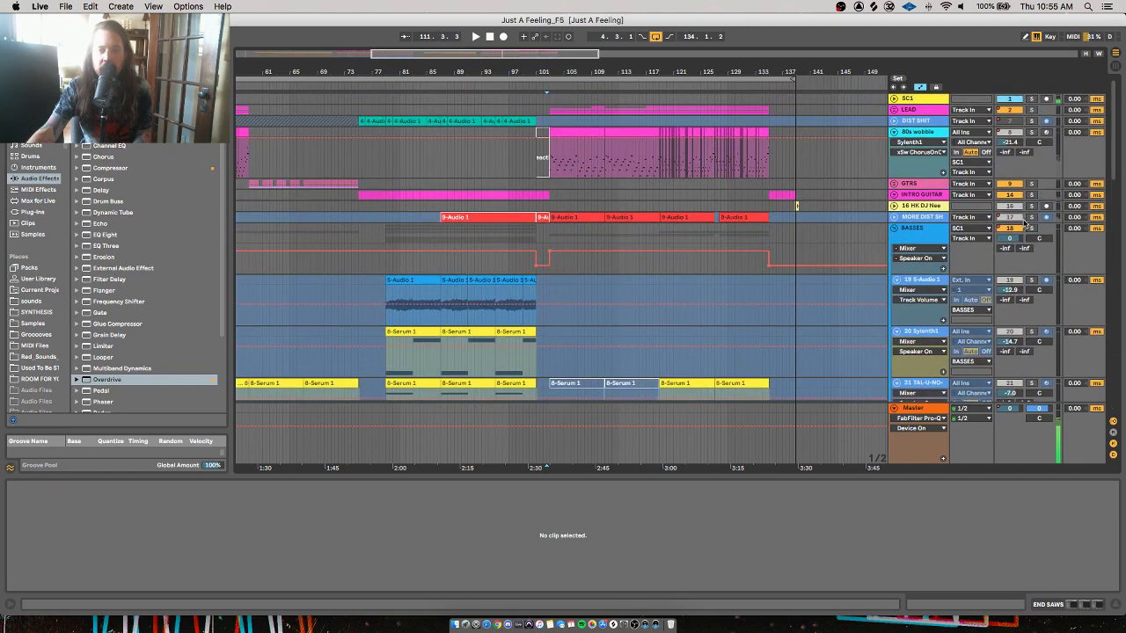
Unfold and solo the MORE DIST SHIT track, and play it with END SAWS and MOOG from about bar 103
scroll(890, 212, "down", 1)
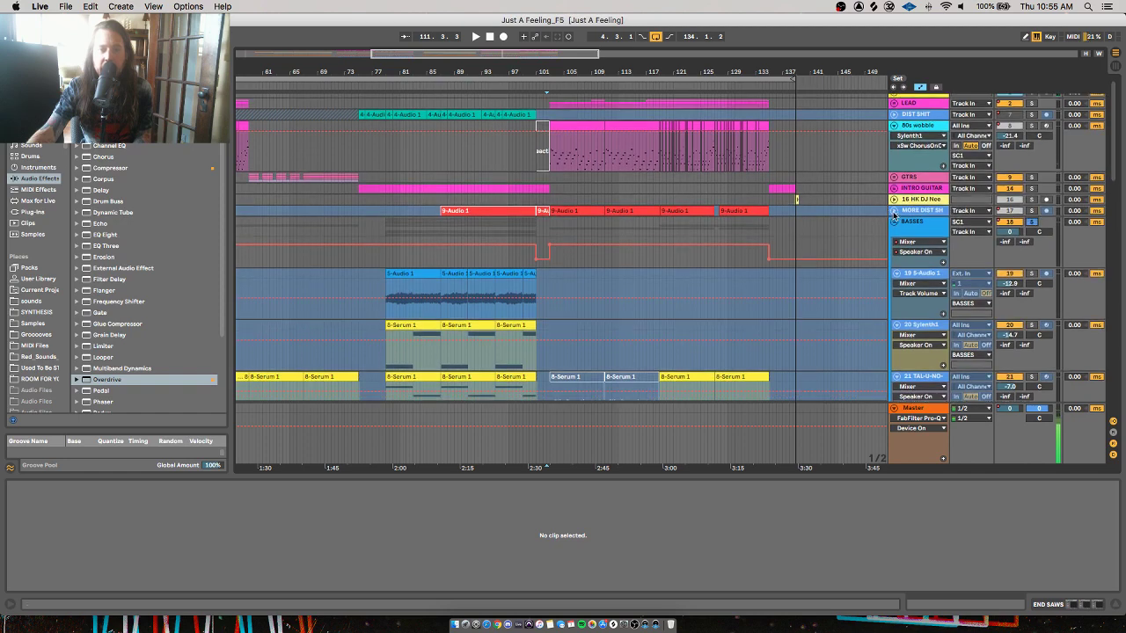
left_click(894, 211)
left_click(551, 202)
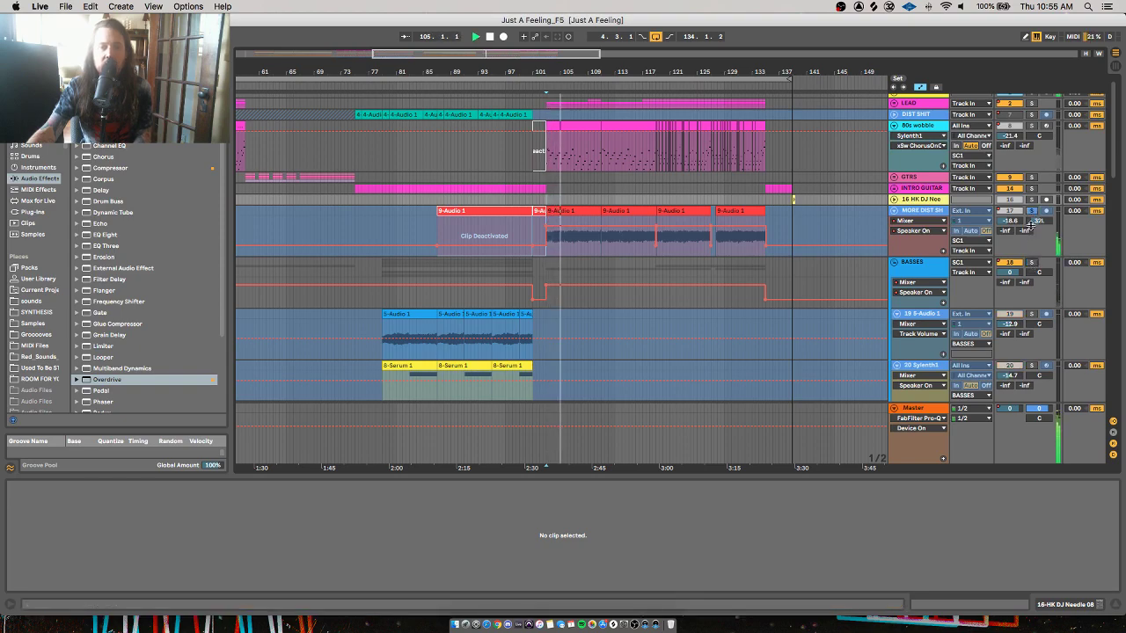
scroll(1030, 233, "down", 8)
scroll(1029, 233, "up", 2)
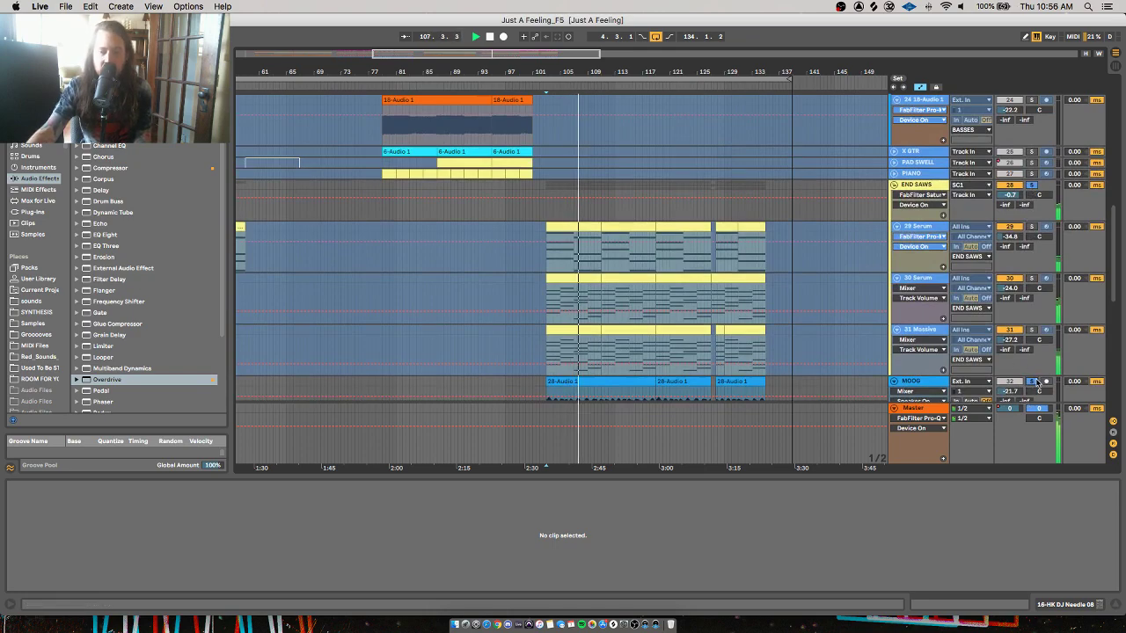
scroll(792, 184, "up", 10)
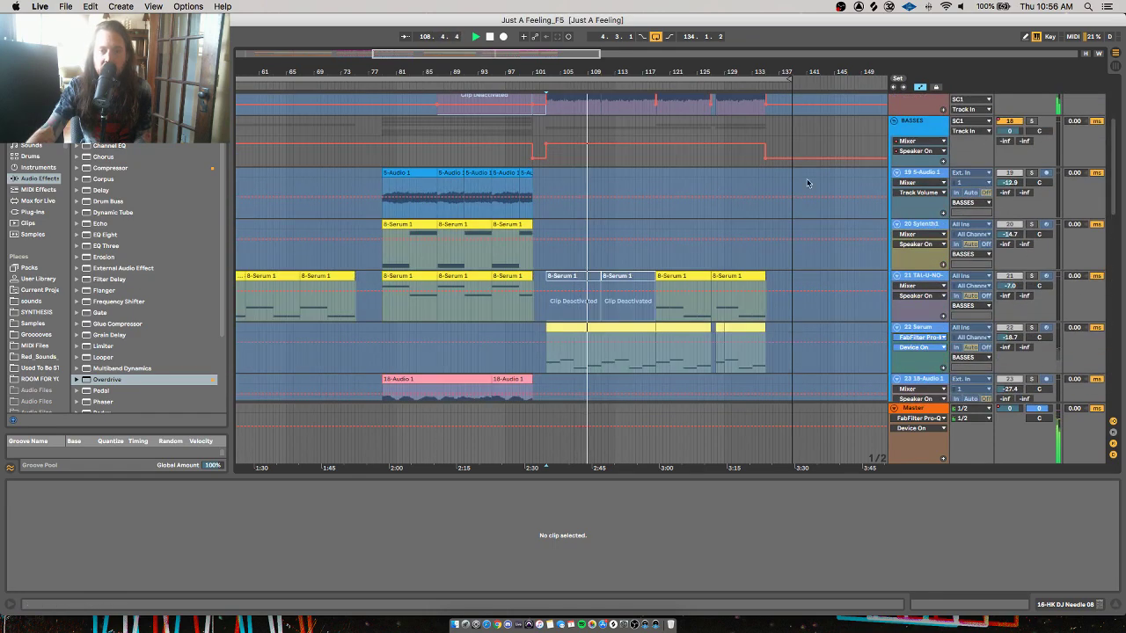
Inspect the MORE DIST SHIT audio clips at bars 103 and 111 and show the track's effect chain
left_click(560, 206)
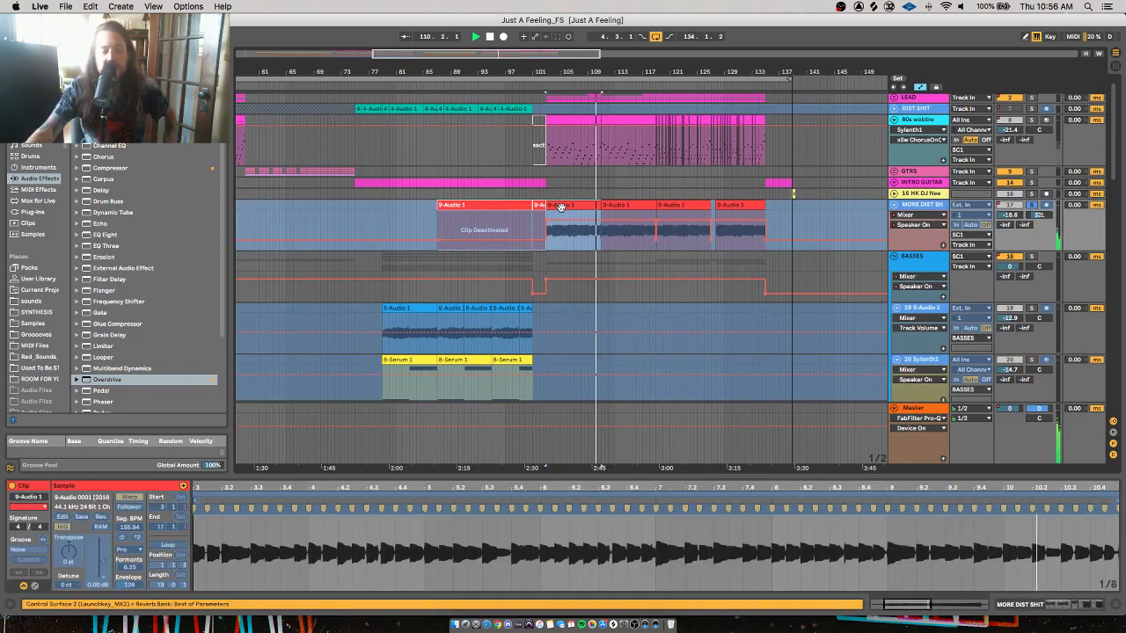
left_click(616, 205)
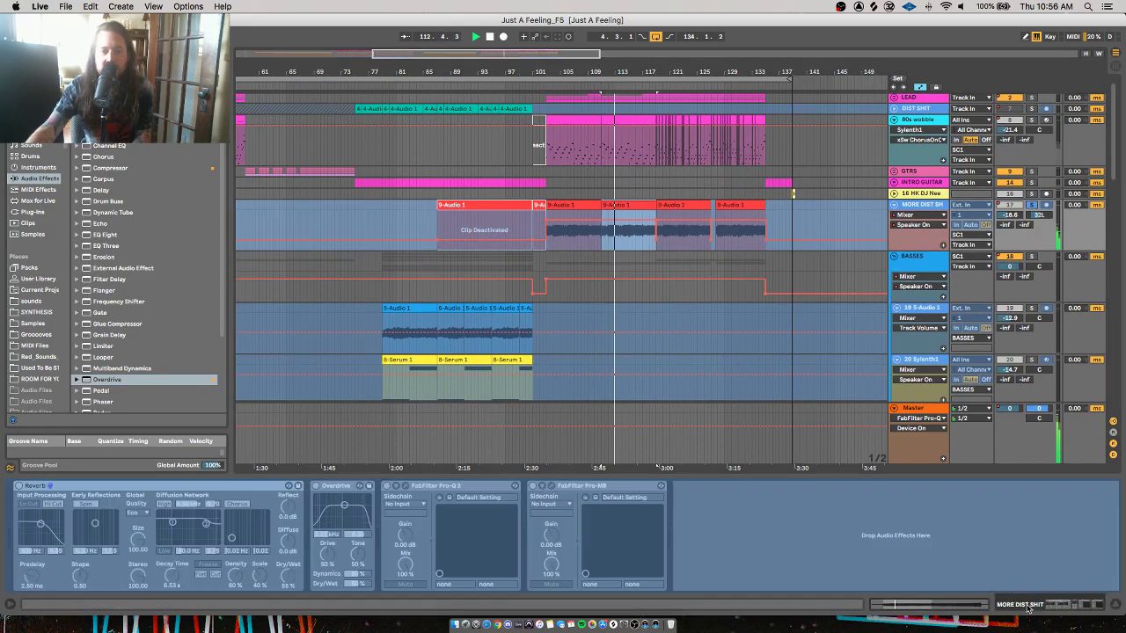
key("shift+Tab")
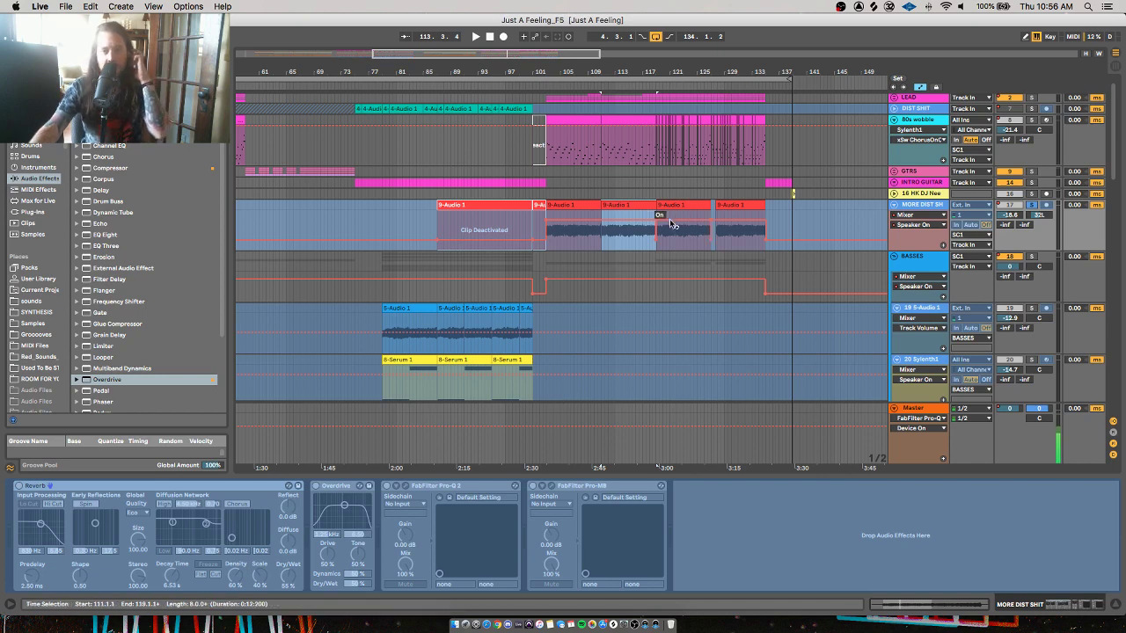
Play the full mix from the MORE DIST SHIT clip at bar 111 to hear the distorted layer in context
scroll(674, 227, "up", 1)
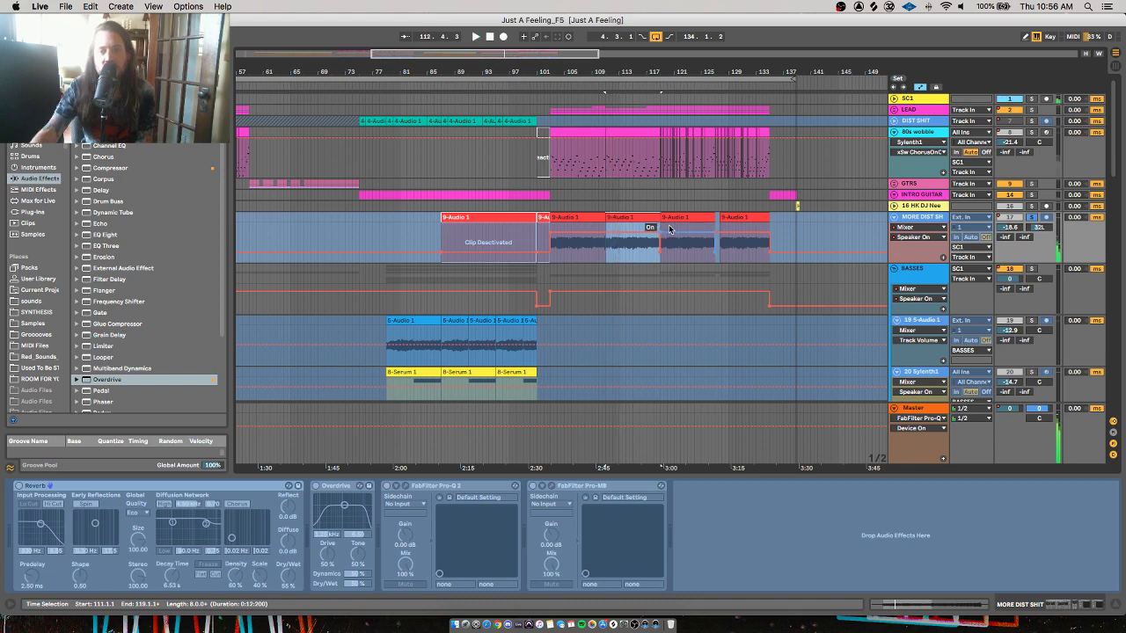
left_click(656, 186)
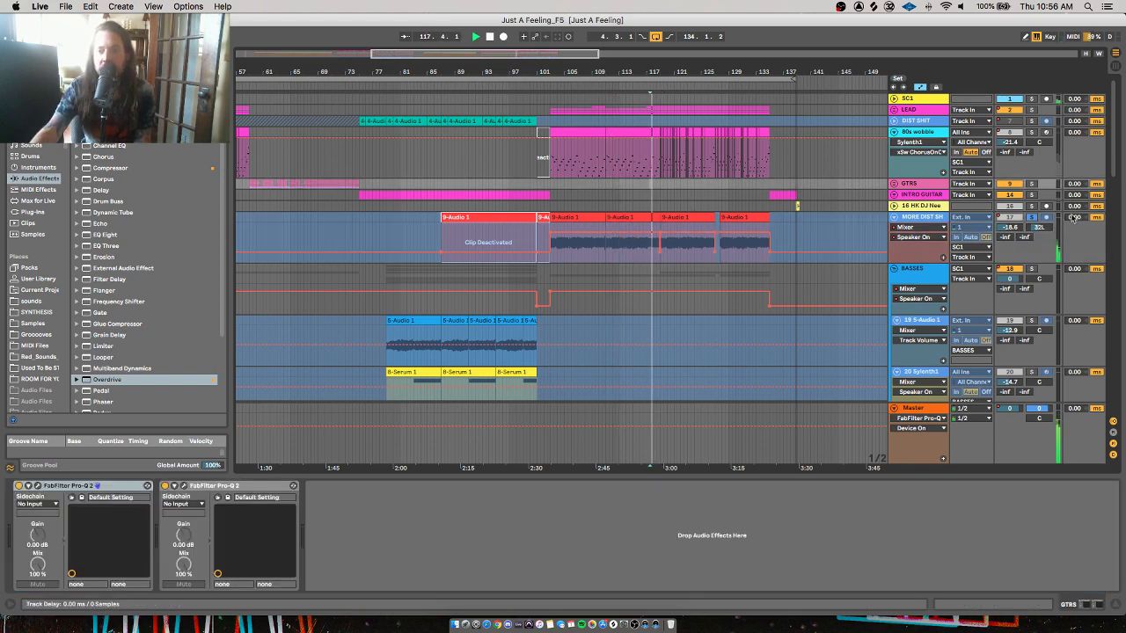
left_click(630, 216)
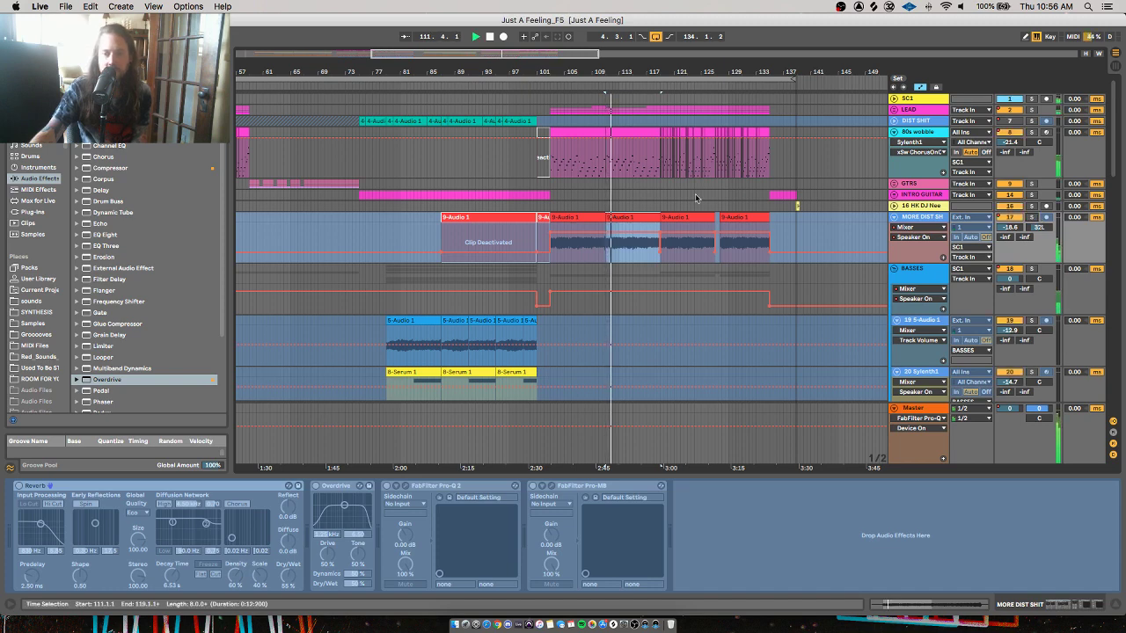
left_click(630, 191)
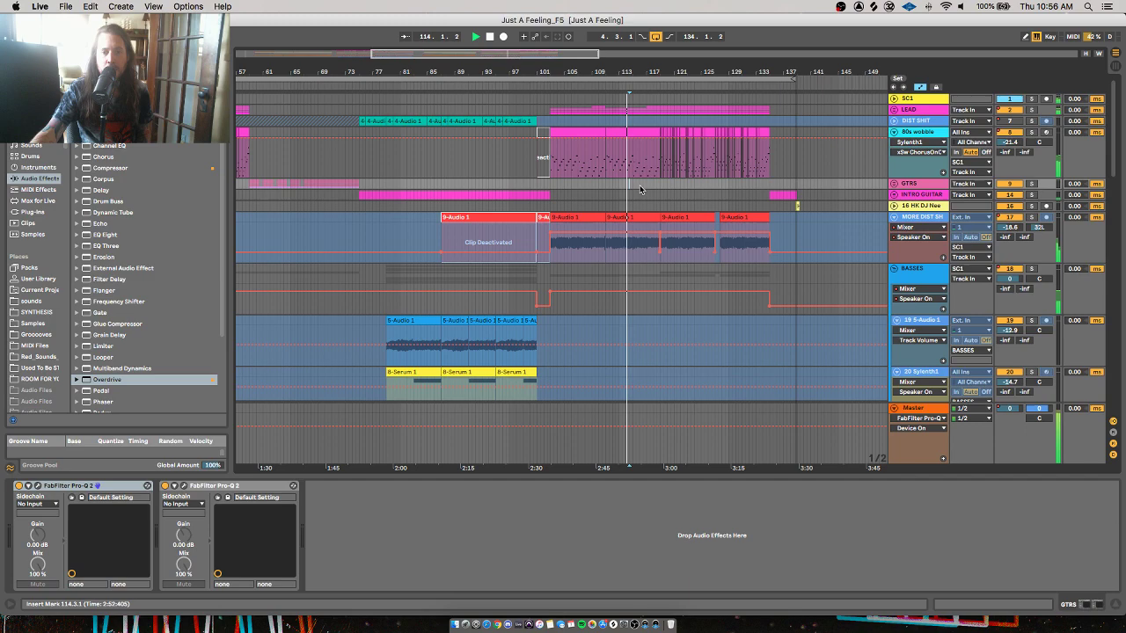
Unfold the LEAD group and compare its synth layers with the END SAWS and MOOG tracks during playback, stopping around bar 120
left_click(659, 109)
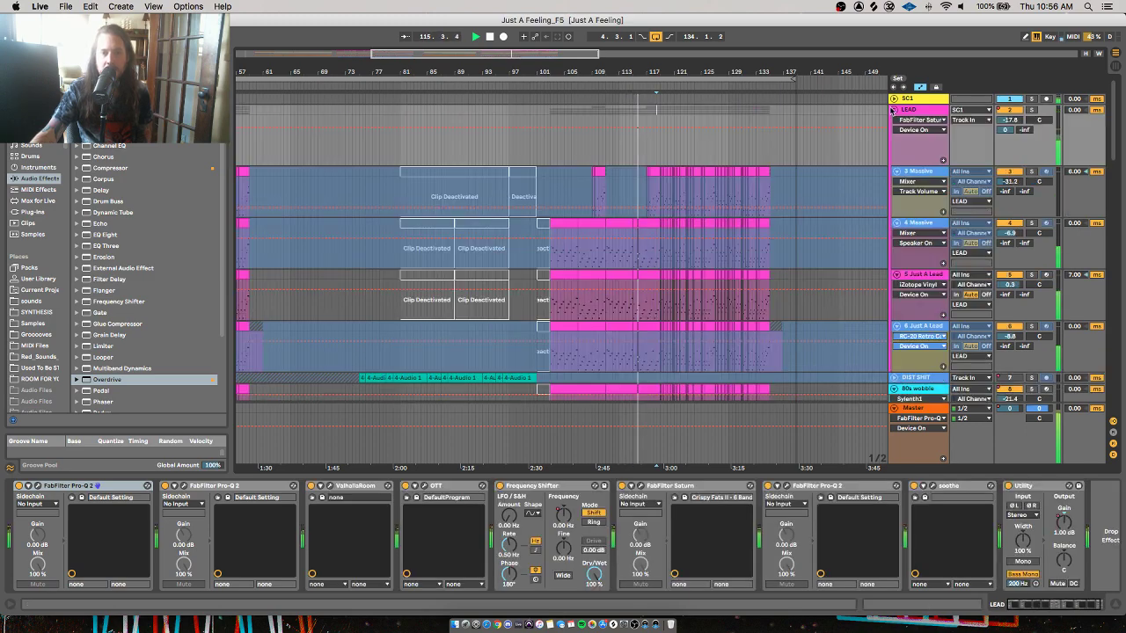
left_click(894, 109)
left_click_drag(675, 73, 675, 127)
scroll(649, 280, "down", 20)
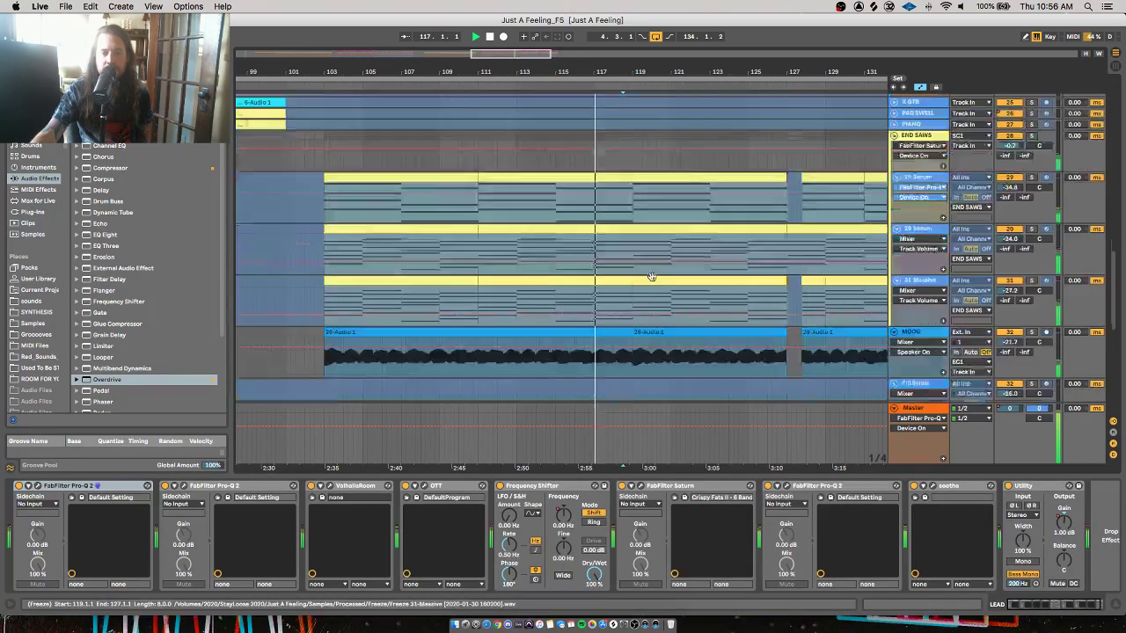
scroll(653, 279, "up", 20)
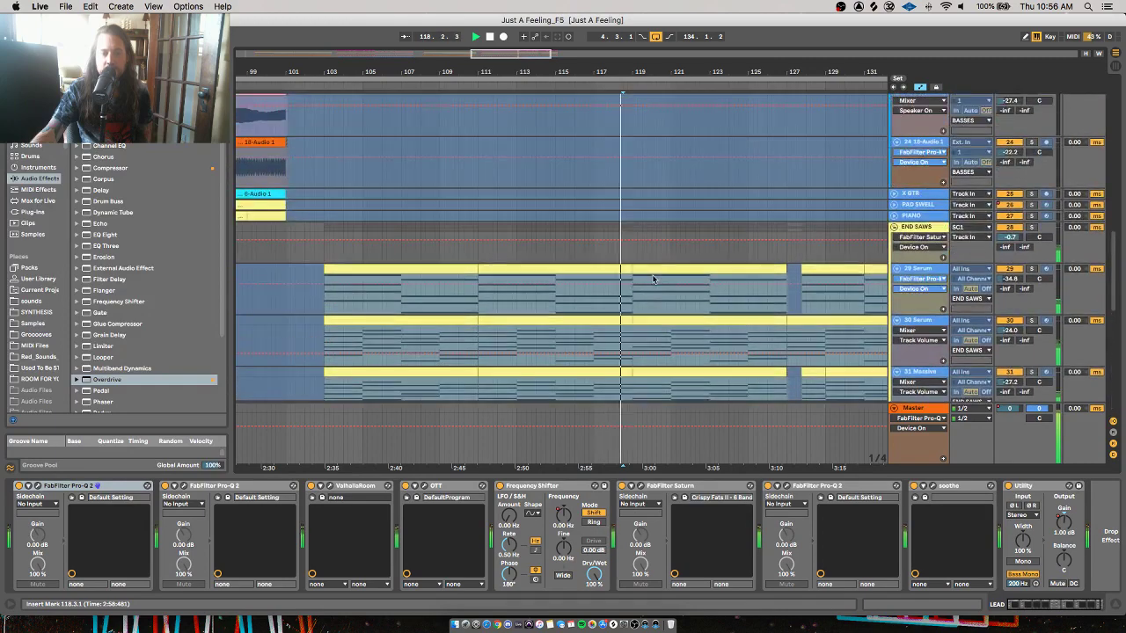
scroll(654, 277, "up", 6)
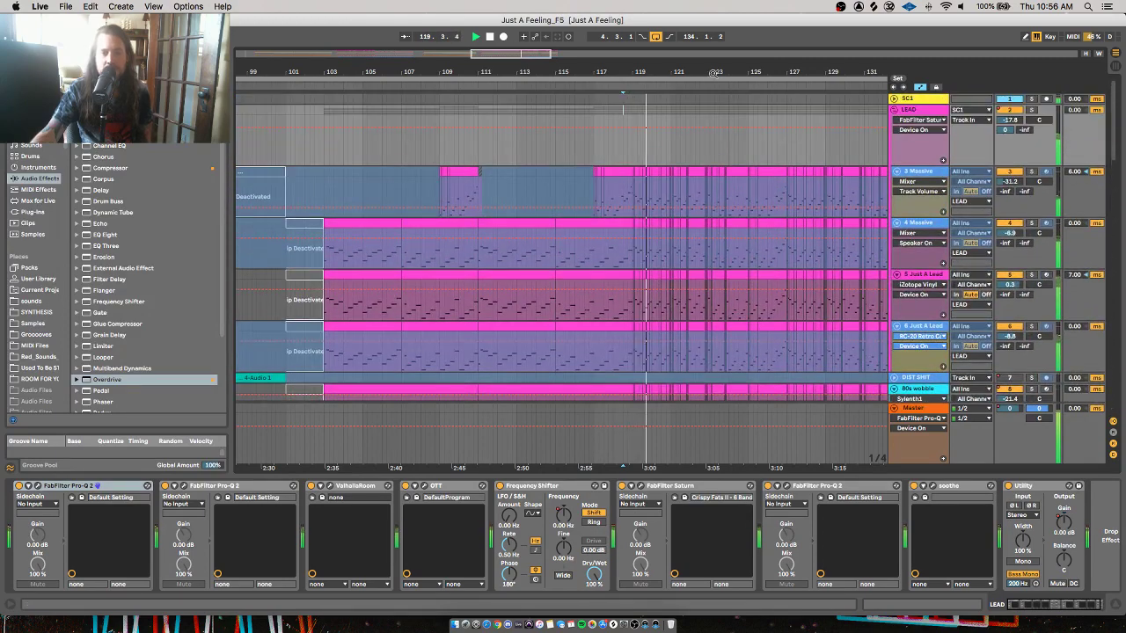
left_click_drag(695, 72, 682, 74)
key("space")
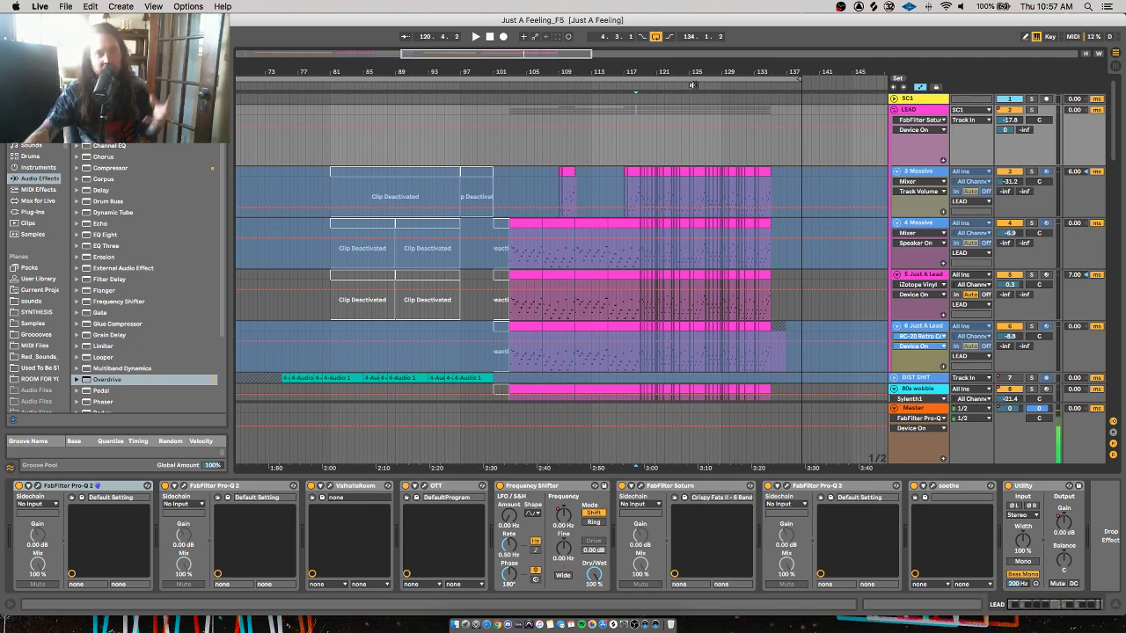
Examine the END SAWS, MOOG, SUB and DRUMS tracks around bar 119, showing the device chains of 31-Massive and DRUMS
left_click_drag(657, 65, 611, 133)
scroll(623, 229, "down", 10)
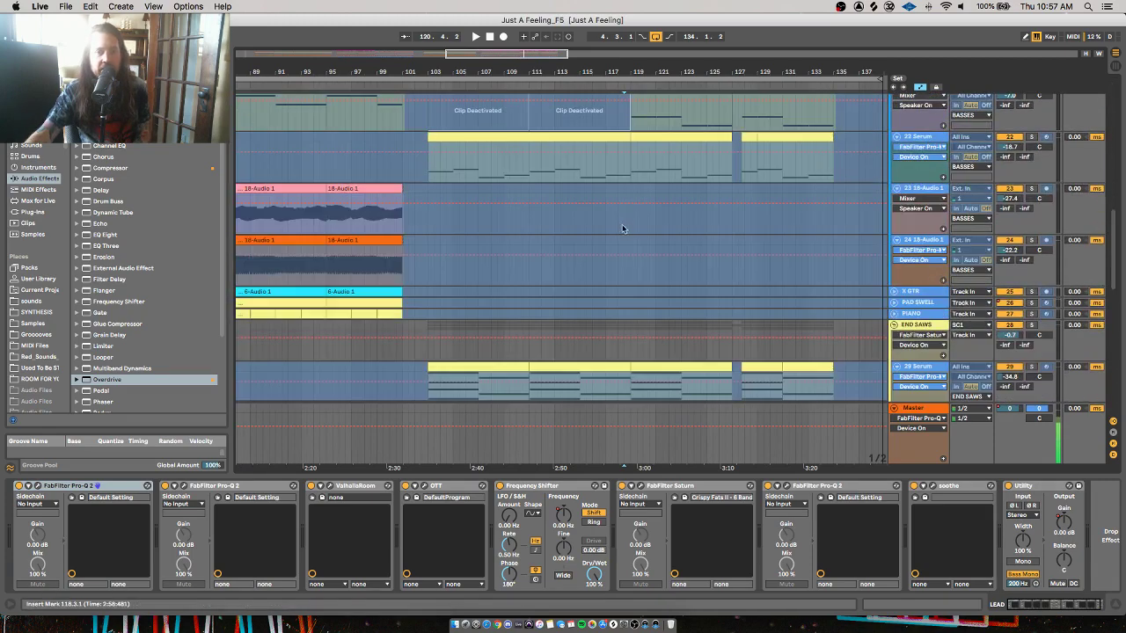
scroll(653, 308, "down", 5)
left_click(666, 230)
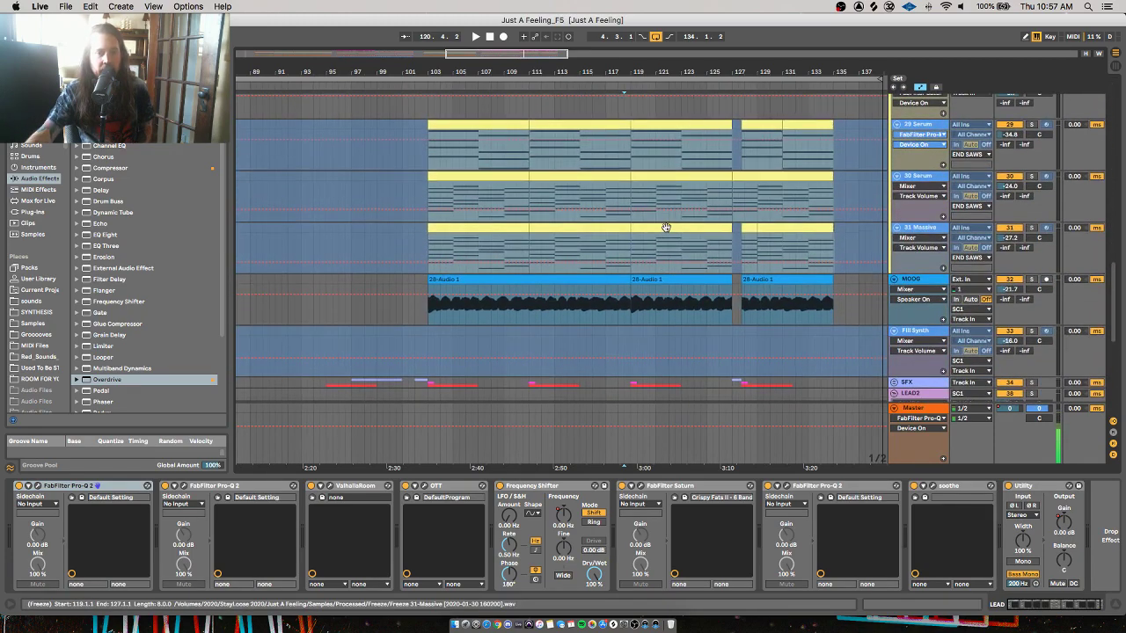
scroll(664, 184, "down", 10)
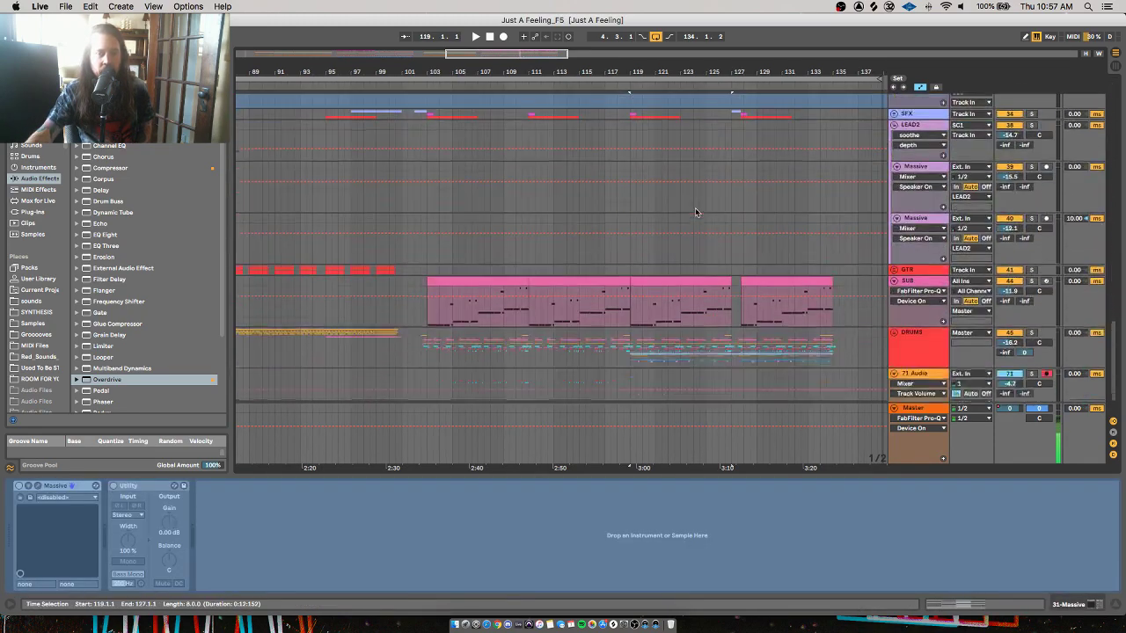
left_click(626, 308)
scroll(629, 303, "up", 15)
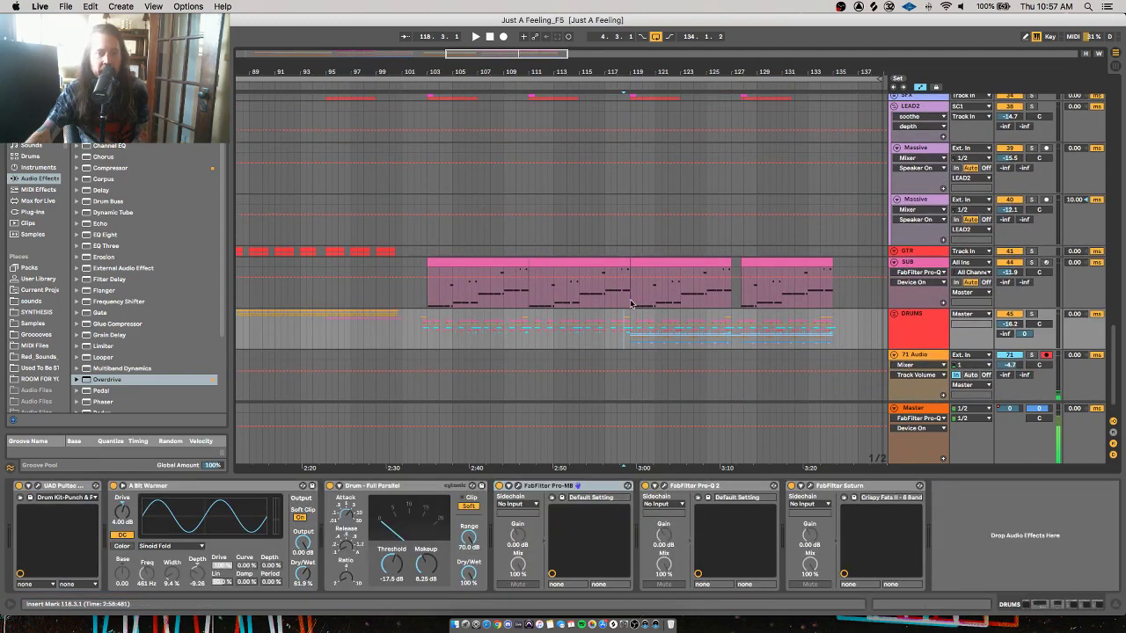
scroll(629, 302, "up", 3)
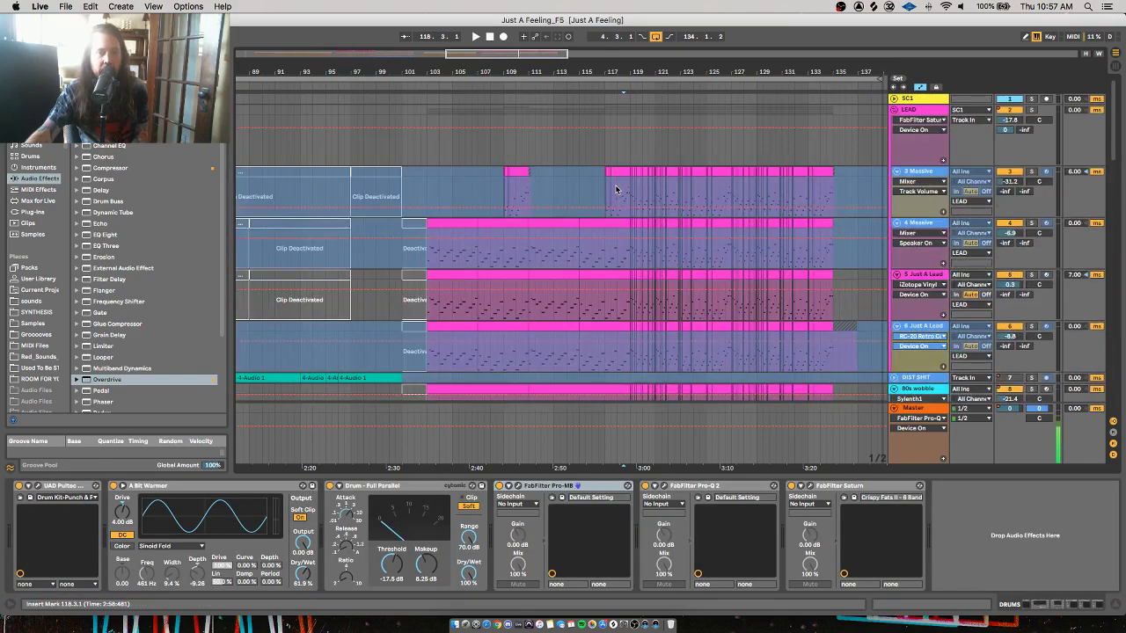
Play the mix from 118.1.1 on the 3-Massive lead track and look over the MORE DIST SHIT and BASSES tracks
left_click(616, 188)
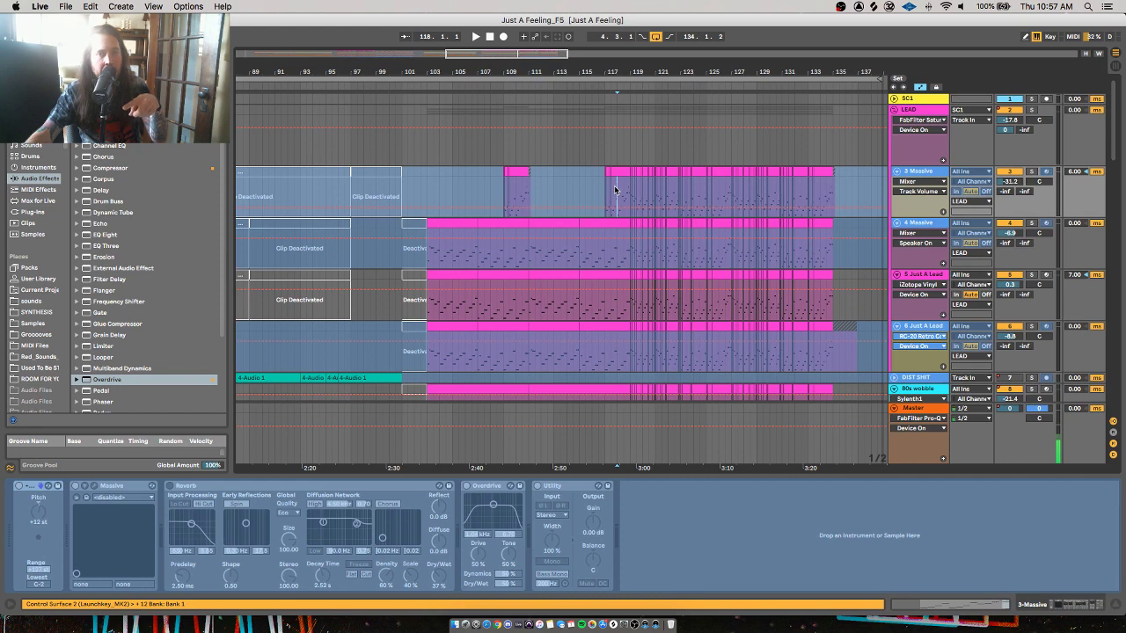
key("space")
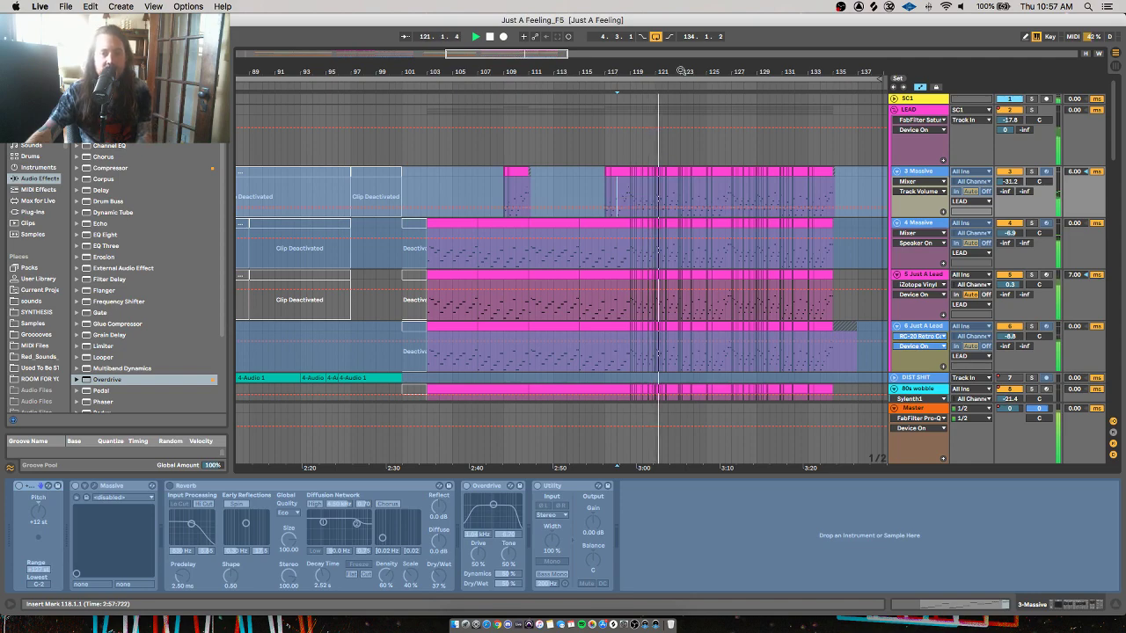
left_click_drag(681, 67, 685, 44)
scroll(726, 143, "down", 5)
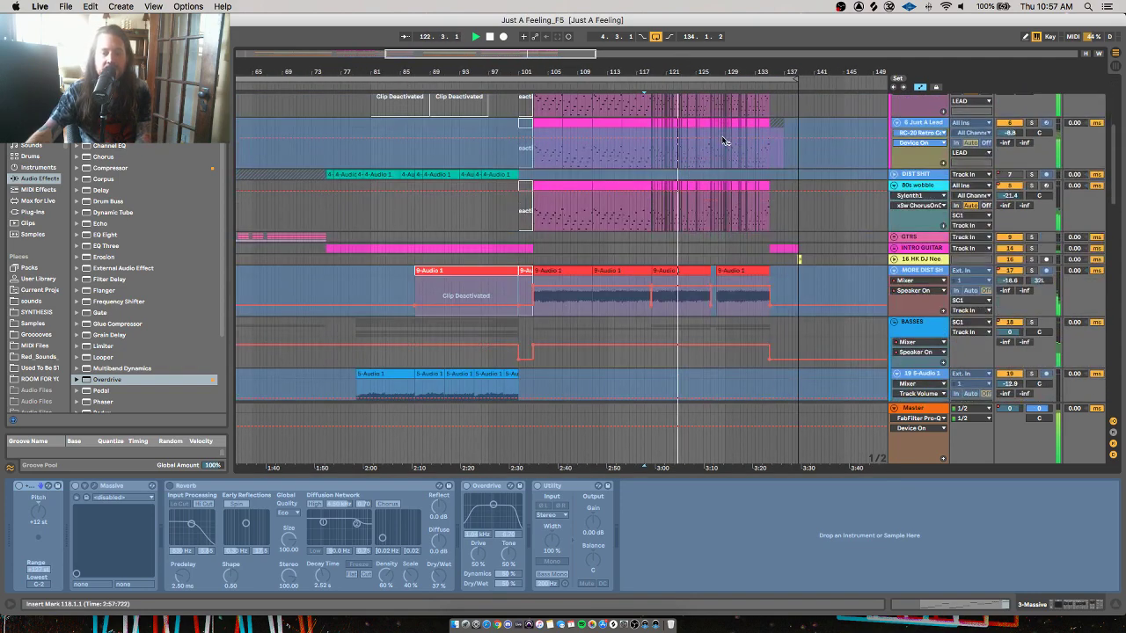
scroll(713, 199, "down", 5)
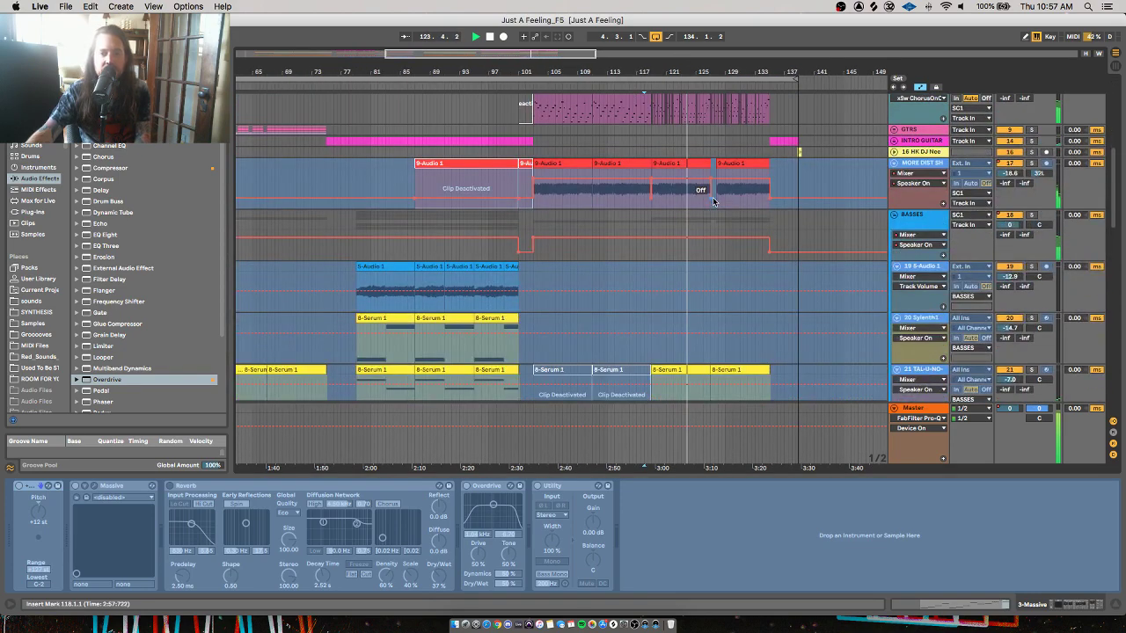
Extend the arrangement loop to a length of 135 bars and check the BASSES layers while playing past the end of the second drop
left_click_drag(798, 78, 748, 147)
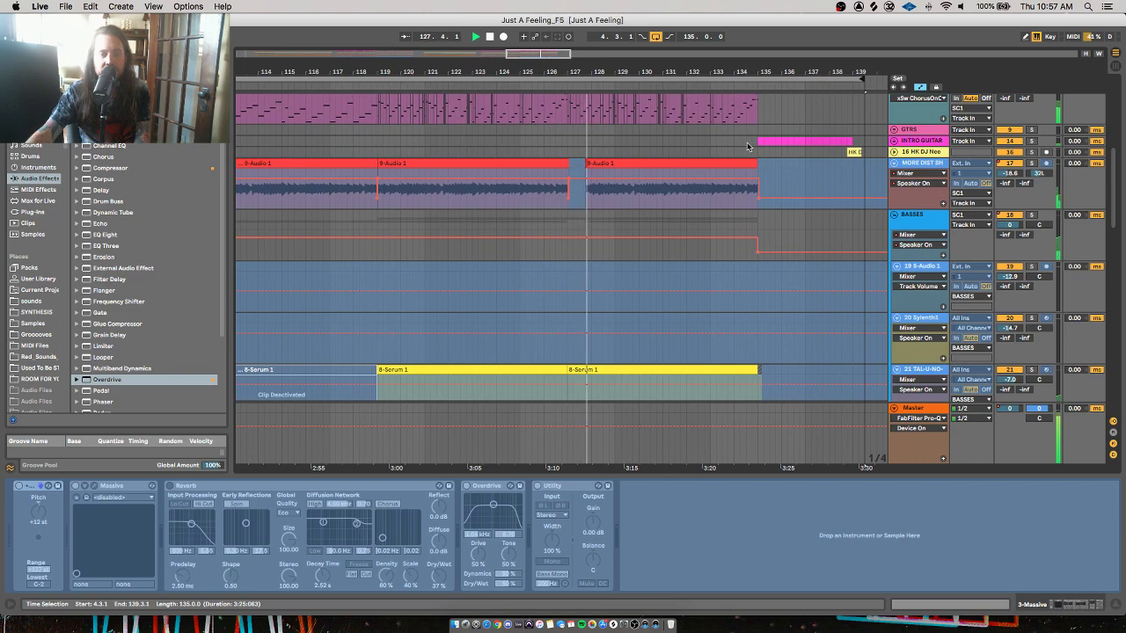
scroll(745, 147, "down", 4)
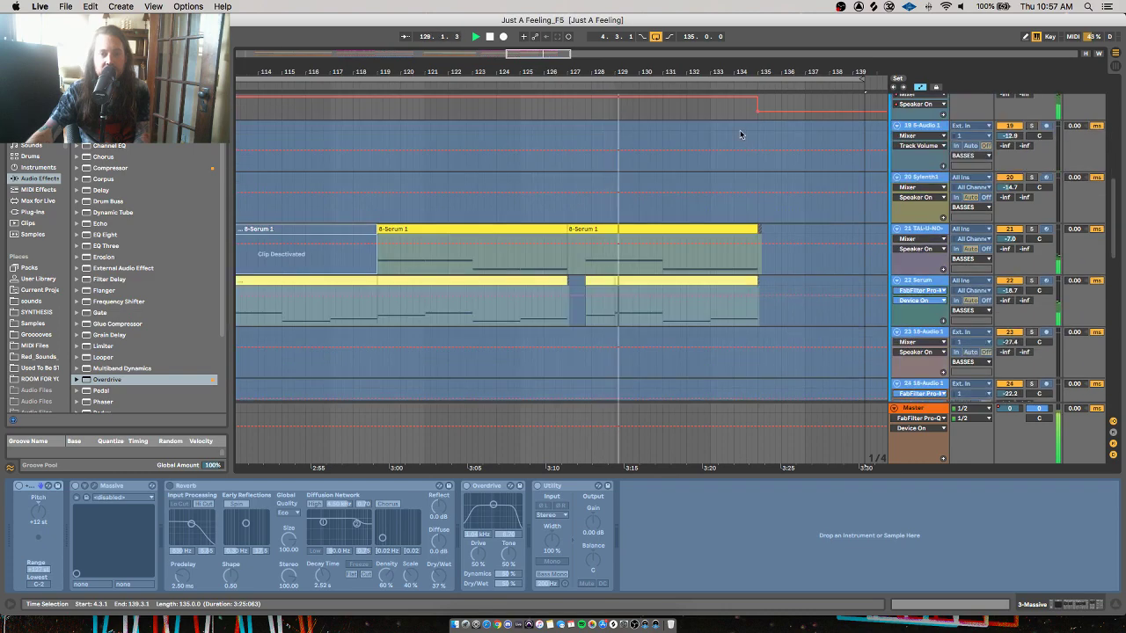
left_click(740, 134)
scroll(740, 135, "up", 4)
left_click(741, 72)
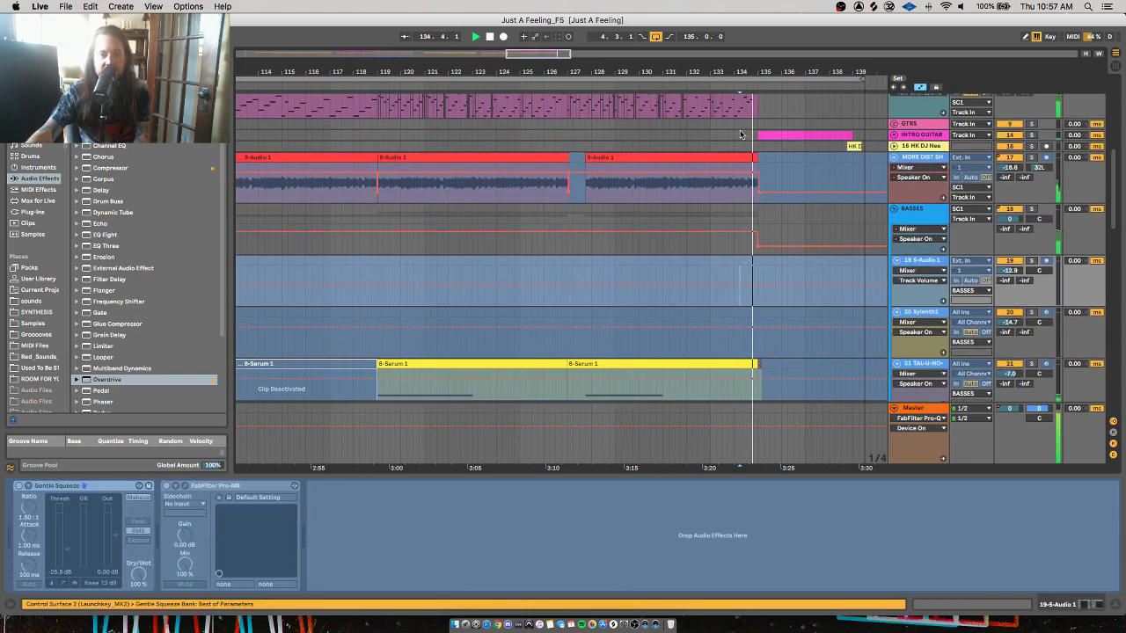
left_click_drag(760, 66, 760, 10)
scroll(755, 406, "down", 1)
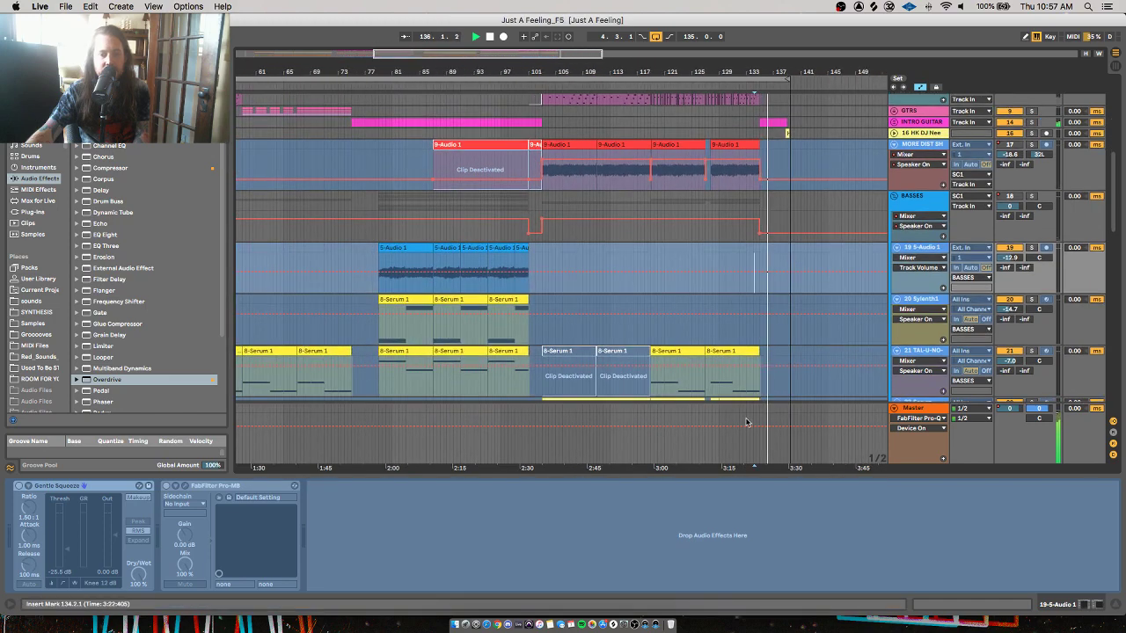
key("space")
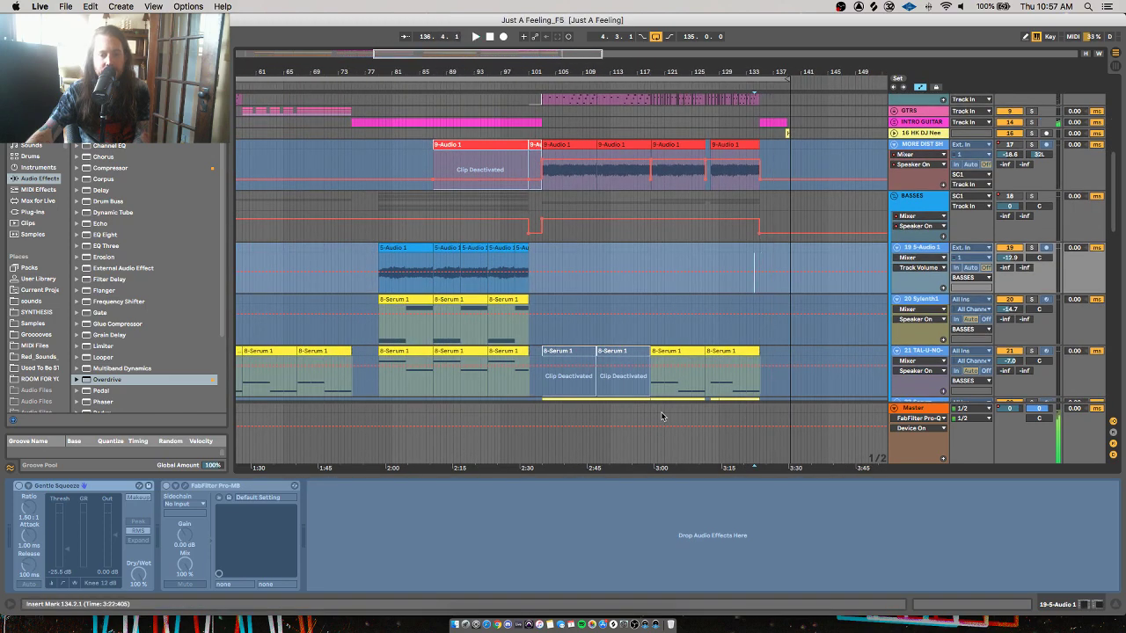
Fold the BASSES, LEAD, 80s wobble, MORE DIST SHIT, END SAWS, MOOG, Fill Synth, LEAD2 and SUB tracks
left_click(896, 197)
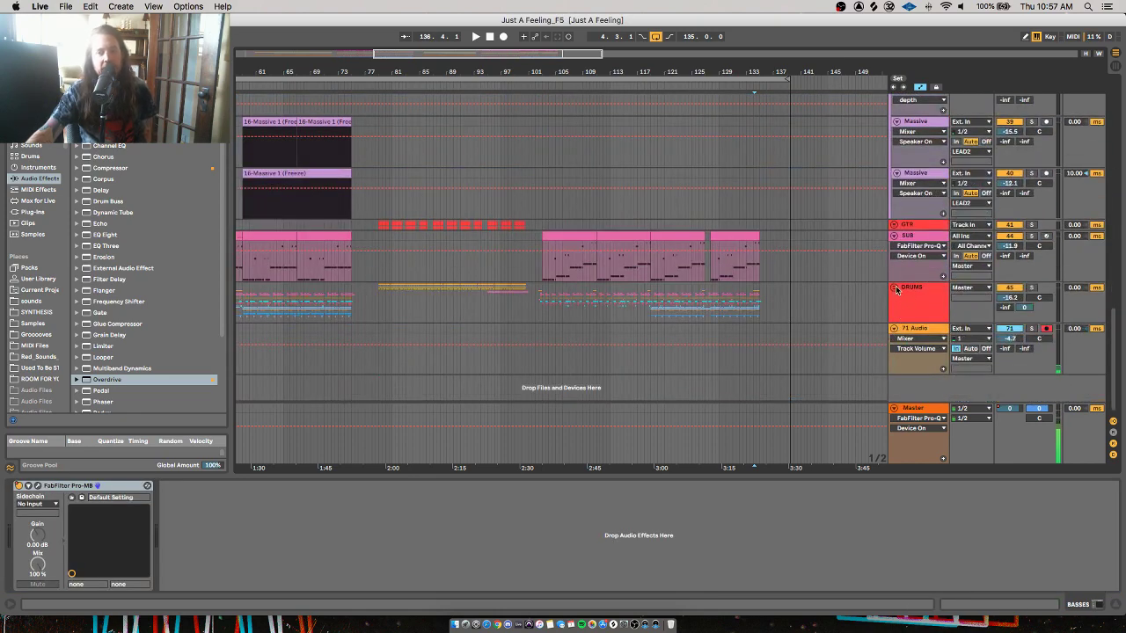
scroll(900, 294, "up", 15)
left_click(895, 110)
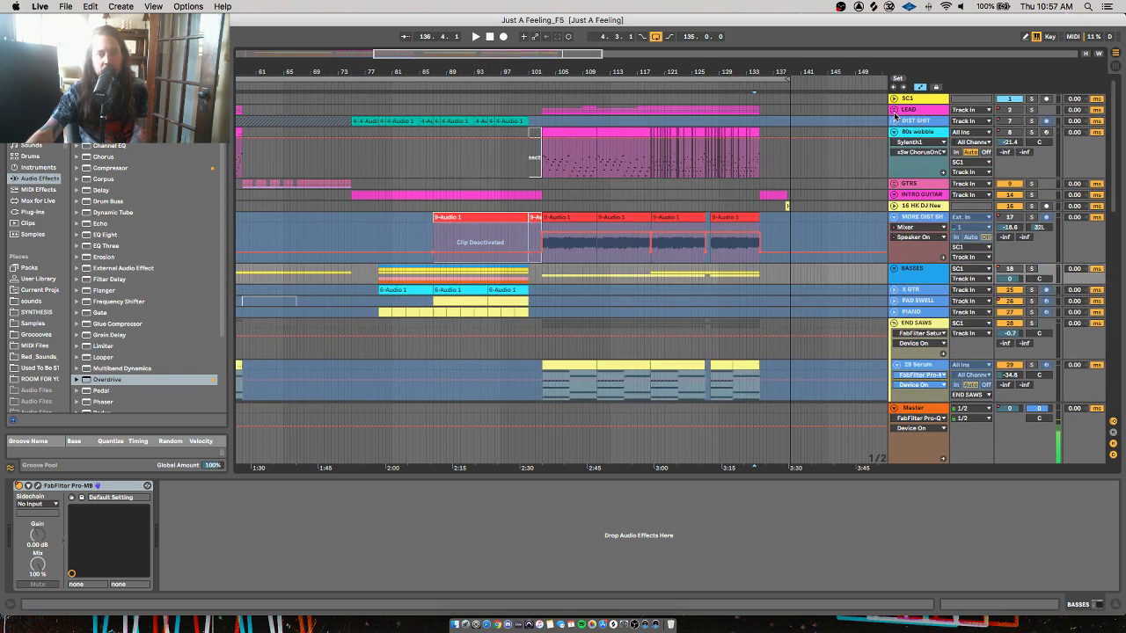
left_click(894, 133)
left_click(895, 177)
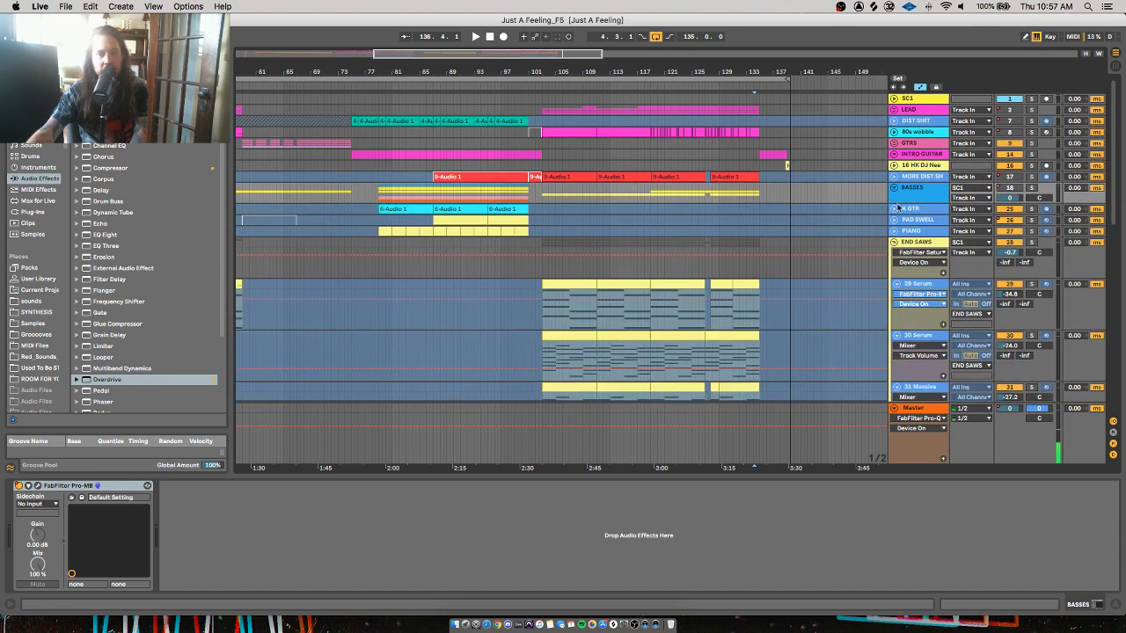
left_click(894, 243)
left_click(894, 253)
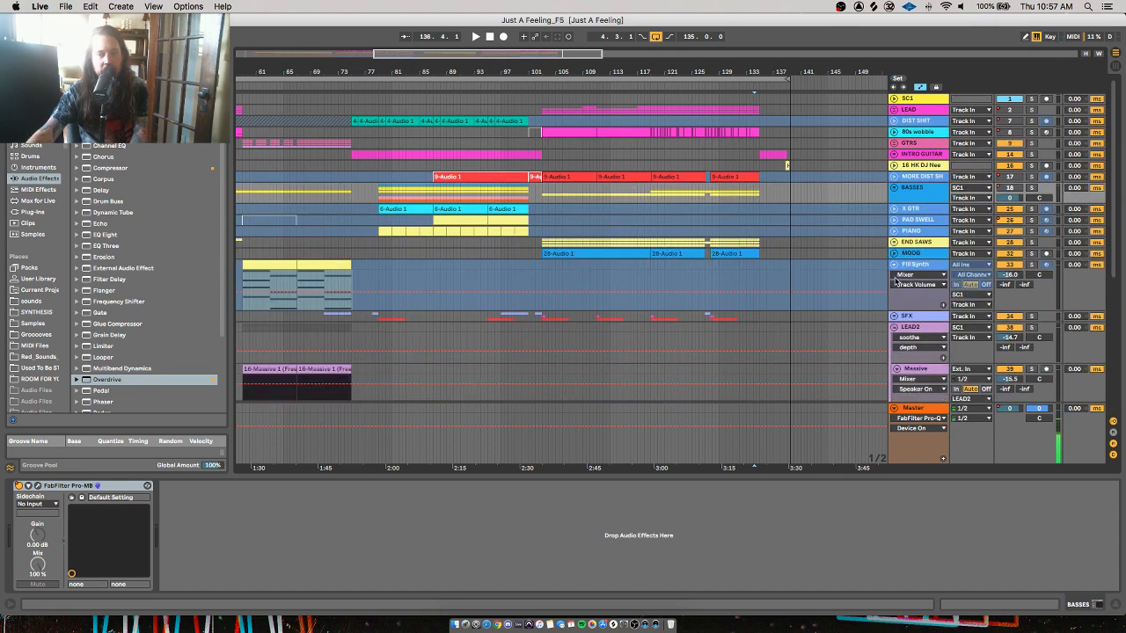
left_click(893, 264)
left_click(894, 287)
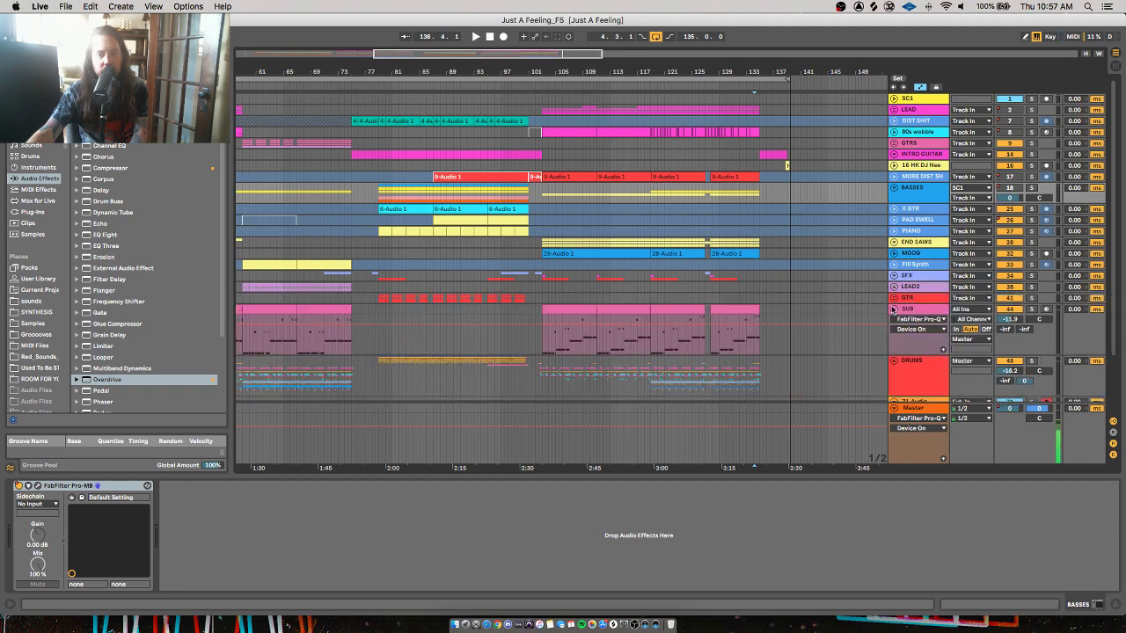
left_click(892, 308)
Show the Master track's effect chain and play the first drop from 43.1.1
scroll(893, 326, "down", 2)
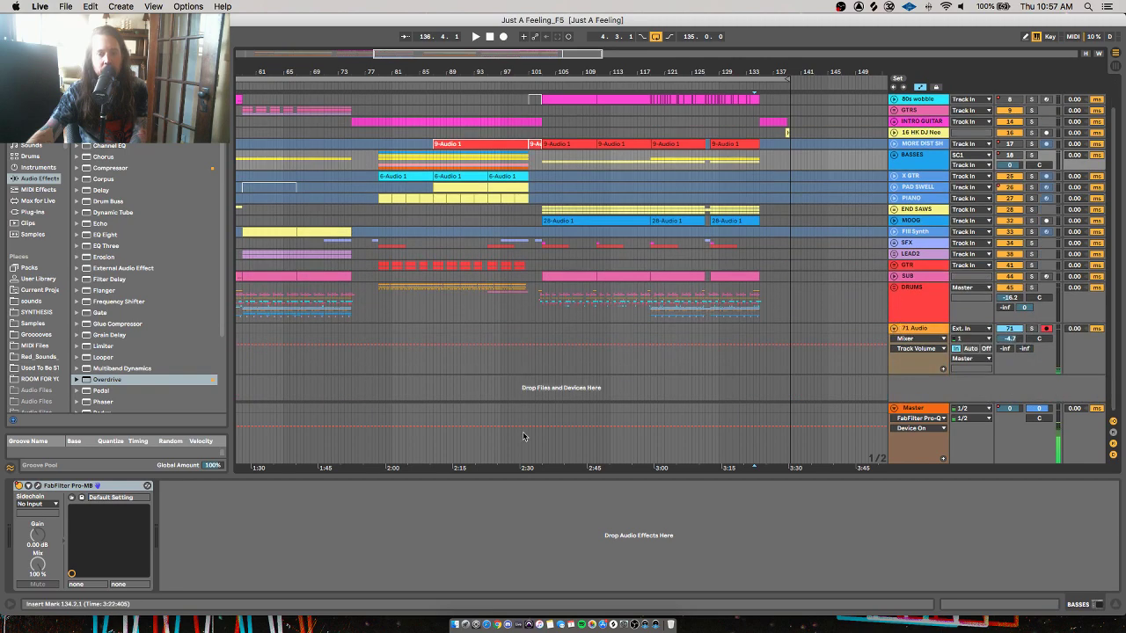
left_click(498, 451)
scroll(475, 453, "left", 5)
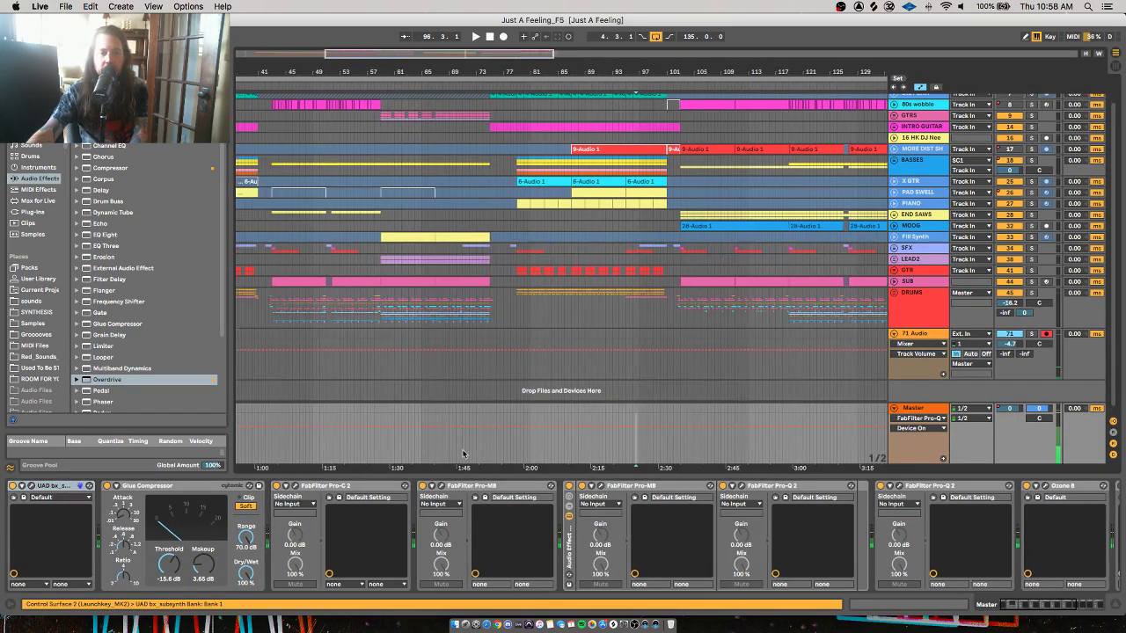
scroll(431, 453, "left", 2)
left_click(338, 448)
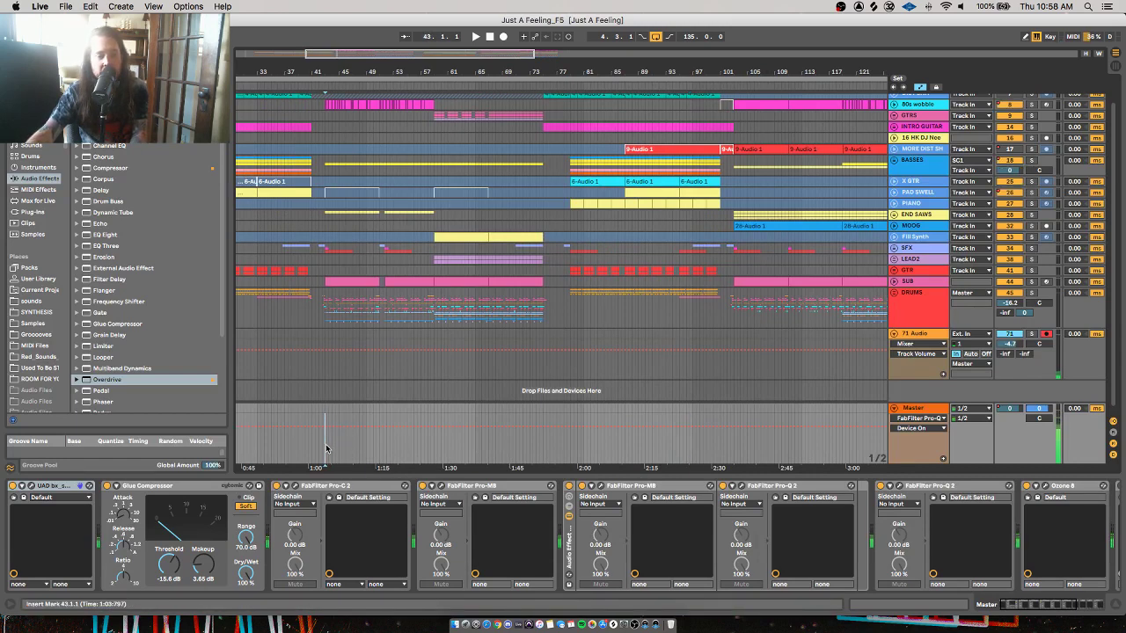
key("space")
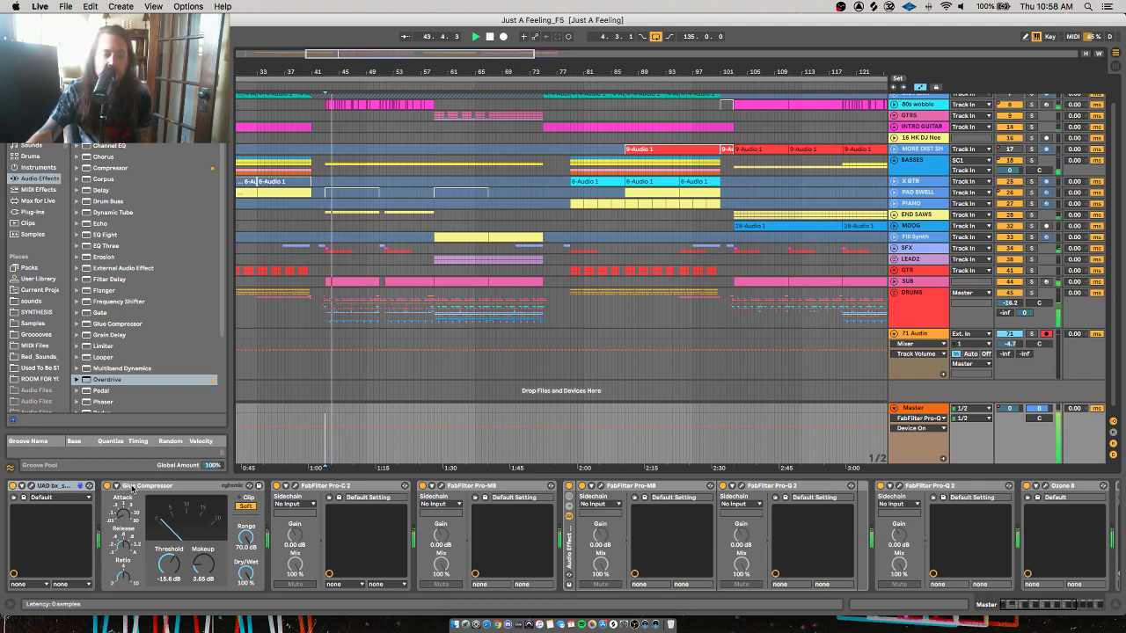
Open the Master's FabFilter Pro-C 2 compressor and inspect its threshold setting during playback
left_click(295, 486)
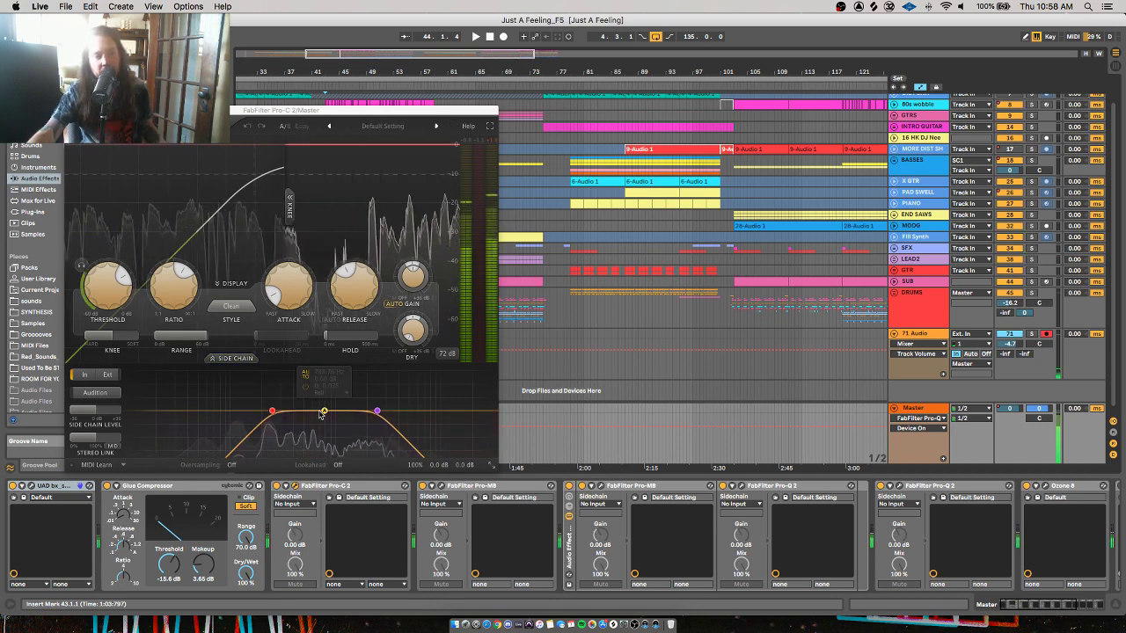
key("space")
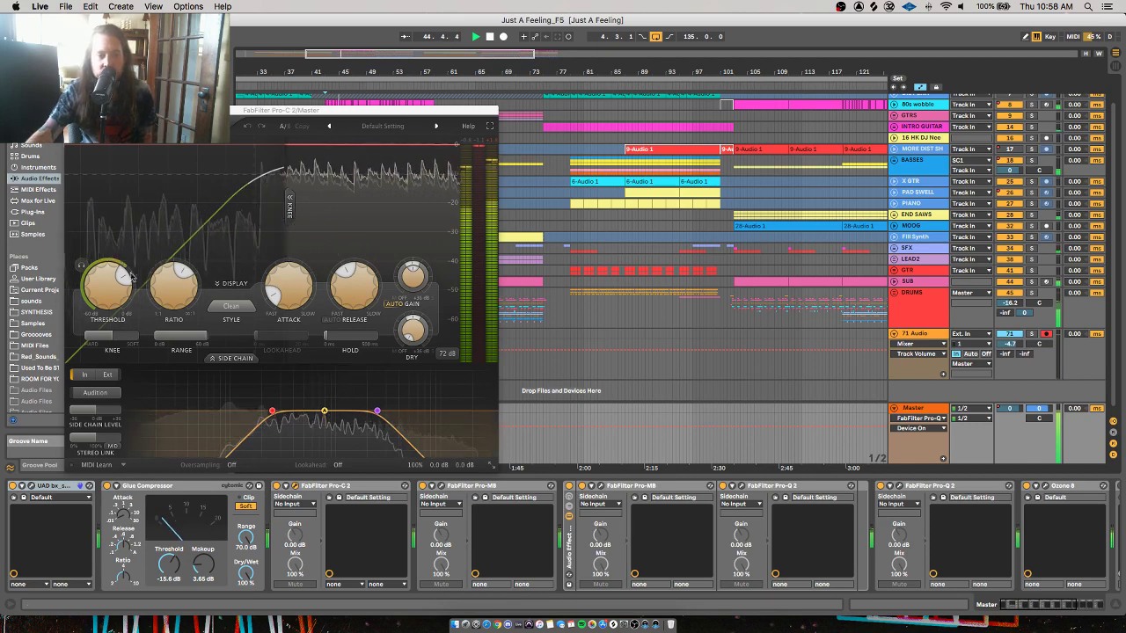
mouse_move(124, 278)
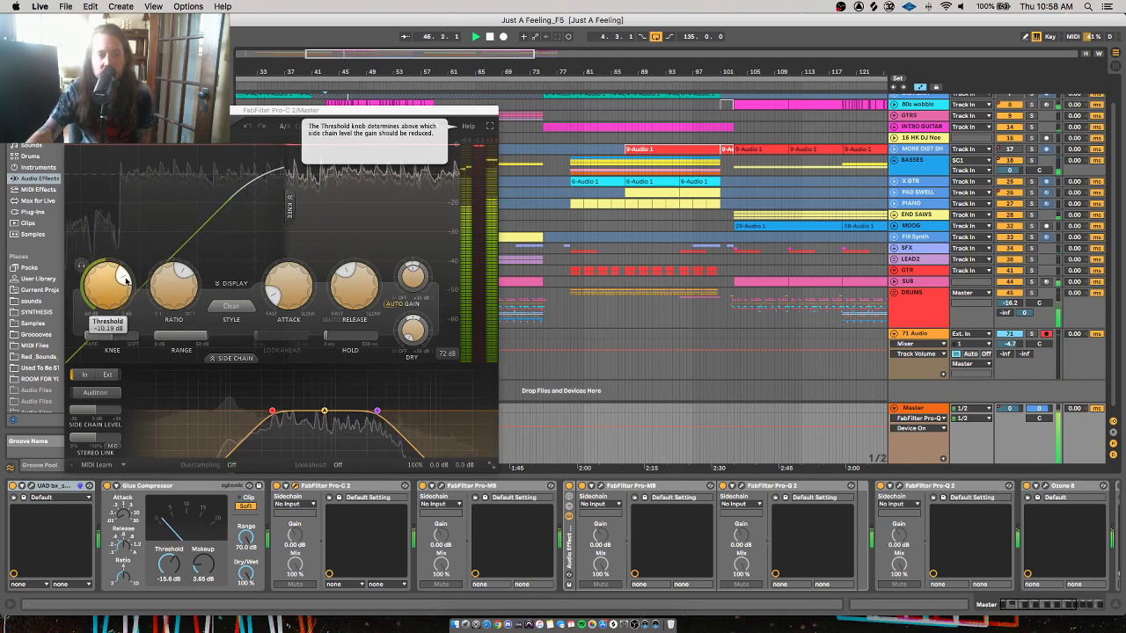
Stop playback, inspect the bands of the Master's first FabFilter Pro-MB, and hide the open plug-in windows
key("space")
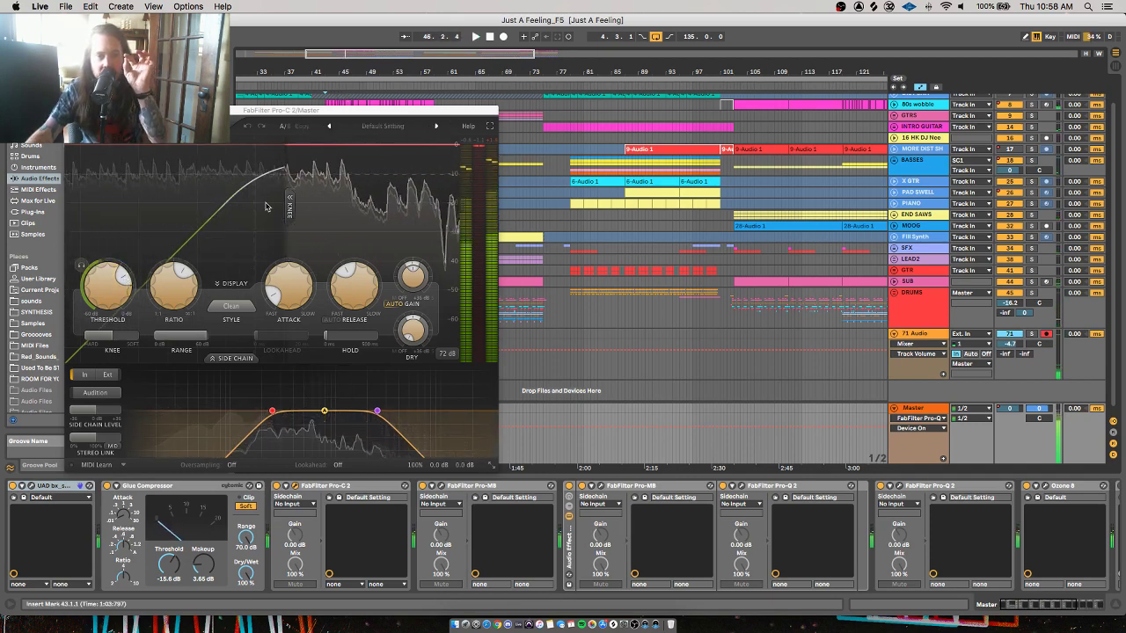
left_click(398, 305)
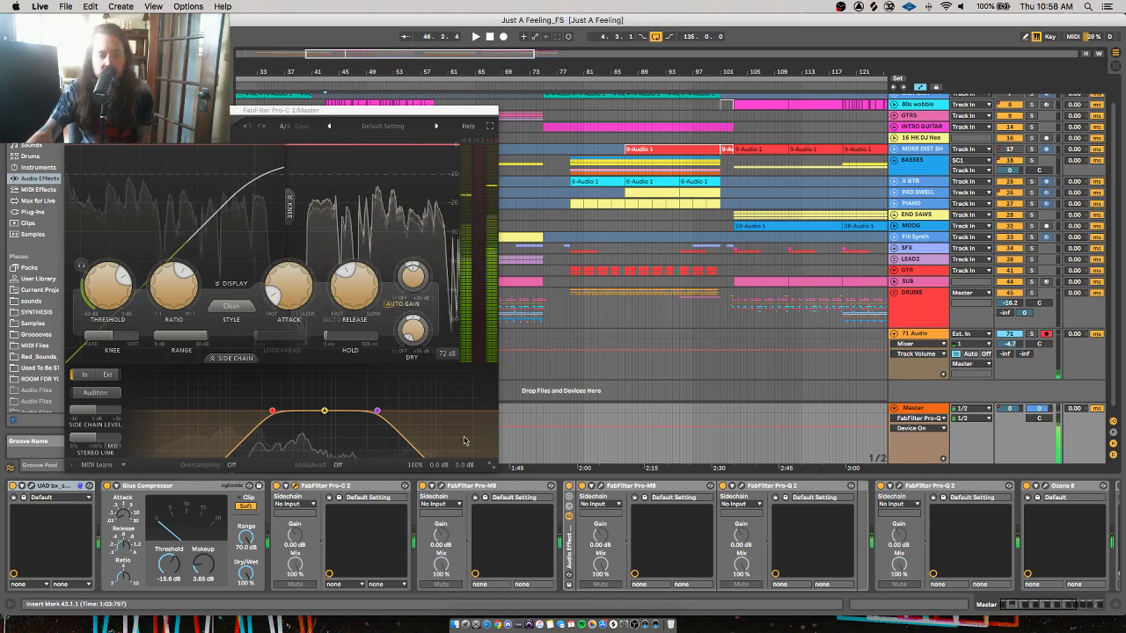
left_click(442, 486)
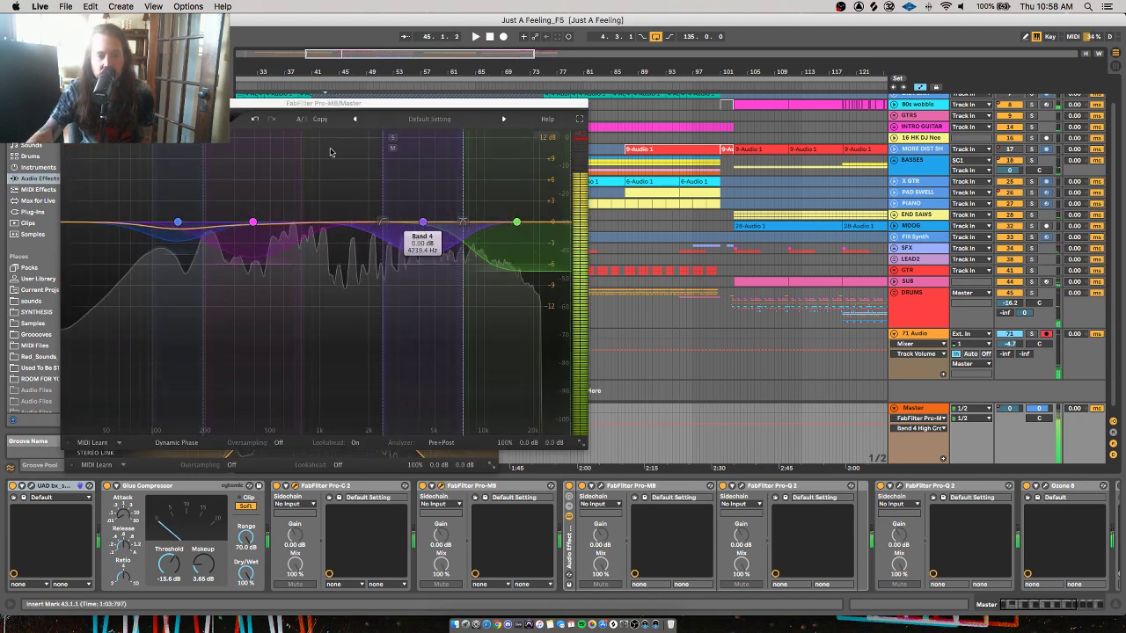
left_click(442, 486)
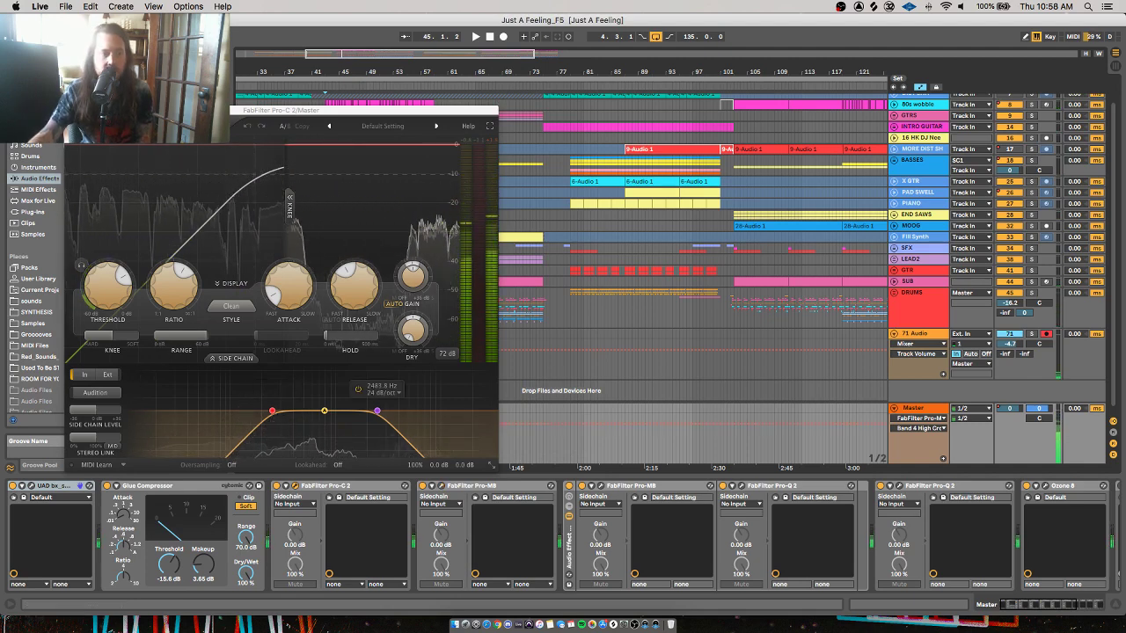
key("super+alt+p")
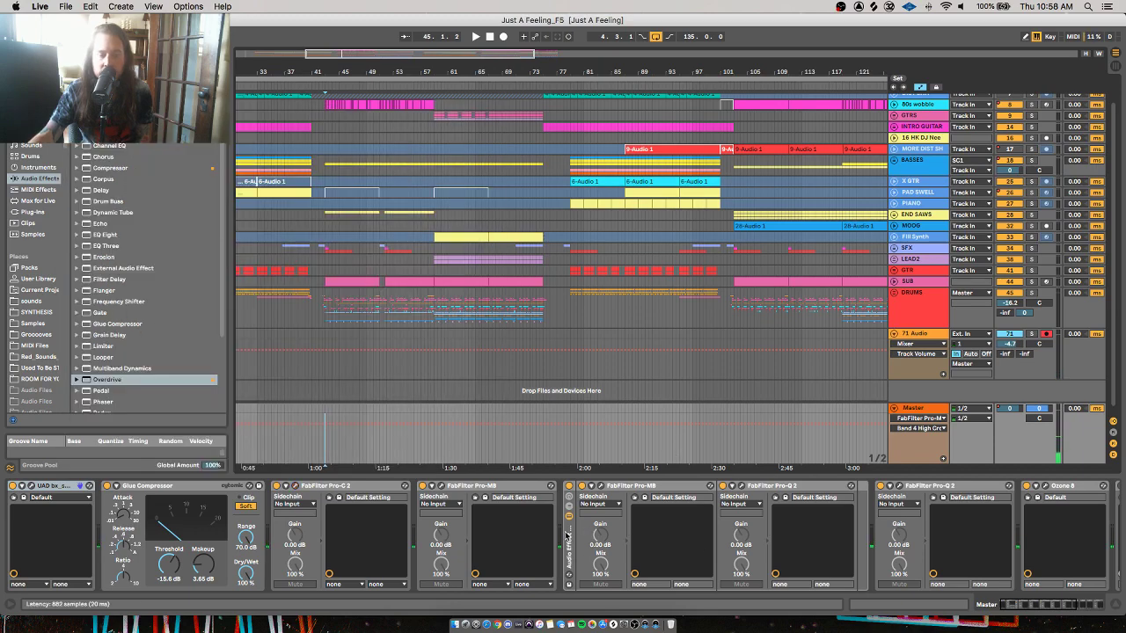
Open the Master's two FabFilter Pro-Q 2 equalizers, inspect their curves, and close both windows
scroll(643, 491, "right", 5)
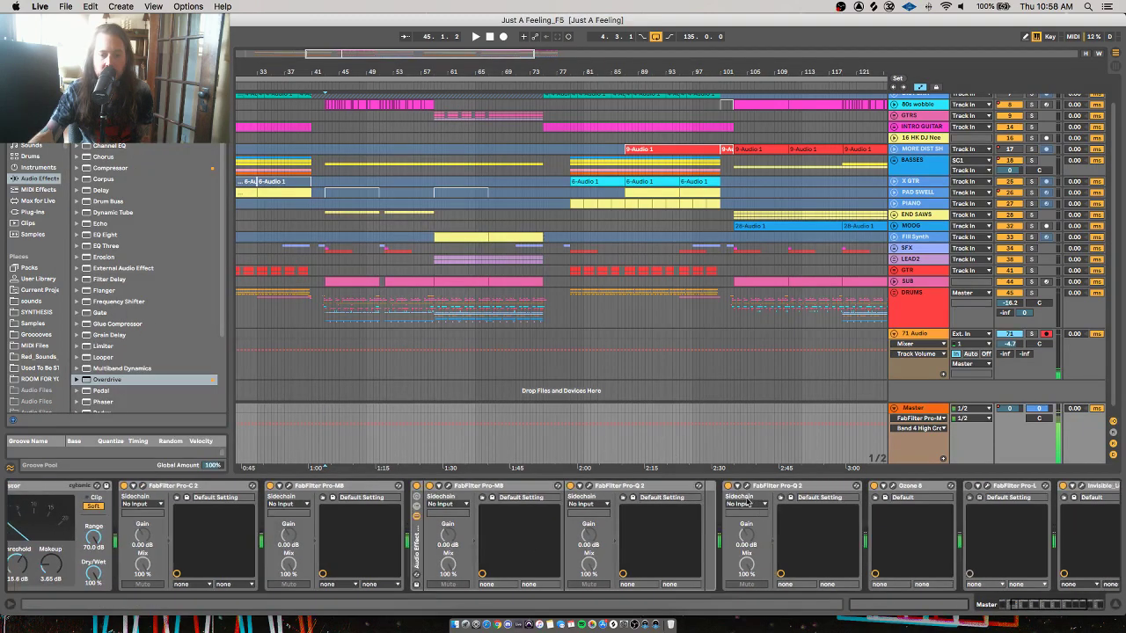
left_click(660, 486)
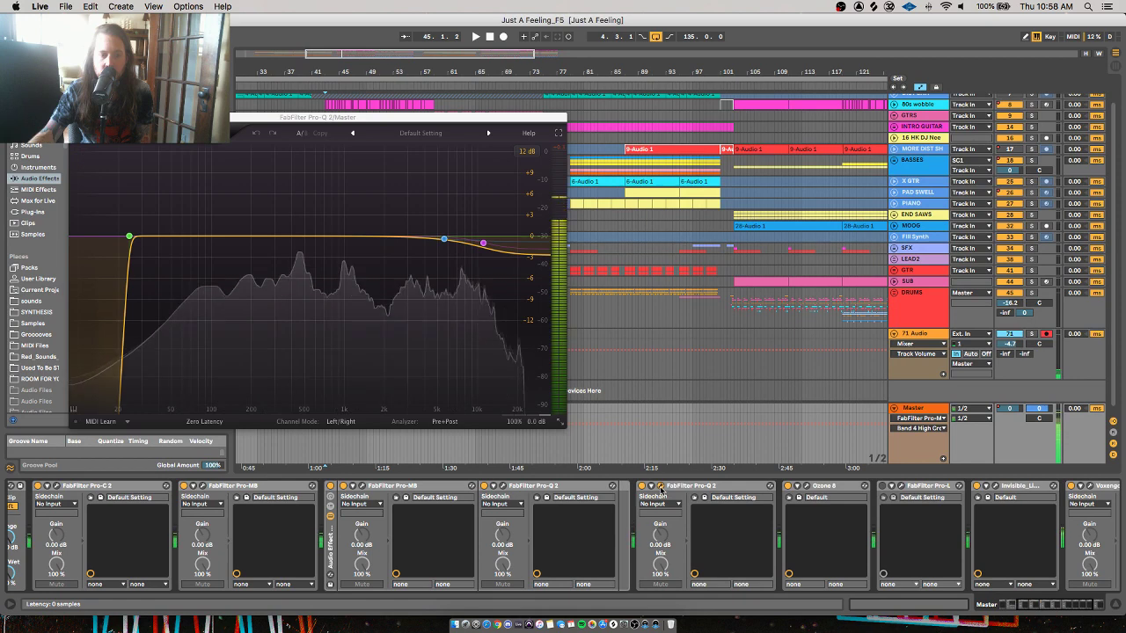
left_click(503, 487)
mouse_move(418, 306)
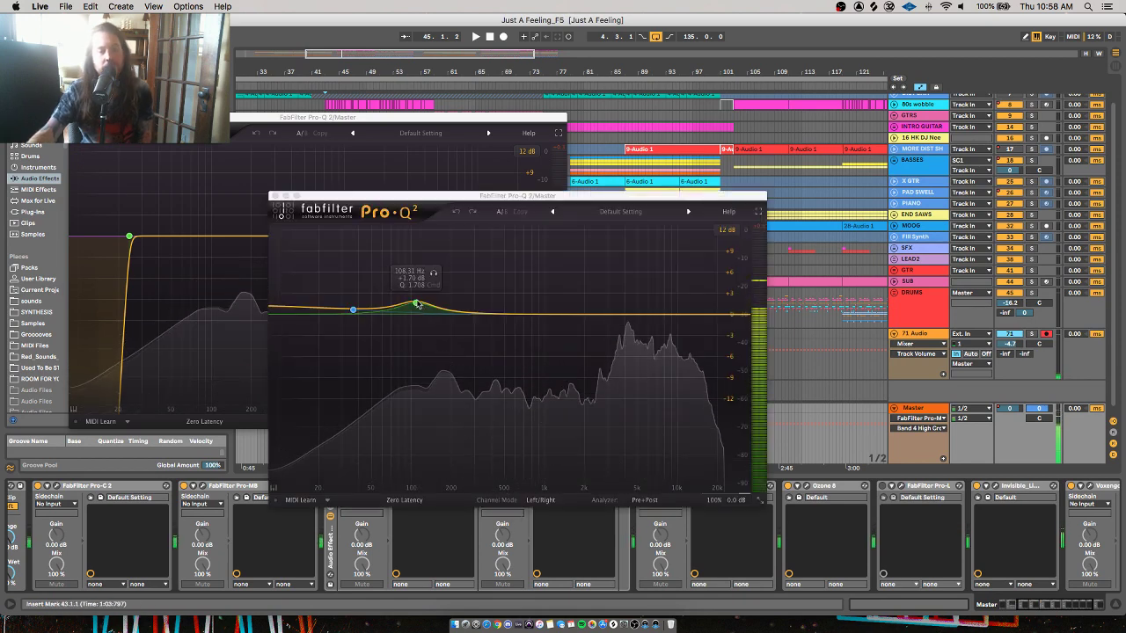
left_click(275, 196)
left_click(72, 117)
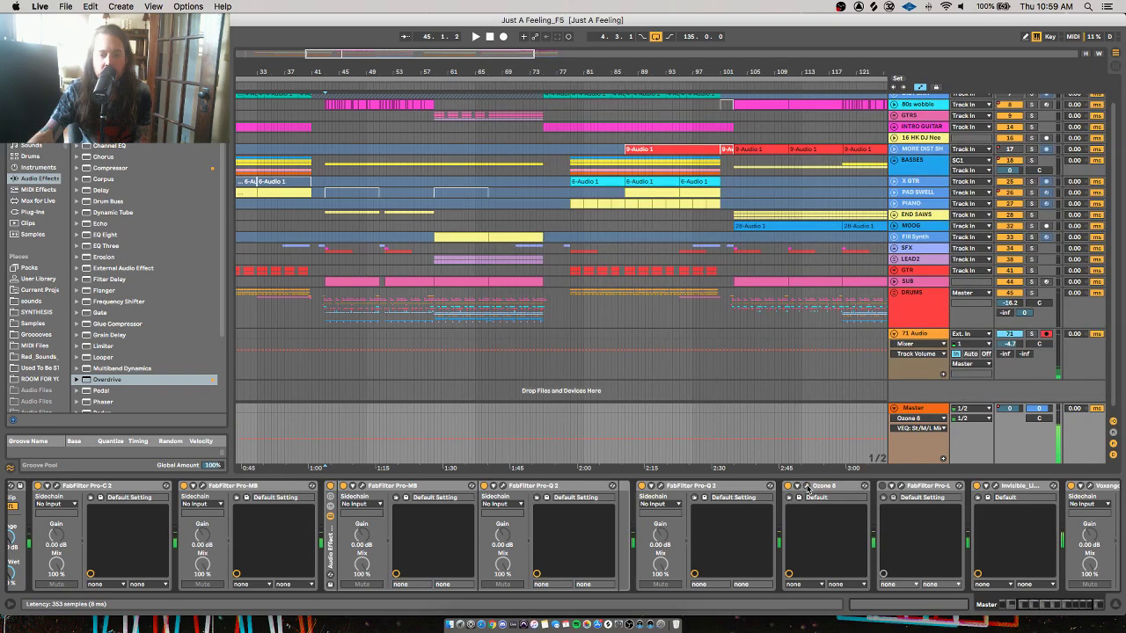
Open the Master's Ozone 8 Imager, audition its stereo-width bands in solo during playback from 43.1.1, and close it
left_click(806, 487)
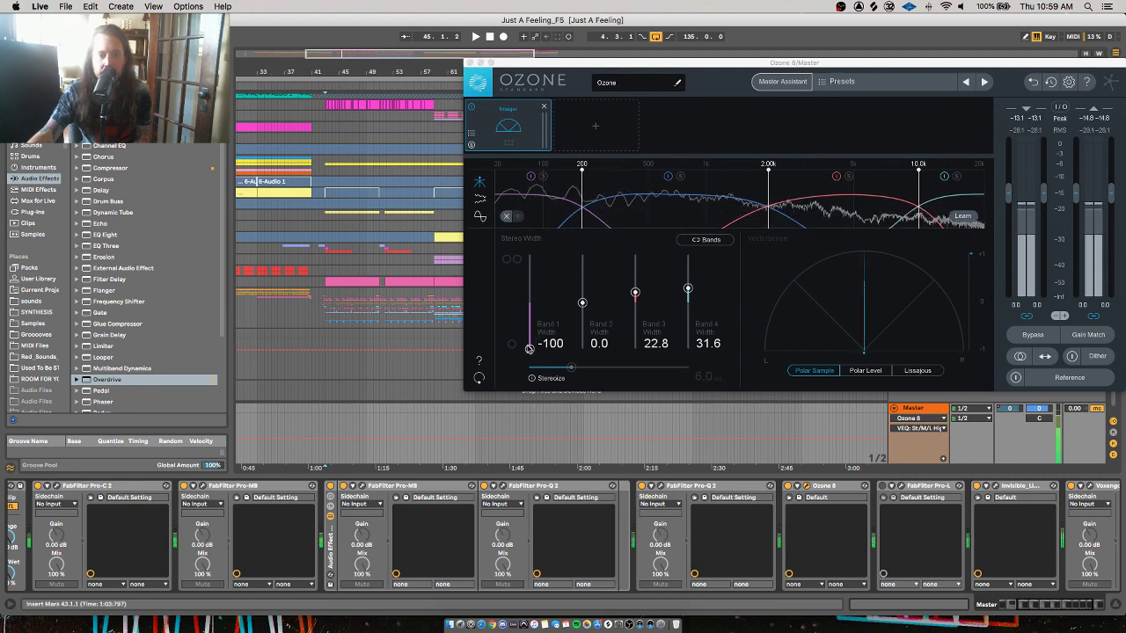
key("space")
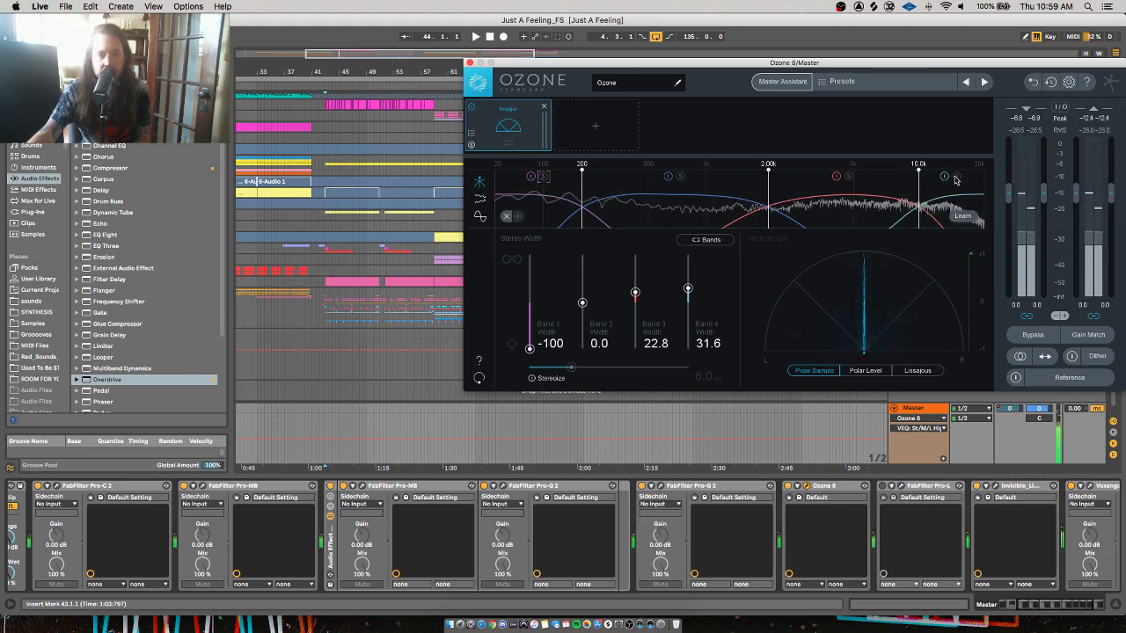
key("space")
key("space")
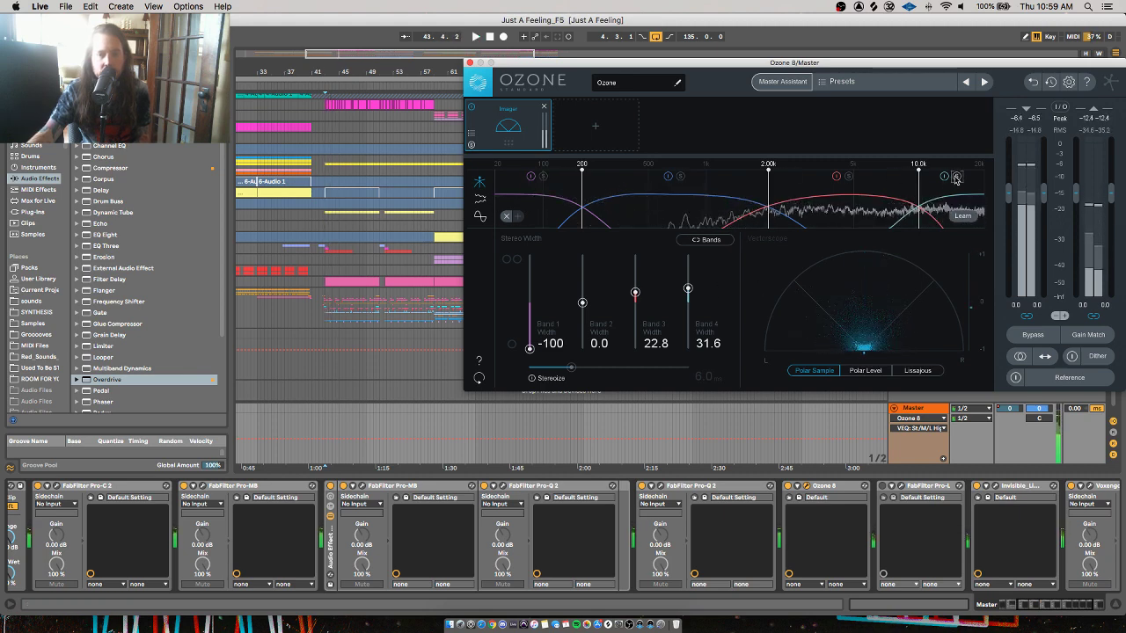
key("space")
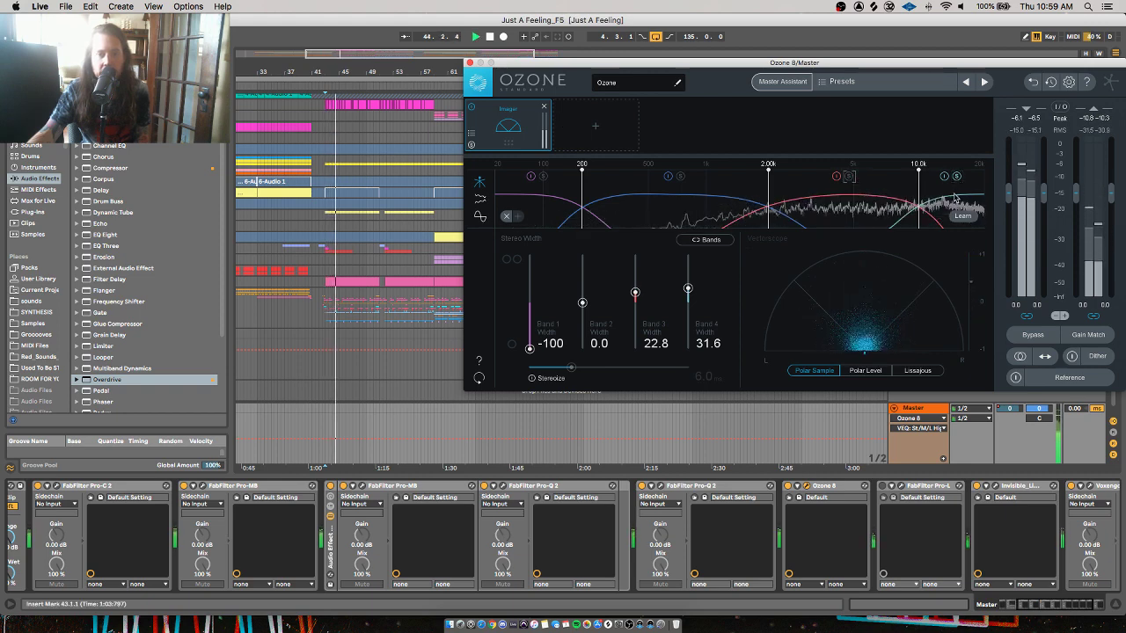
left_click(470, 64)
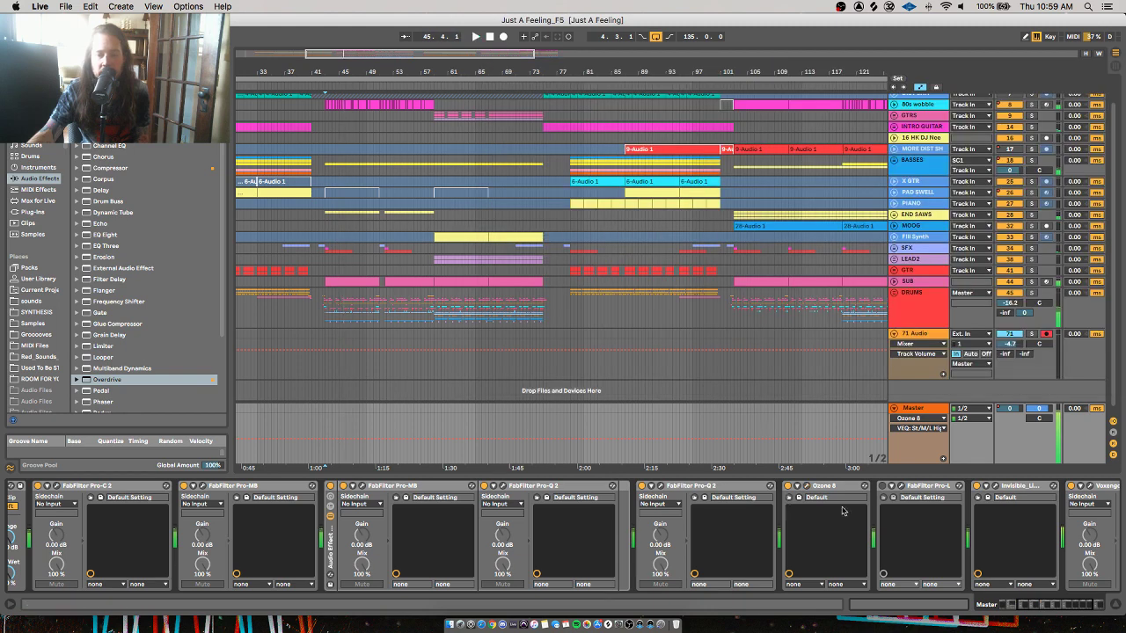
Delete the disabled FabFilter Pro-L from the Master's effect chain
scroll(809, 537, "right", 3)
left_click(810, 487)
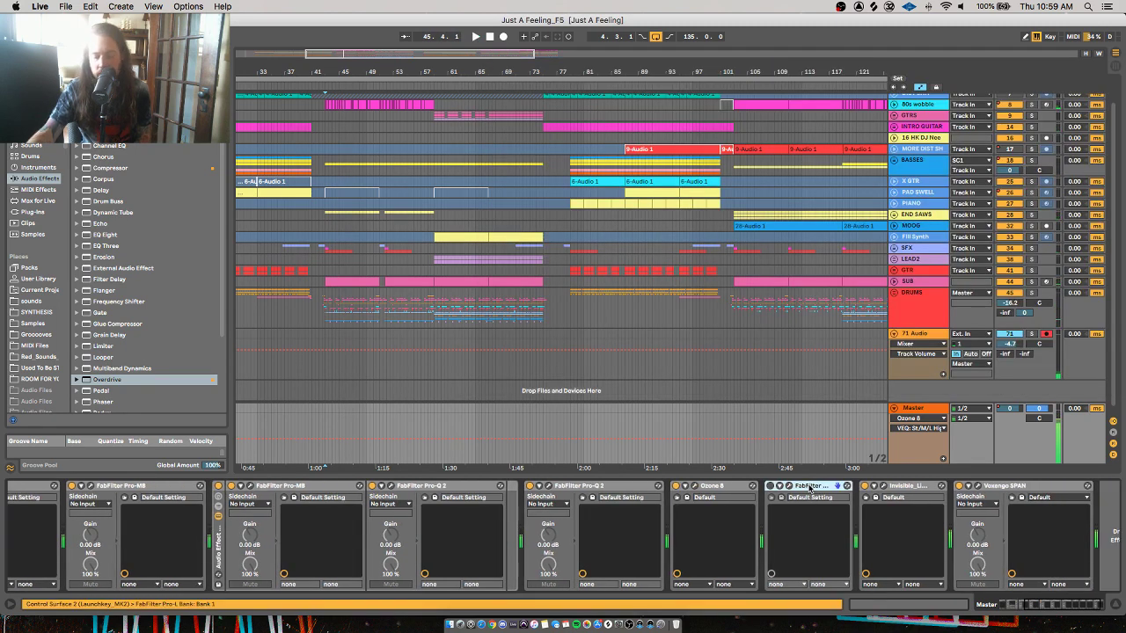
key("Delete")
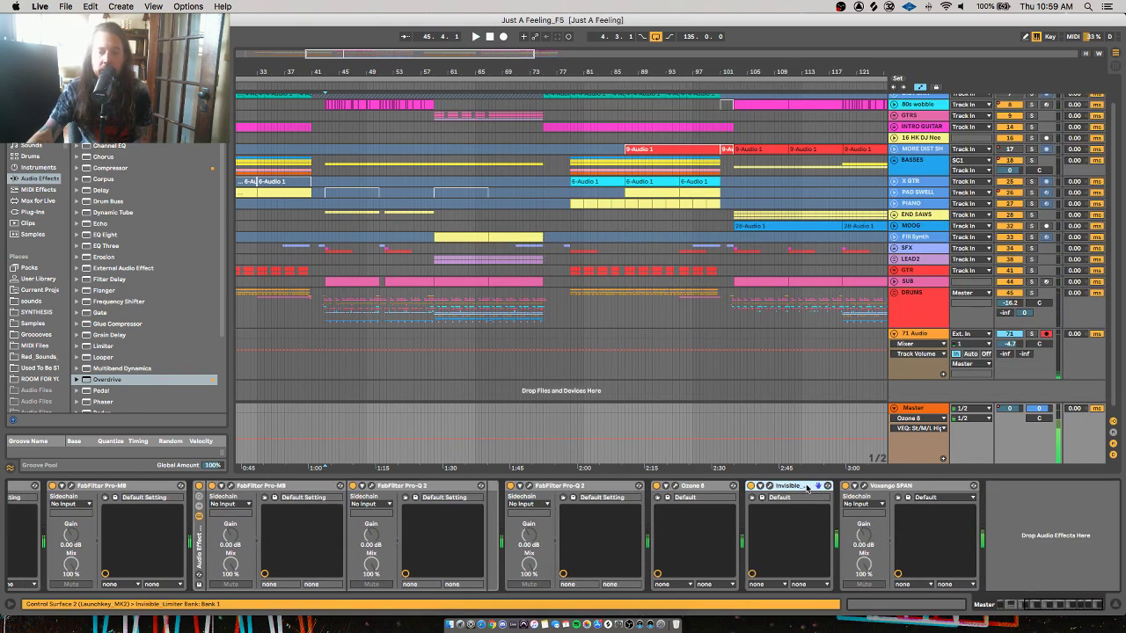
Open the Invisible Limiter and Voxengo SPAN, play the first drop from 43.1.1, and switch SPAN to channel group 4
left_click(770, 486)
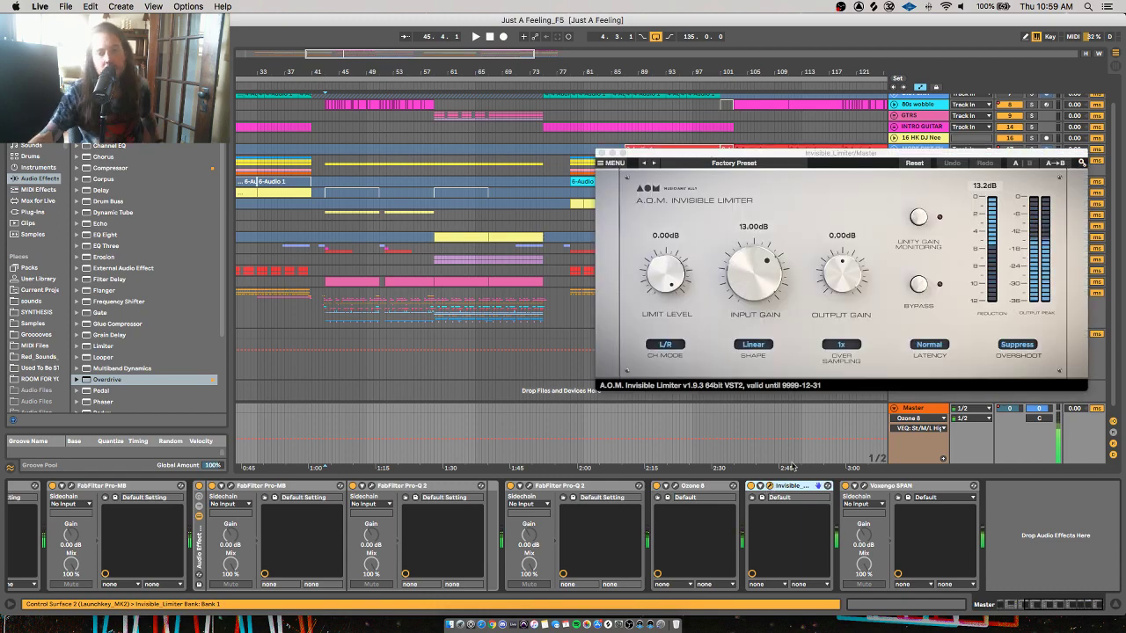
left_click(864, 485)
key("space")
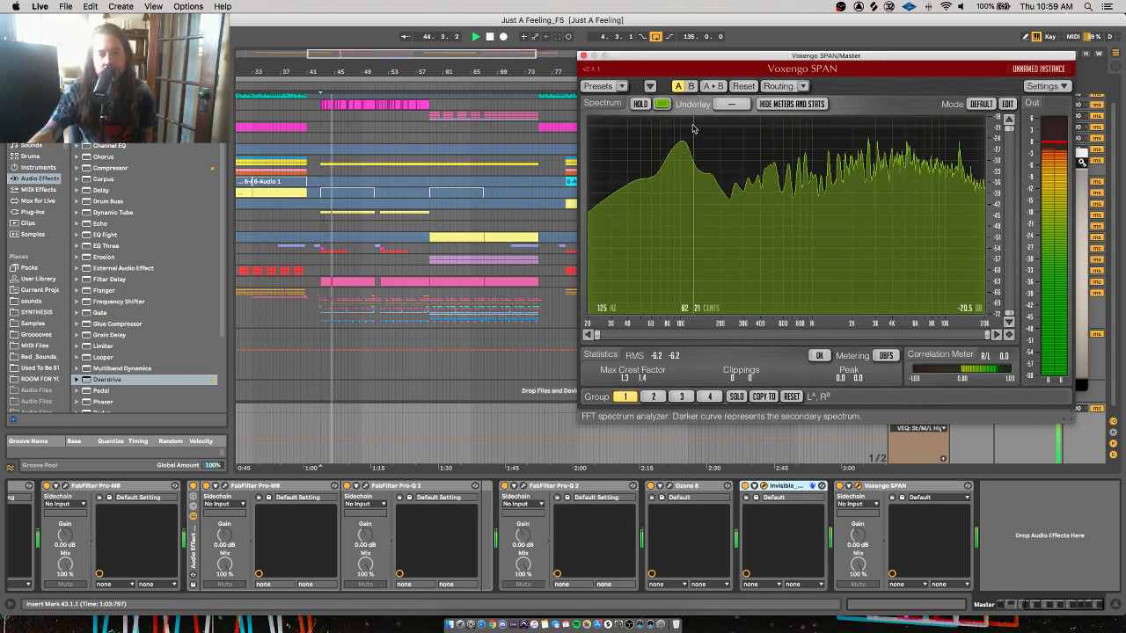
left_click(710, 397)
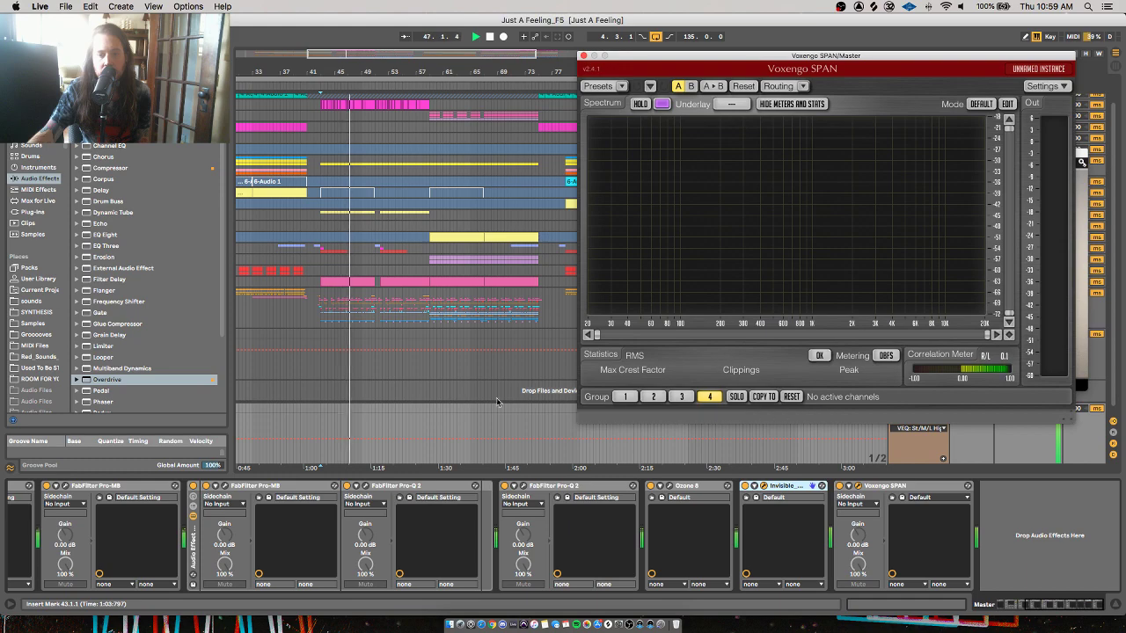
Reopen Voxengo SPAN, check channel group 1's spectrum and RMS during playback, and close the SPAN and limiter windows
left_click(858, 485)
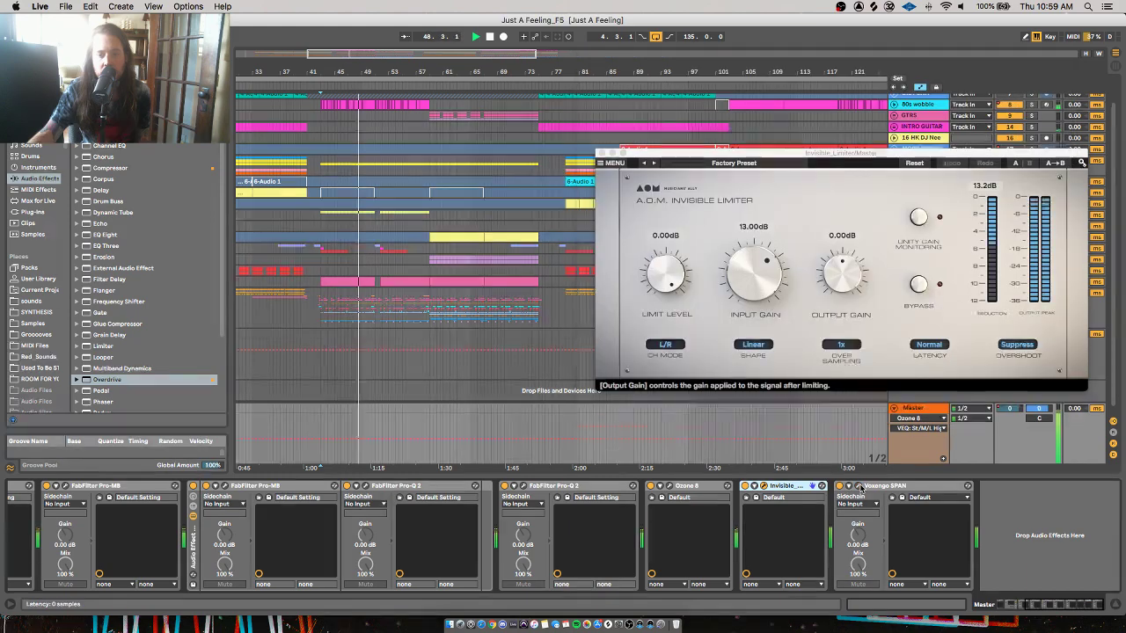
left_click(858, 485)
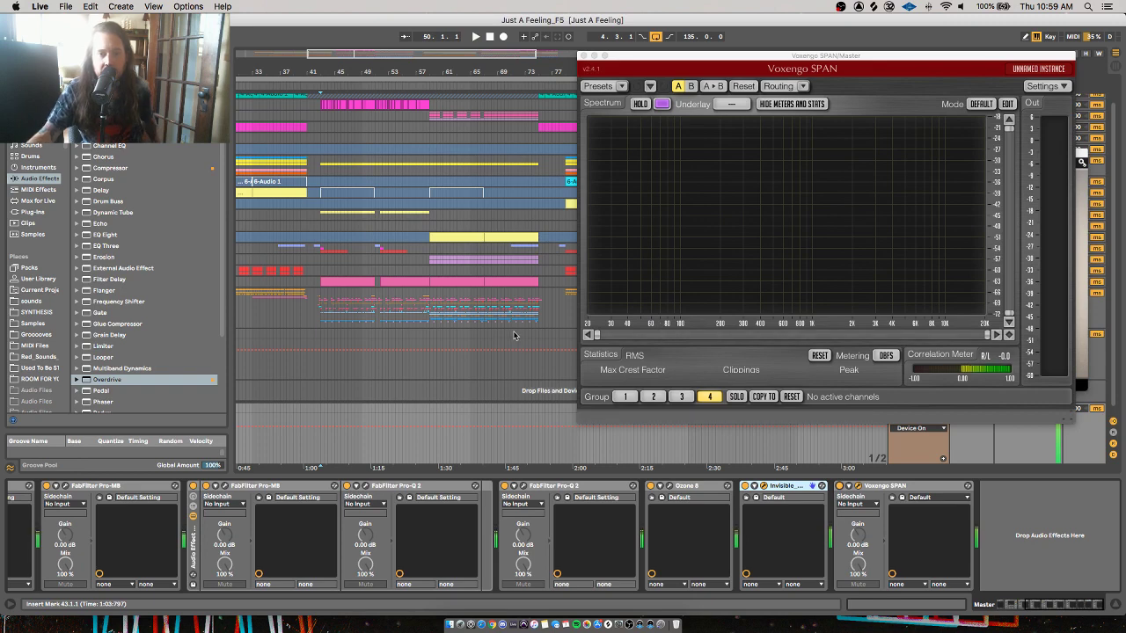
key("space")
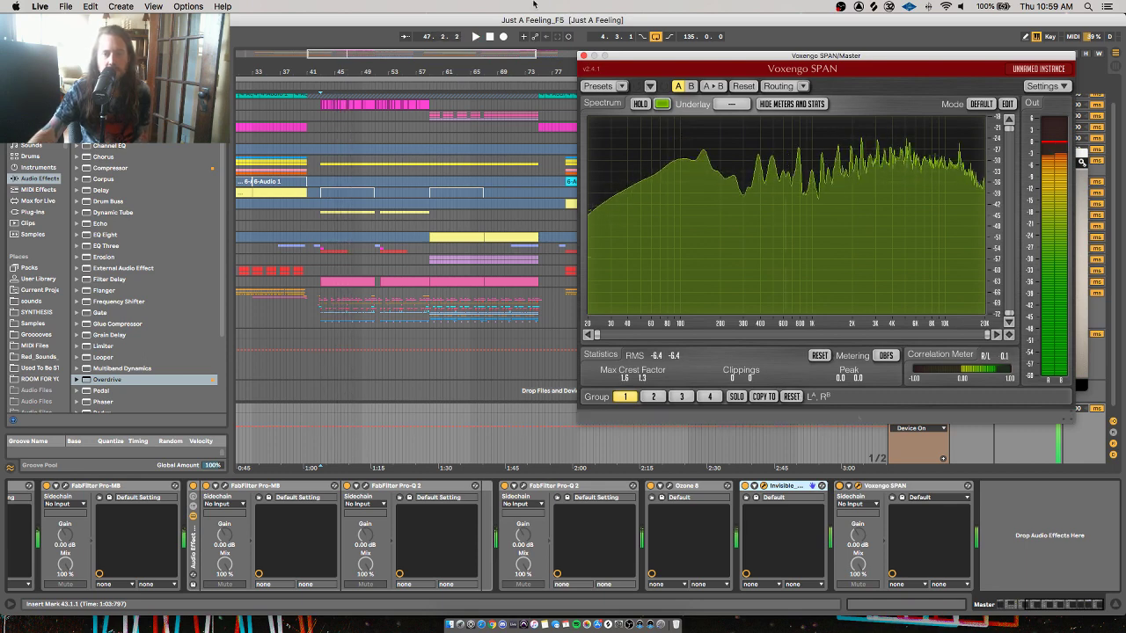
left_click(583, 55)
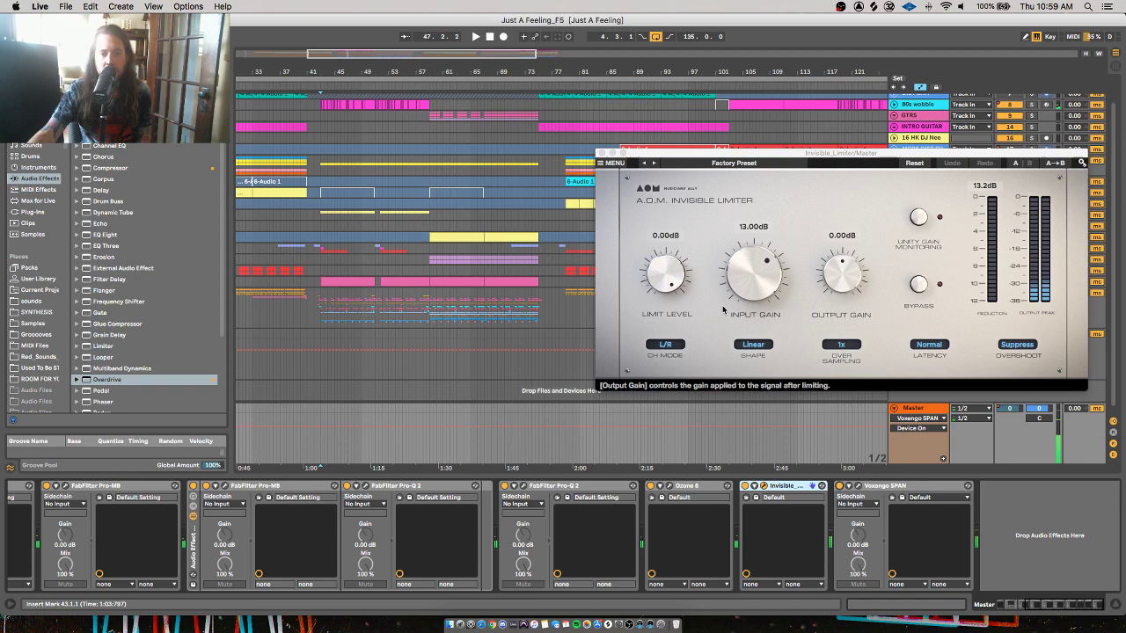
left_click(603, 153)
Open the UAD bx_subsynth at the start of the Master chain and inspect its subharmonics and synthesized frequency settings
scroll(602, 362, "left", 5)
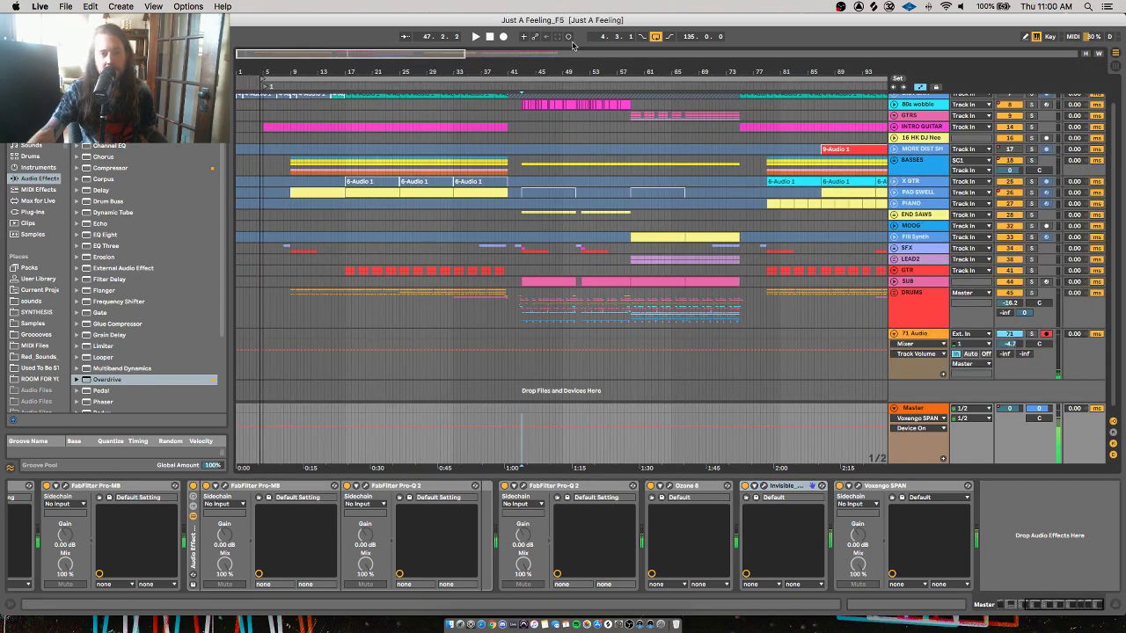
left_click_drag(575, 66, 570, 26)
scroll(429, 385, "down", 1)
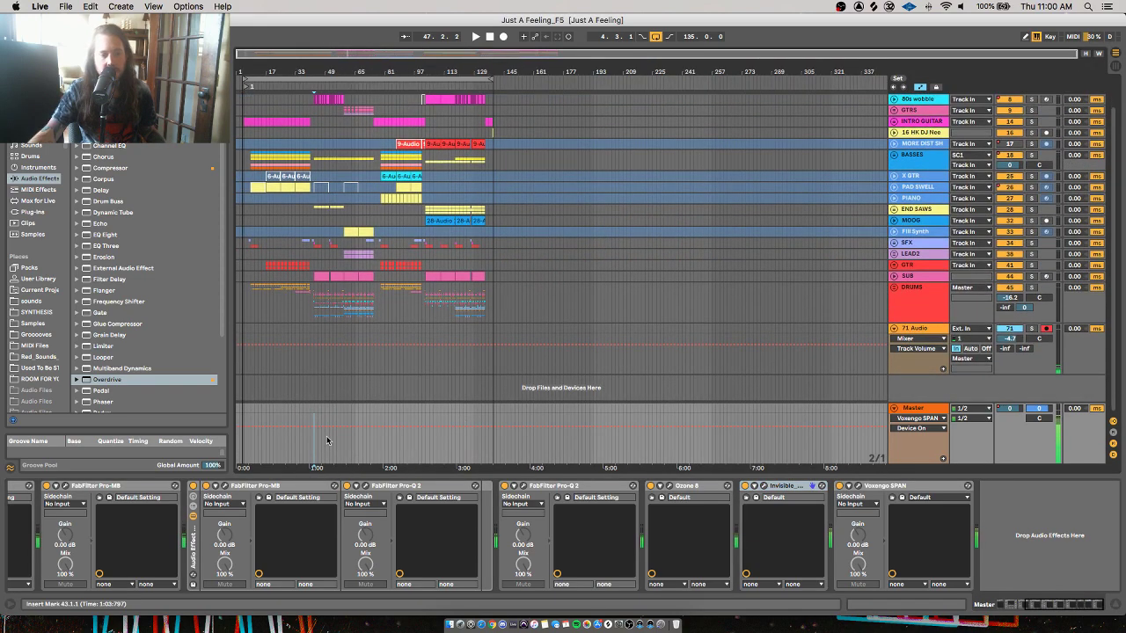
scroll(154, 532, "left", 5)
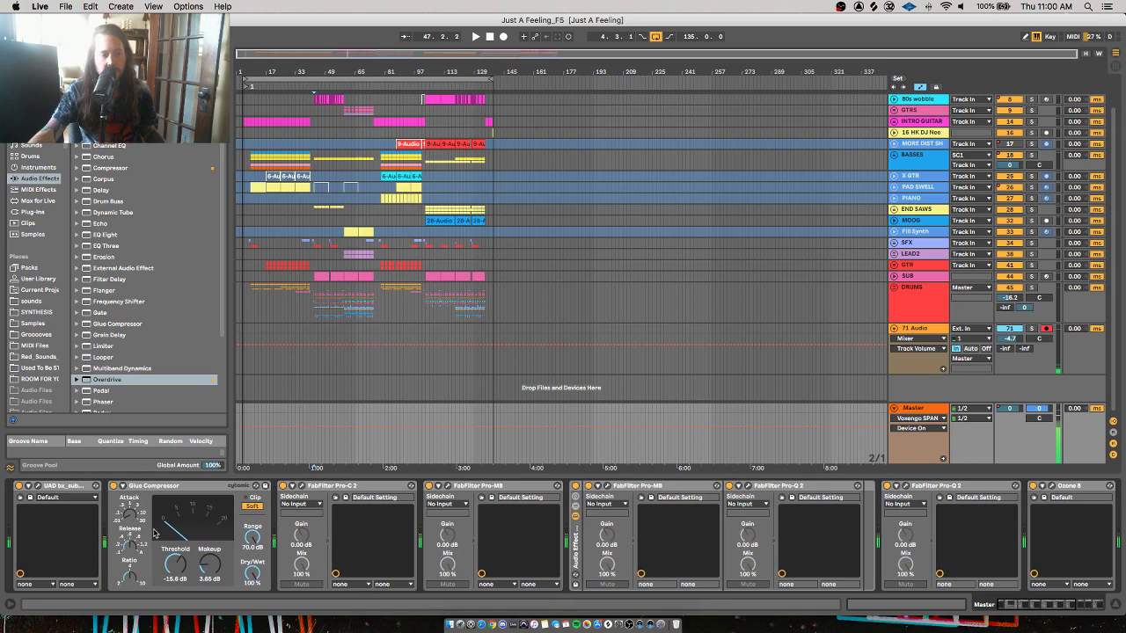
left_click(37, 487)
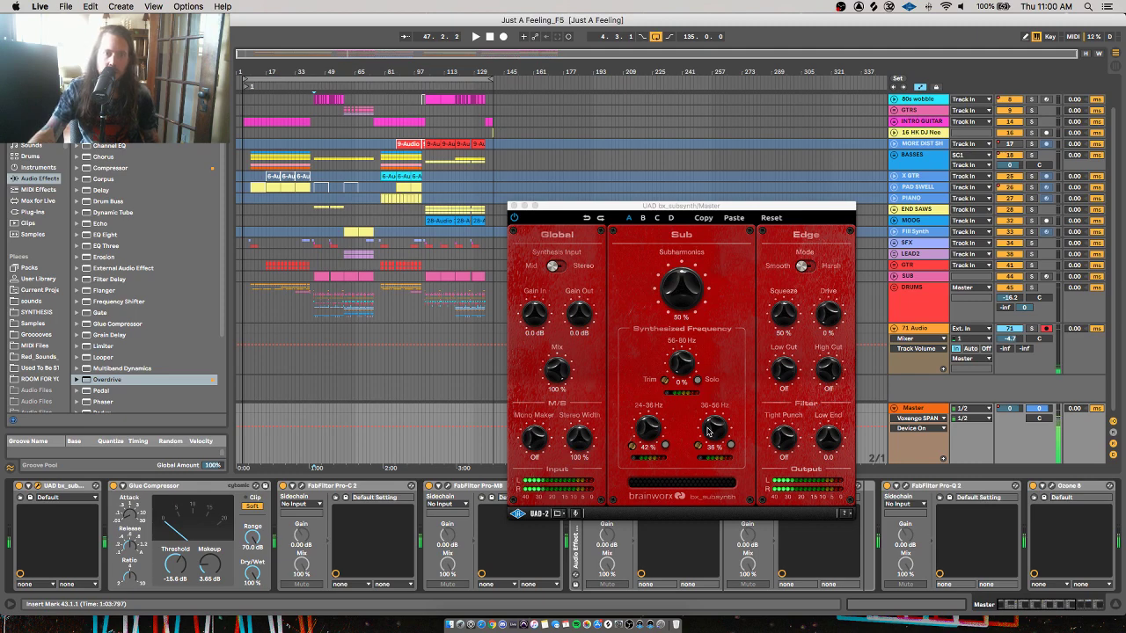
Play from 45.1.1 with Voxengo SPAN open beside bx_subsynth to compare the low end, and close both plug-in windows
left_click(319, 460)
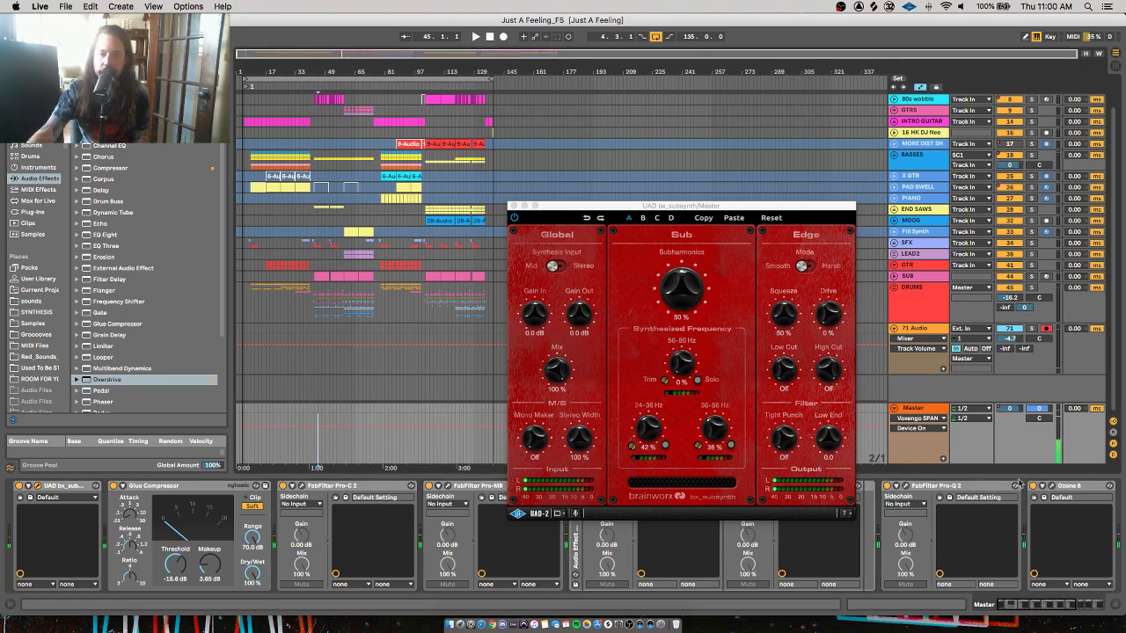
left_click_drag(603, 206, 159, 84)
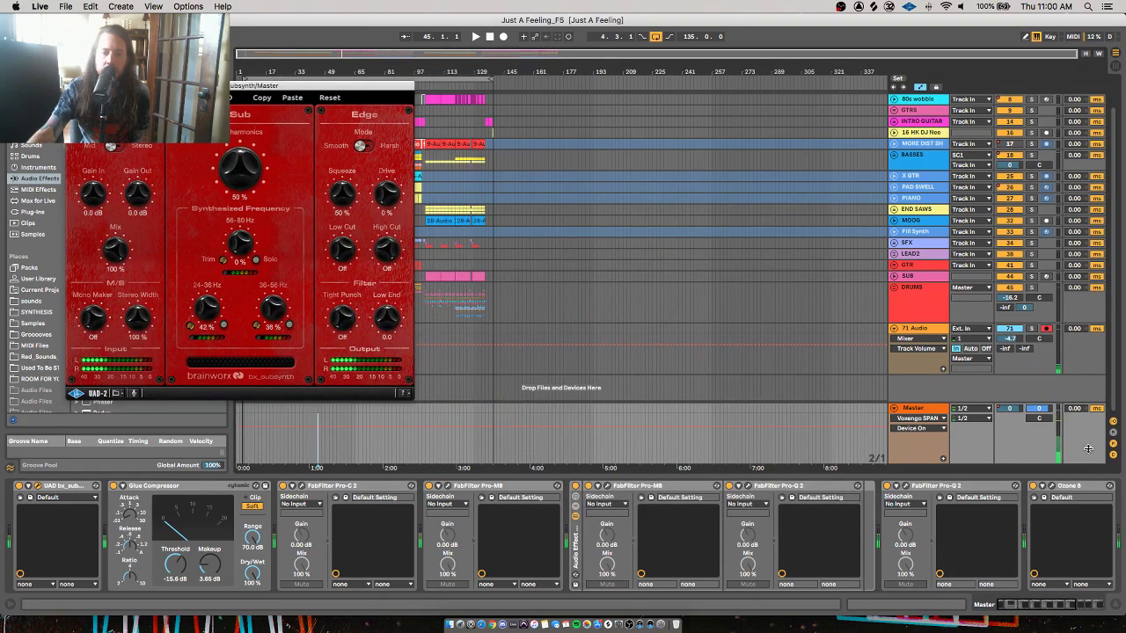
scroll(1044, 547, "right", 5)
left_click(855, 486)
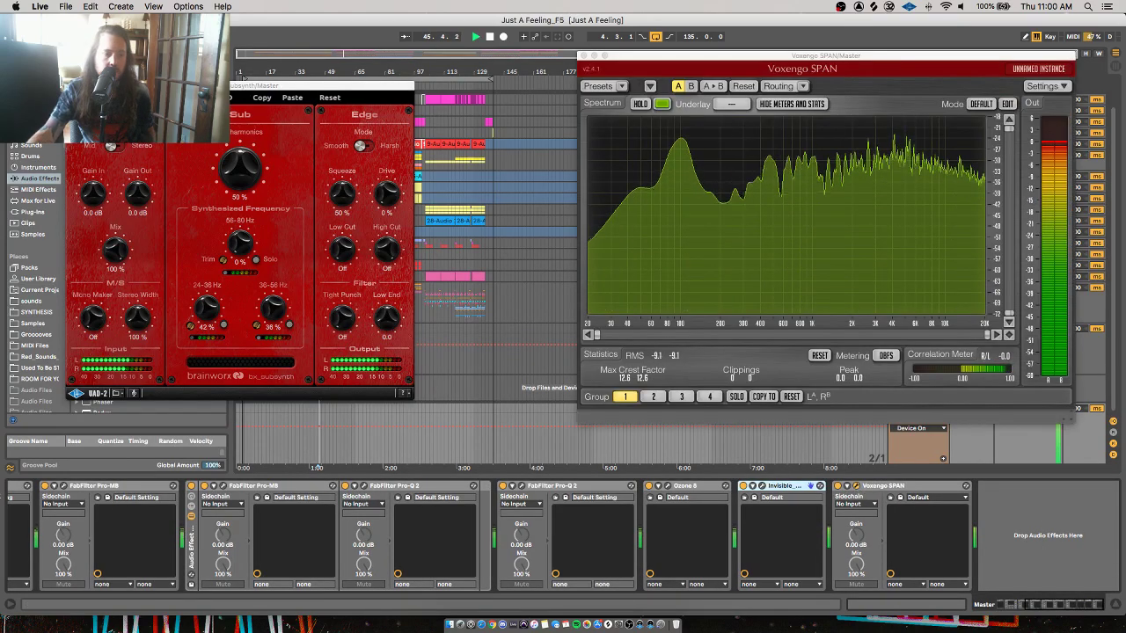
scroll(18, 492, "left", 10)
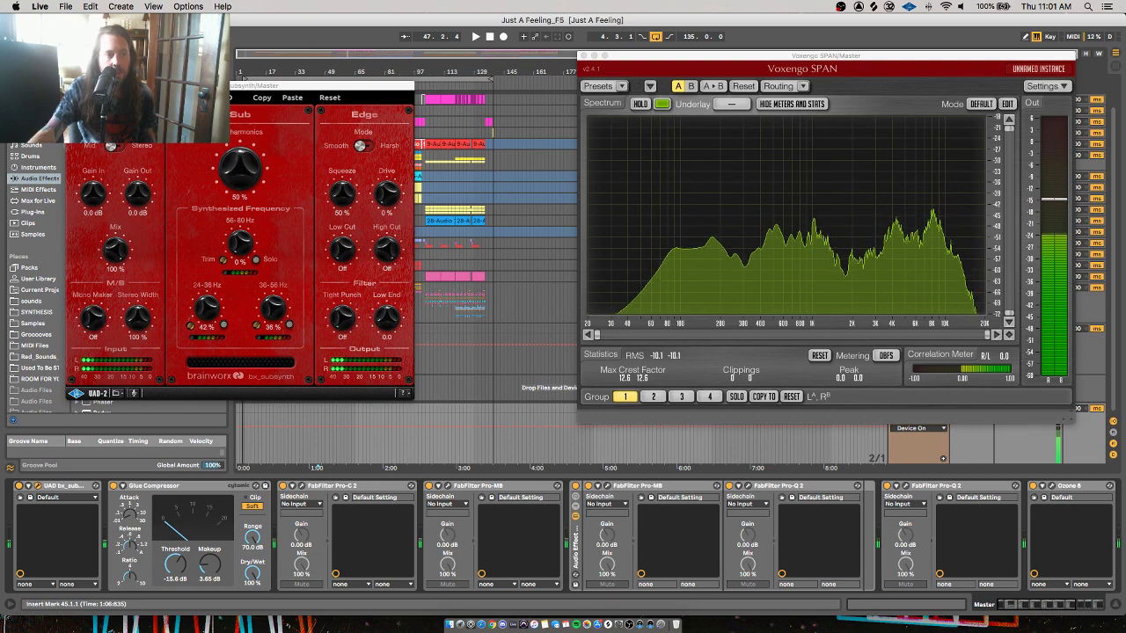
key("super+alt+p")
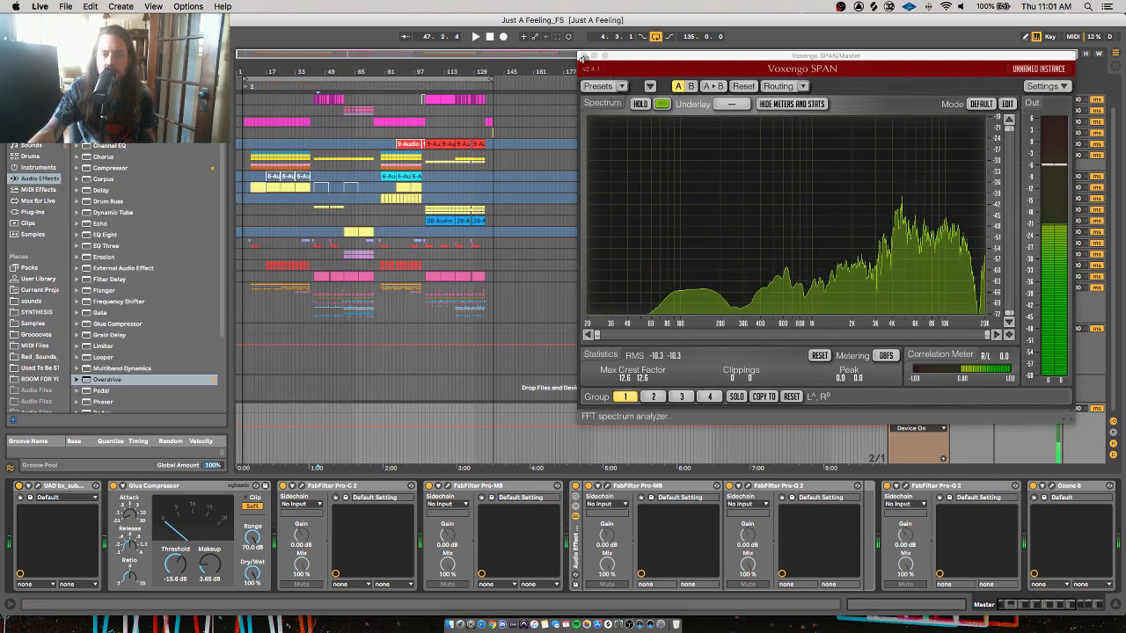
key("super+alt+p")
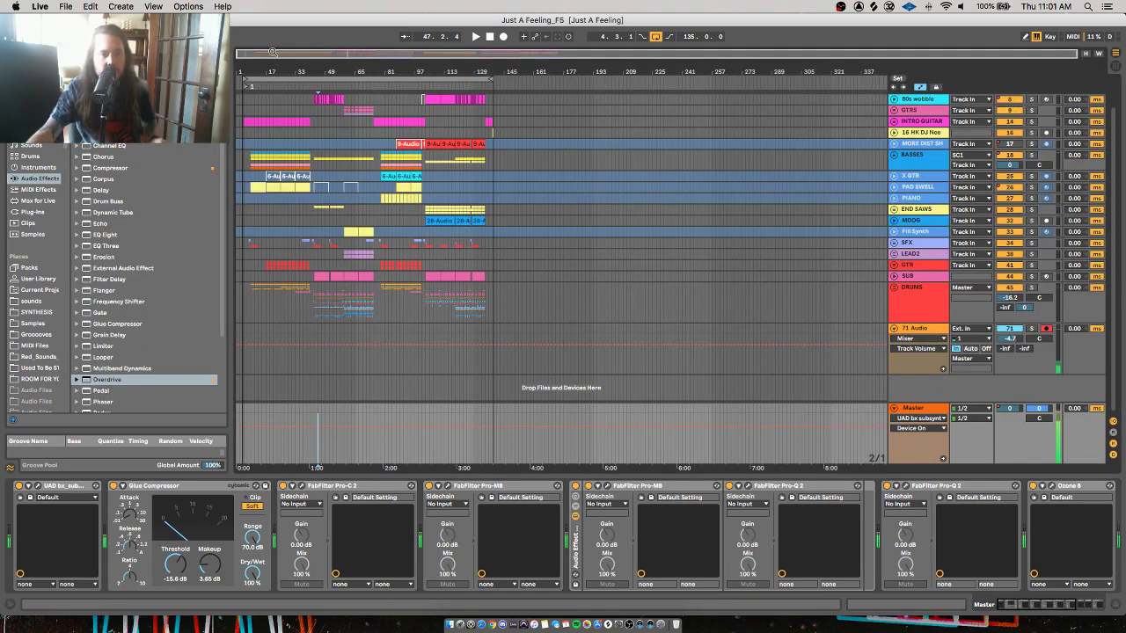
Select the MOOG track to show its effect chain
left_click_drag(280, 73, 810, 118)
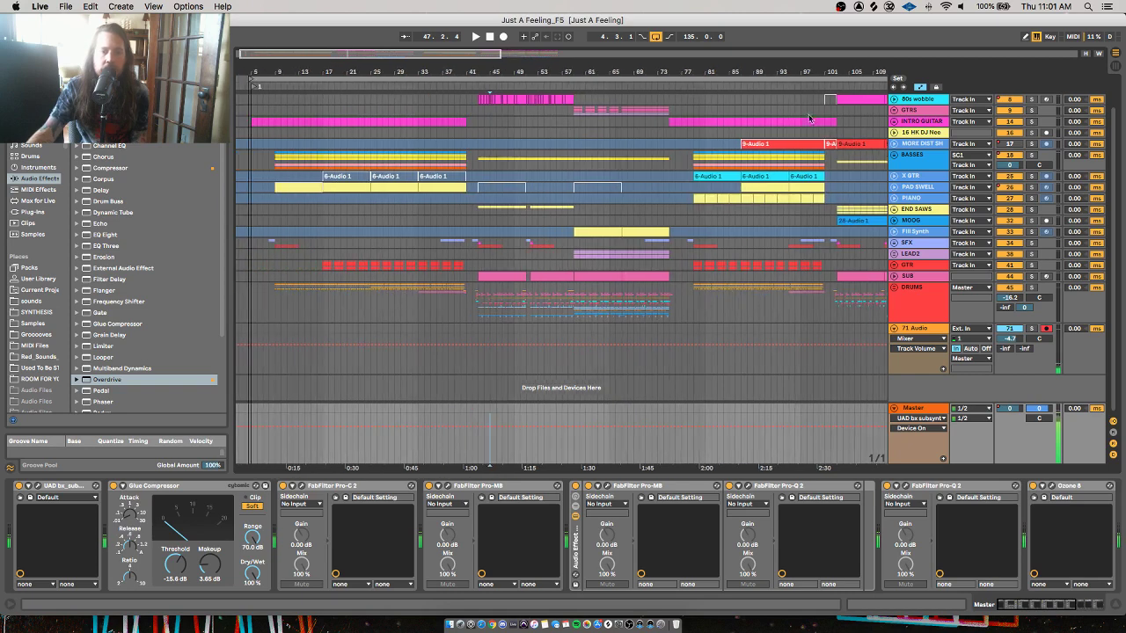
left_click(914, 223)
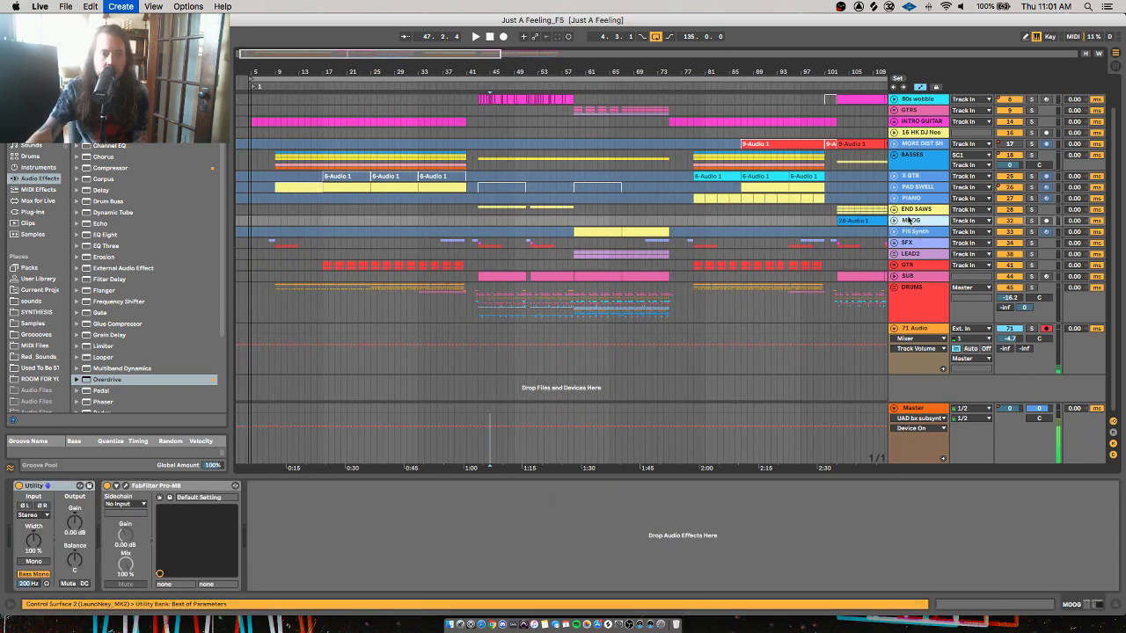
Insert a new audio track below the MOOG track and place the insert marker on it at 5.1.1
key("super+t")
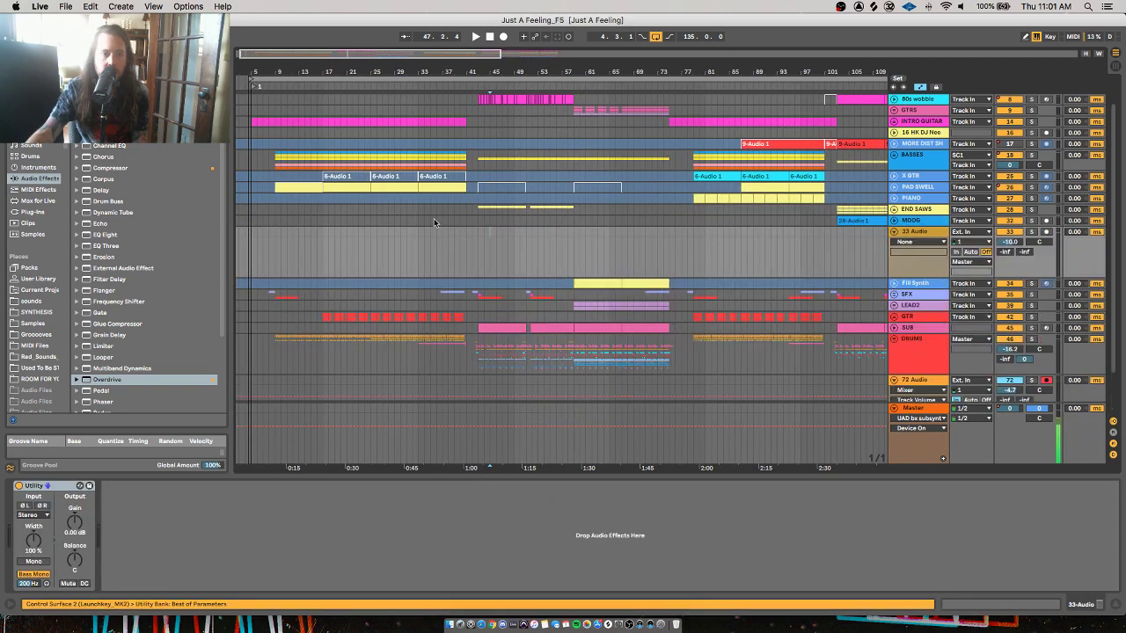
left_click(251, 77)
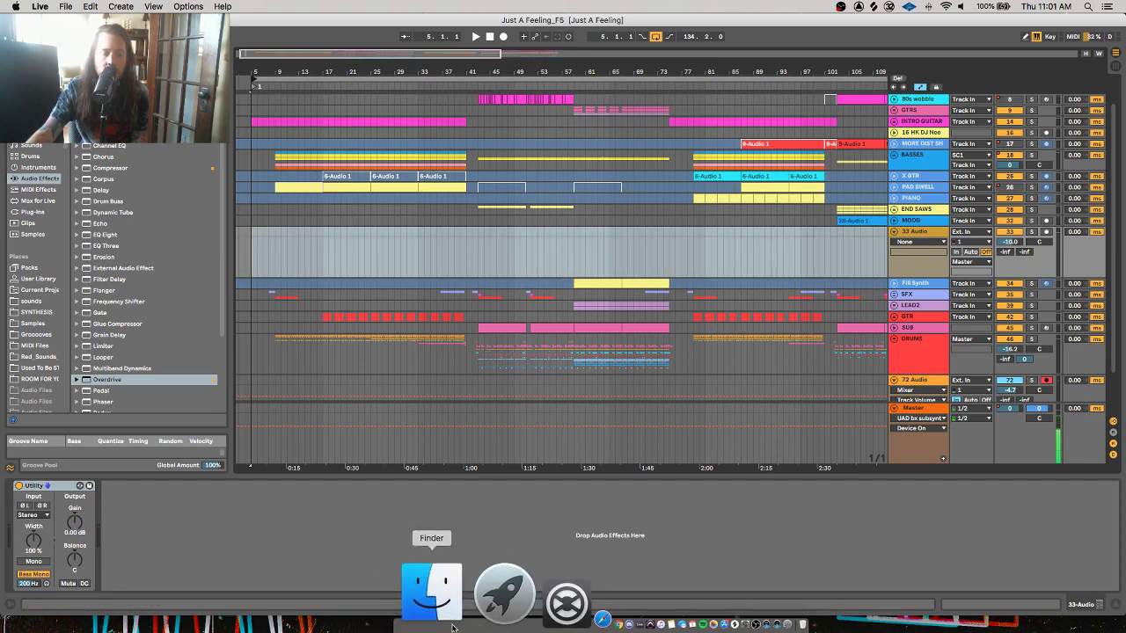
Switch to Finder, search the Mac for "jaf", and add JAF vocal.wav to the new audio track at bar 41
left_click(429, 605)
scroll(682, 322, "up", 10)
scroll(686, 323, "down", 5)
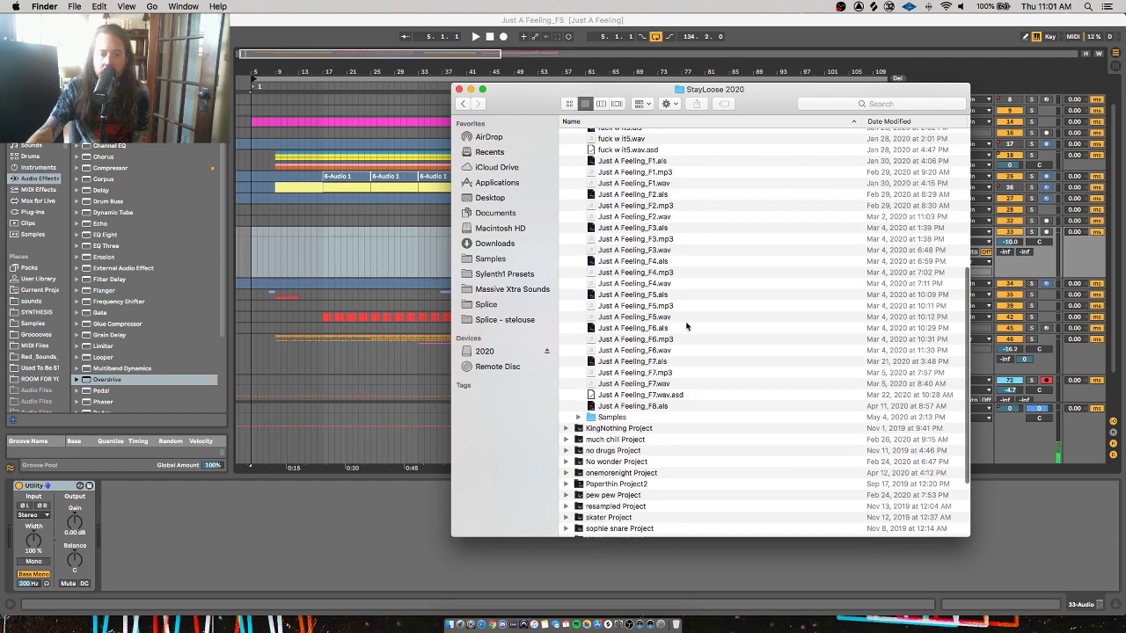
scroll(686, 326, "up", 5)
scroll(686, 326, "down", 5)
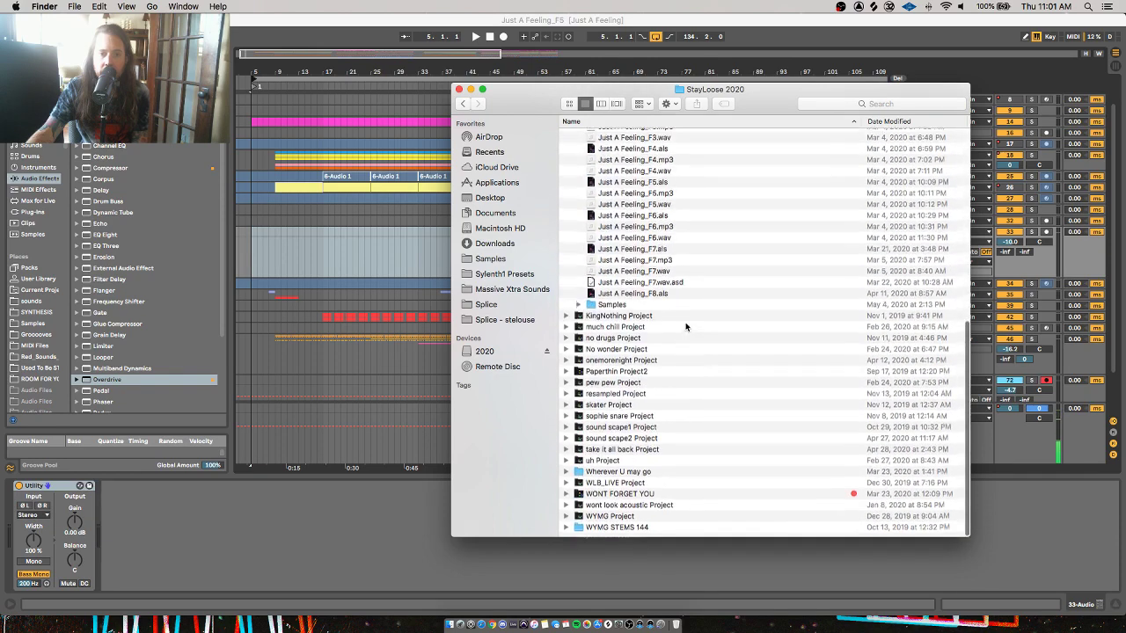
scroll(686, 326, "up", 5)
left_click(906, 104)
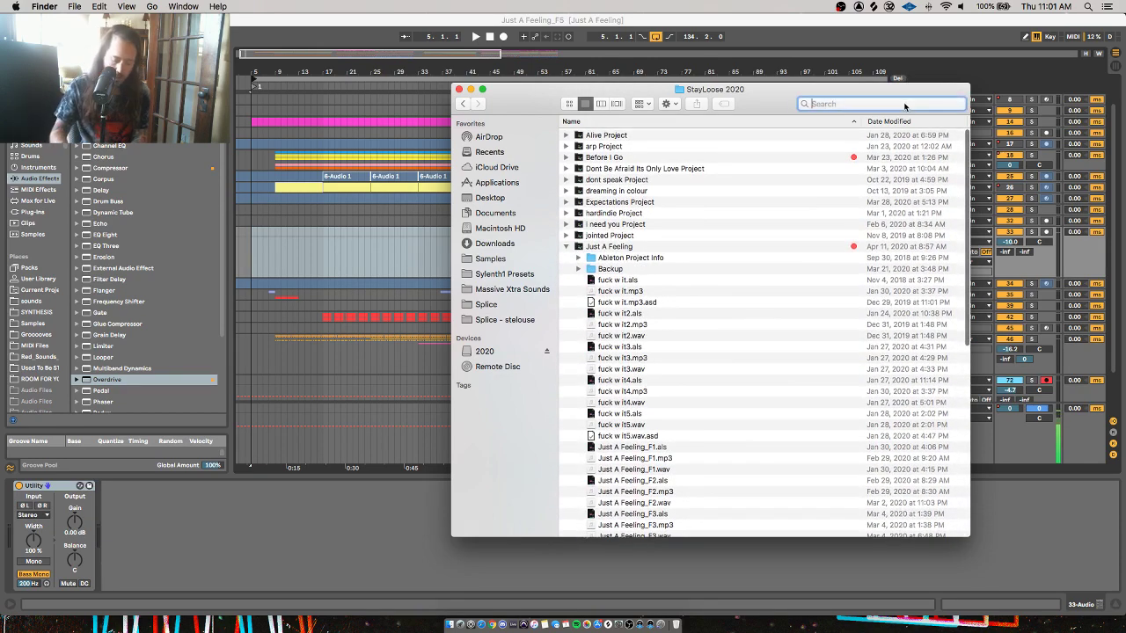
type("just")
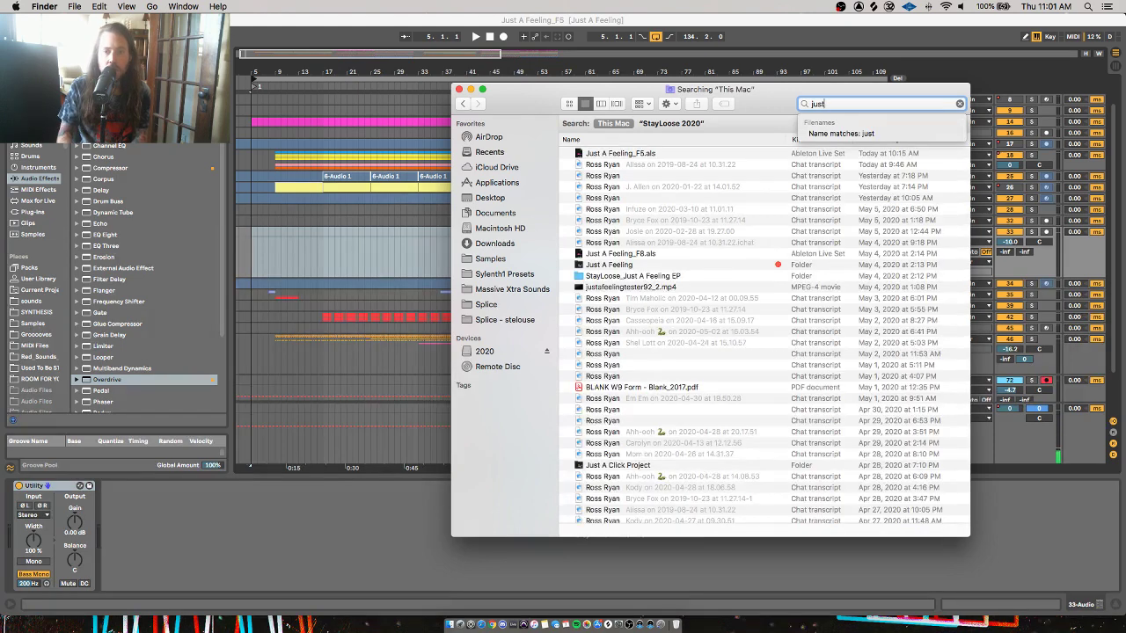
type("af")
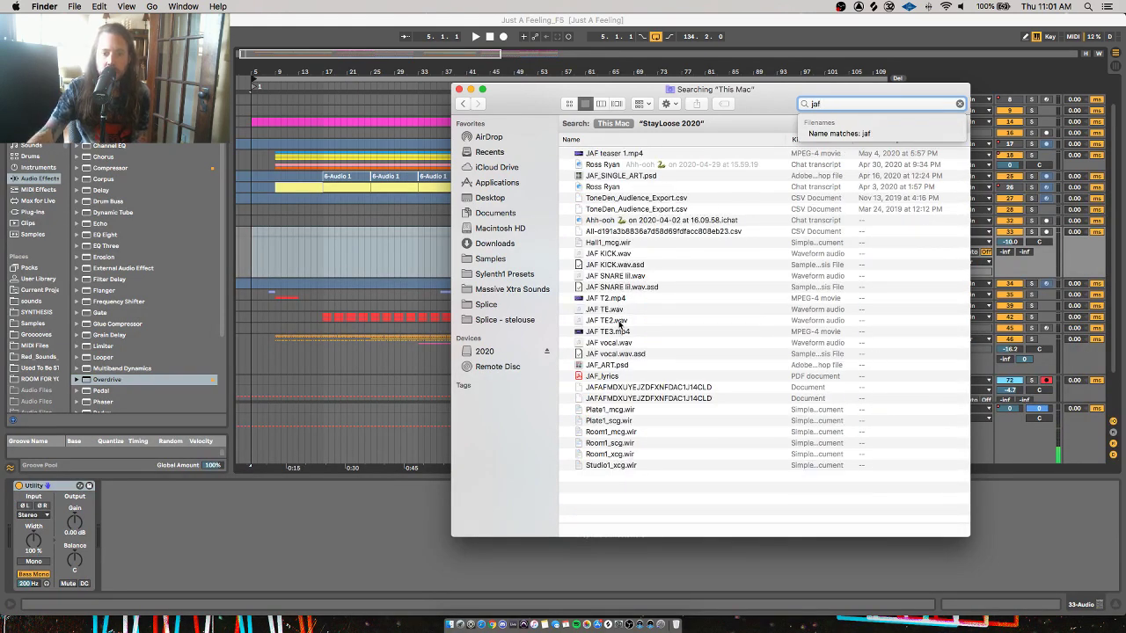
left_click_drag(622, 347, 478, 233)
Play the JAF vocal clip in the arrangement and turn off its warping
key("space")
key("plus")
key("plus")
key("plus")
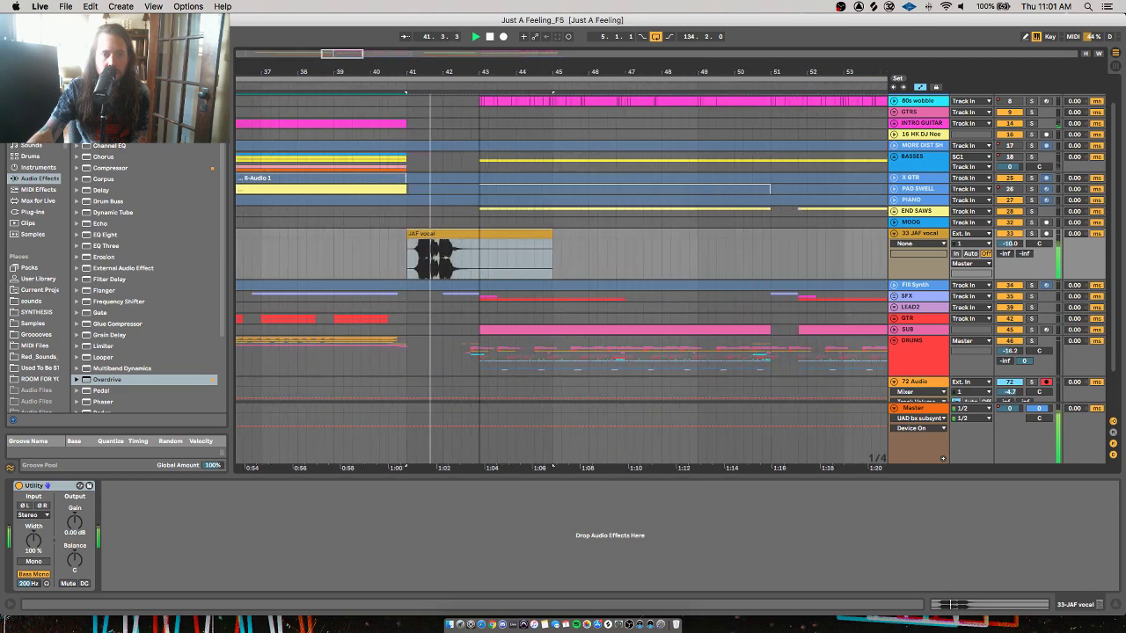
double_click(451, 234)
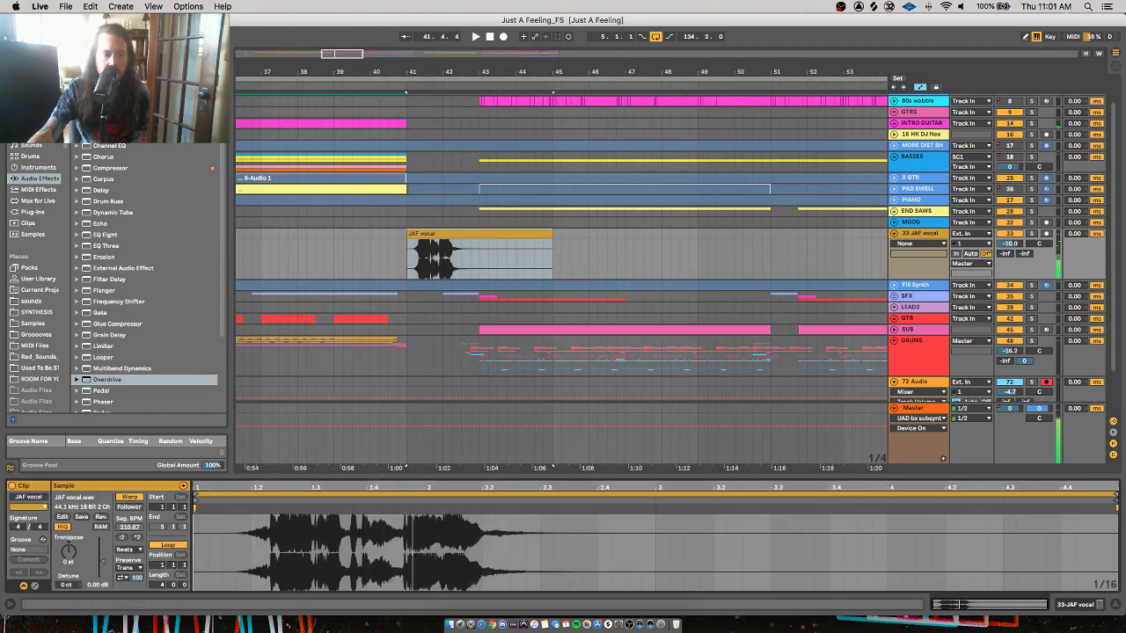
left_click(129, 498)
Move the JAF vocal clip to start at 42.1.1 and play the transition from 41.1.1
left_click(442, 255)
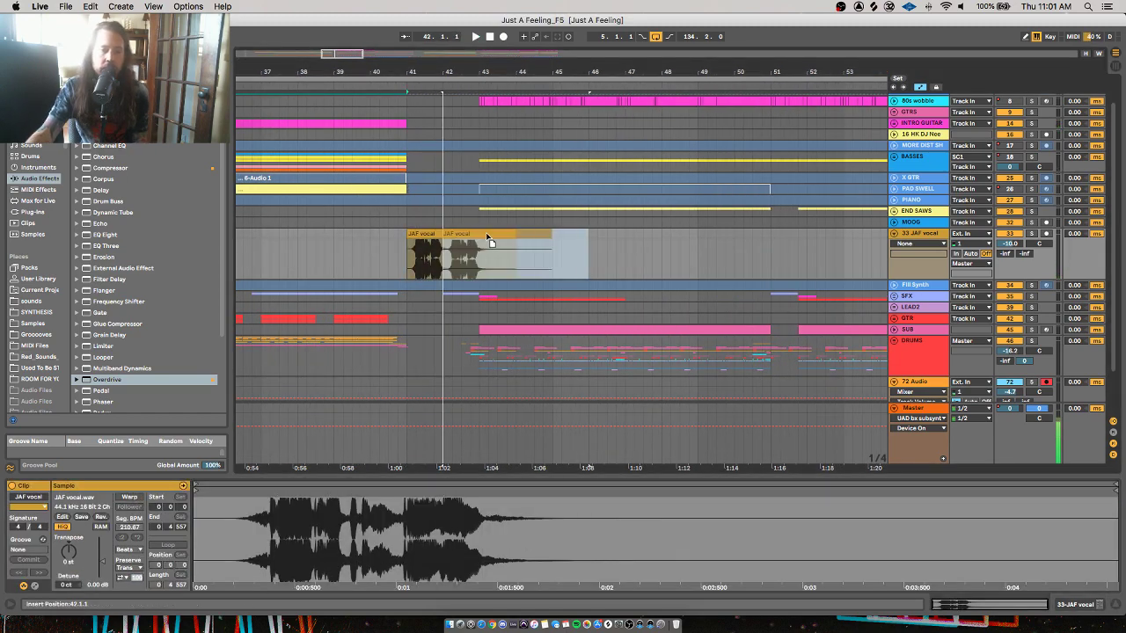
left_click_drag(485, 232, 486, 232)
left_click(407, 241)
key("space")
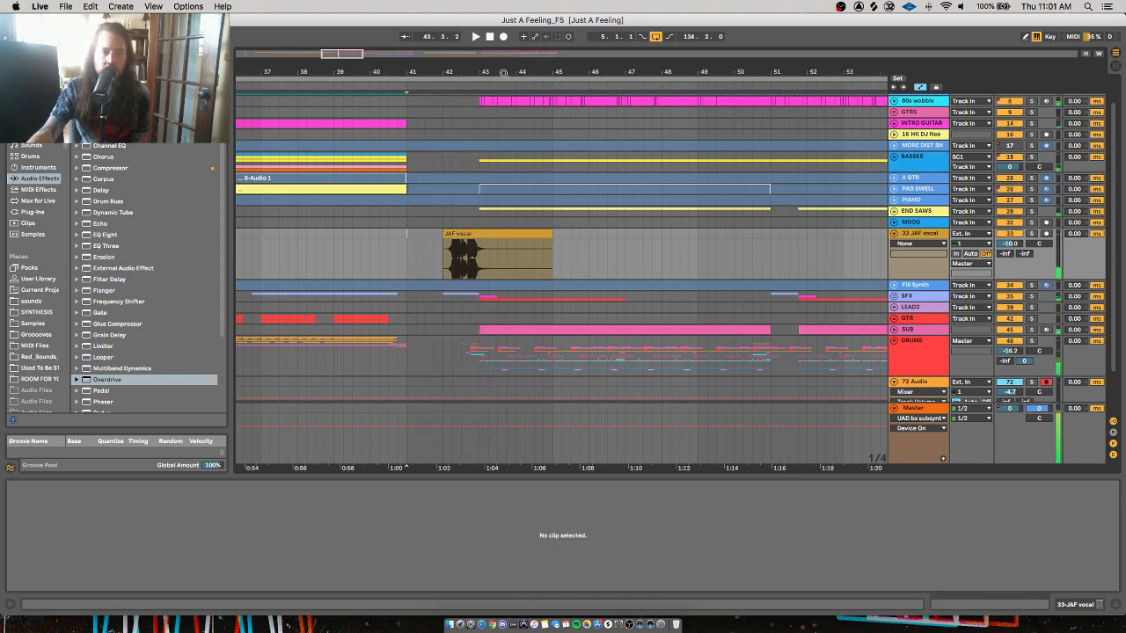
Lower the JAF vocal track's volume to -12.9 dB and replay the transition from 41.1.1
left_click_drag(503, 73, 505, 60)
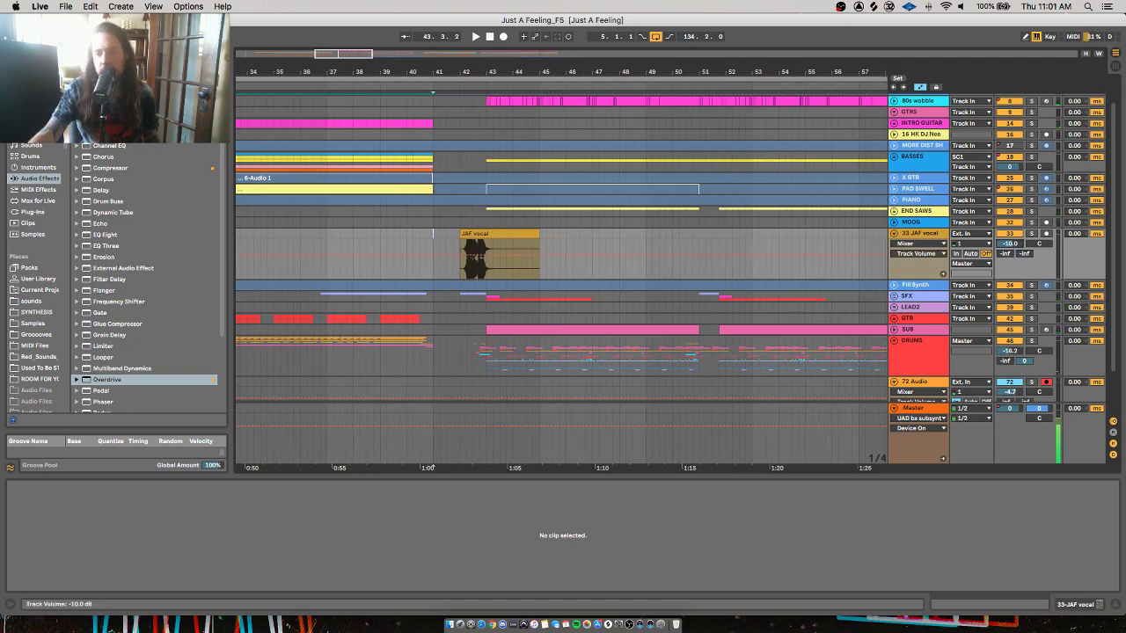
left_click_drag(1010, 243, 1010, 249)
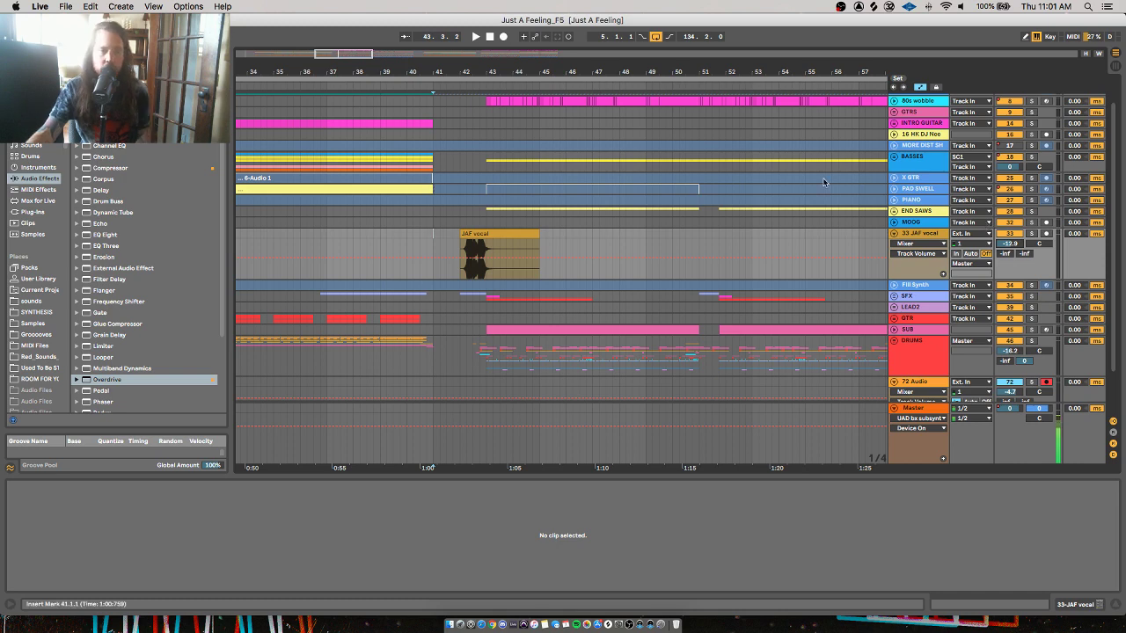
left_click_drag(454, 75, 458, 65)
left_click_drag(439, 233, 510, 234)
left_click(419, 234)
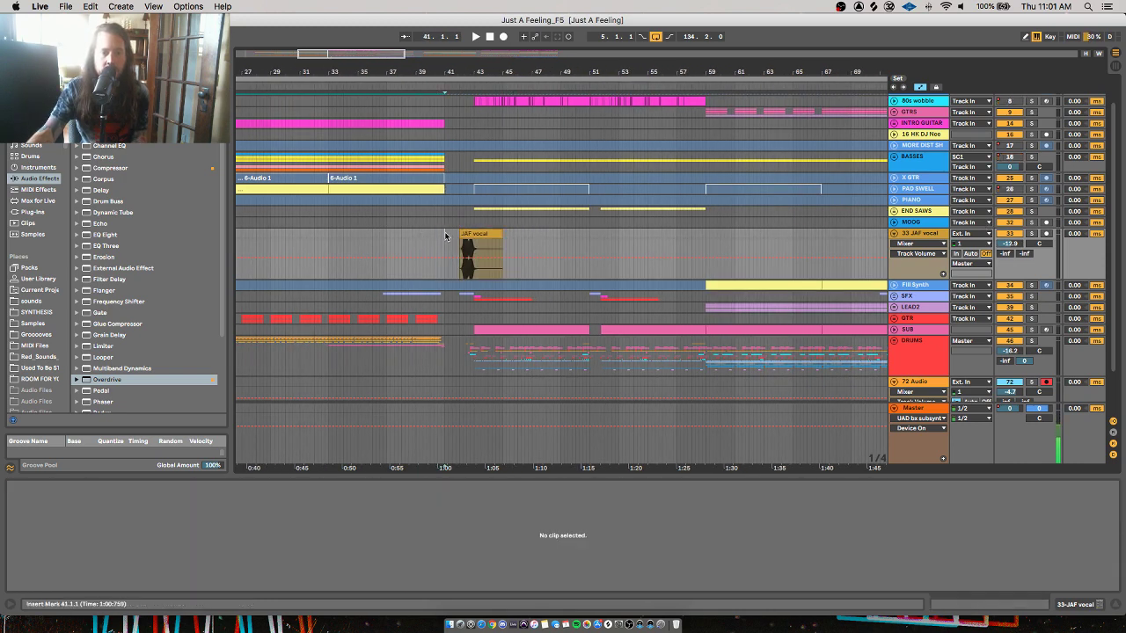
left_click(445, 236)
key("space")
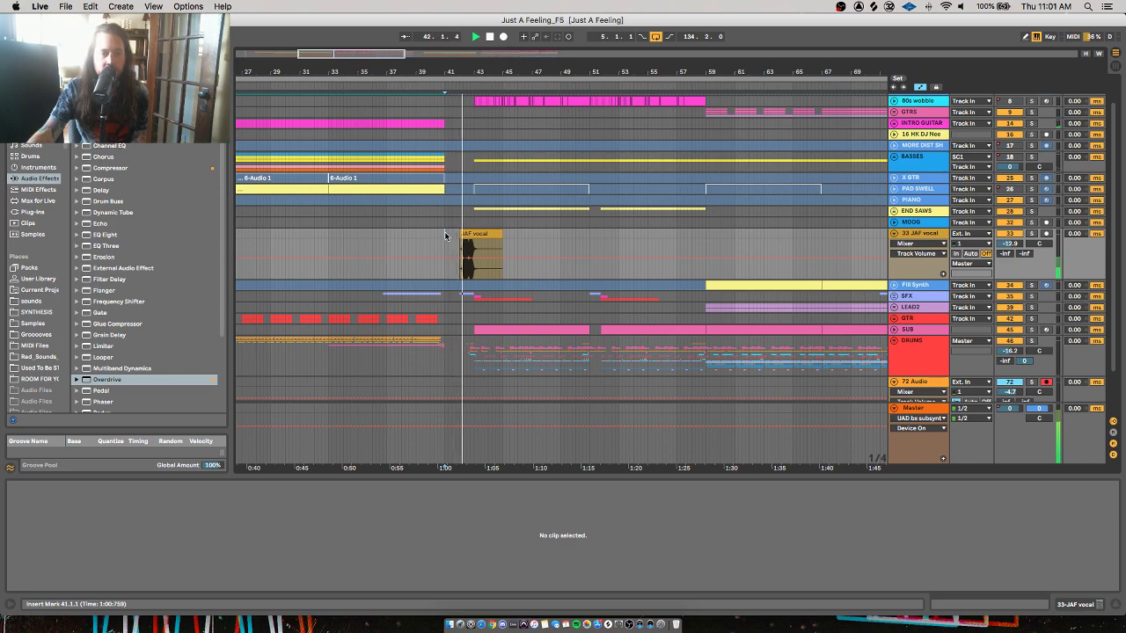
left_click_drag(452, 84, 451, 76)
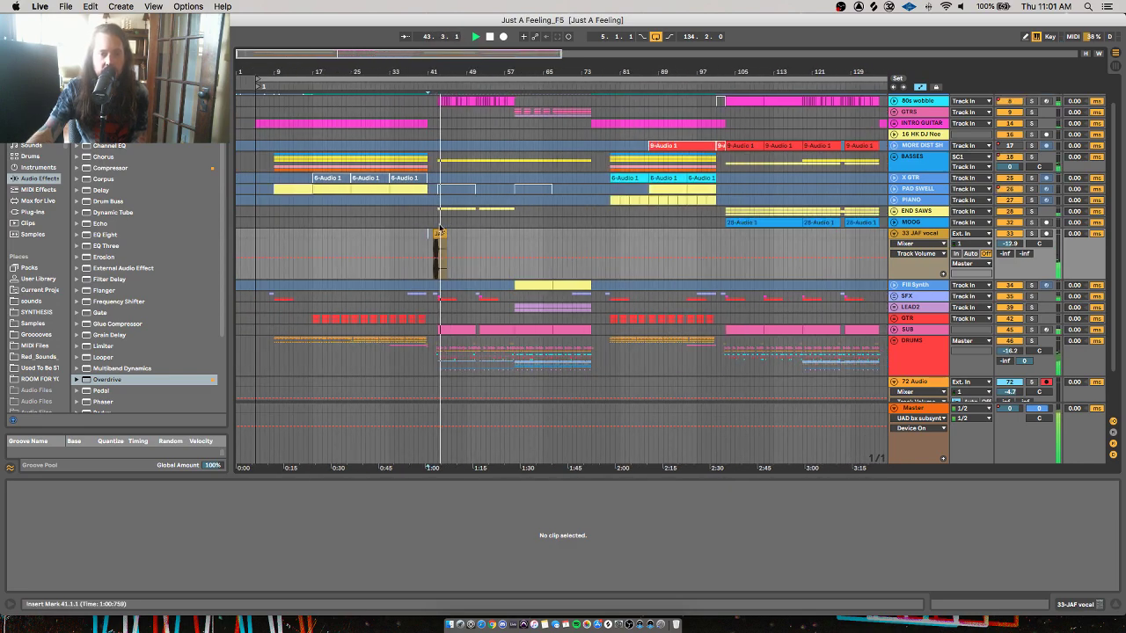
Copy the JAF vocal clip to 102.1.1 before the second drop and play it in context
left_click_drag(428, 235, 728, 234)
key("space")
scroll(730, 236, "right", 5)
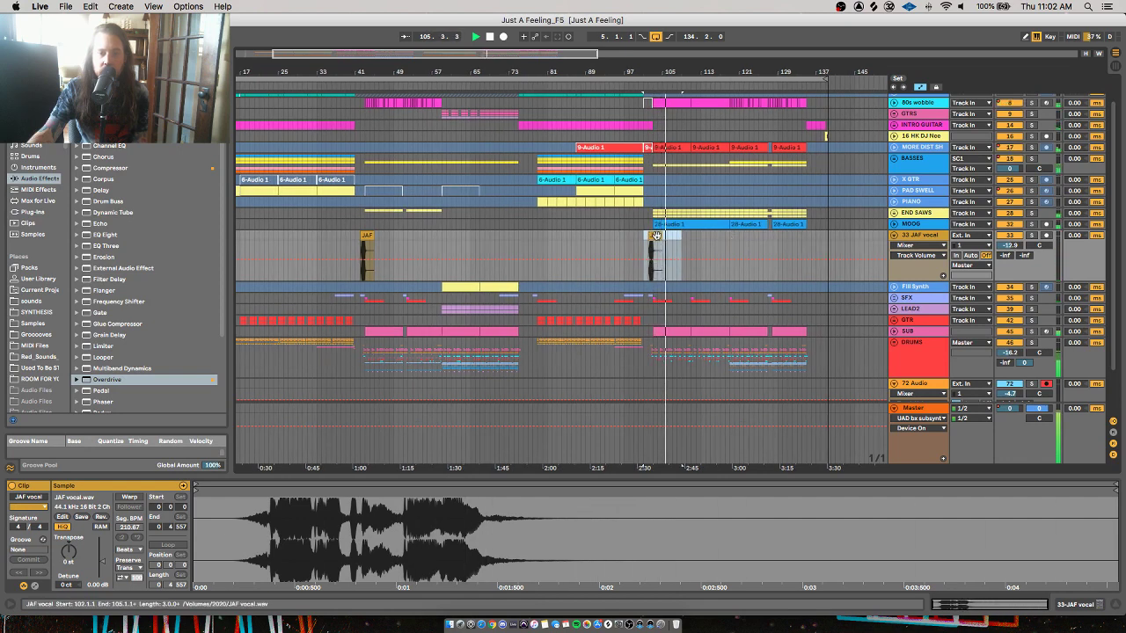
left_click_drag(719, 76, 898, 132)
key("space")
left_click(694, 235)
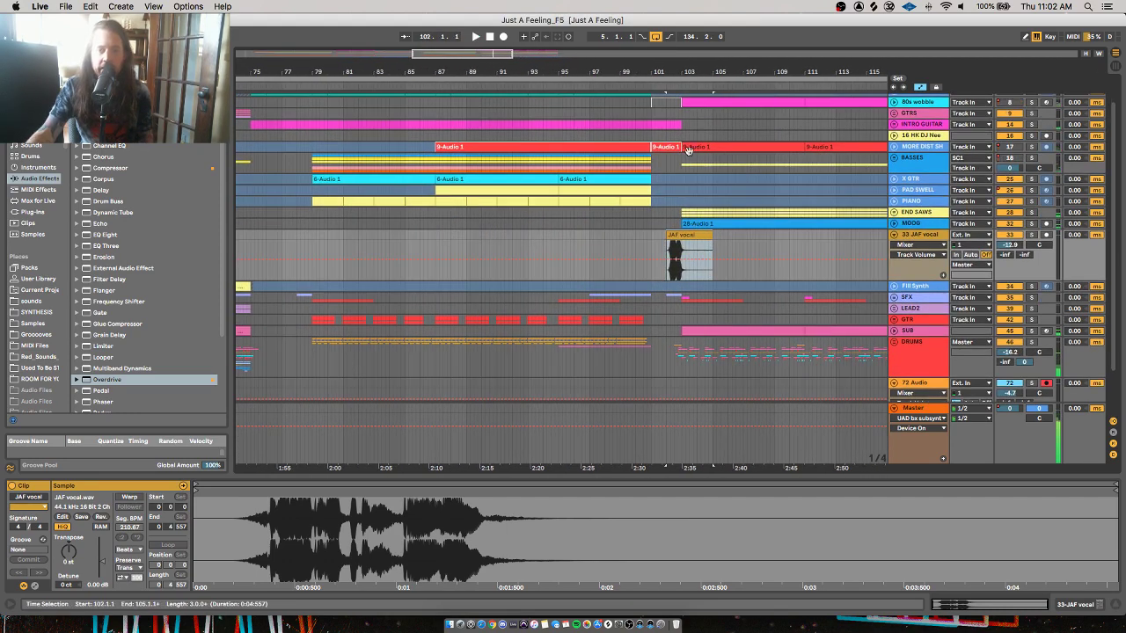
Solo the JAF vocal track and listen to its second clip from 102.1.1
left_click_drag(695, 61, 697, 97)
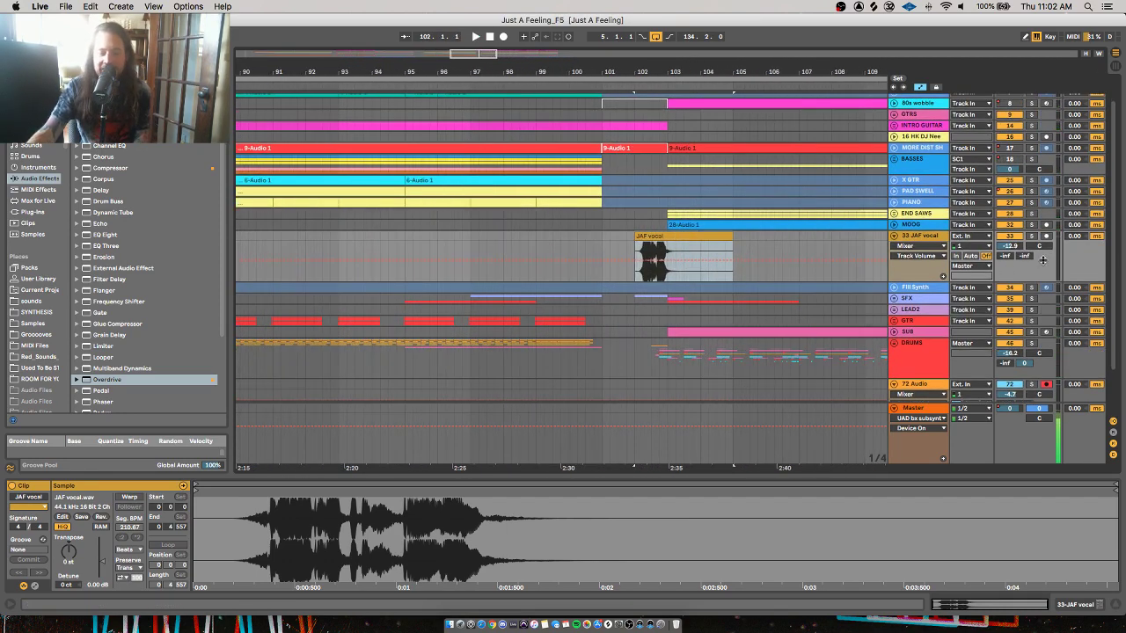
key("space")
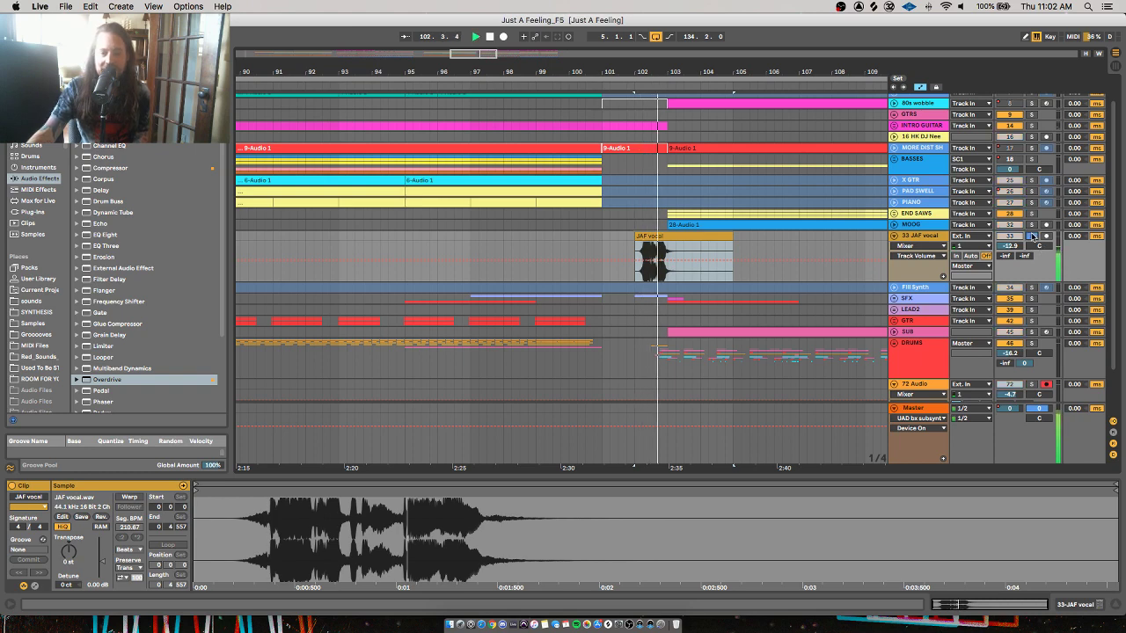
key("space")
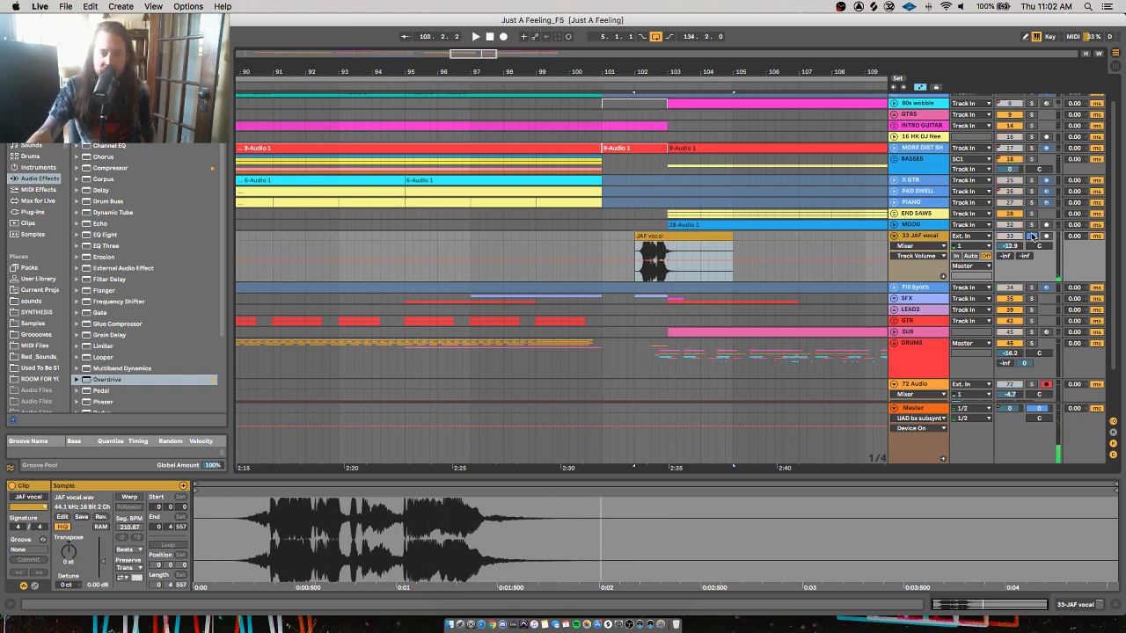
Unsolo the JAF vocal track, replay the second drop's vocal from 102.1.1, and collapse the track
scroll(1033, 236, "up", 1)
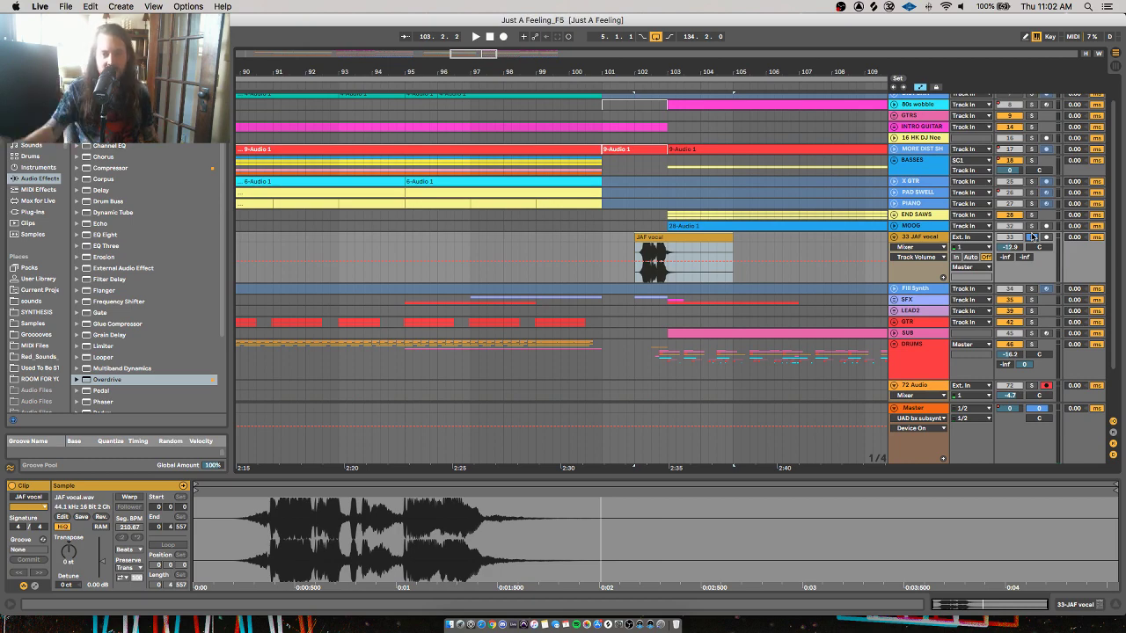
scroll(1034, 238, "down", 2)
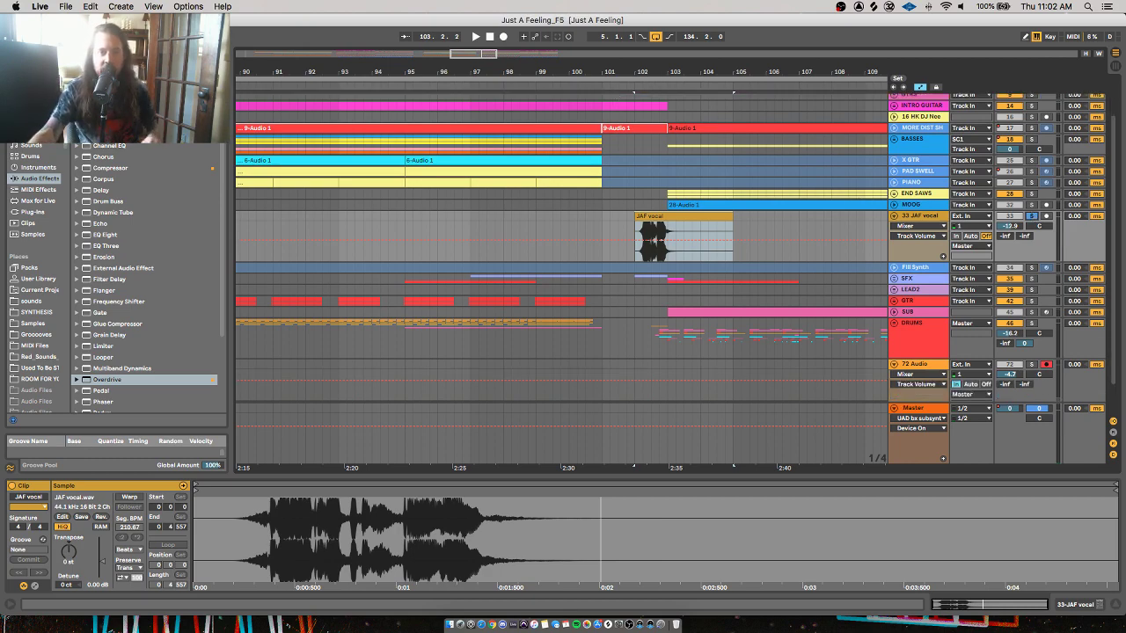
left_click_drag(650, 72, 535, 119)
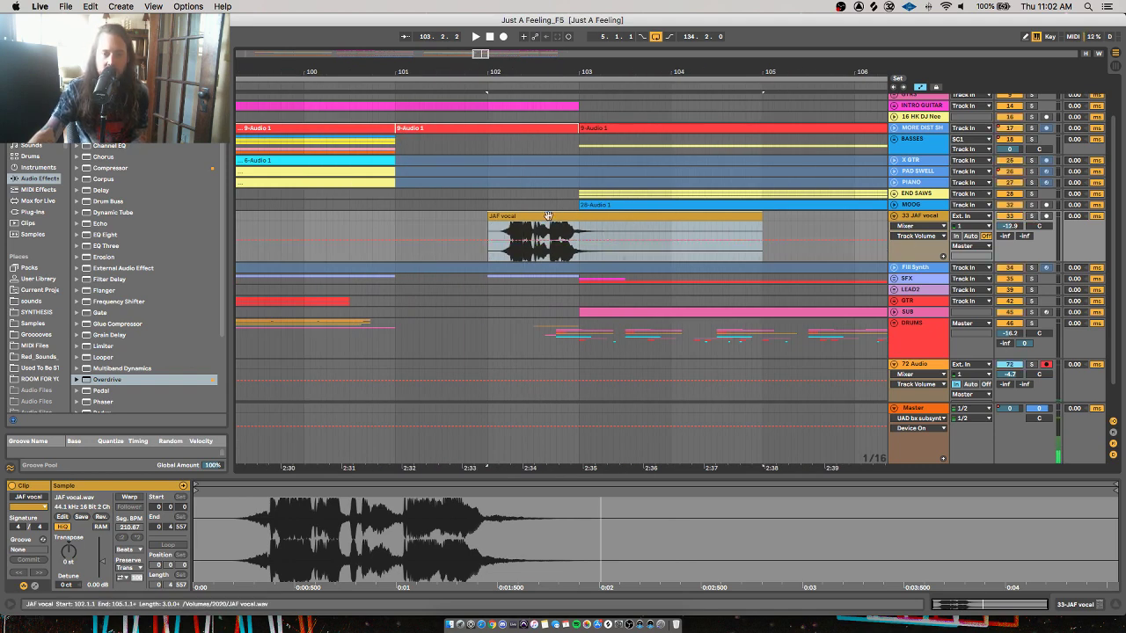
key("space")
left_click_drag(571, 72, 565, 9)
scroll(616, 225, "up", 1)
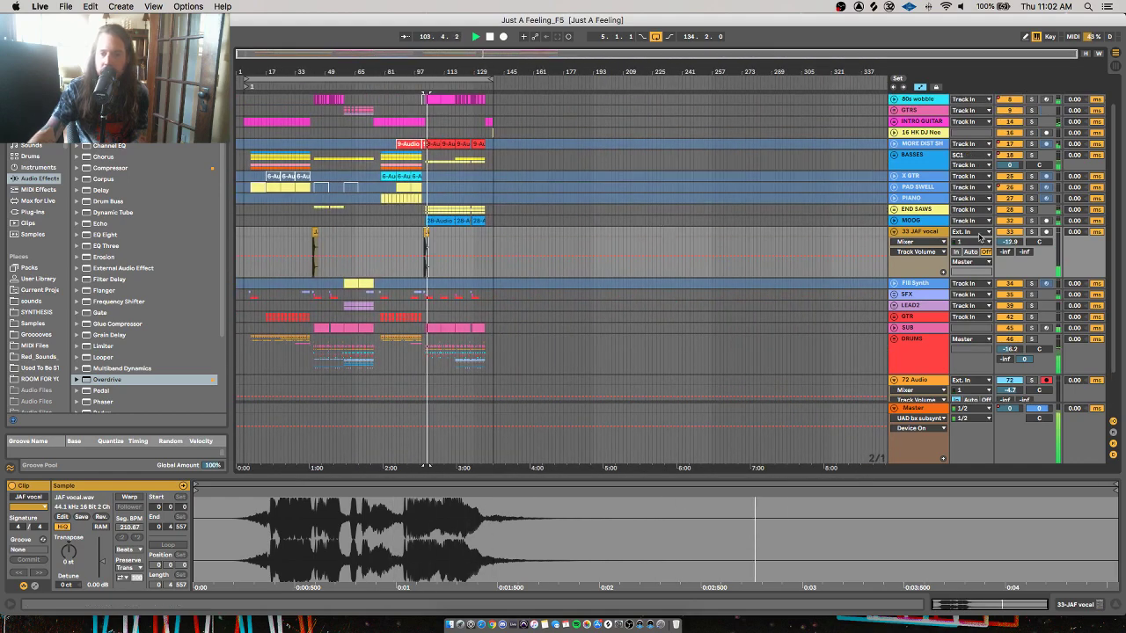
left_click(894, 232)
key("space")
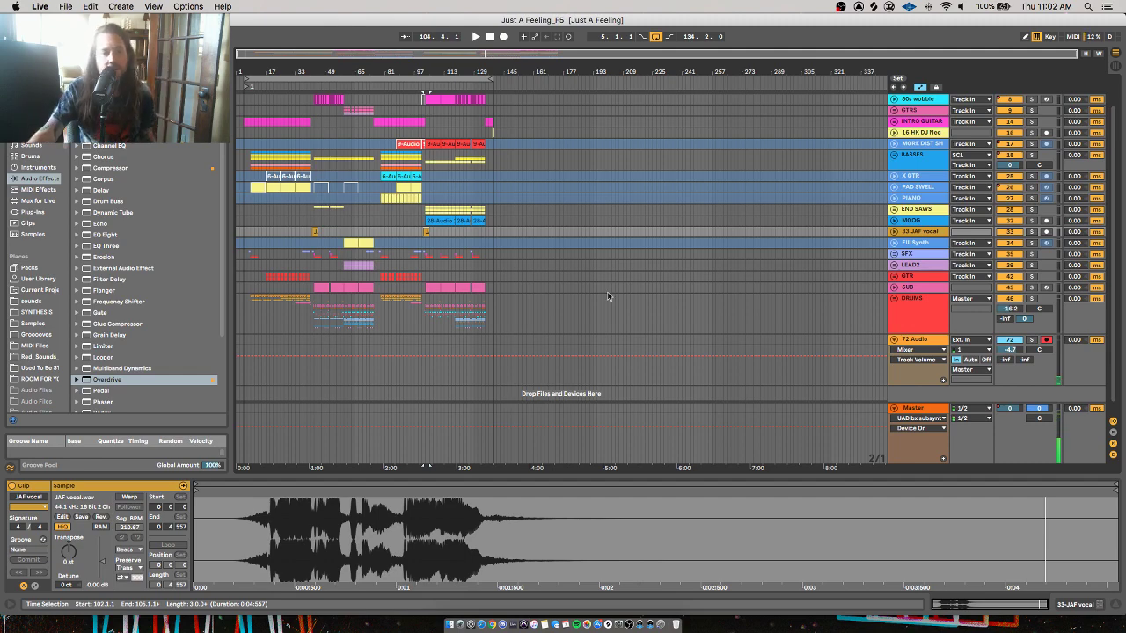
Select the song's full time range from 5.1.1 to its end near bar 139 across the JAF vocal and Fill Synth tracks
left_click_drag(281, 54, 293, 220)
left_click(265, 233)
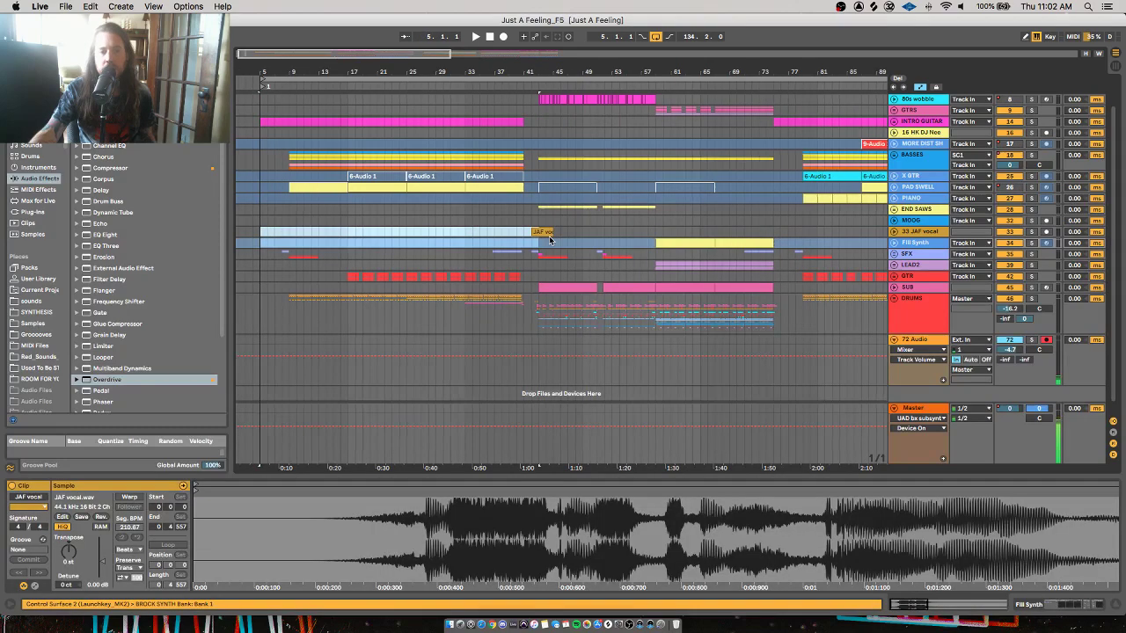
scroll(840, 277, "right", 10)
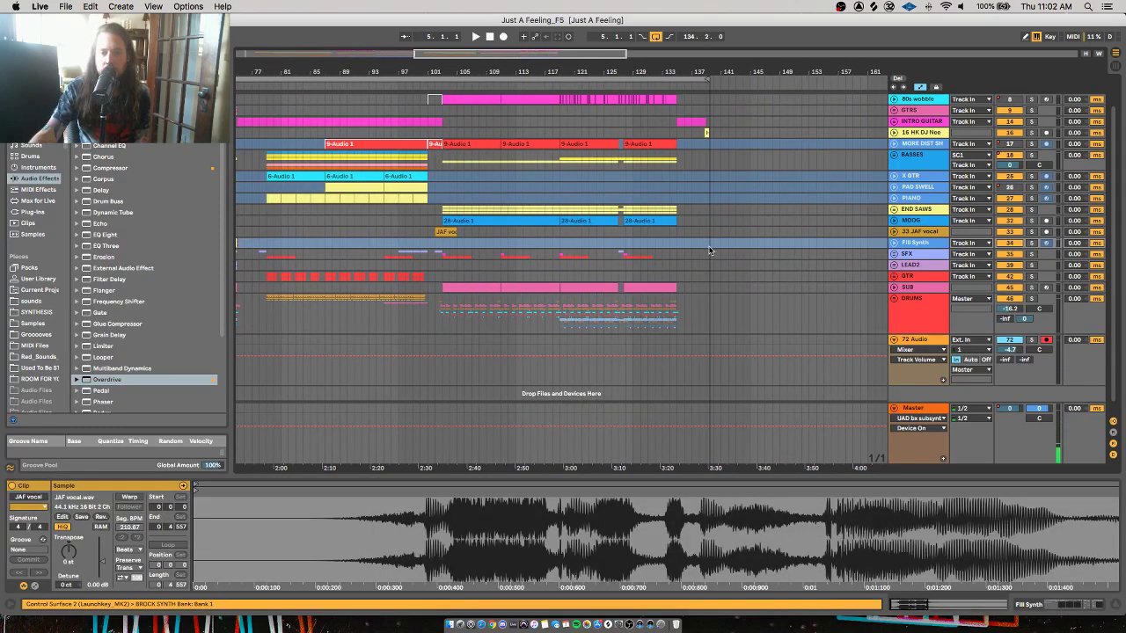
left_click(709, 251, "shift")
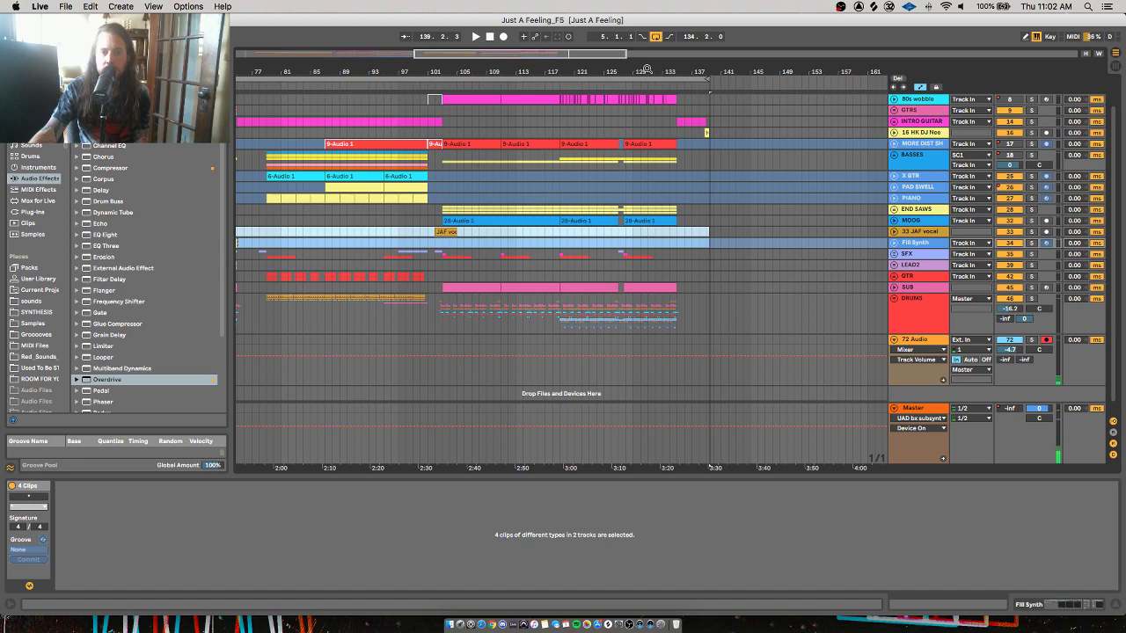
left_click_drag(646, 69, 797, 68)
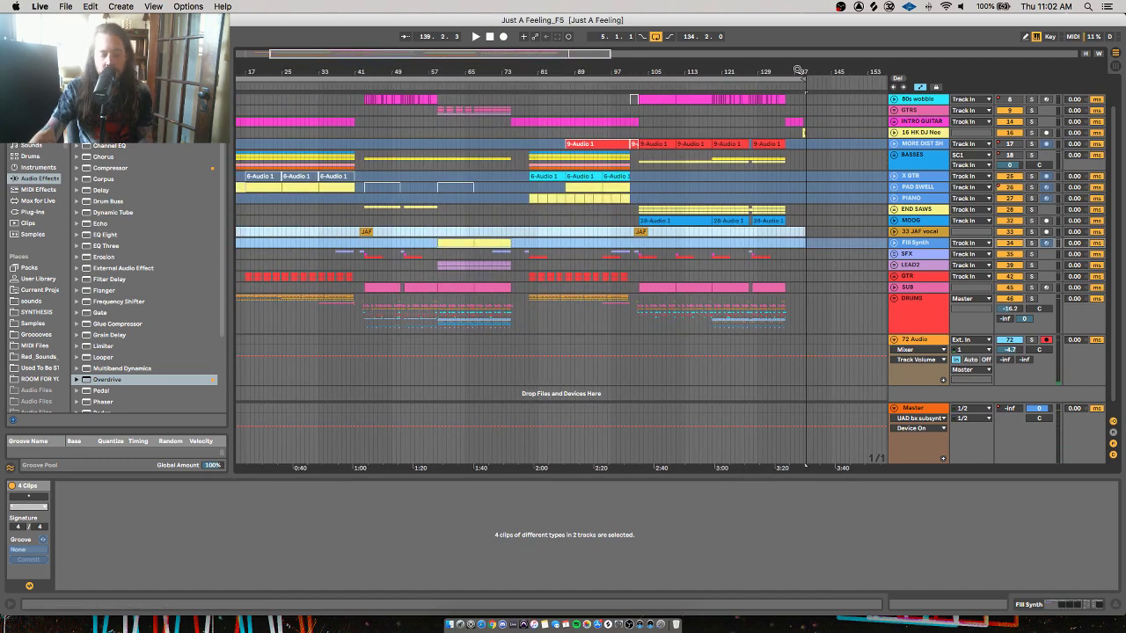